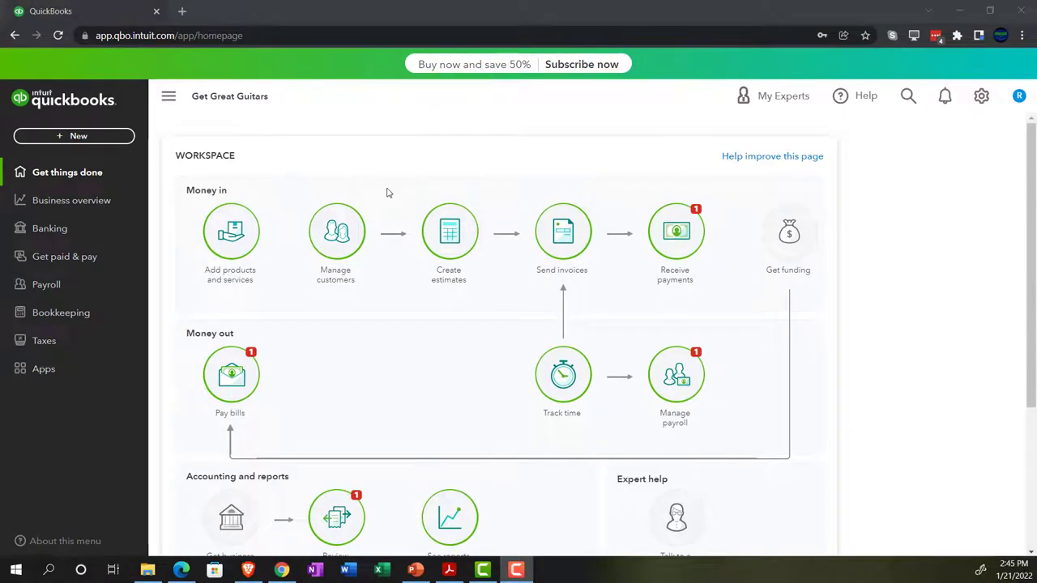
Enlarge the page and review the settings options in Business view, comparing them with the sample company's layout in Edge.
key(ctrl+plus)
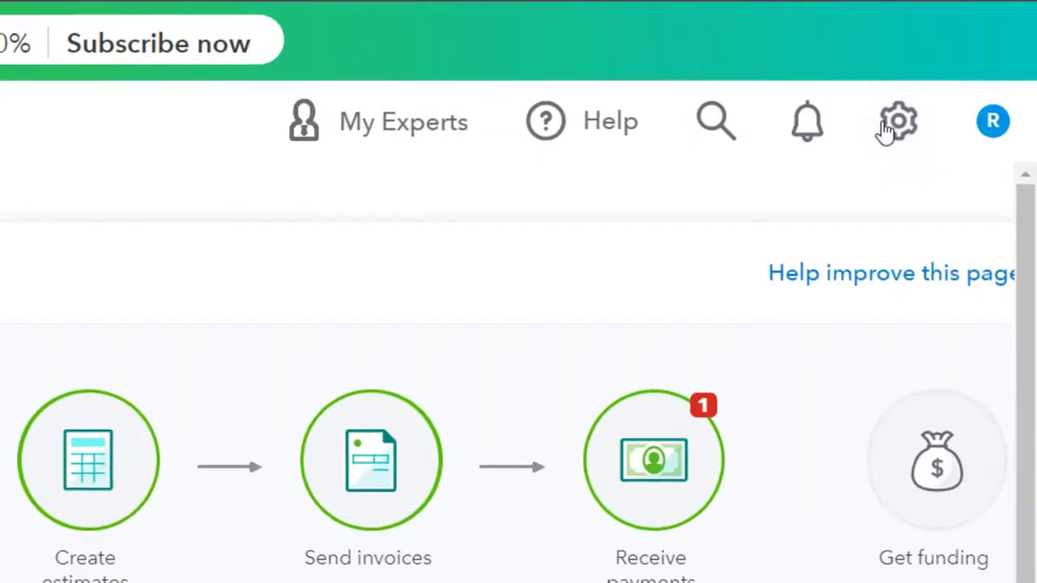
click(965, 109)
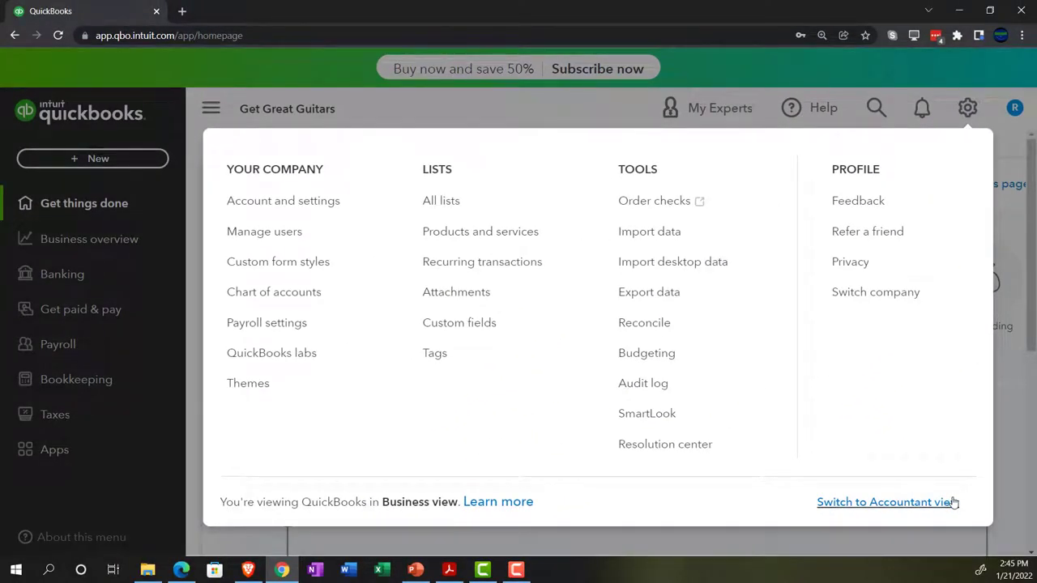
click(1020, 456)
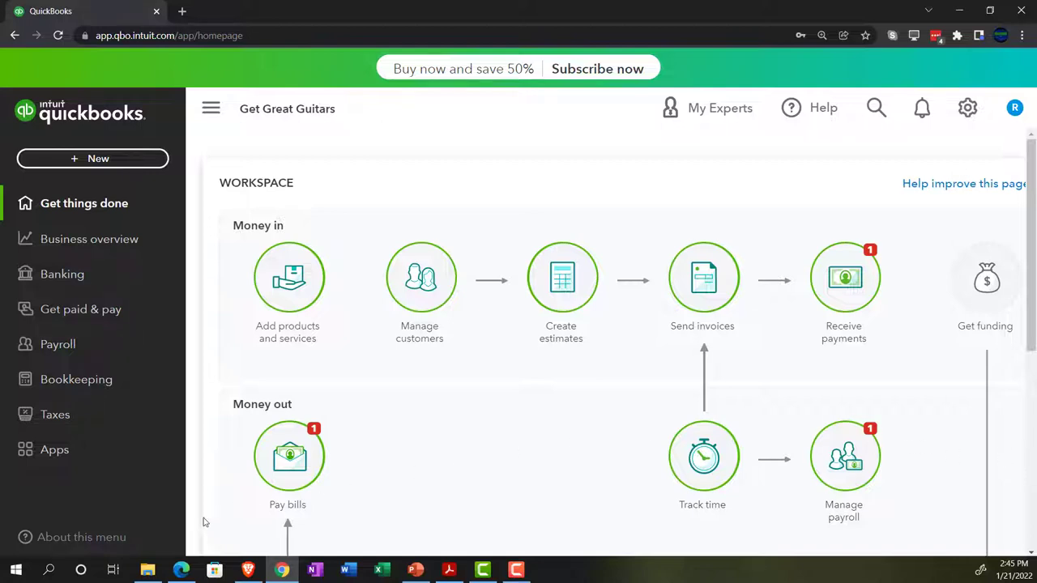
click(180, 570)
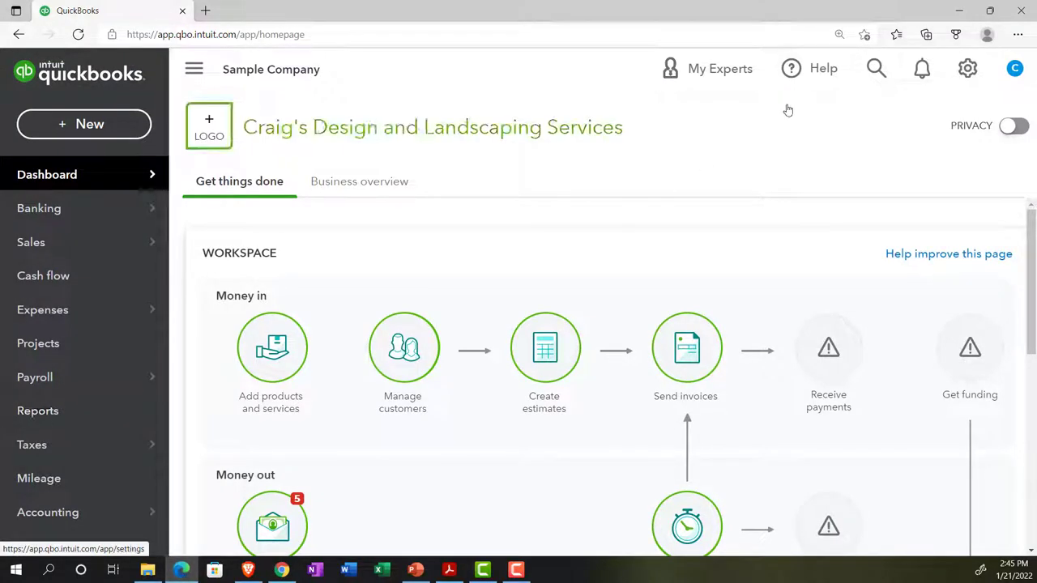
click(958, 11)
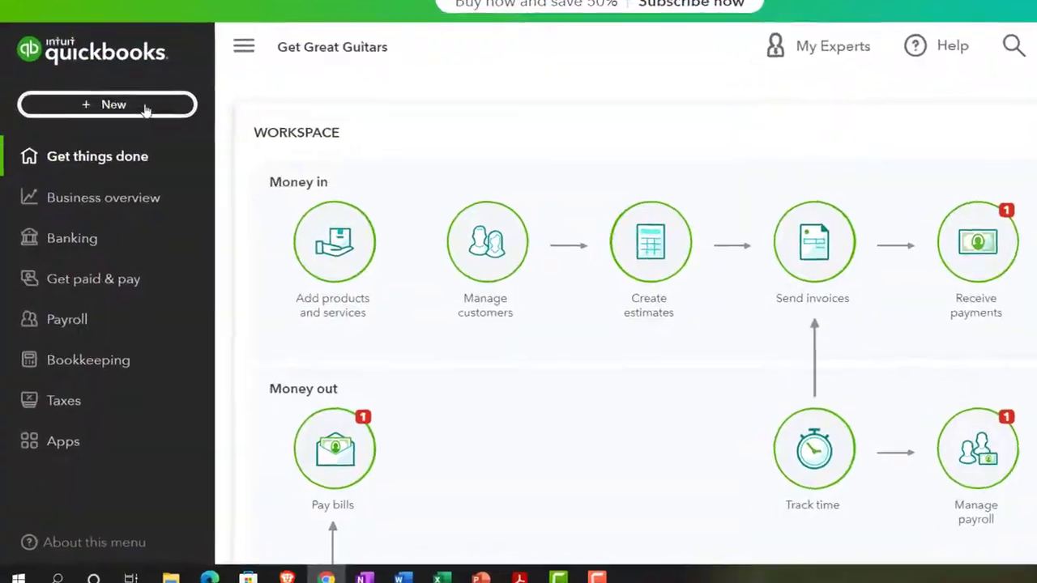
Review the list of new customer, vendor, employee and other transaction forms for Get Great Guitars.
click(145, 110)
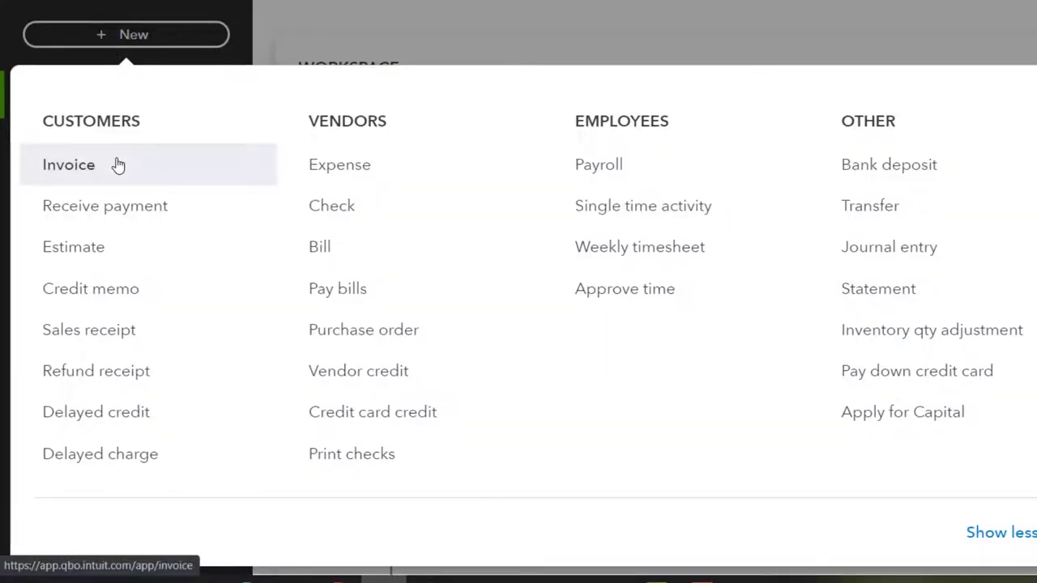
click(314, 20)
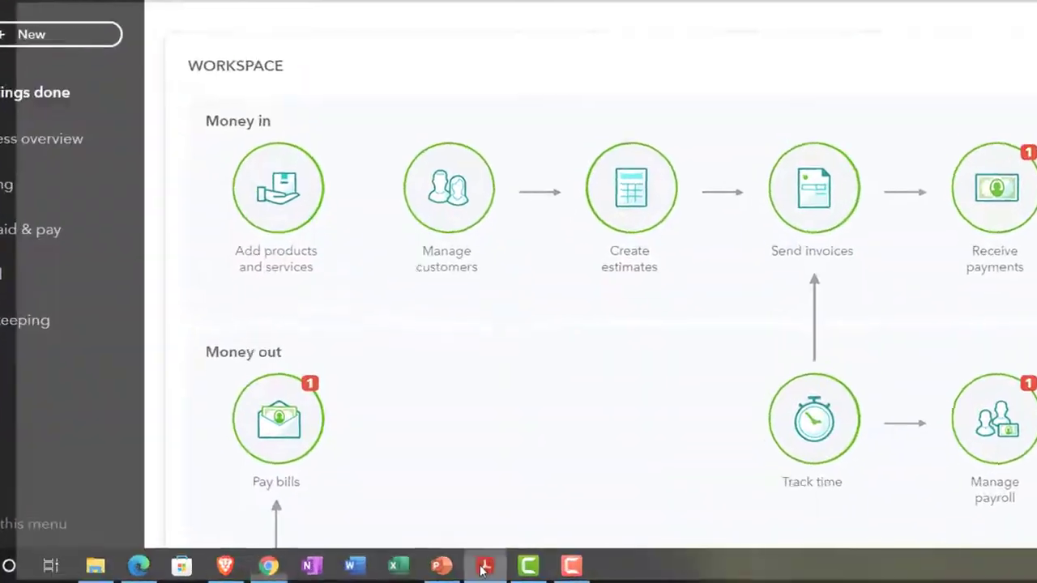
Switch to Acrobat Reader and examine the Get Great Guitars beginning balances trial balance dated 12/31/21.
click(449, 569)
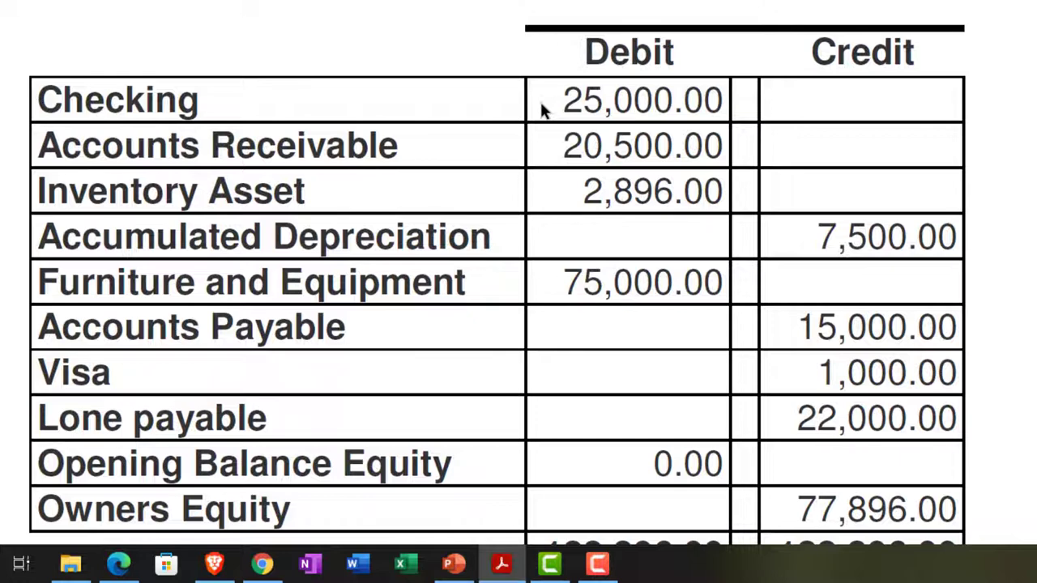
scroll(551, 138, down, 2)
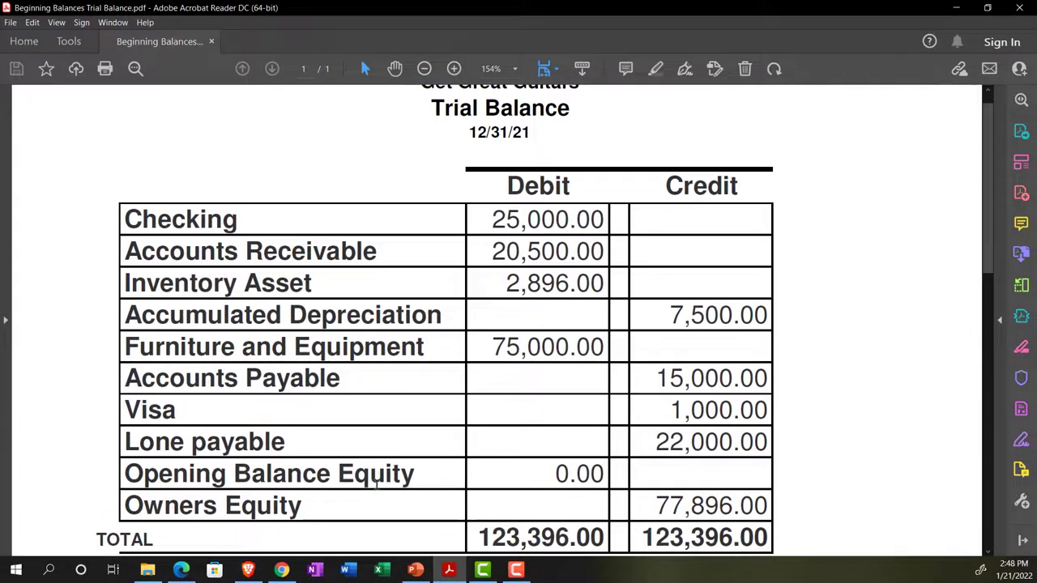
Return to Get Great Guitars in Chrome and open its Chart of Accounts in Business view.
click(282, 569)
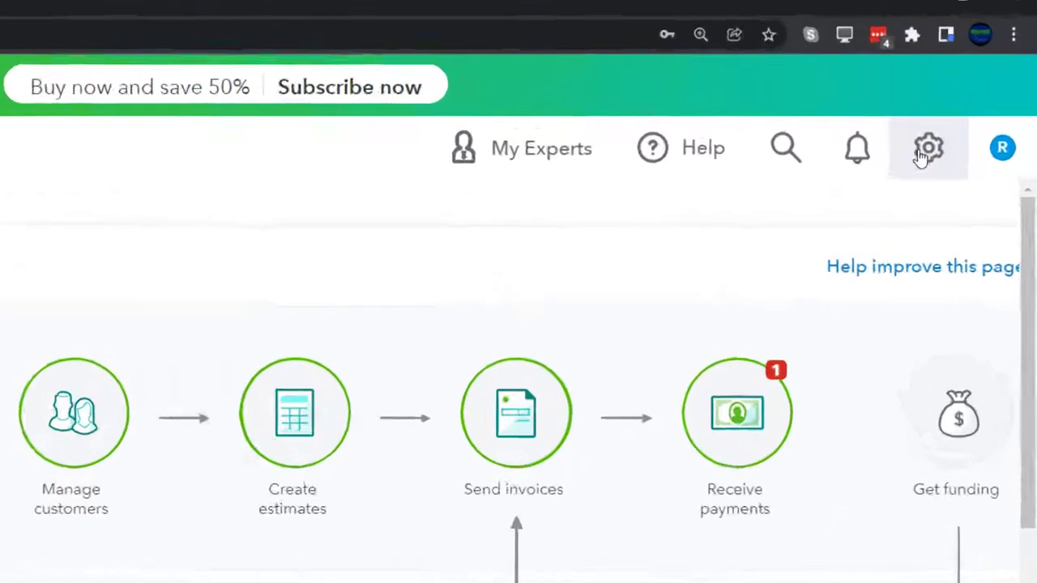
click(967, 108)
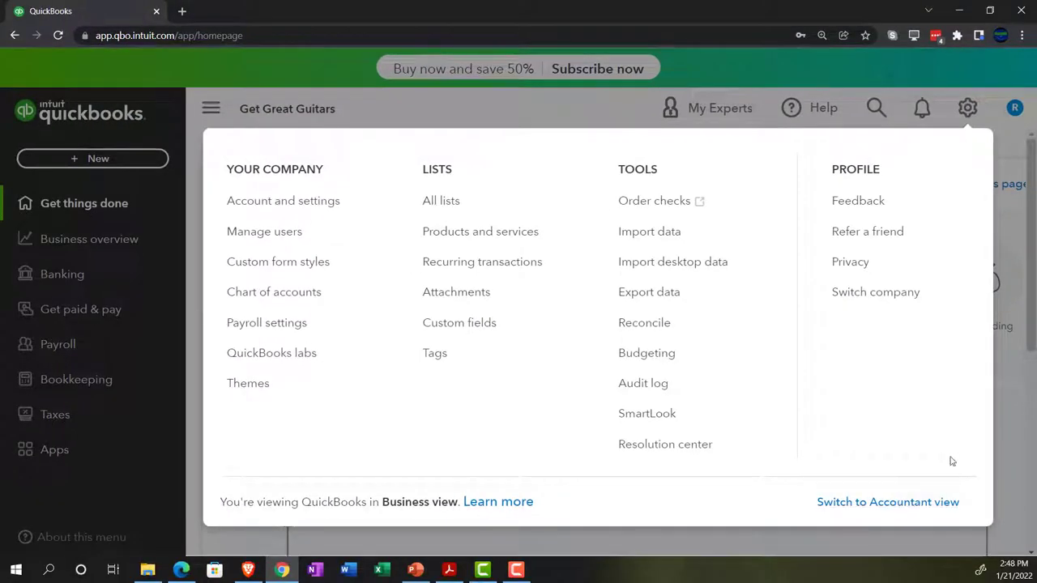
click(1012, 422)
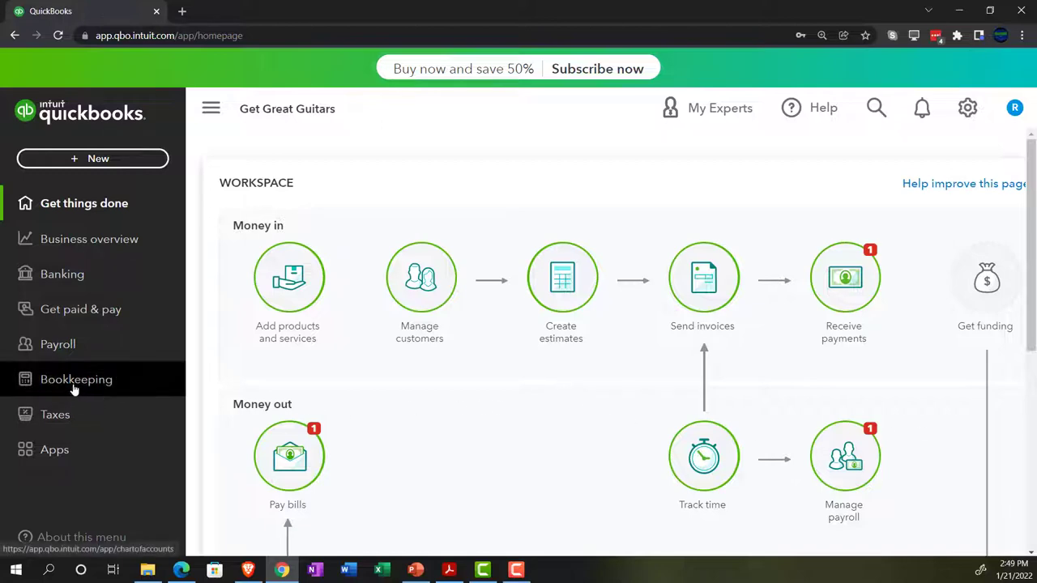
click(74, 390)
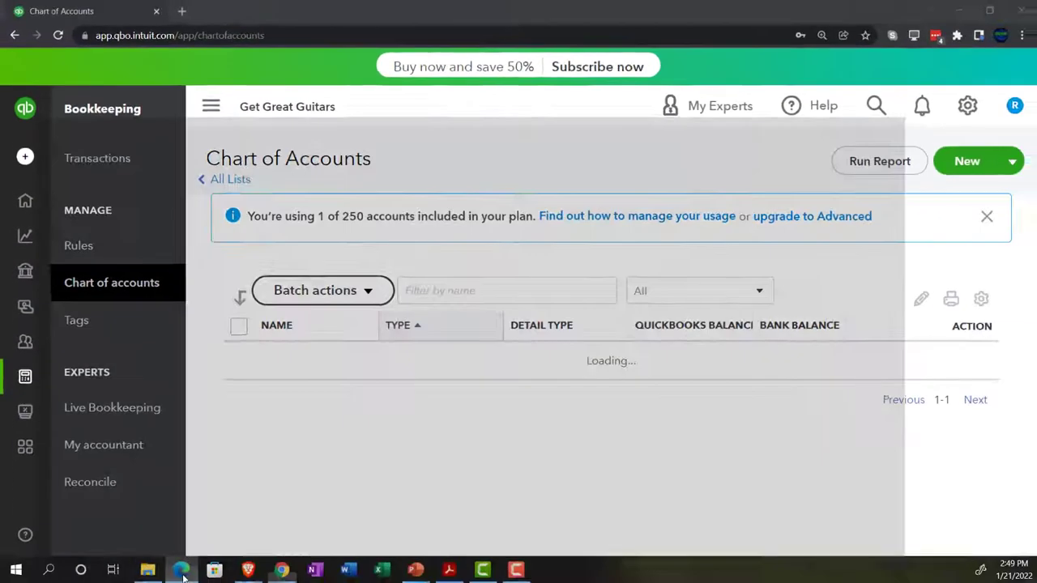
Open the sample company's Chart of Accounts in Edge for comparison and return to Get Great Guitars in Chrome.
click(181, 571)
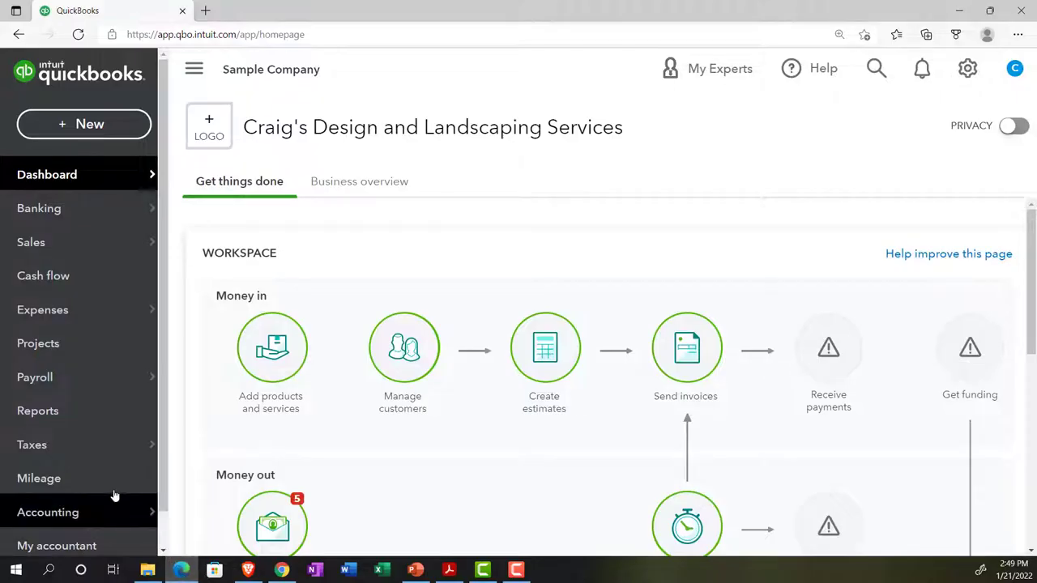
click(80, 515)
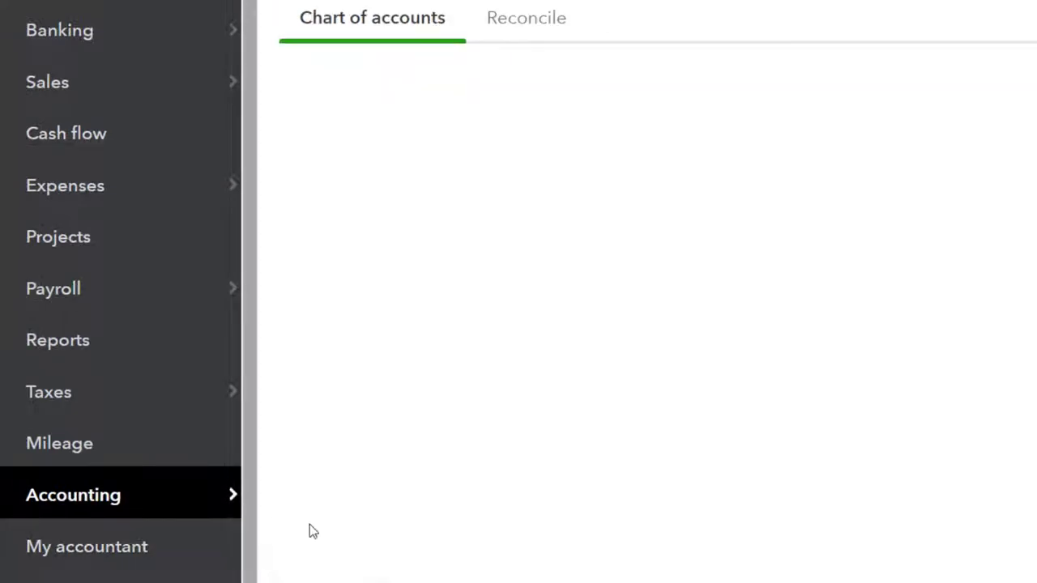
click(282, 570)
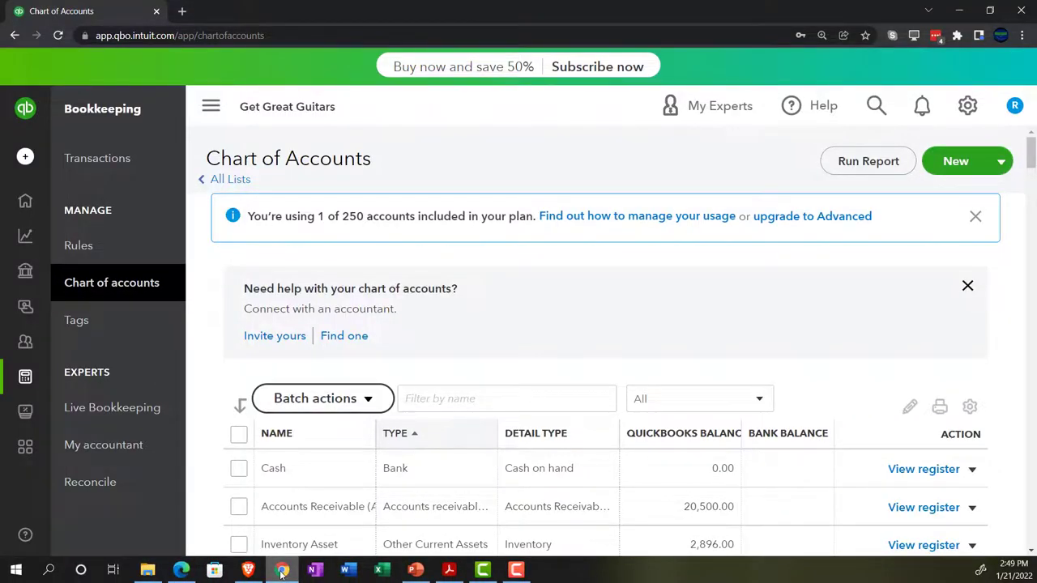
Collapse the navigation and inspect the Cash account's name and account type choices in its edit form, closing it without saving.
click(210, 113)
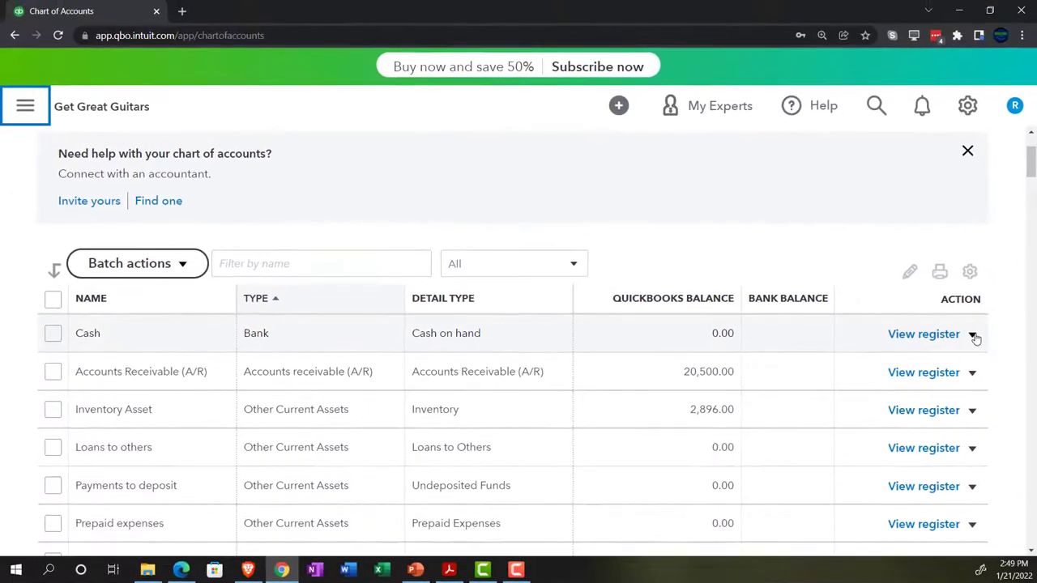
click(989, 327)
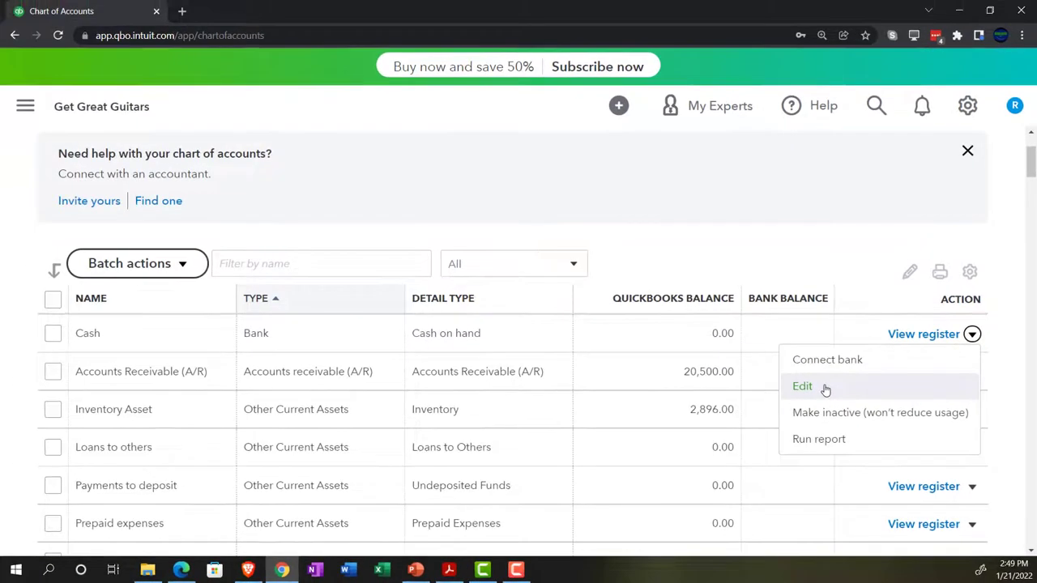
click(824, 388)
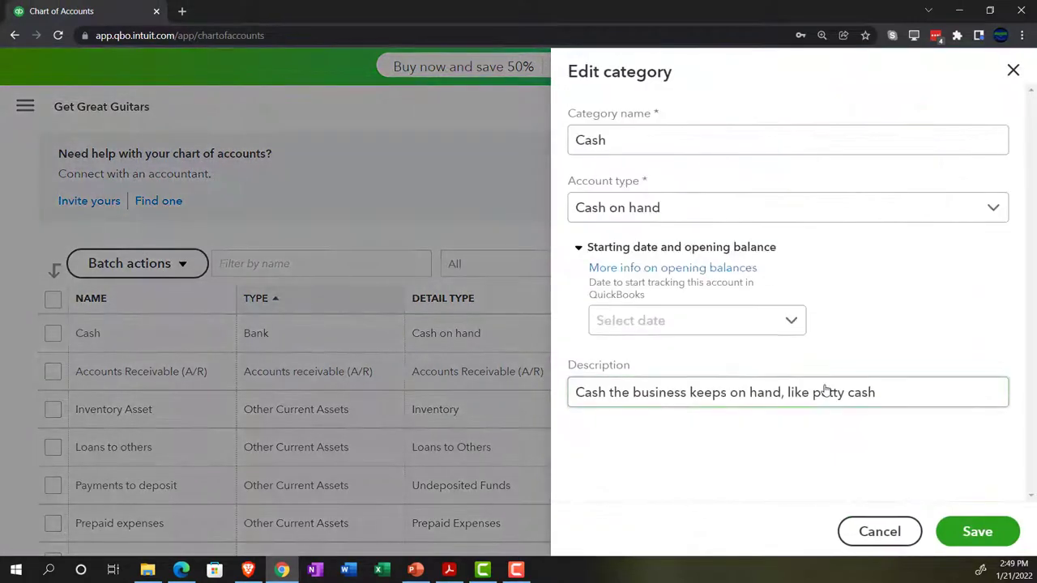
click(591, 147)
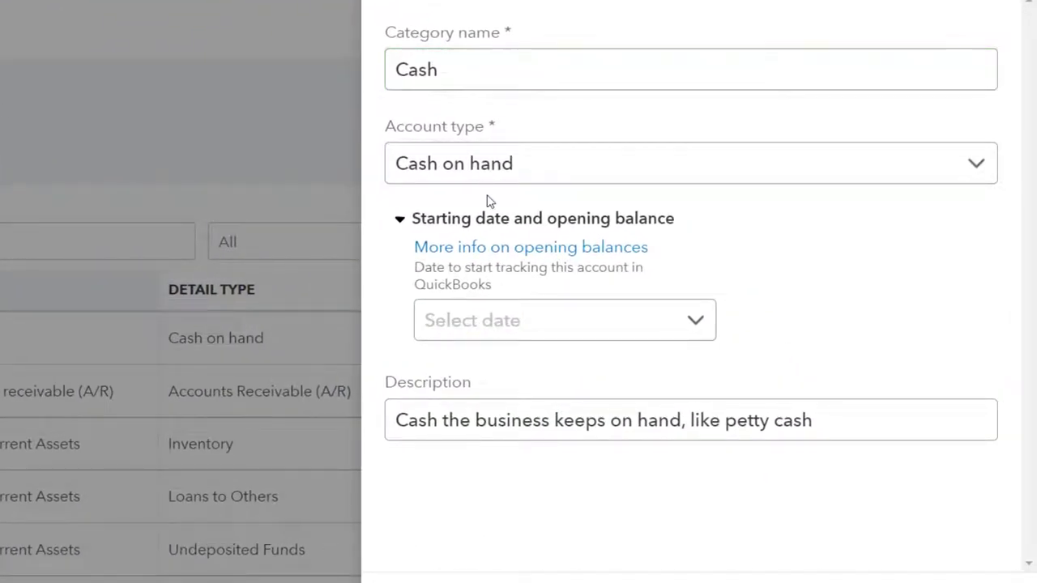
click(975, 169)
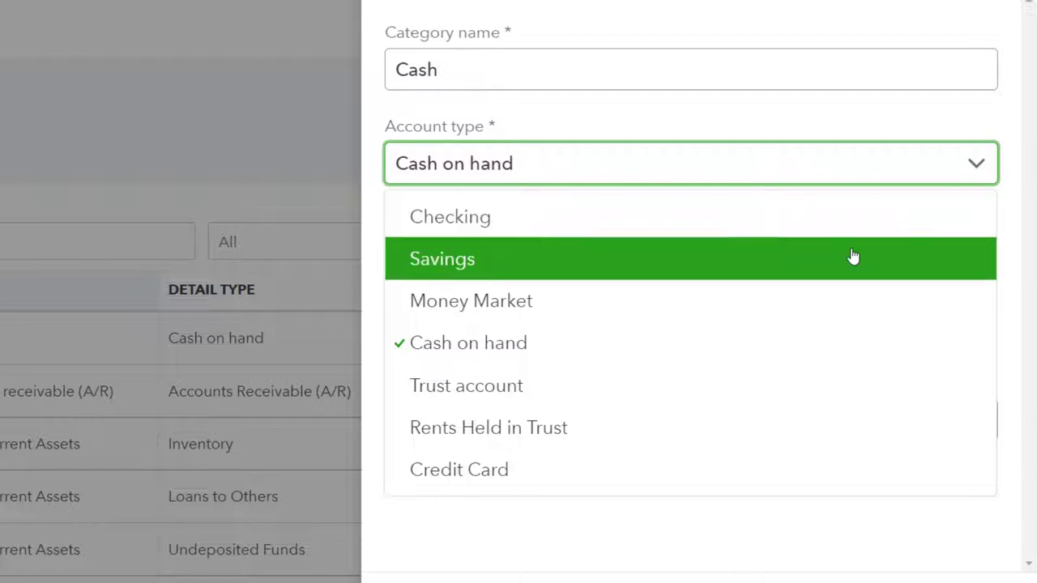
click(810, 122)
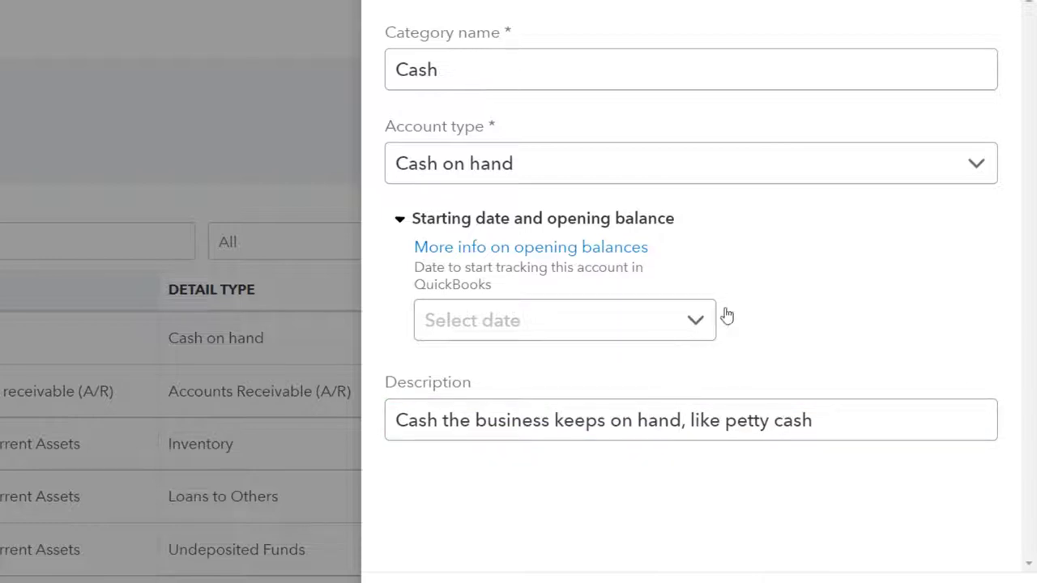
click(1009, 67)
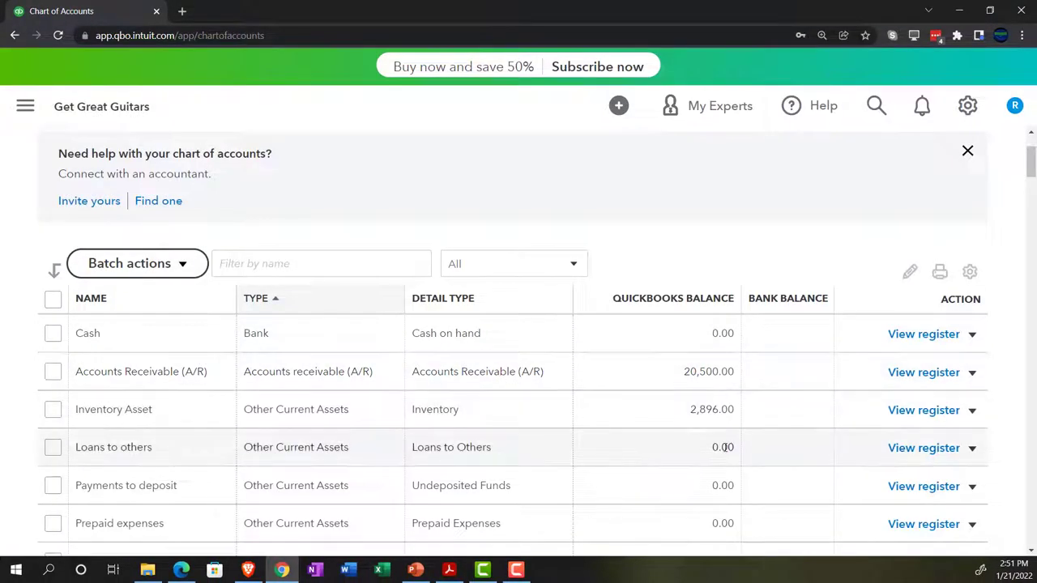
Inspect the editable name and description of the Furniture & Equipment account, closing its edit form without saving.
scroll(725, 448, down, 2)
scroll(725, 448, down, 2)
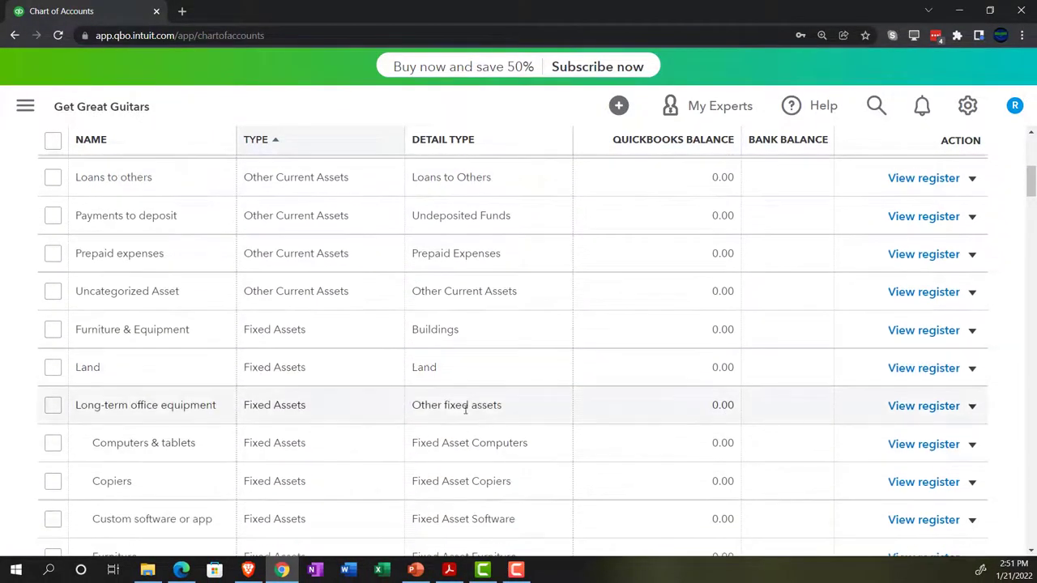
scroll(458, 409, down, 1)
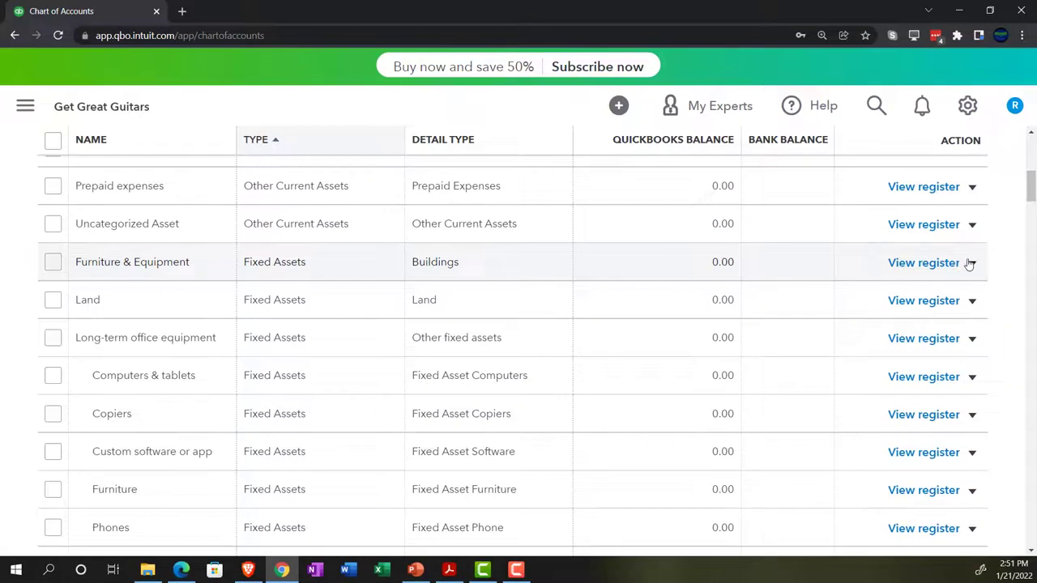
click(969, 264)
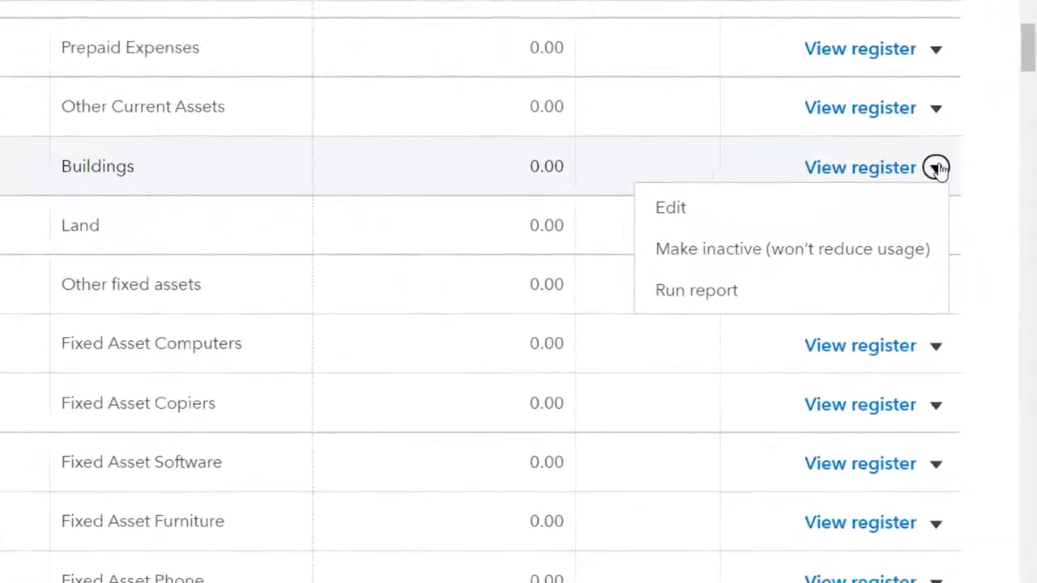
click(742, 205)
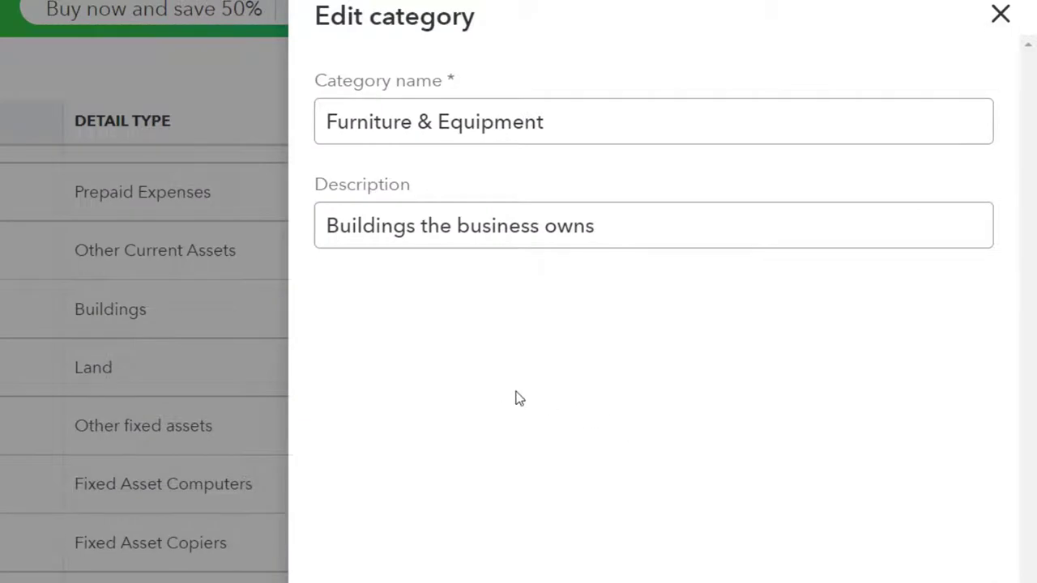
click(402, 229)
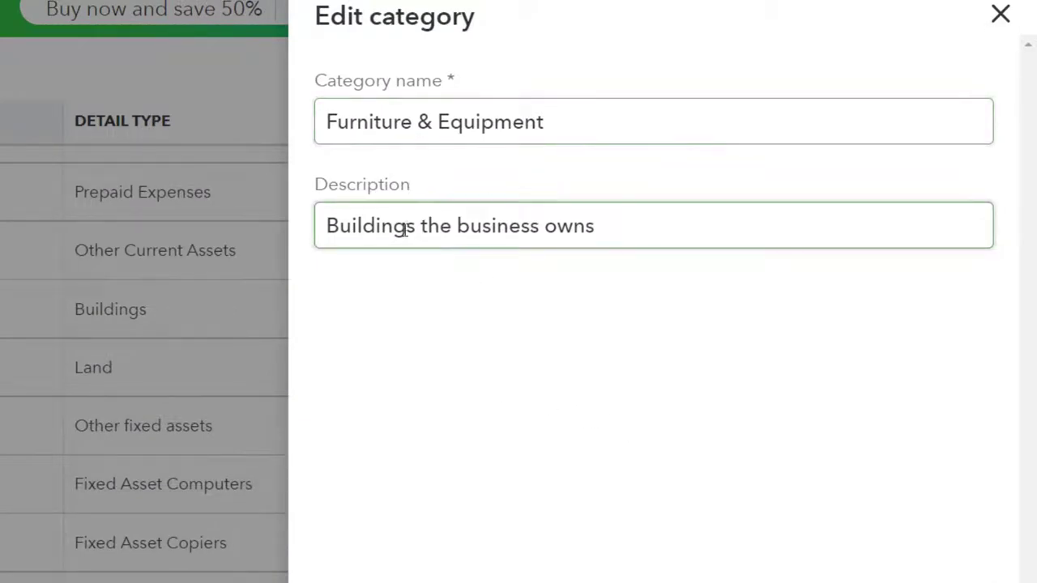
click(396, 447)
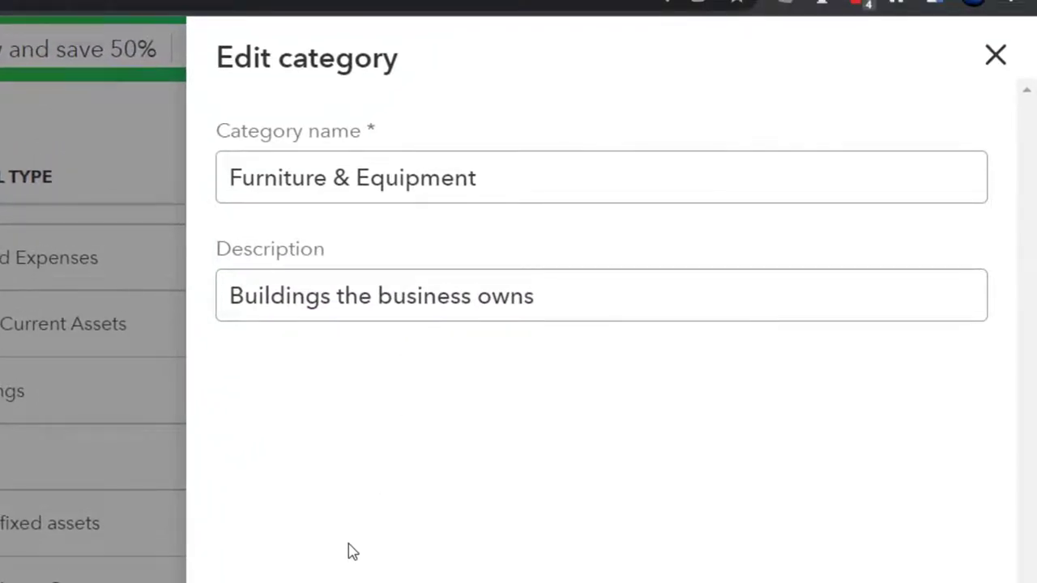
click(884, 191)
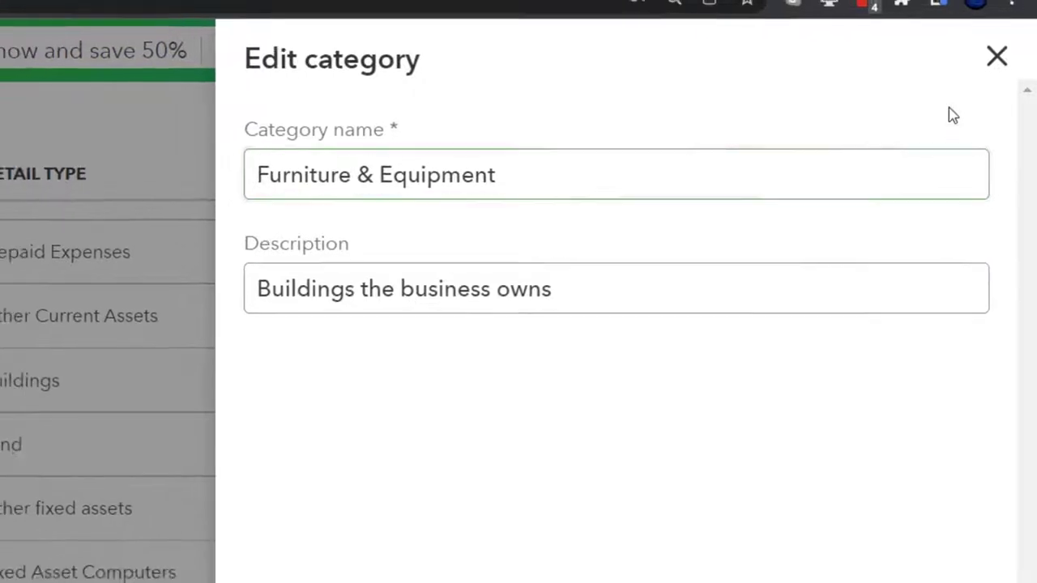
click(997, 55)
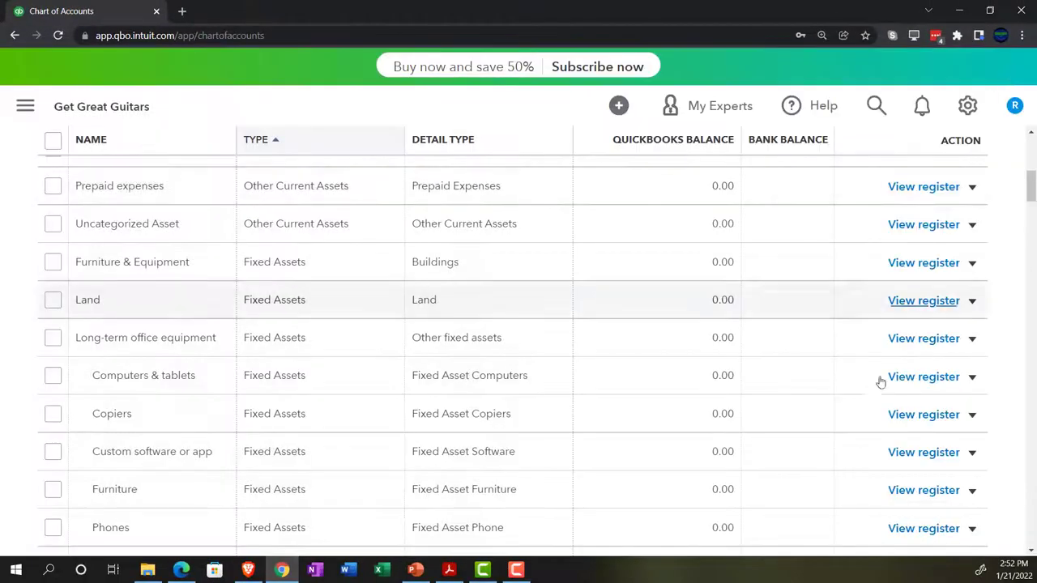
Start a new category from the Chart of Accounts and name it Test.
scroll(866, 416, up, 5)
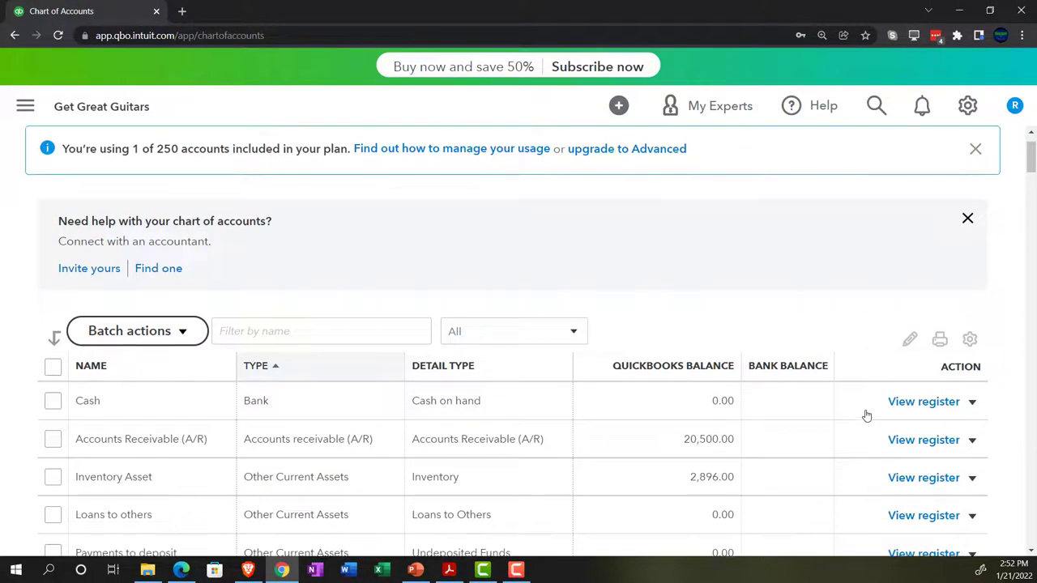
scroll(865, 417, up, 2)
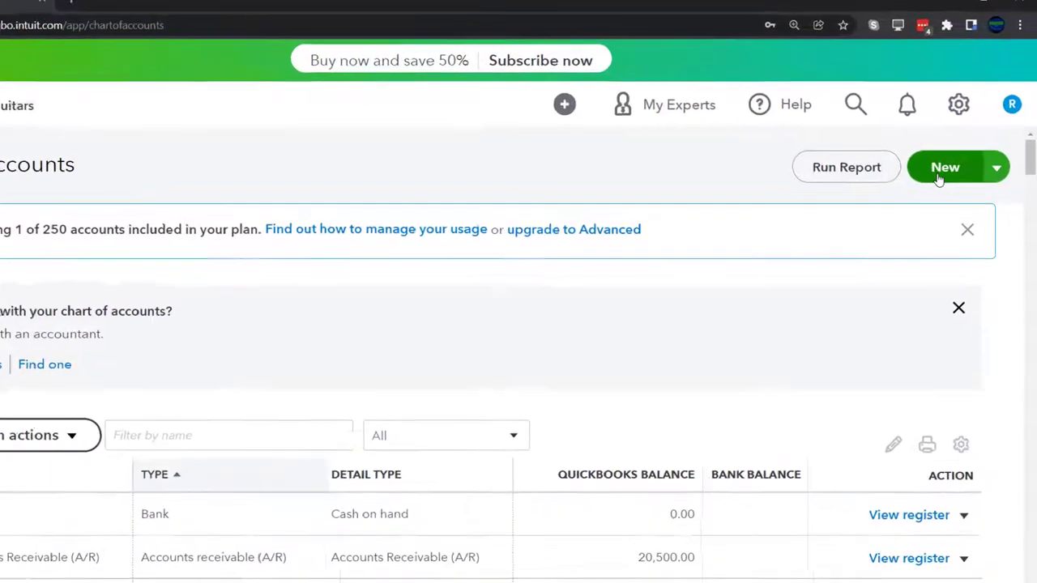
click(940, 169)
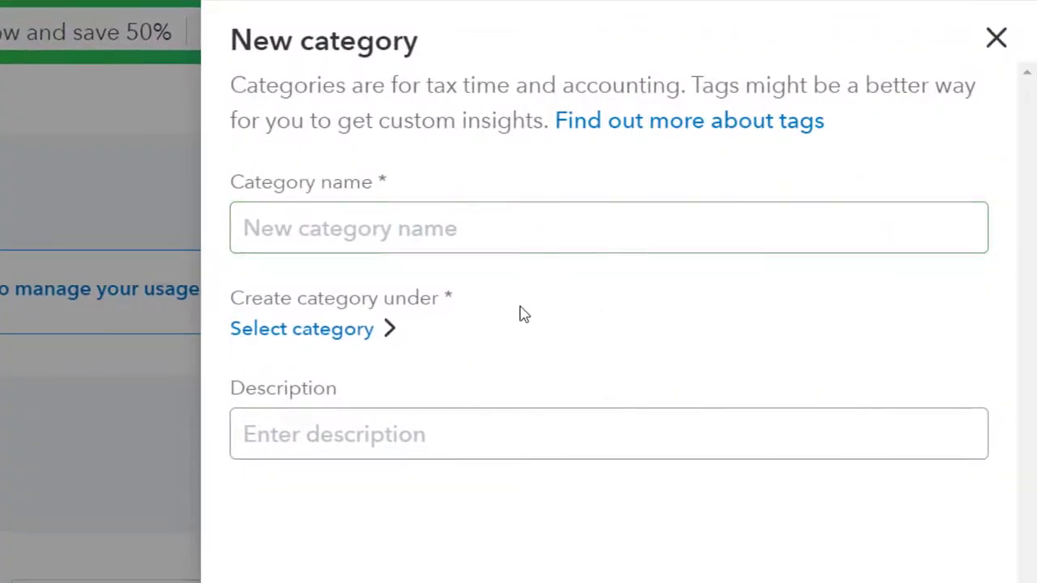
click(423, 229)
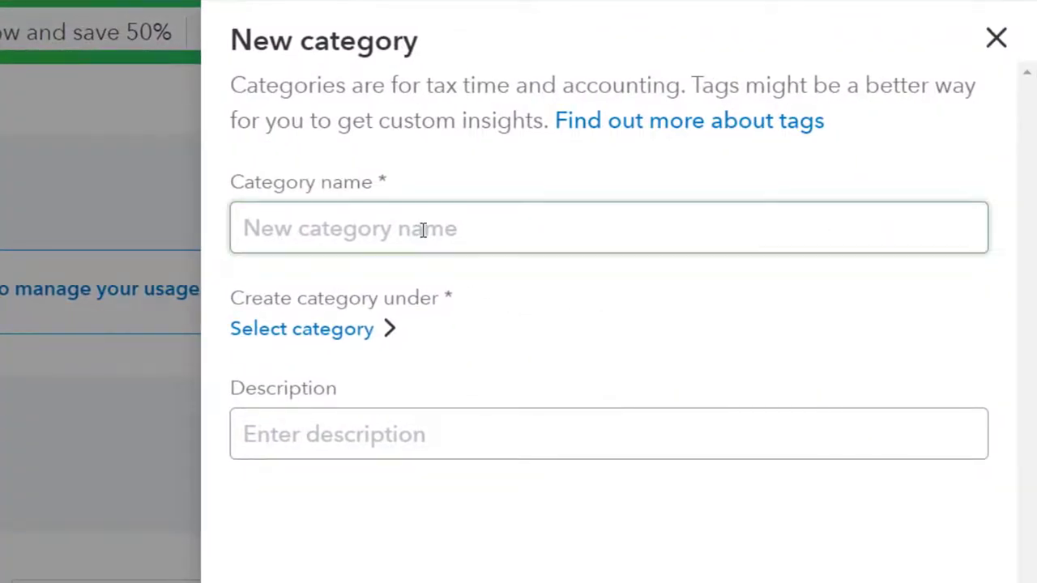
text(Test)
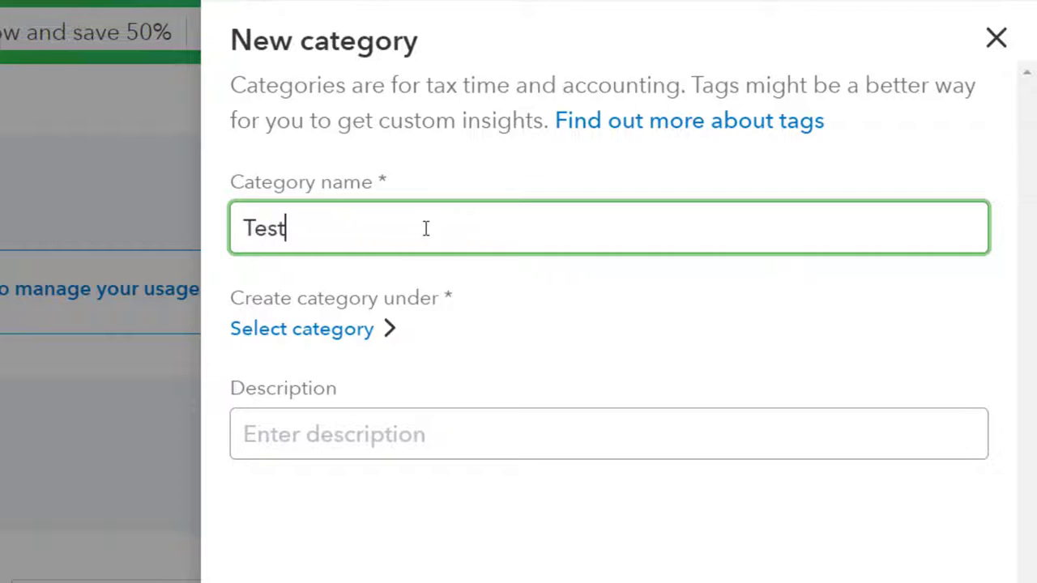
key(Tab)
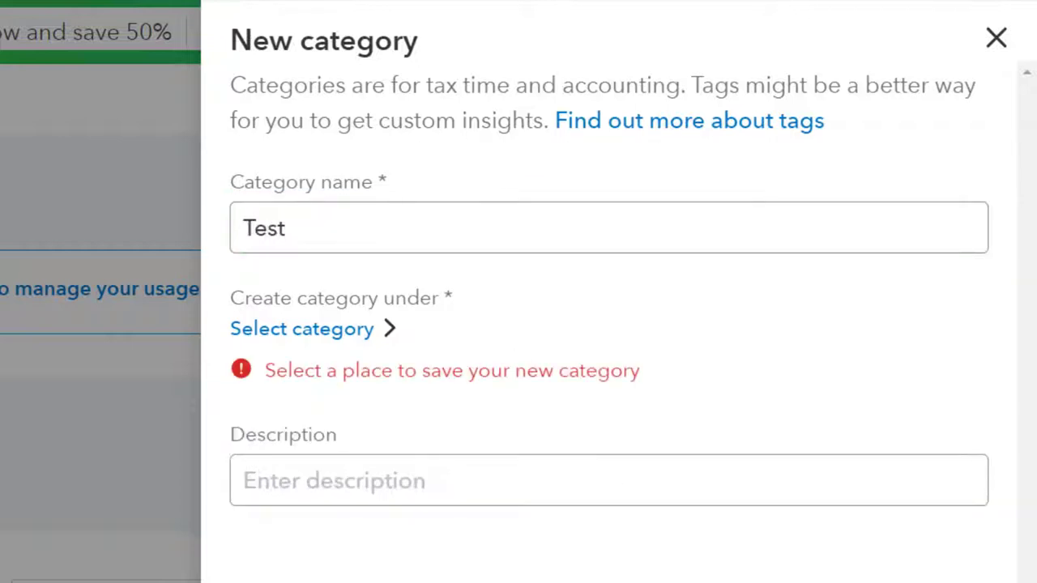
Browse the parent category choices for Test, look into Expensive items (Assets), and discard the new category.
click(317, 332)
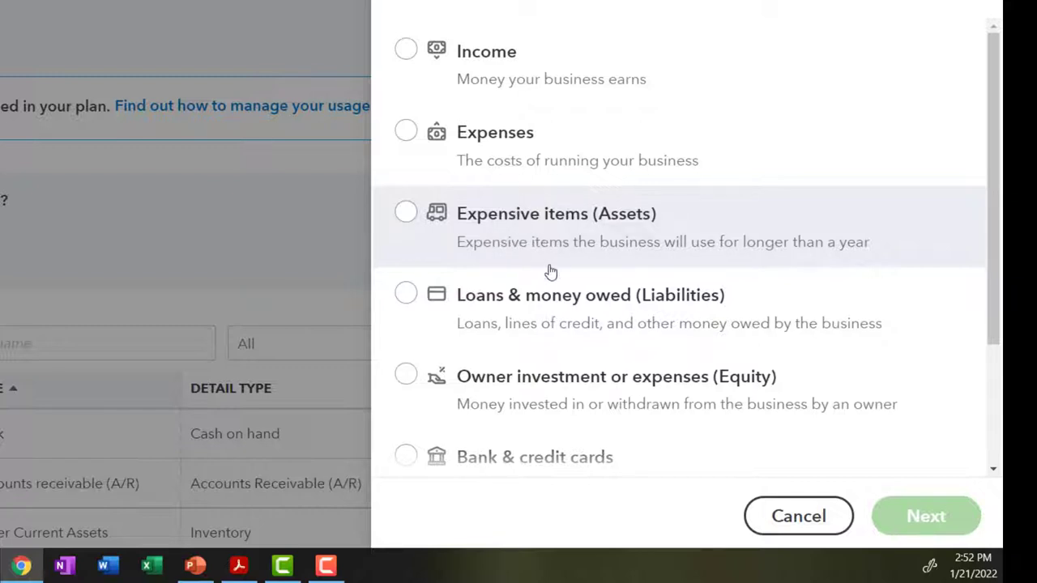
scroll(535, 332, down, 1)
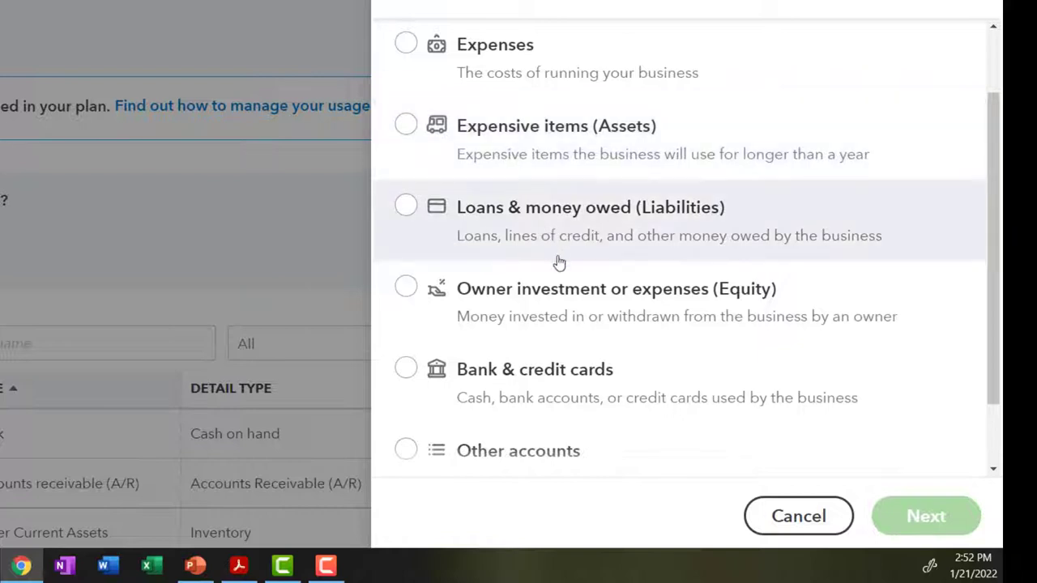
click(406, 124)
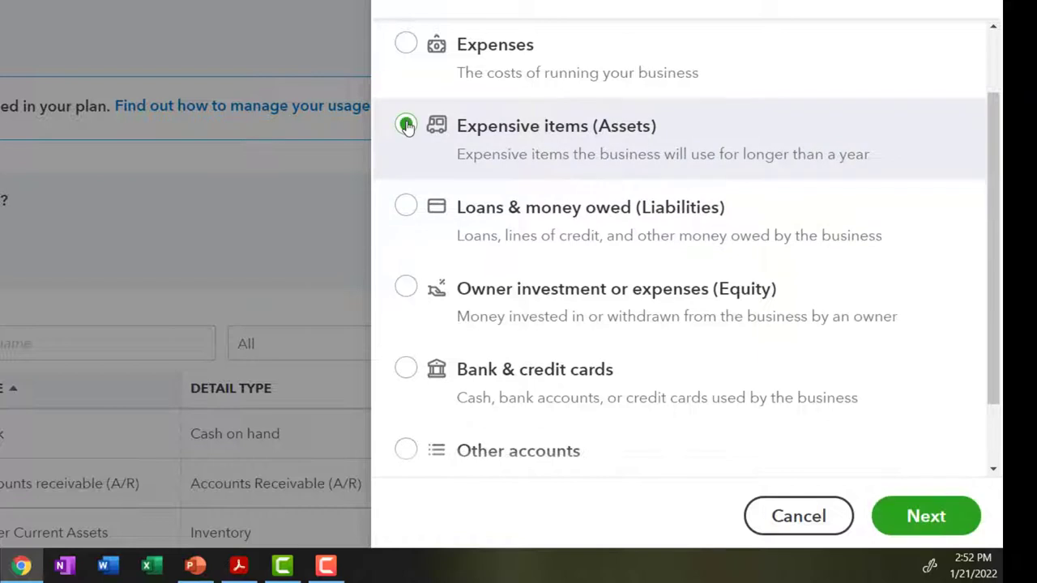
click(928, 514)
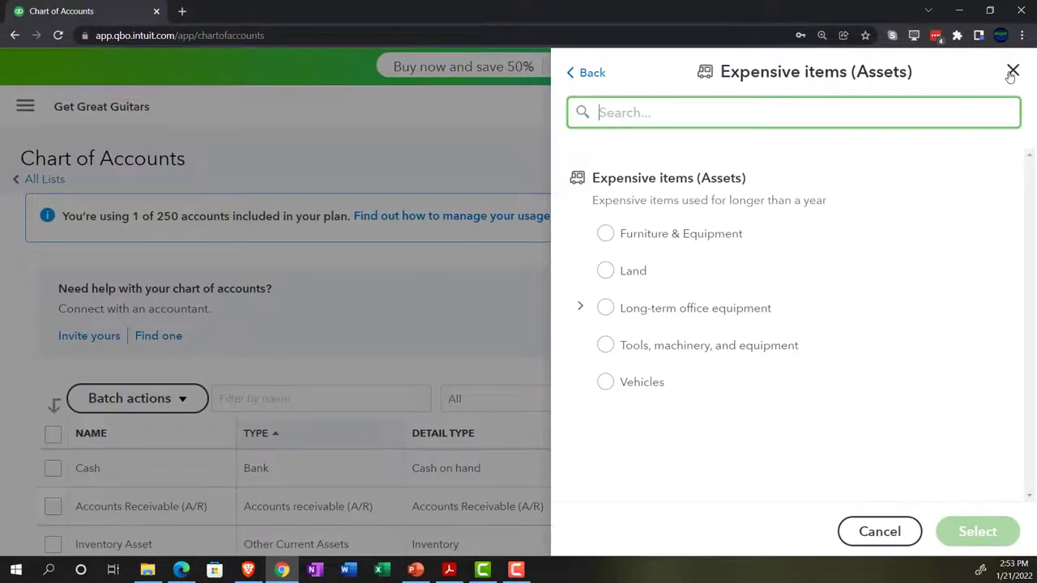
click(1012, 72)
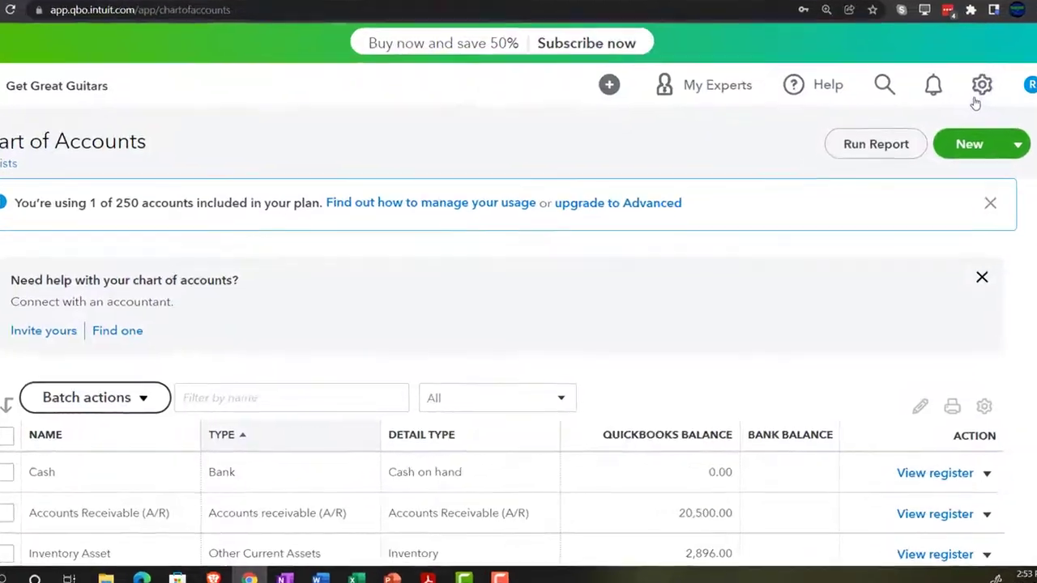
Switch the company to Accountant view and collapse the navigation.
click(967, 106)
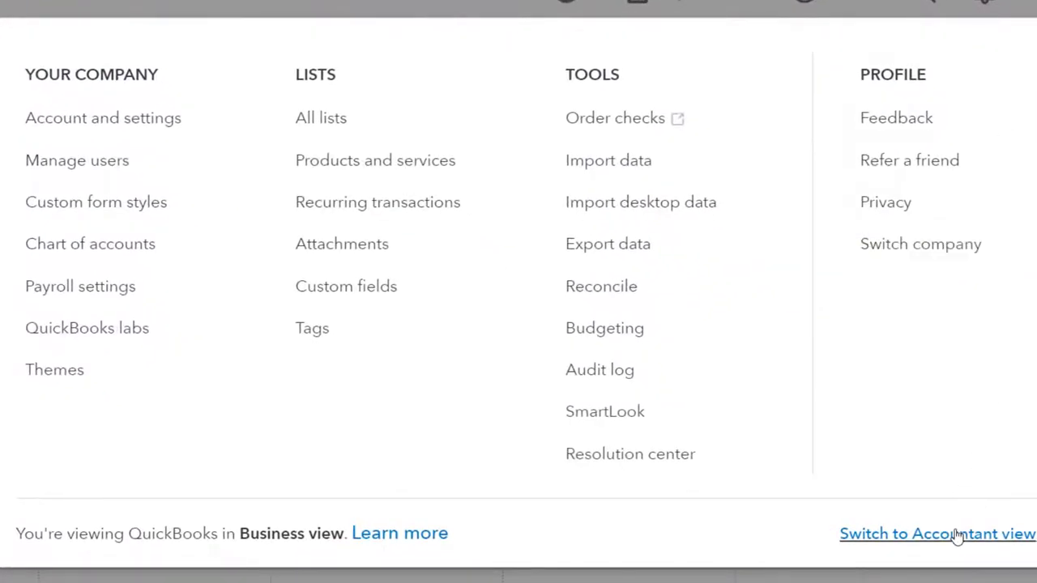
click(957, 535)
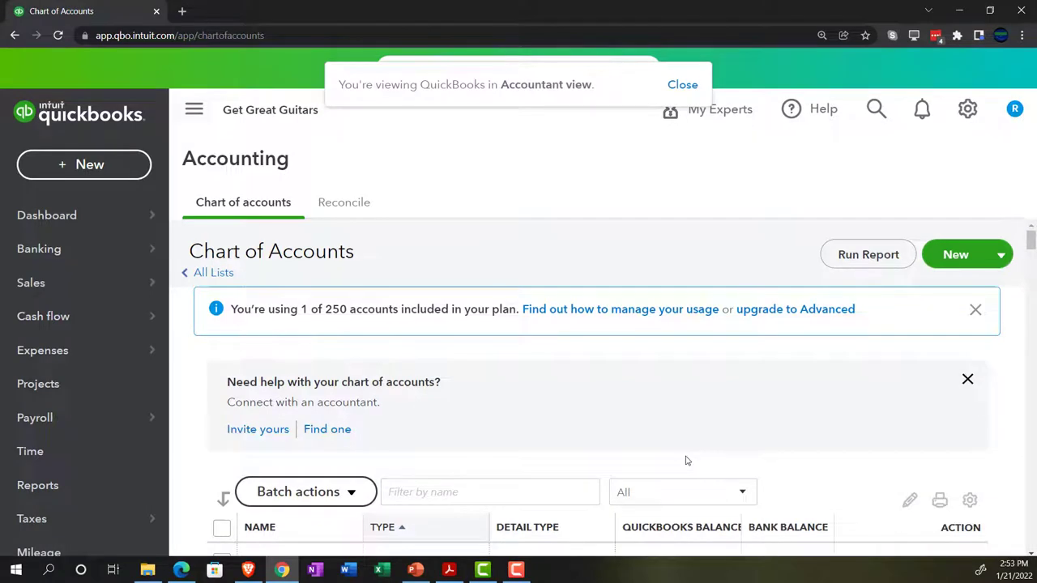
click(205, 119)
Inspect the Cash account's type, detail type and name fields in its edit form, closing it without saving.
scroll(638, 377, down, 1)
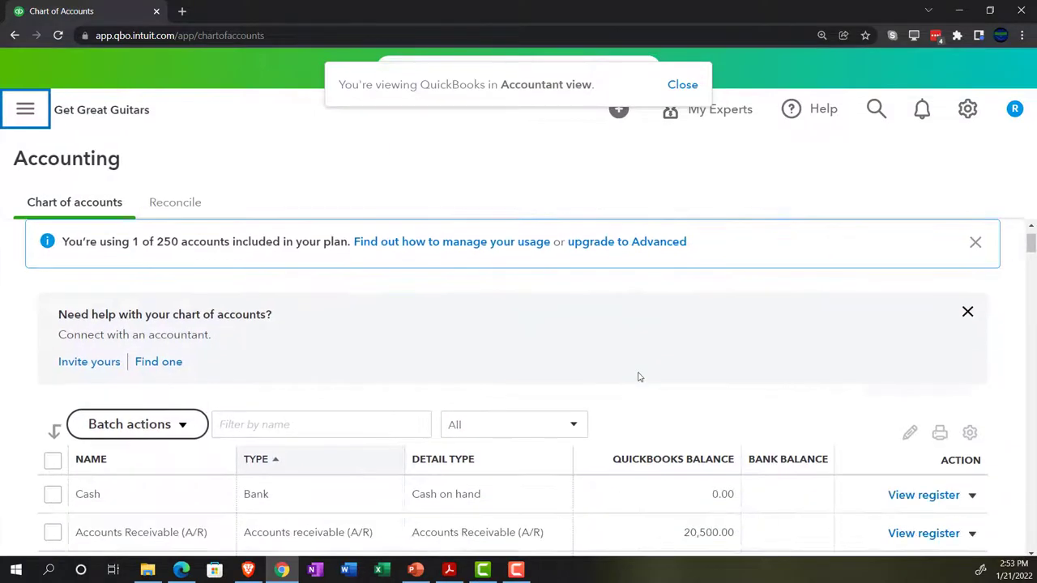
scroll(639, 377, down, 2)
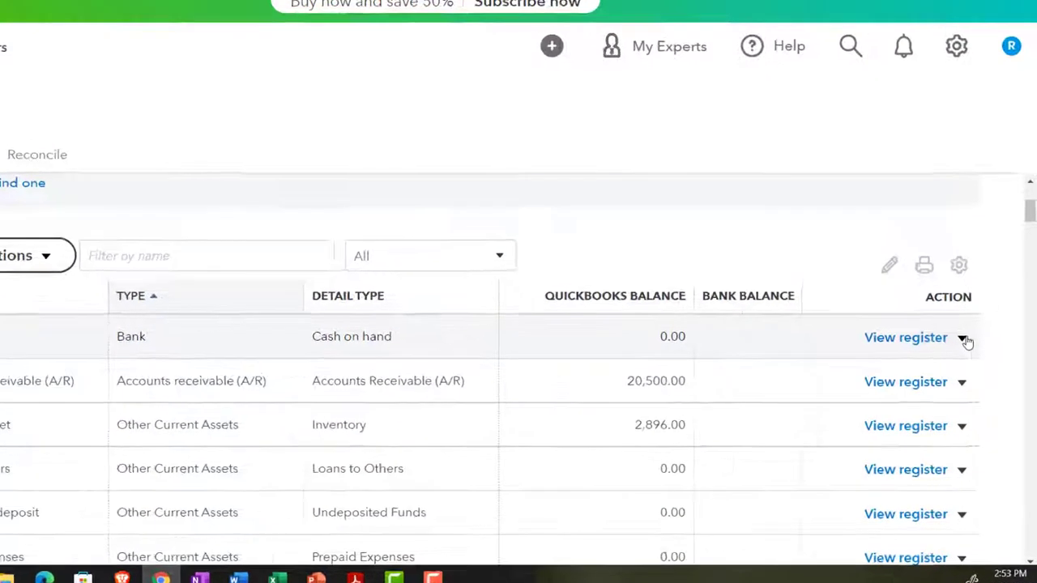
click(972, 360)
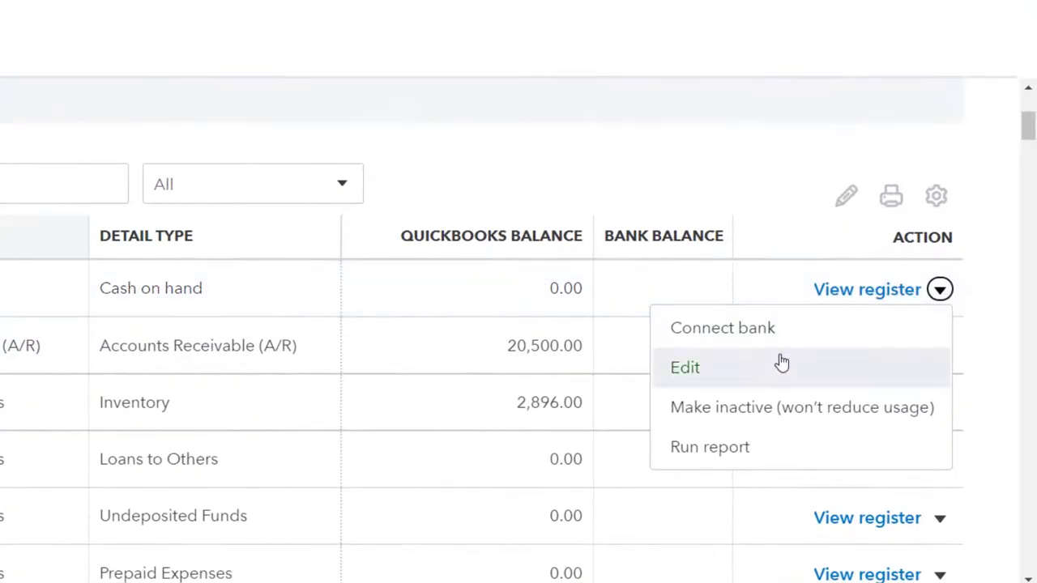
click(754, 372)
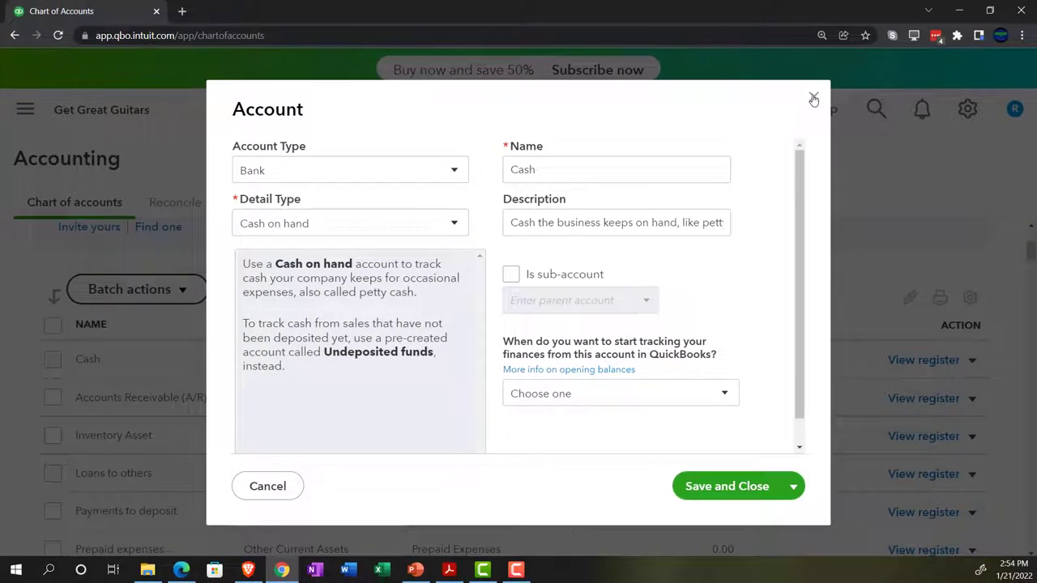
click(814, 98)
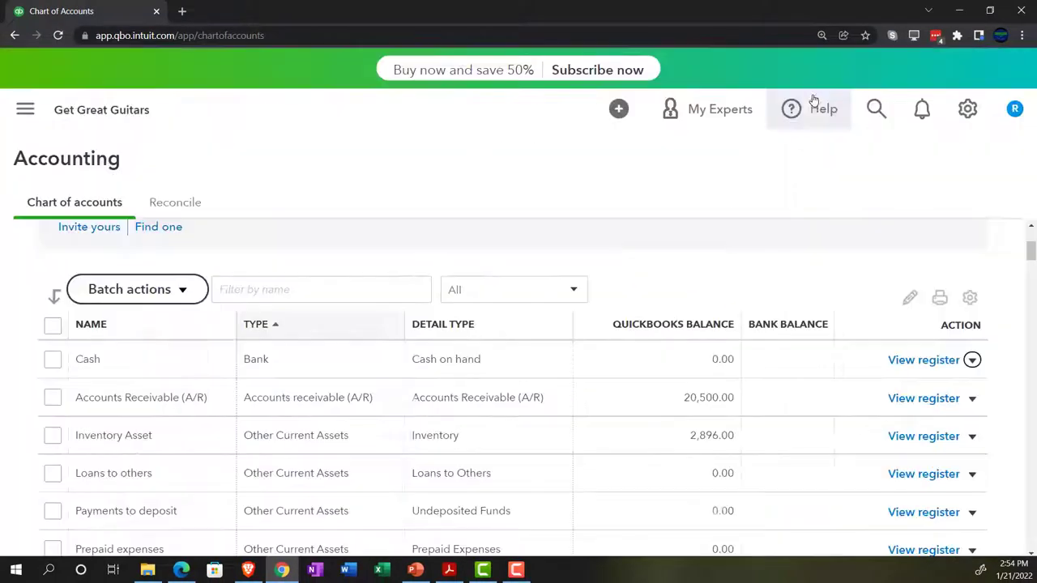
Inspect the Furniture & Equipment account's edit form, including its account type choices and balance, and close it without saving.
scroll(673, 344, down, 3)
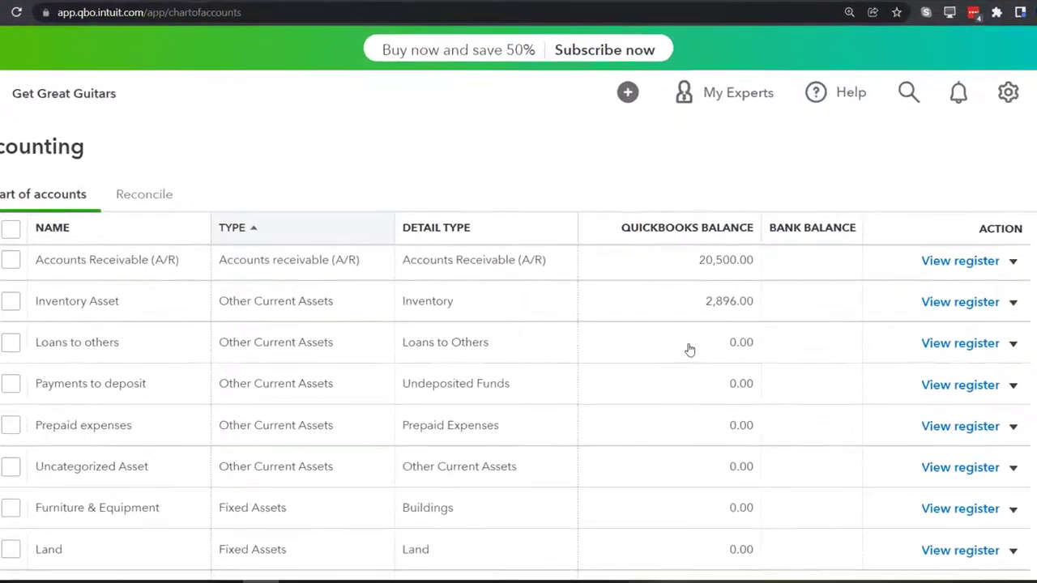
scroll(689, 349, down, 1)
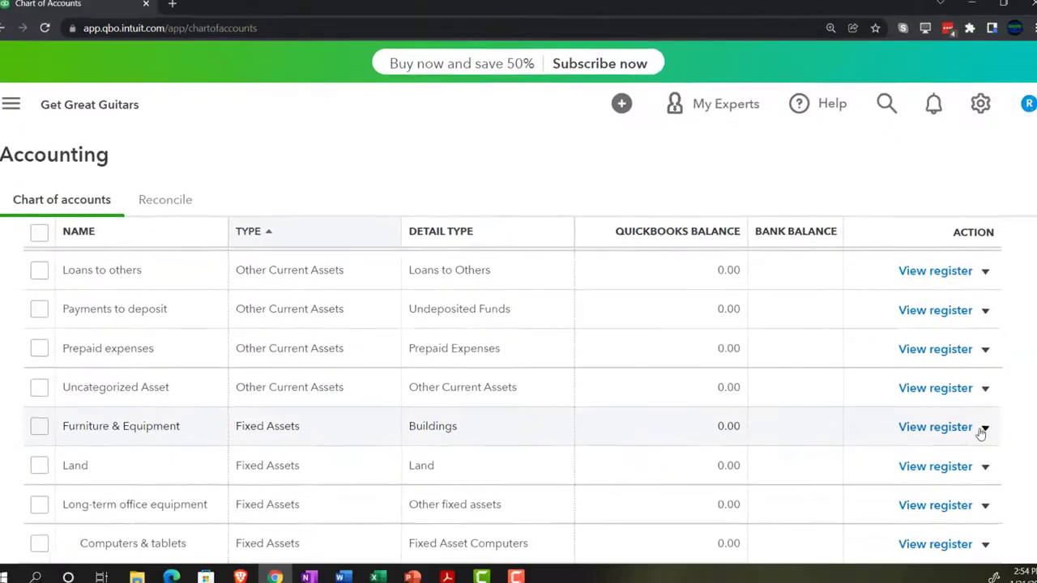
click(1025, 444)
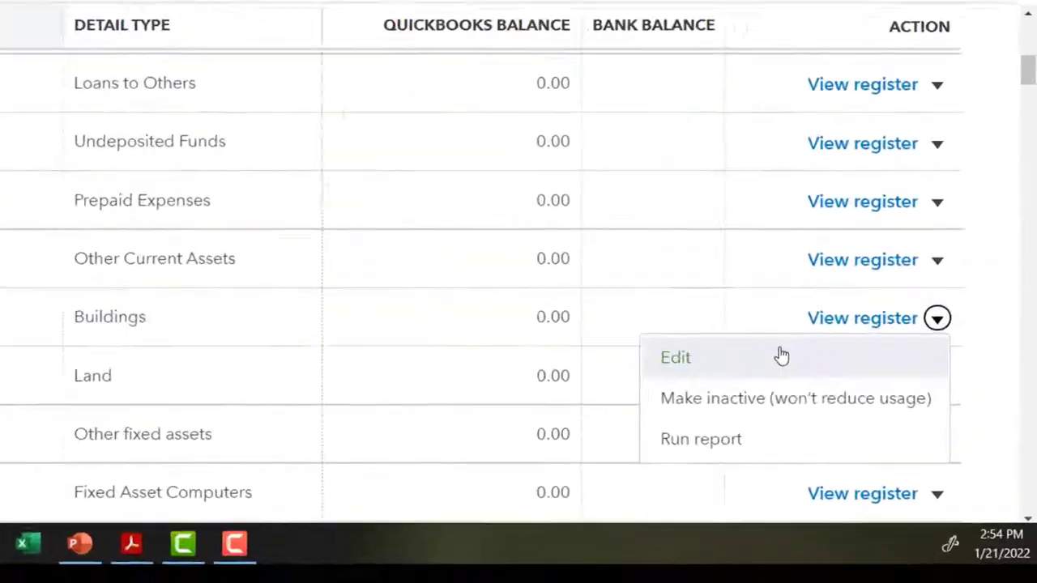
click(782, 357)
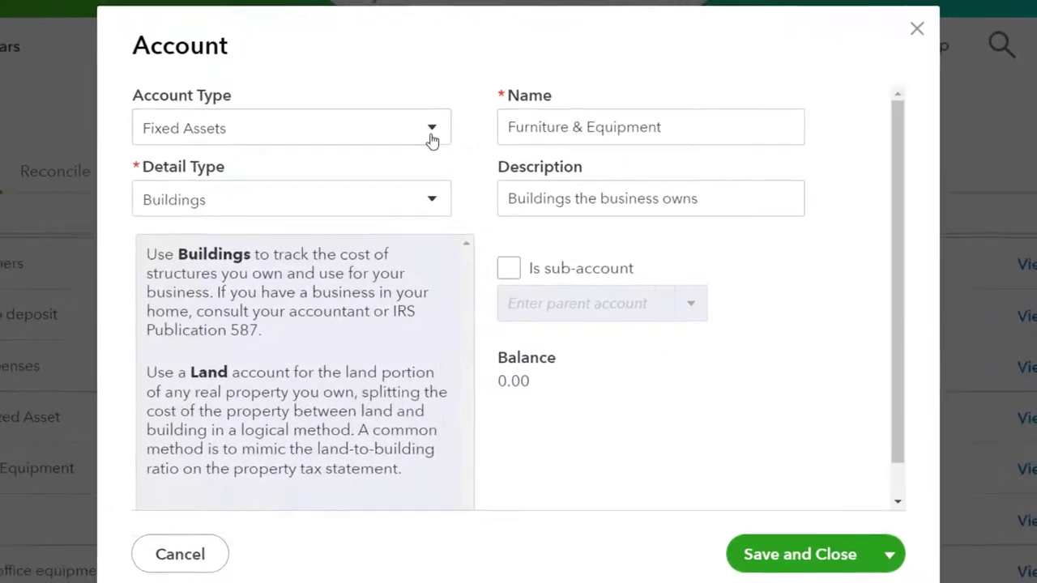
click(453, 176)
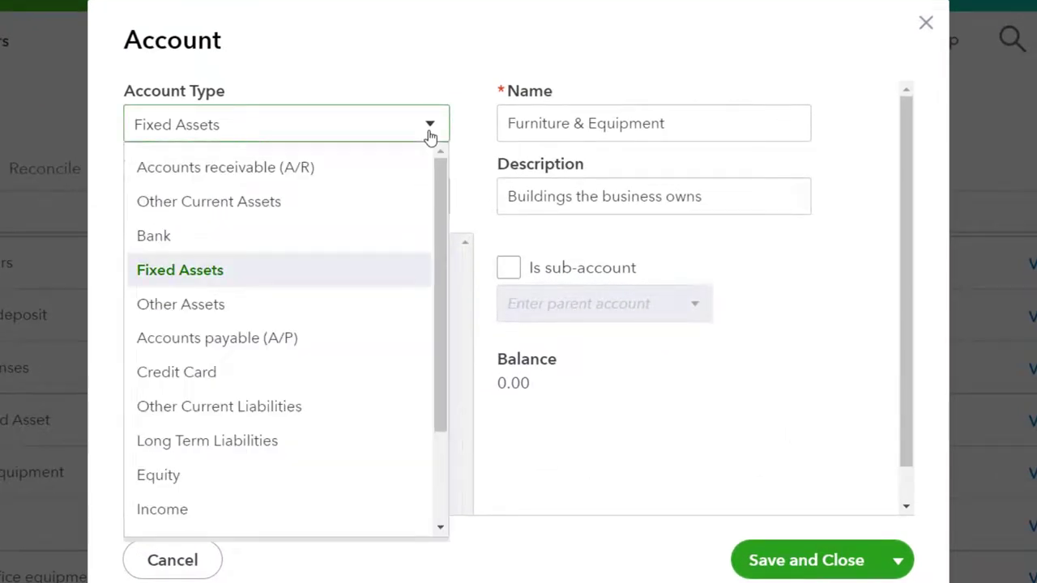
click(430, 130)
click(430, 130)
click(430, 129)
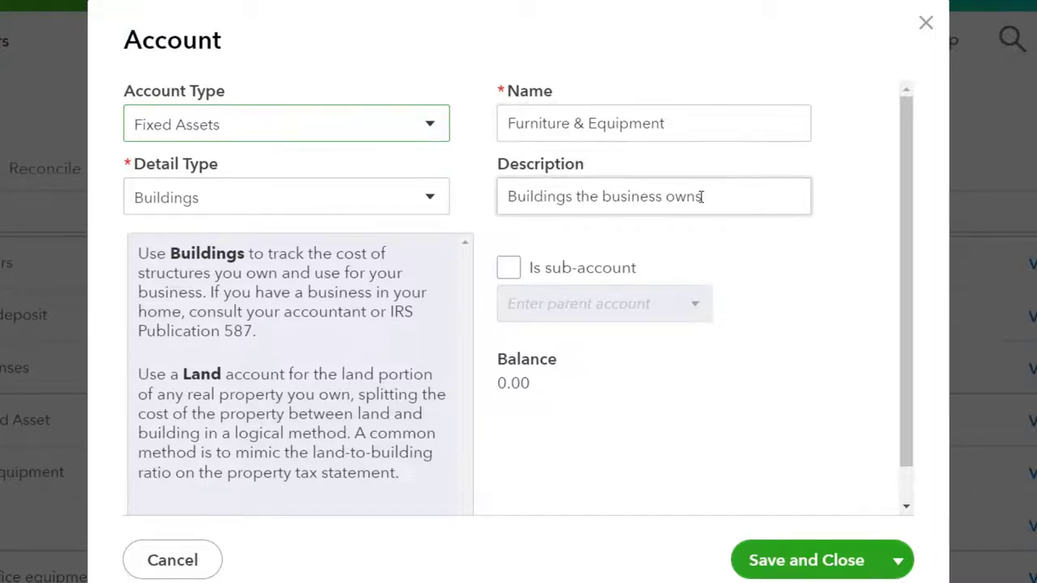
click(528, 370)
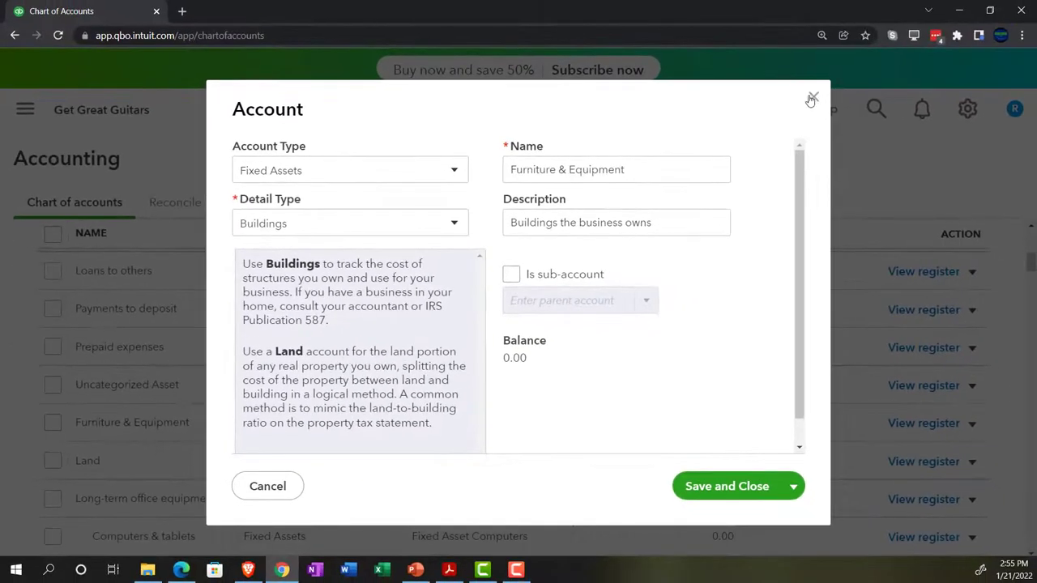
click(924, 25)
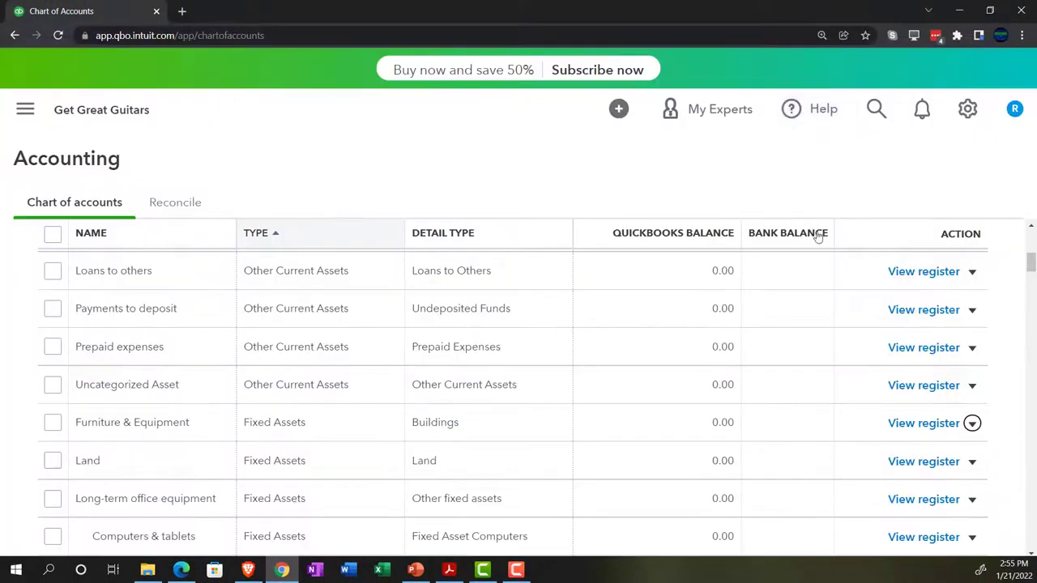
Open a blank new account form, review its account type and detail type choices, and close it without saving.
scroll(824, 287, up, 5)
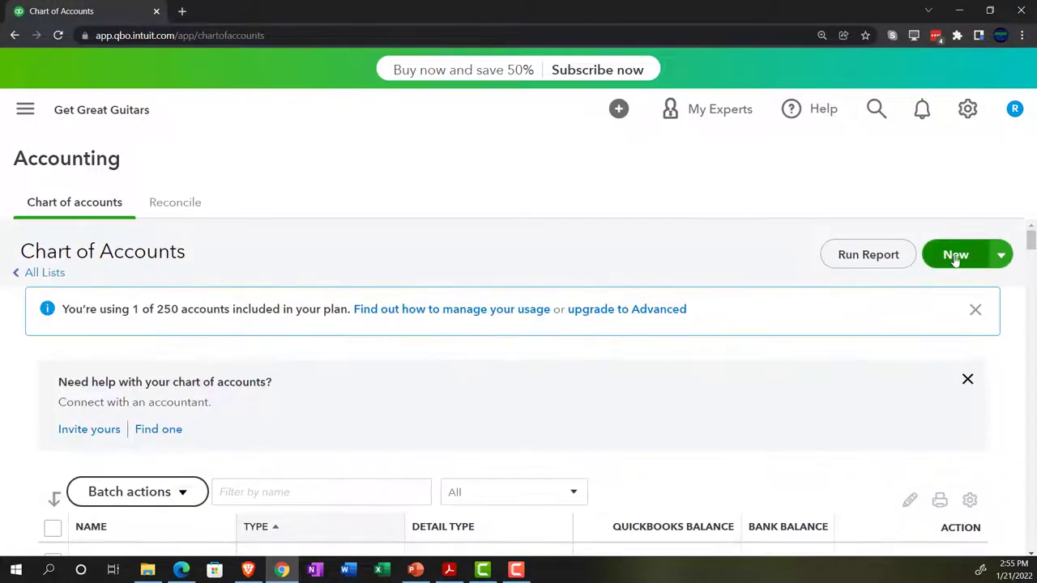
click(956, 256)
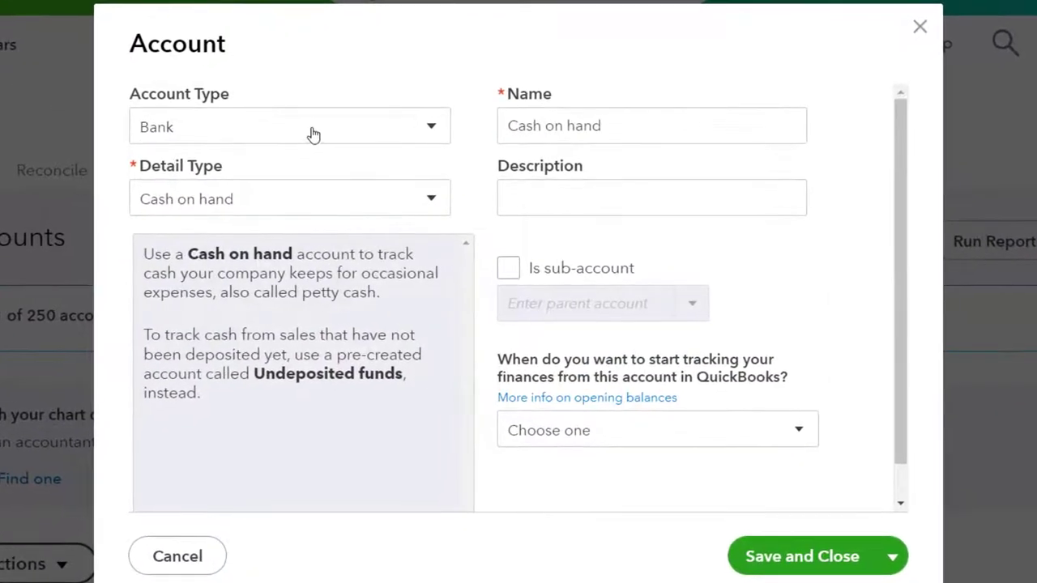
click(429, 131)
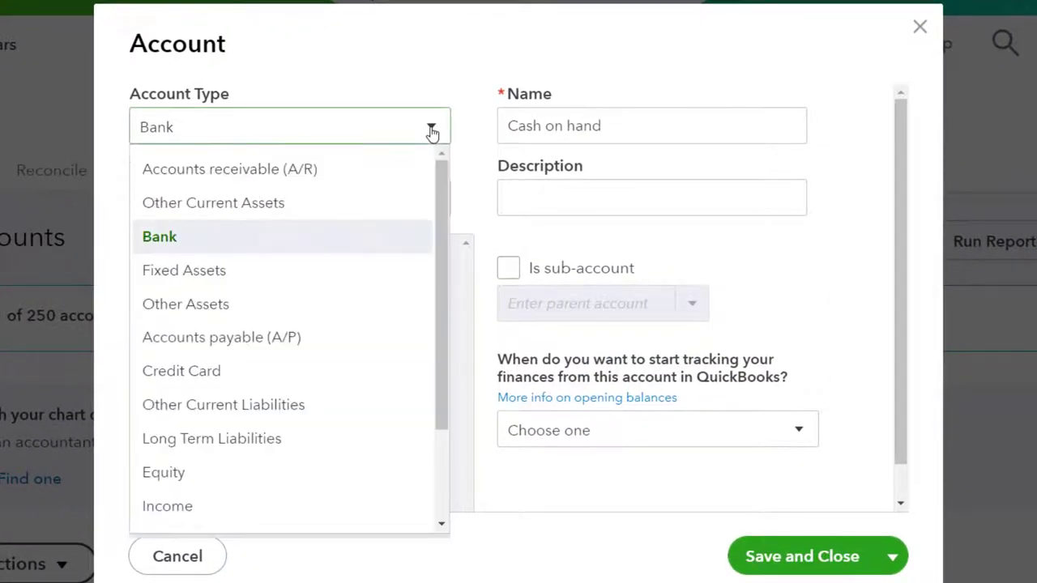
click(431, 131)
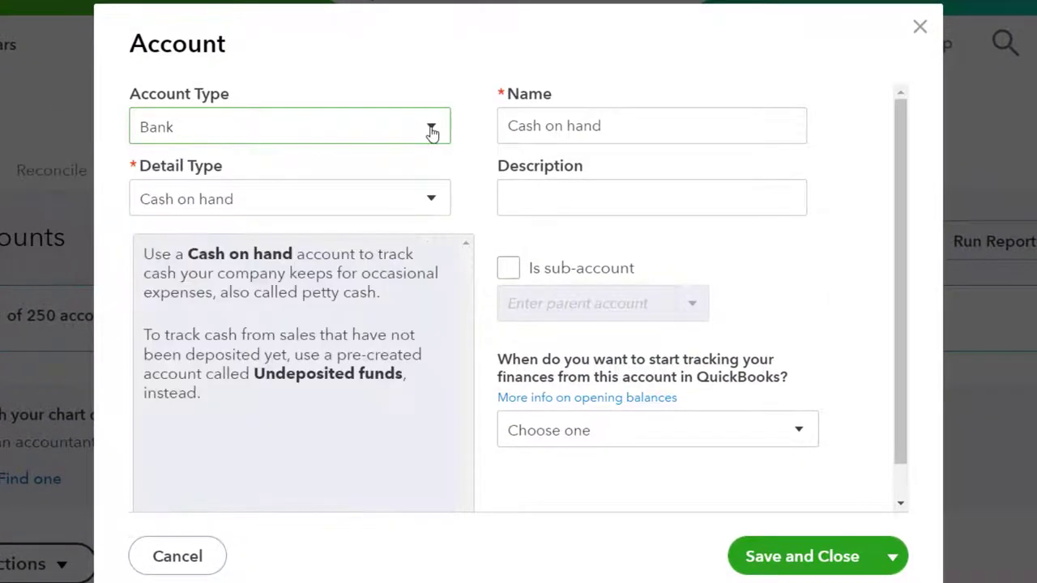
click(426, 209)
click(426, 209)
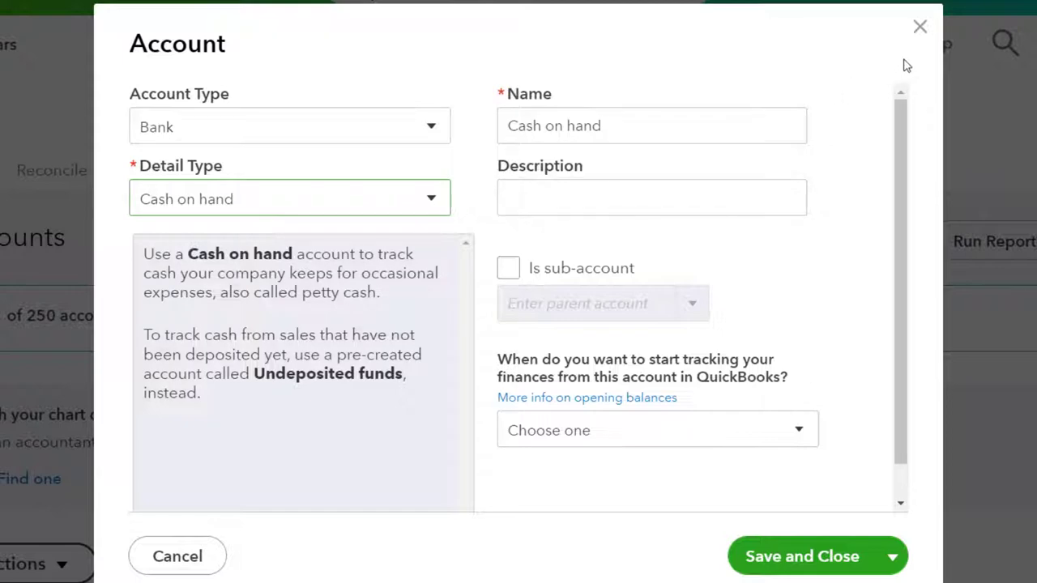
click(919, 27)
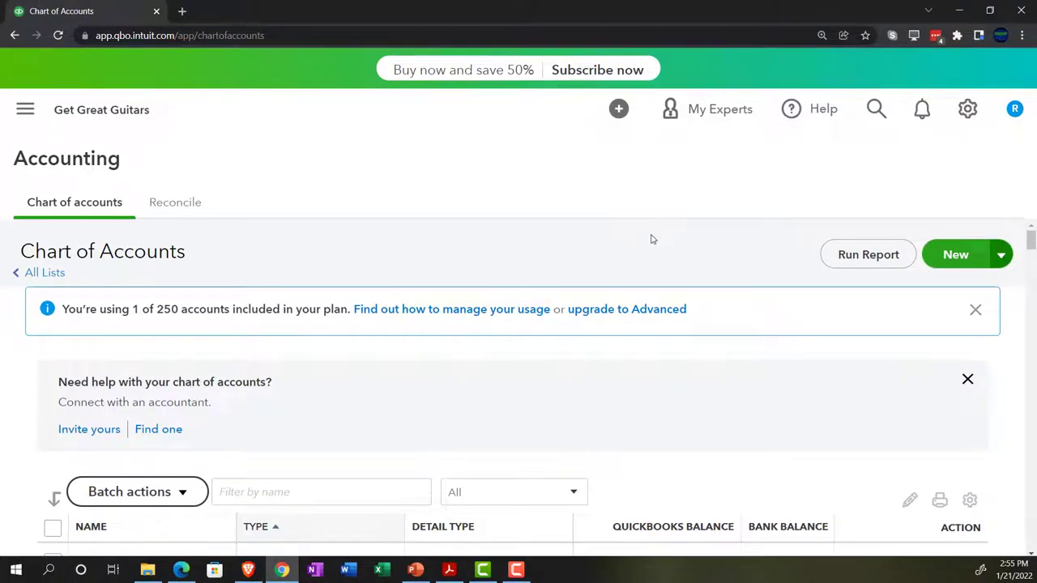
Open the Cash account's register and list the transaction types that can be added there.
scroll(655, 237, down, 3)
scroll(652, 238, down, 1)
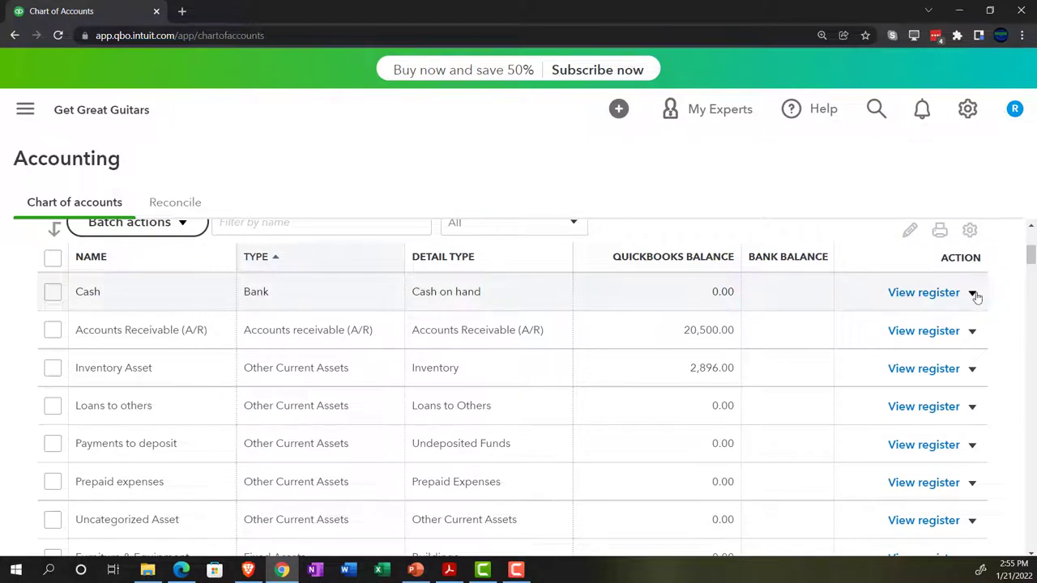
click(923, 293)
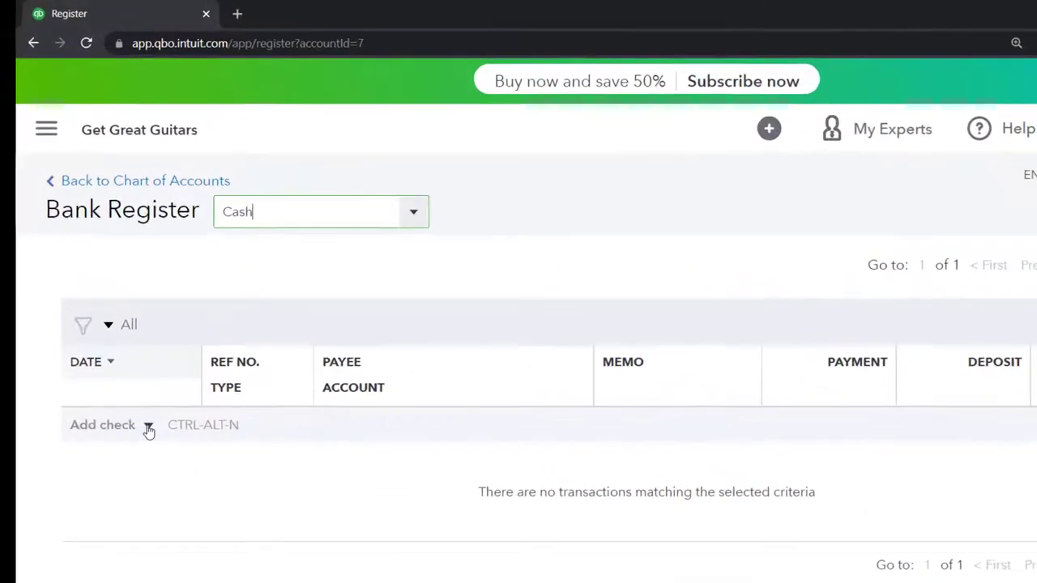
click(109, 349)
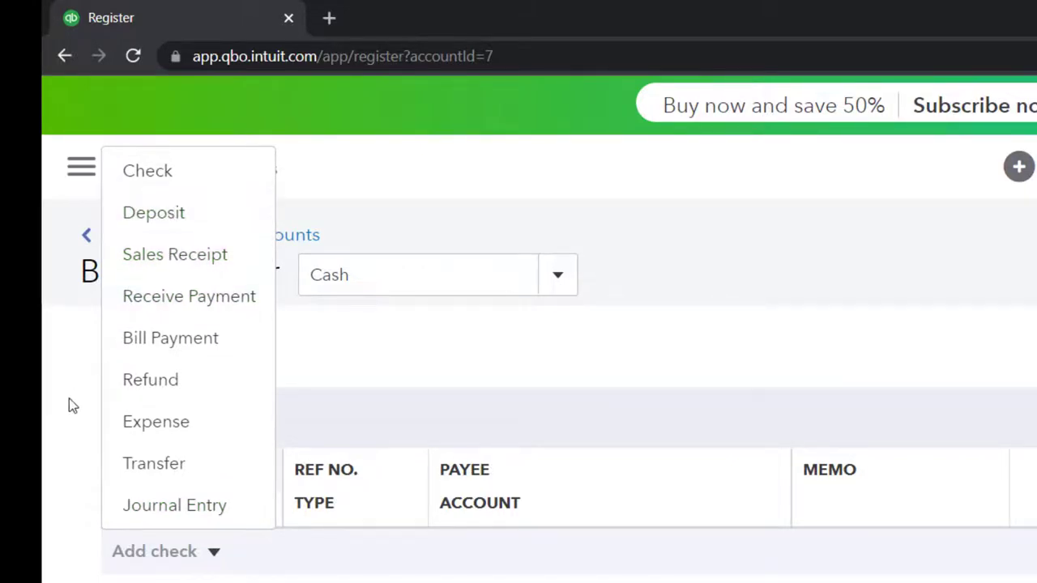
Return from the Cash register to the chart of accounts and open the Cash account for editing.
click(122, 251)
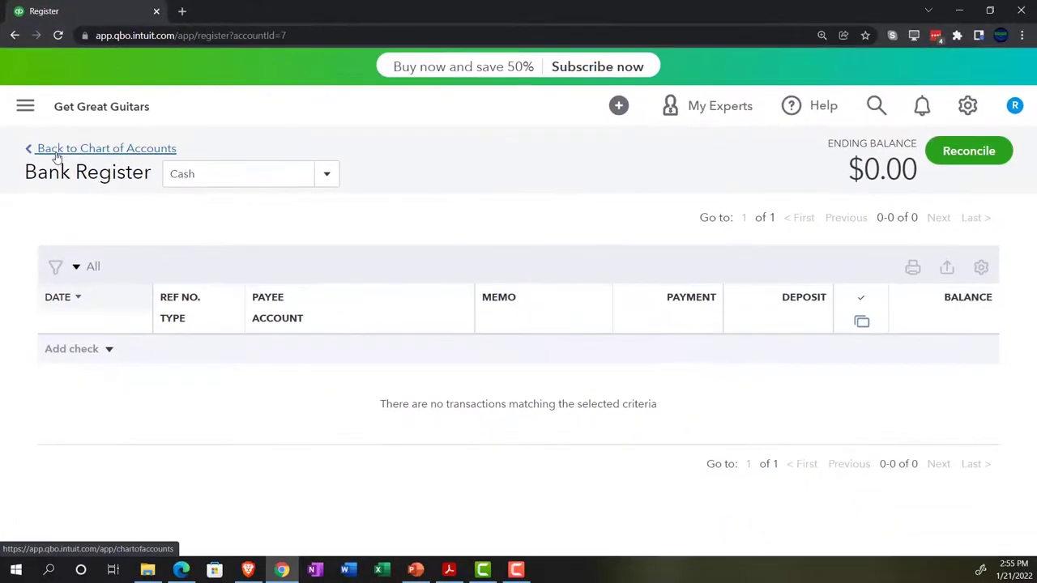
click(55, 152)
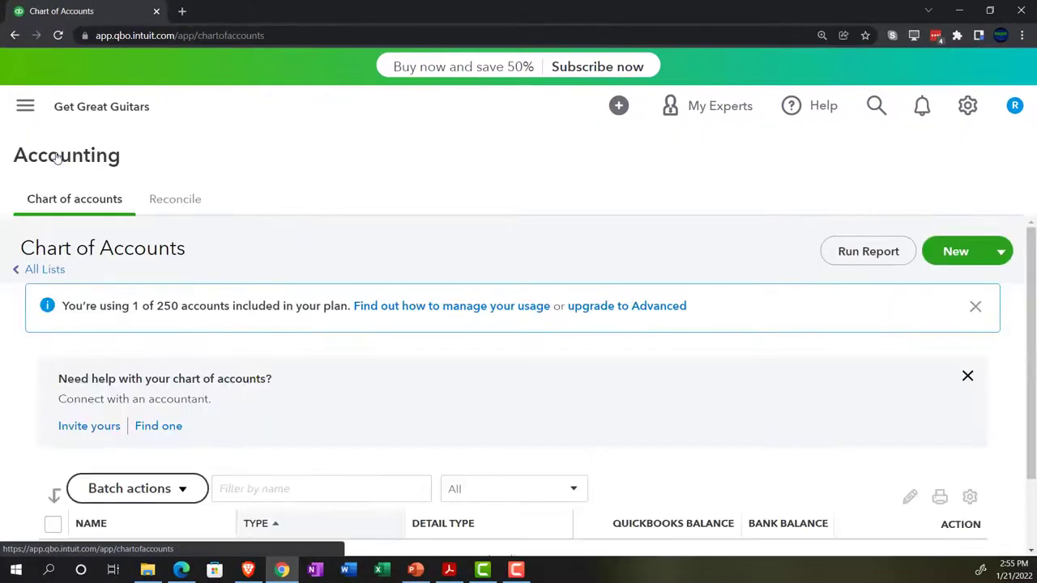
scroll(347, 347, down, 3)
scroll(347, 347, down, 3)
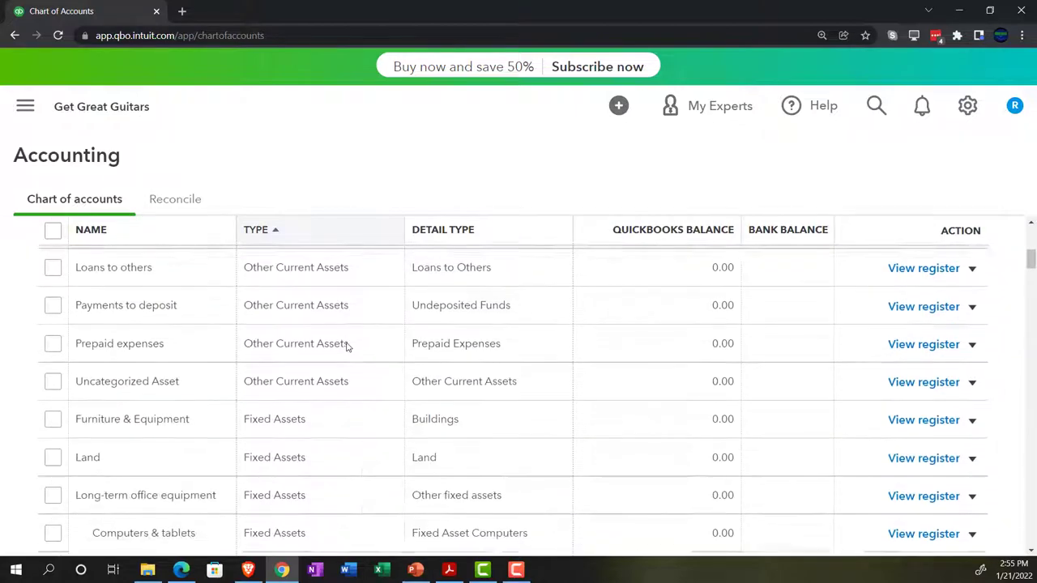
scroll(346, 346, up, 2)
scroll(347, 363, up, 1)
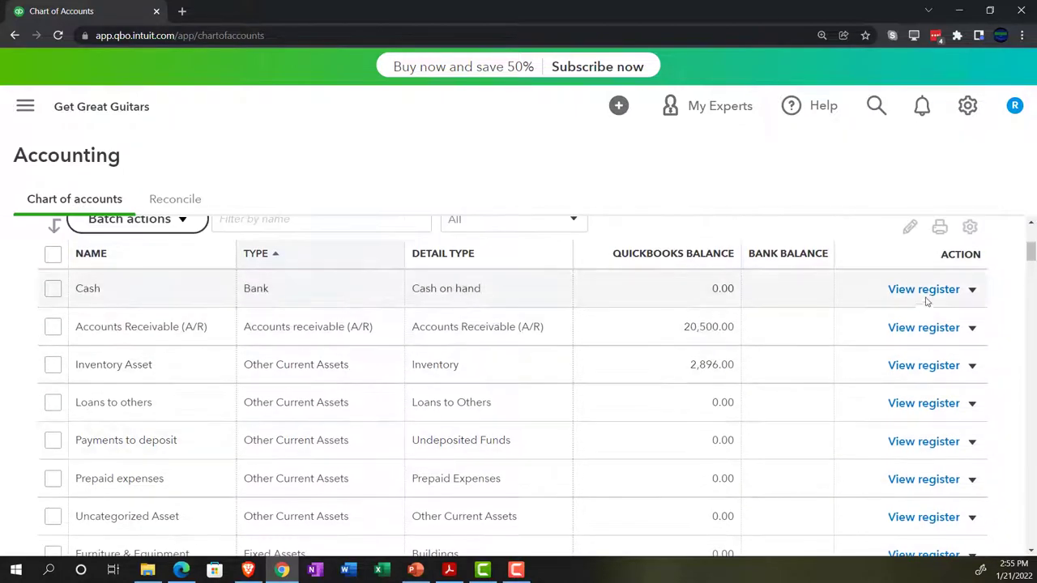
click(971, 289)
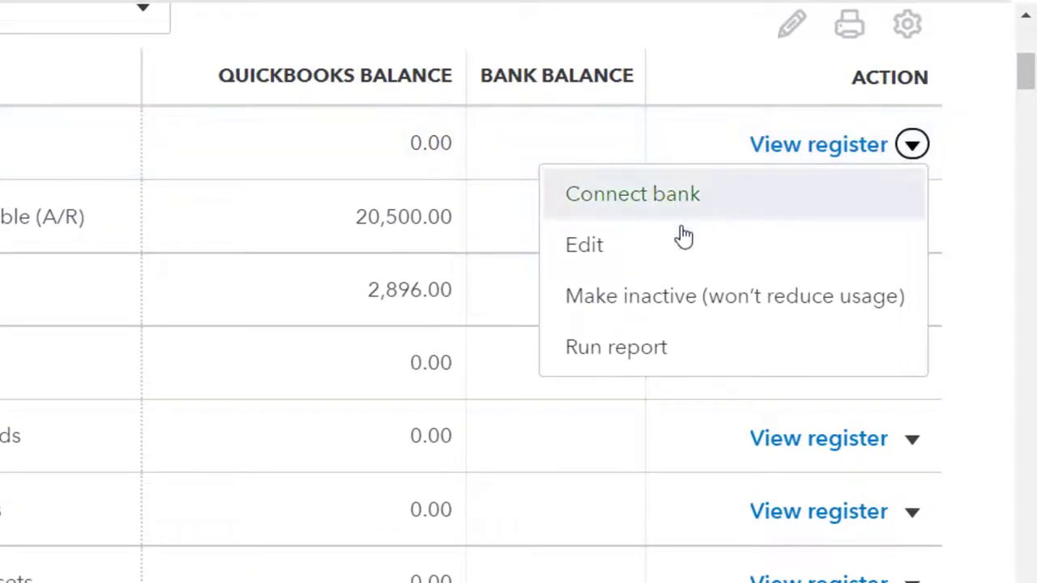
click(651, 246)
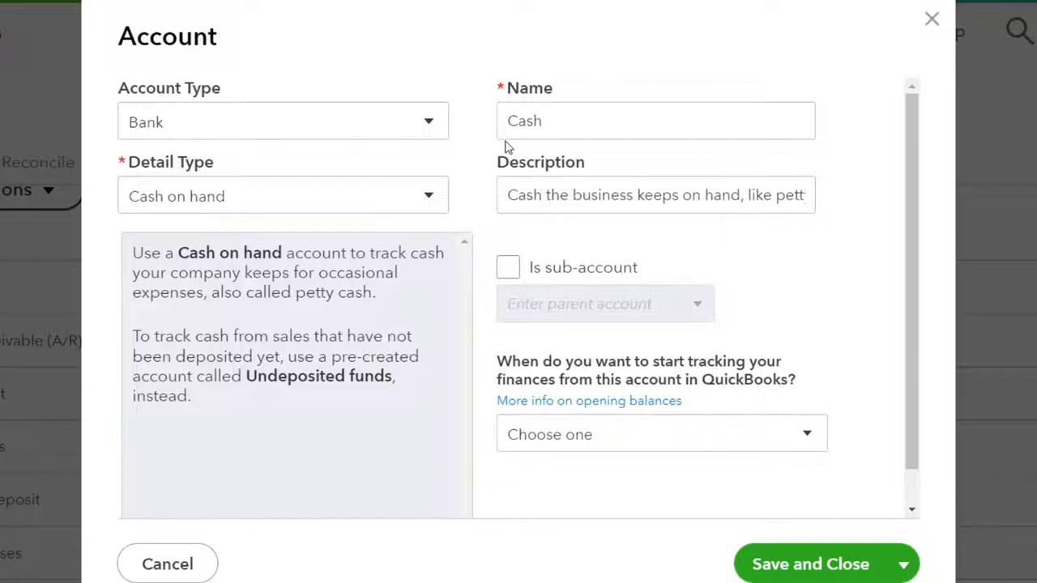
Change the Cash account's detail type to Checking and clear its description.
click(430, 200)
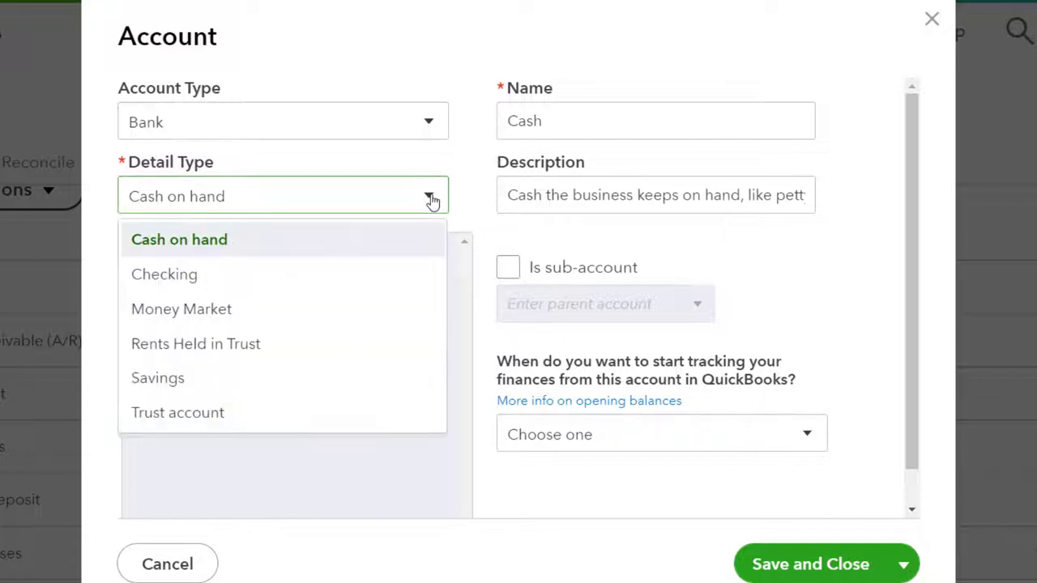
click(275, 275)
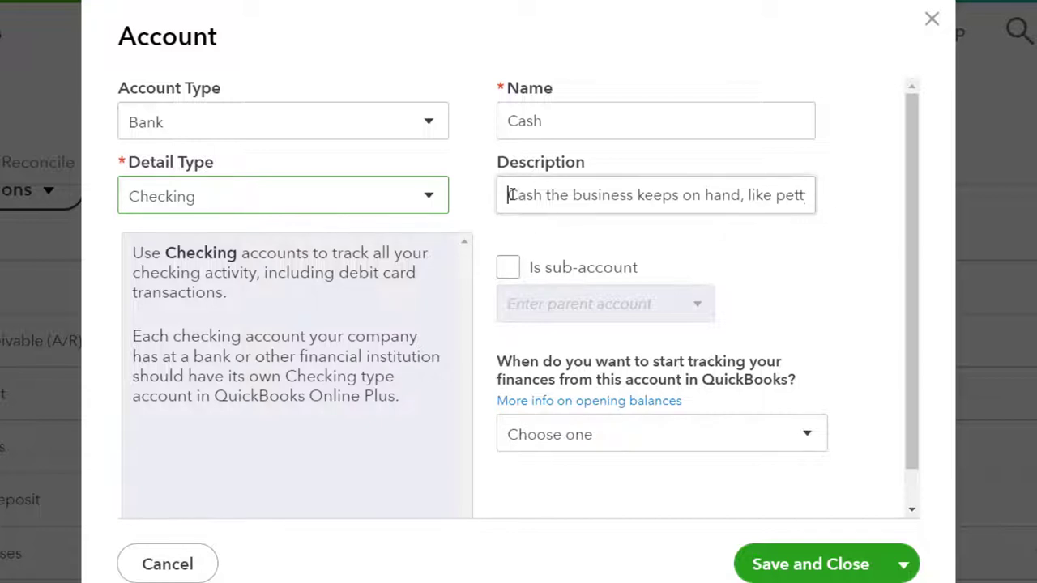
drag(510, 194, 886, 211)
key(BackSpace)
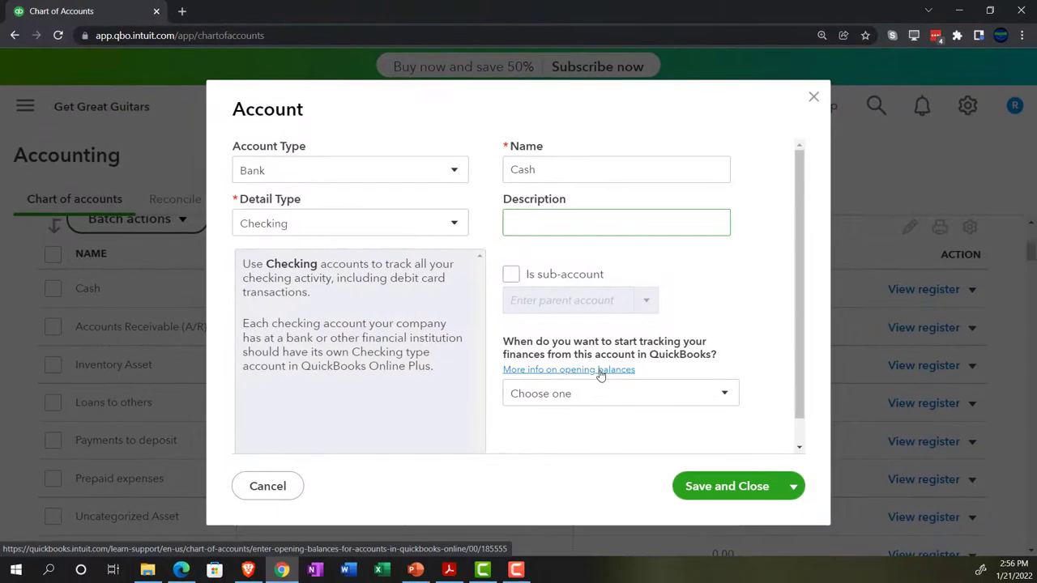
Try starting the Cash account's financial tracking from the beginning of this year.
click(634, 405)
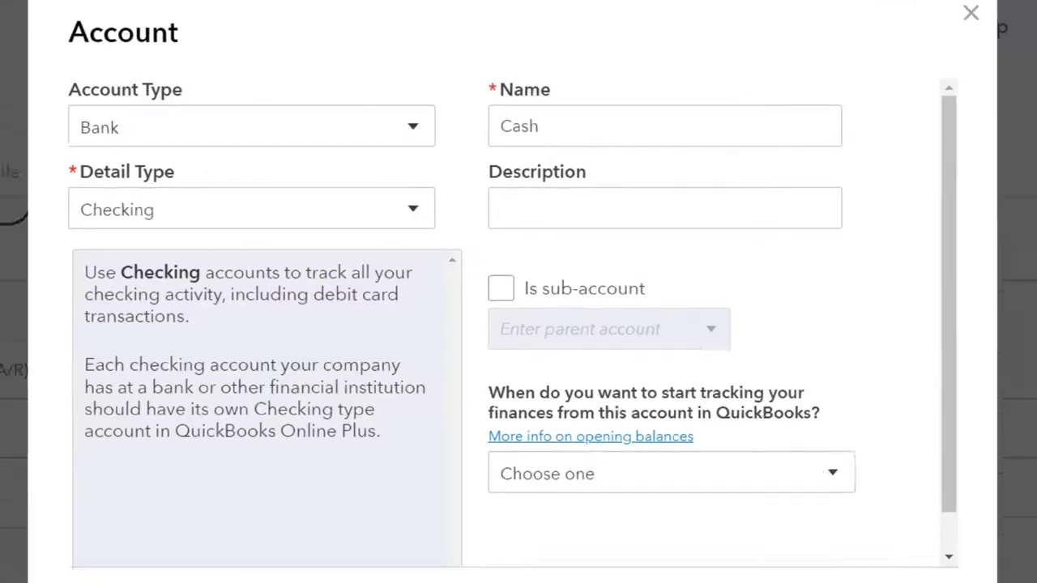
click(658, 473)
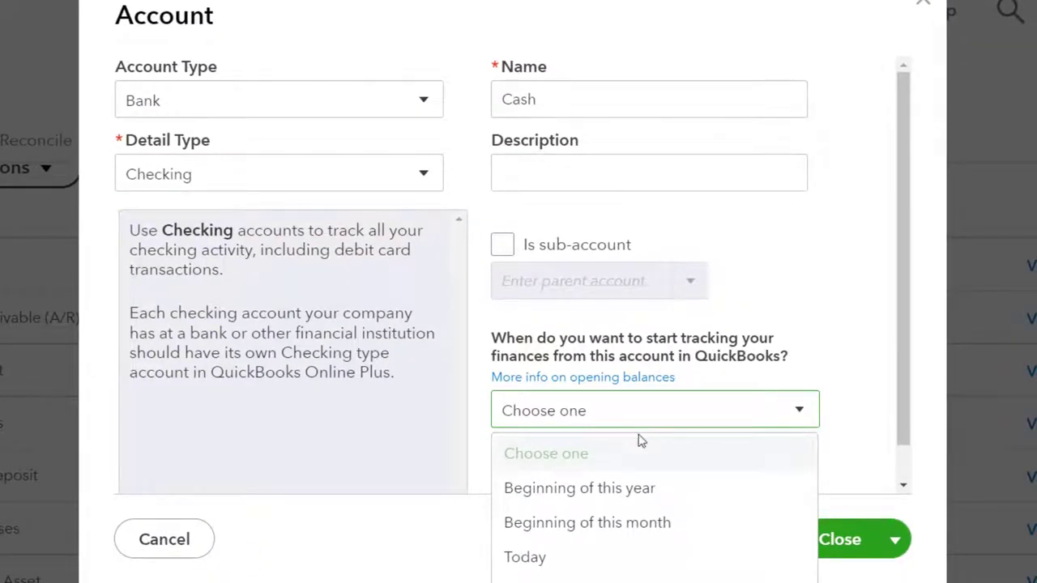
click(632, 489)
scroll(621, 454, down, 1)
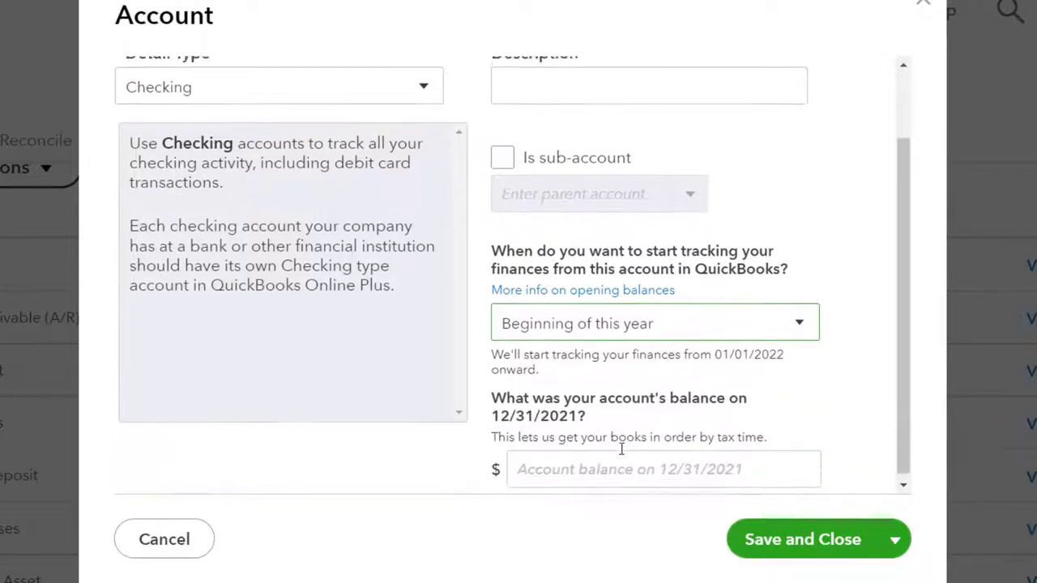
Set the Cash account's tracking start to Other with the date 12/31/2021.
click(799, 320)
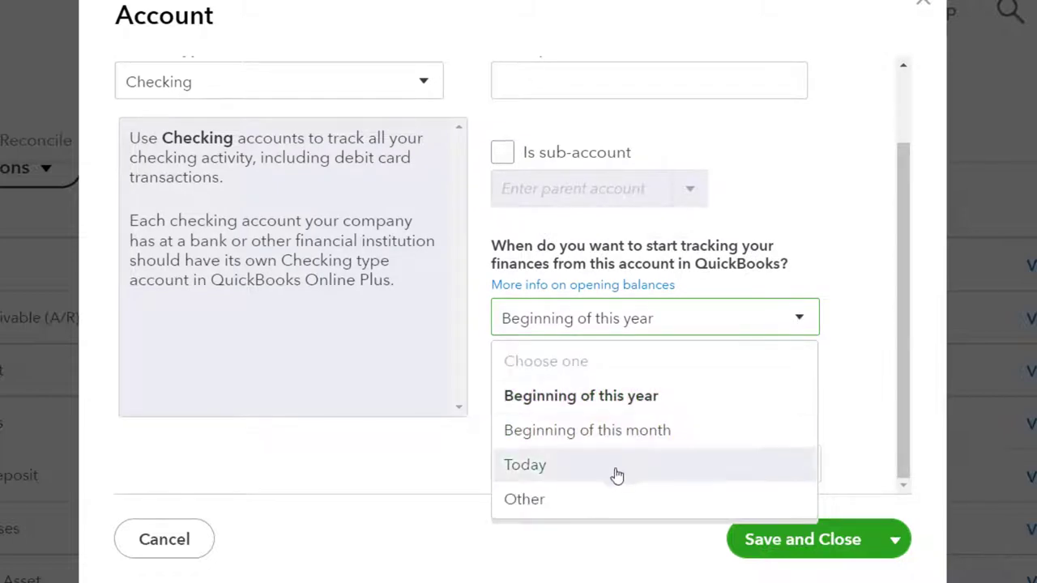
click(597, 500)
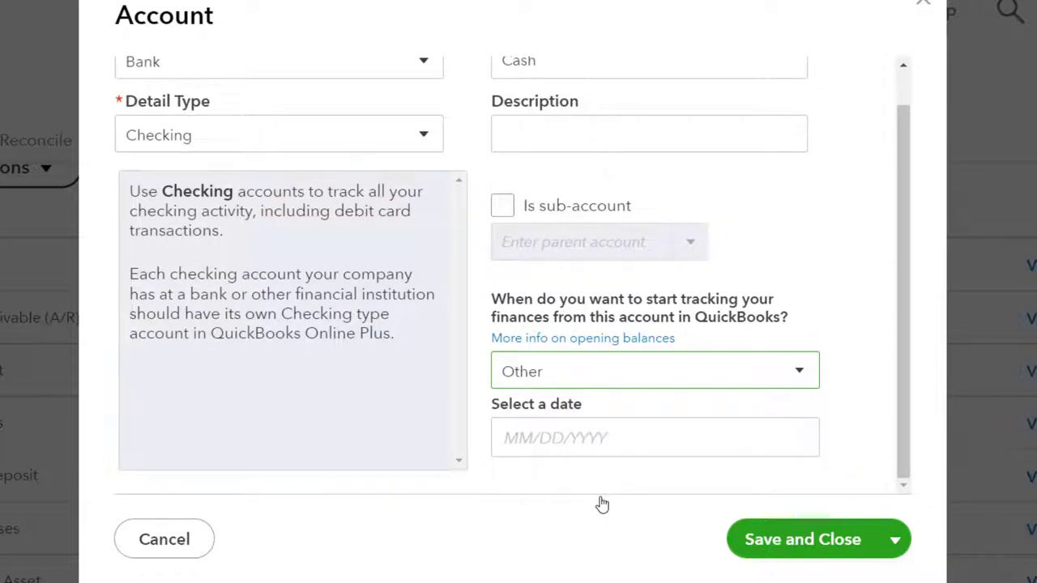
click(643, 440)
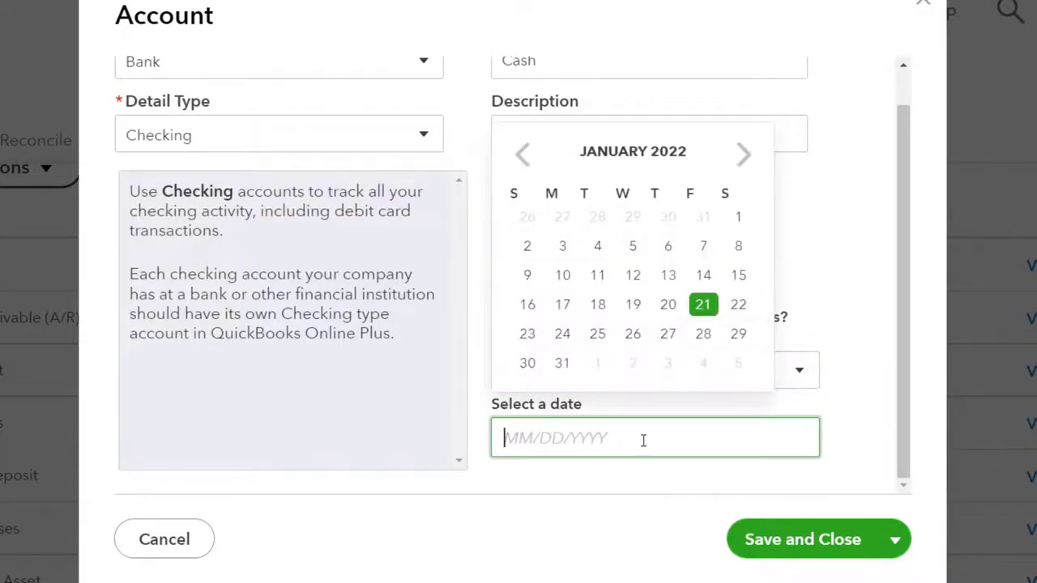
click(523, 154)
click(704, 335)
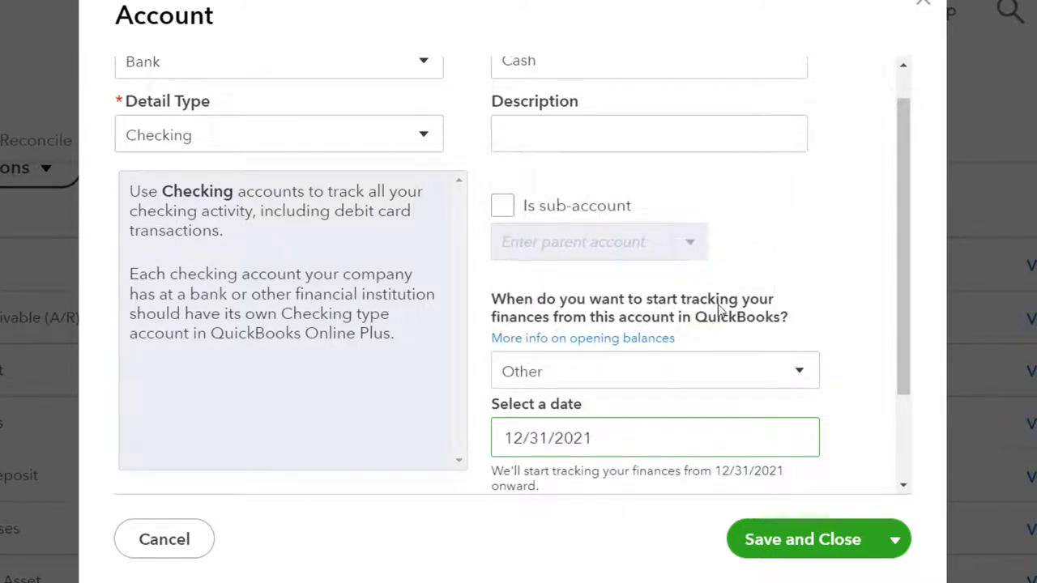
scroll(721, 316, down, 2)
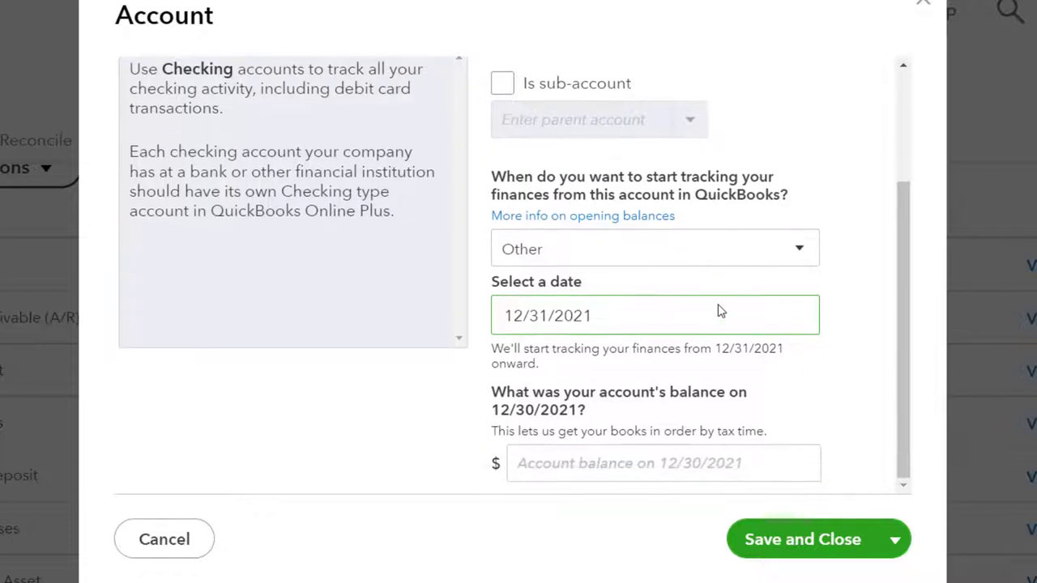
click(717, 306)
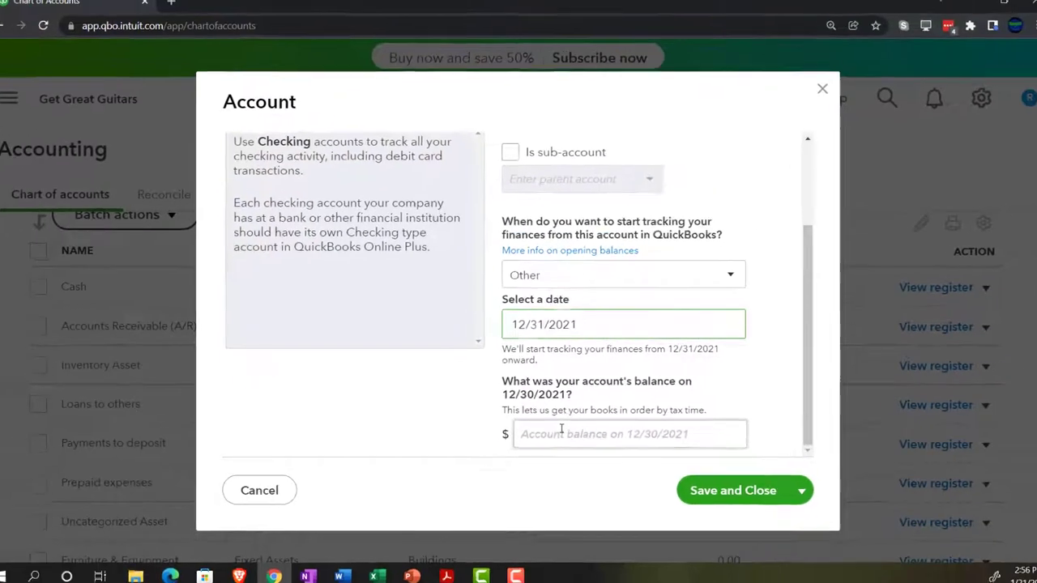
Enter 25,000 as the Cash account's opening balance from the trial balance, then save the account and accept the detail type change.
click(640, 463)
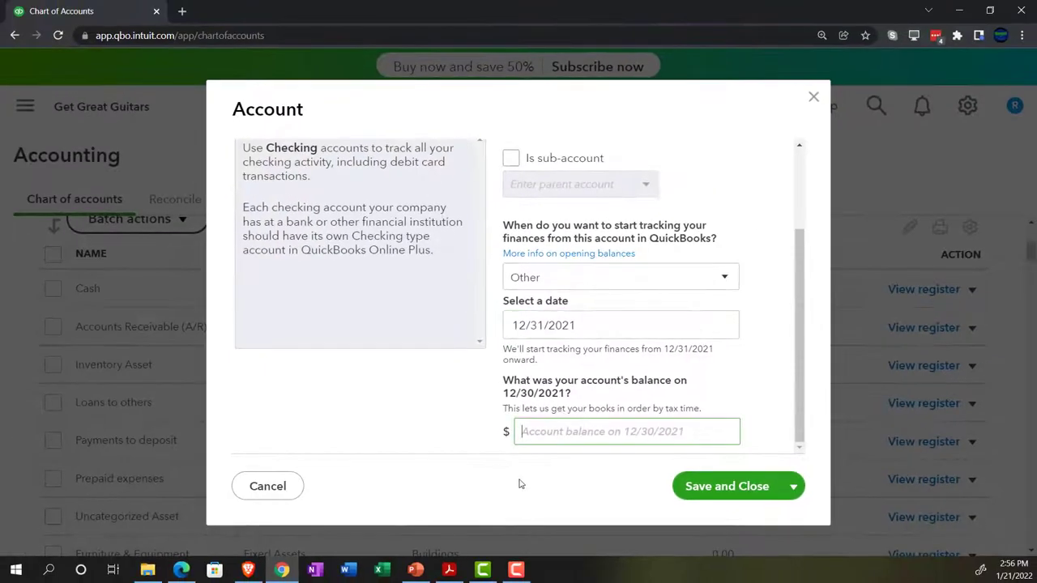
click(451, 570)
click(451, 570)
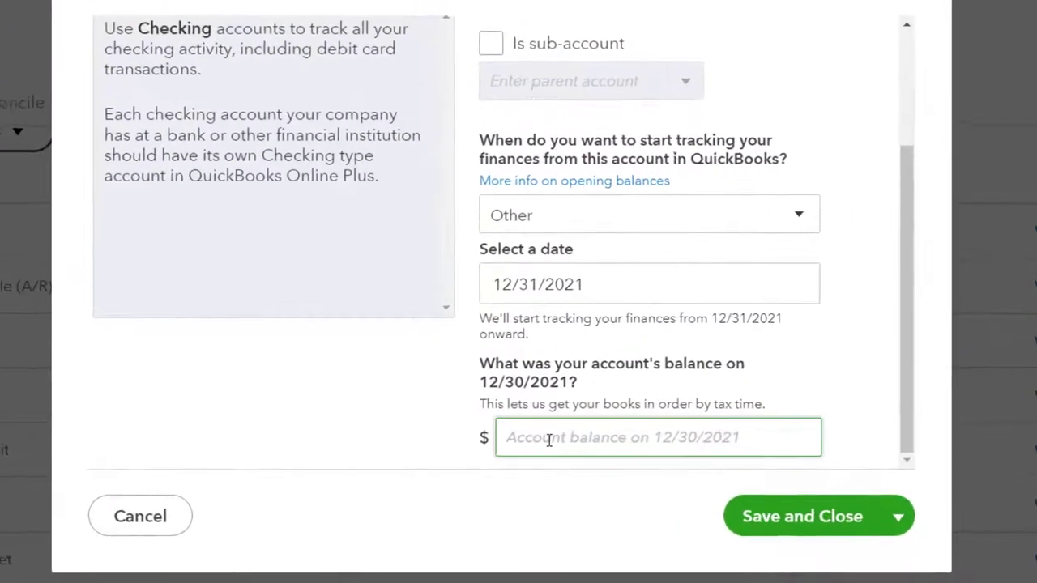
text(25000)
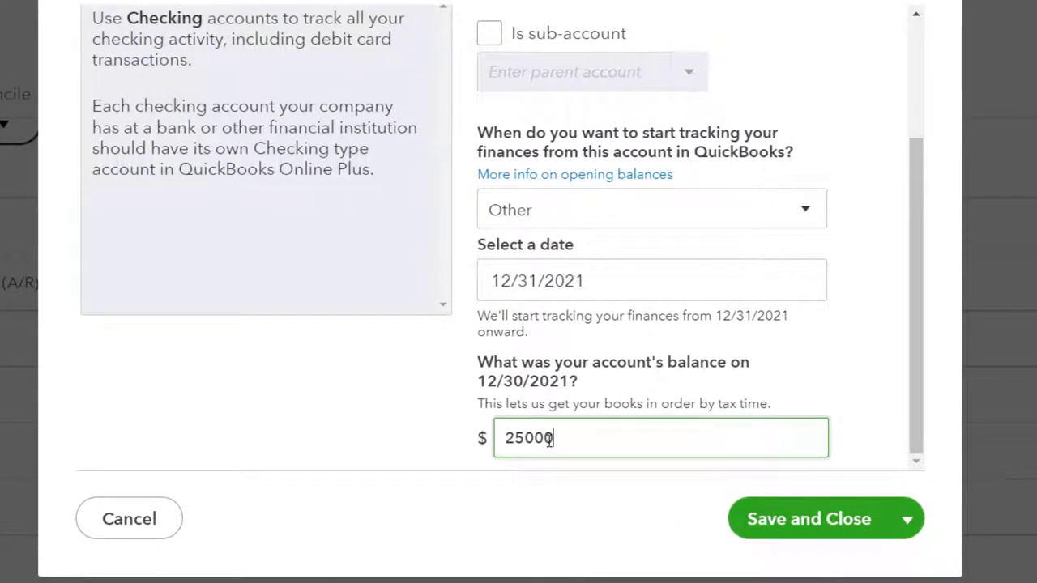
click(770, 515)
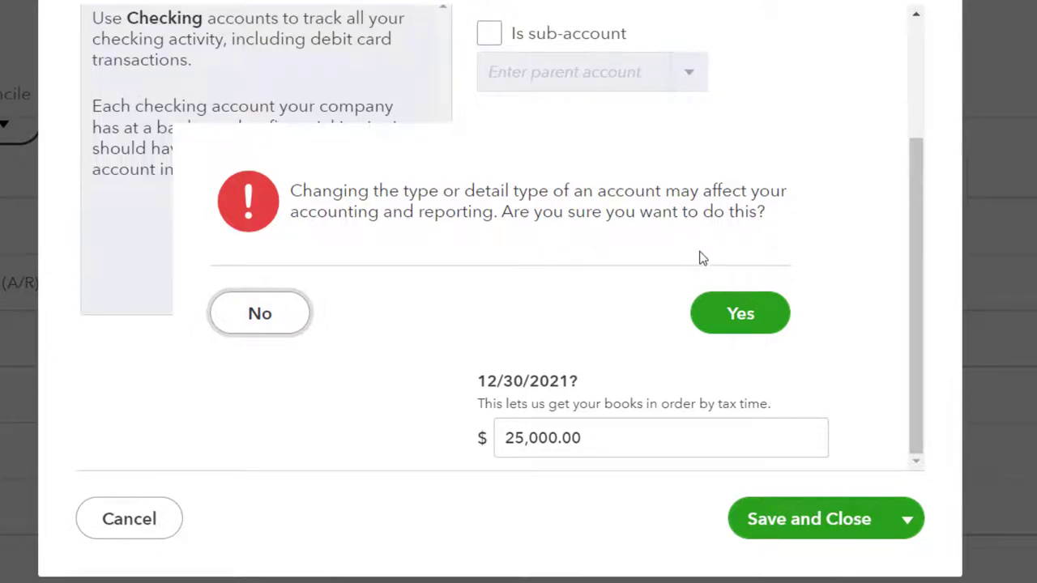
click(740, 314)
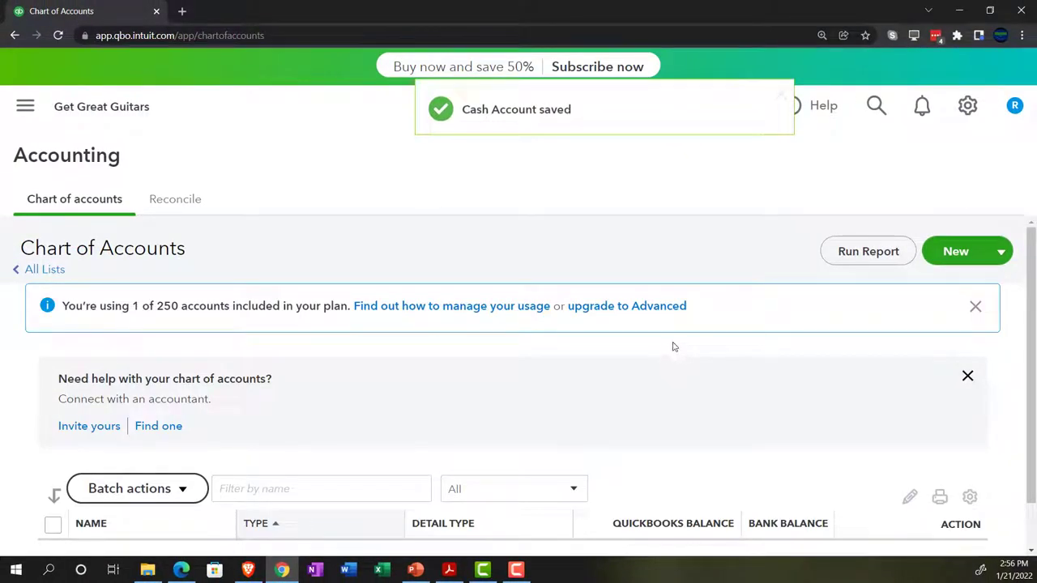
Open the Cash account's register from the chart of accounts and duplicate its browser tab three times.
scroll(639, 357, down, 2)
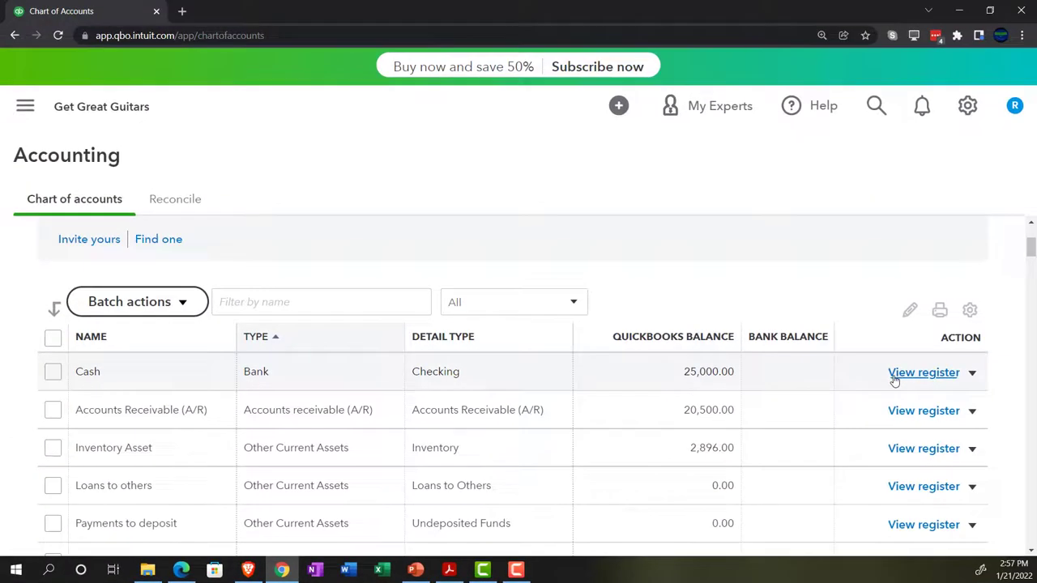
click(893, 375)
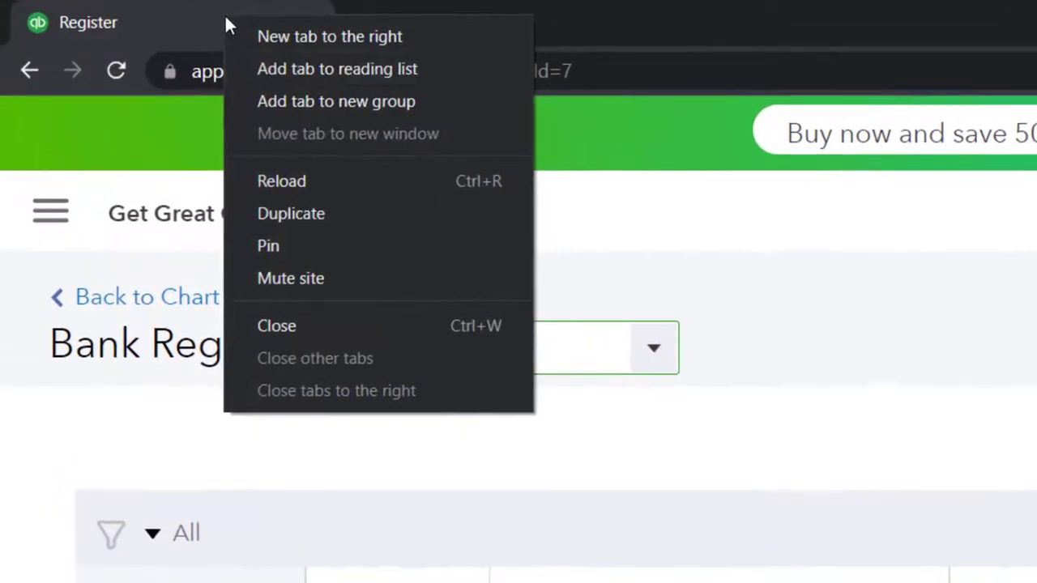
click(218, 159)
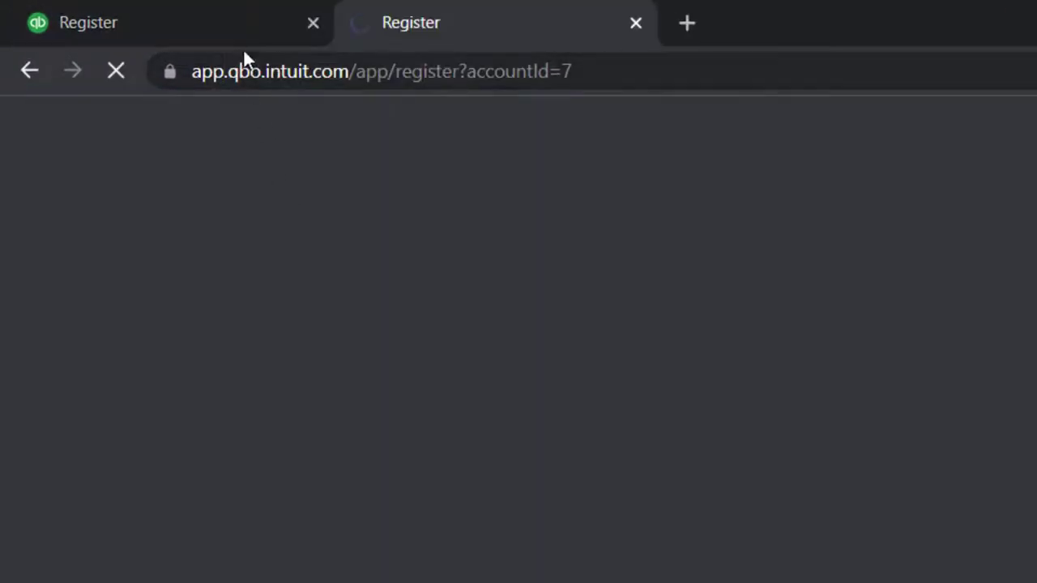
click(219, 18)
right_click(219, 18)
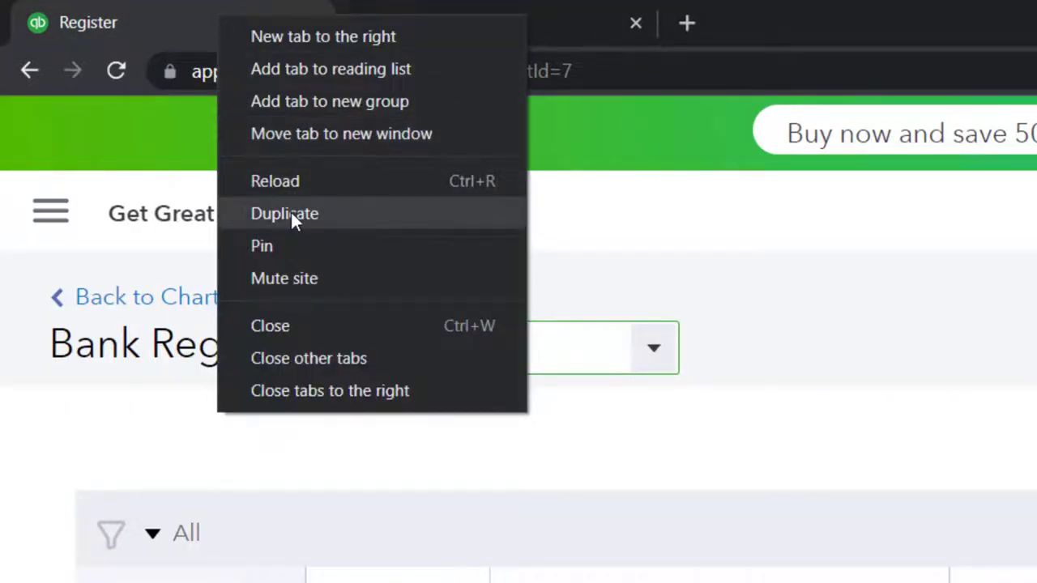
click(291, 212)
click(226, 25)
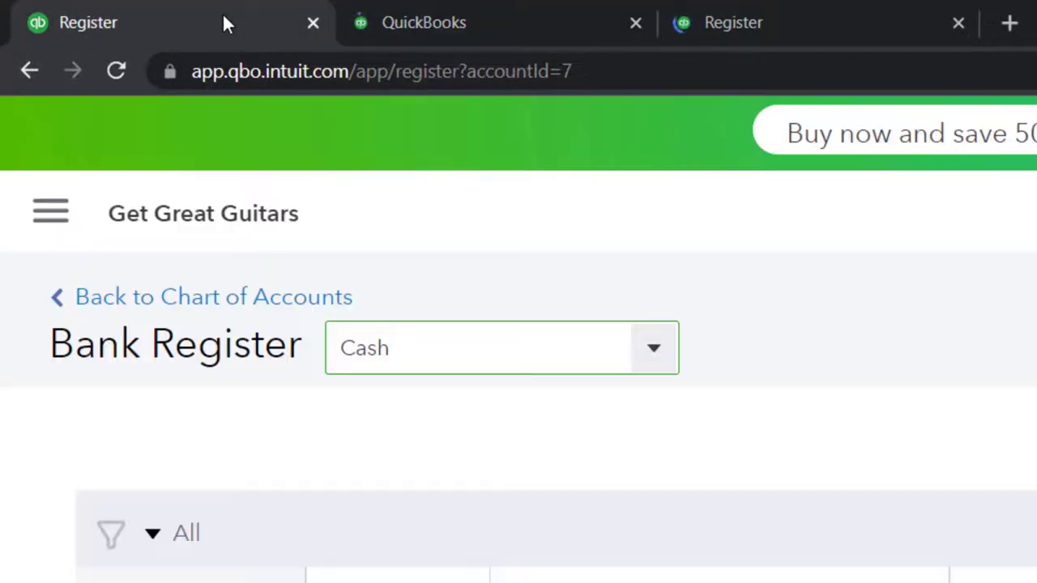
right_click(225, 22)
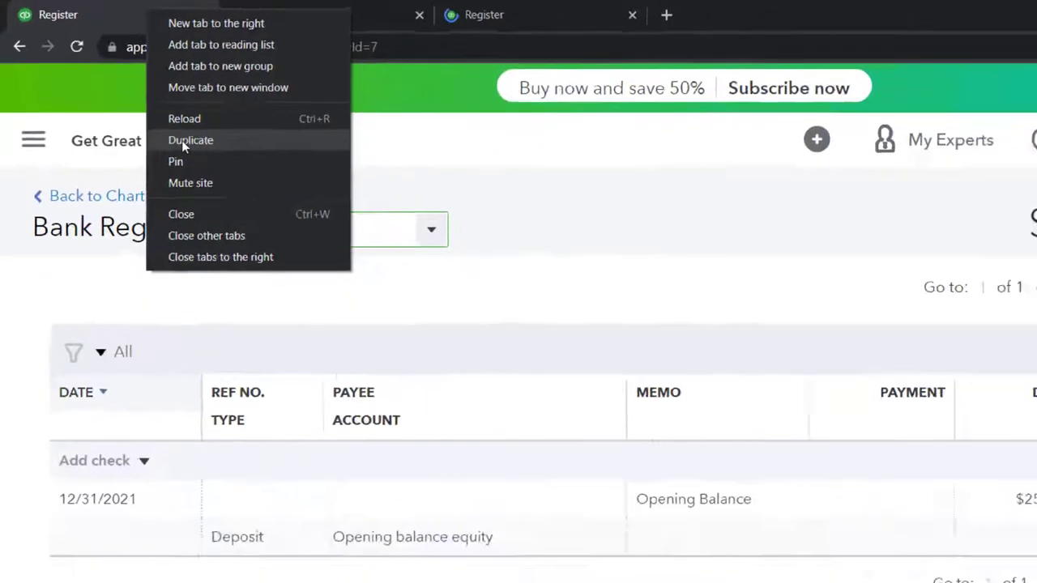
click(275, 210)
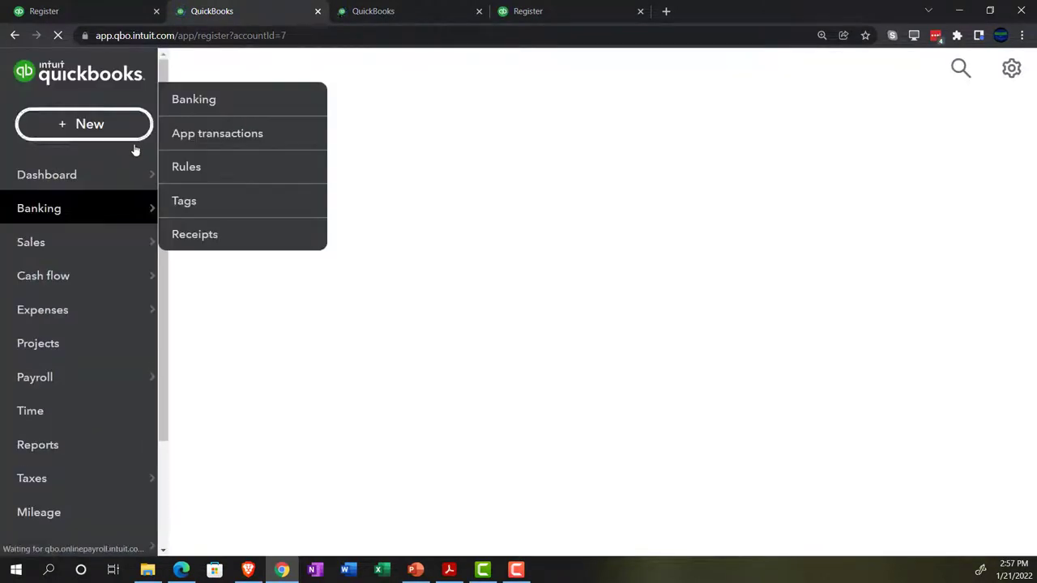
Open the Balance Sheet report in the duplicated tab and view its asset balances.
mouse_move(129, 239)
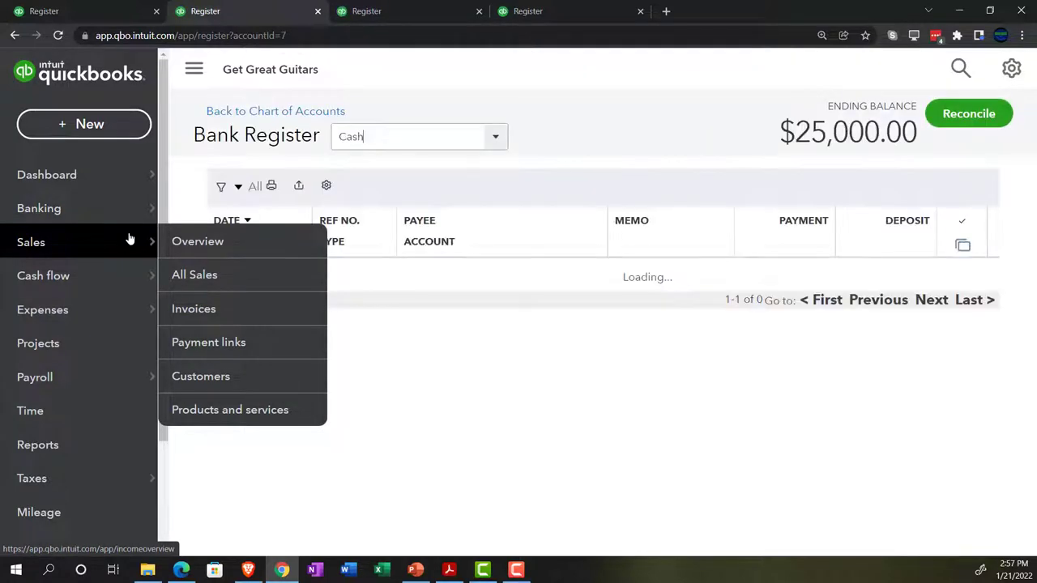
click(59, 446)
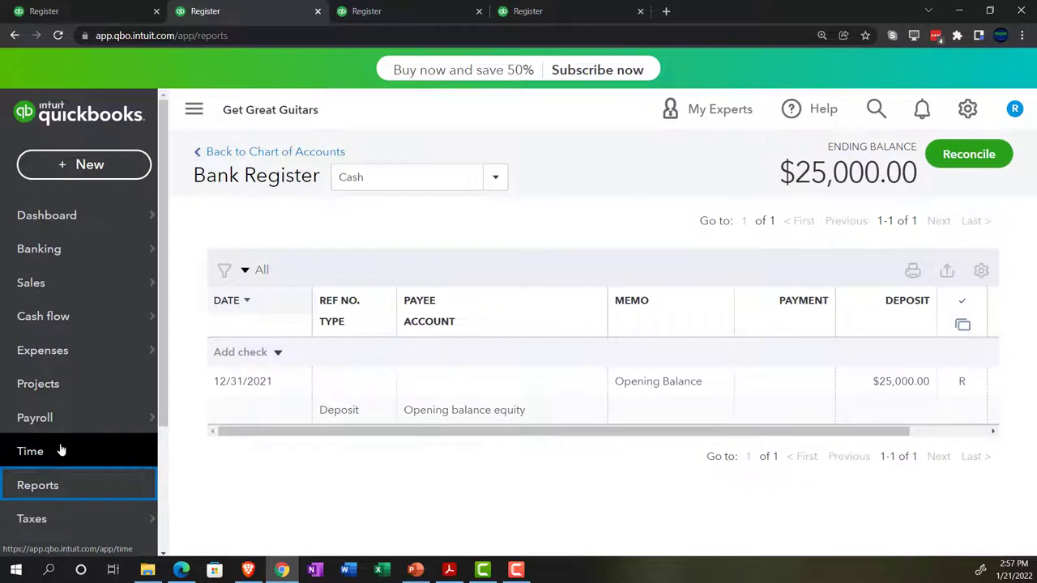
mouse_move(154, 296)
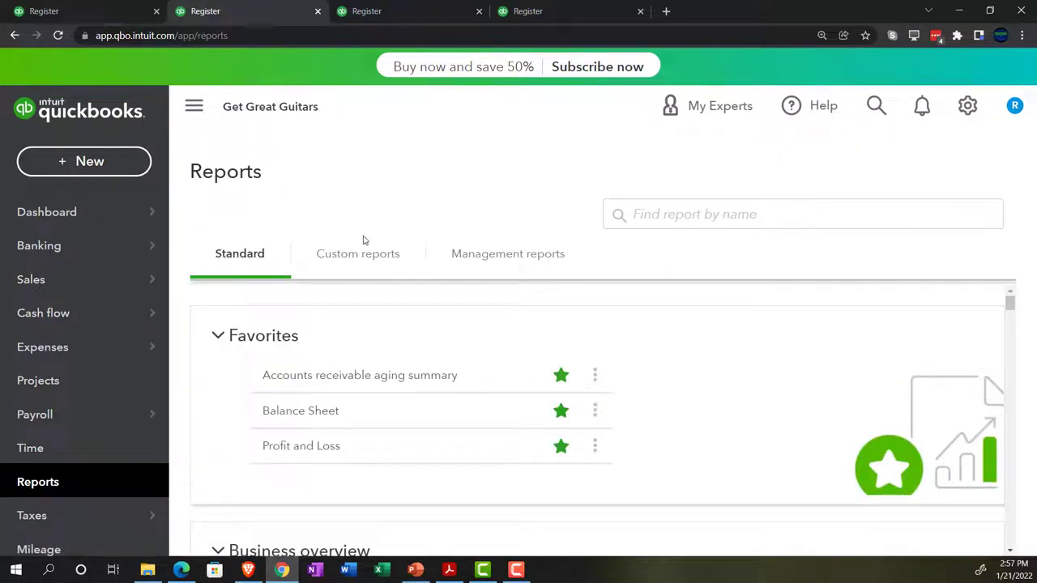
click(314, 418)
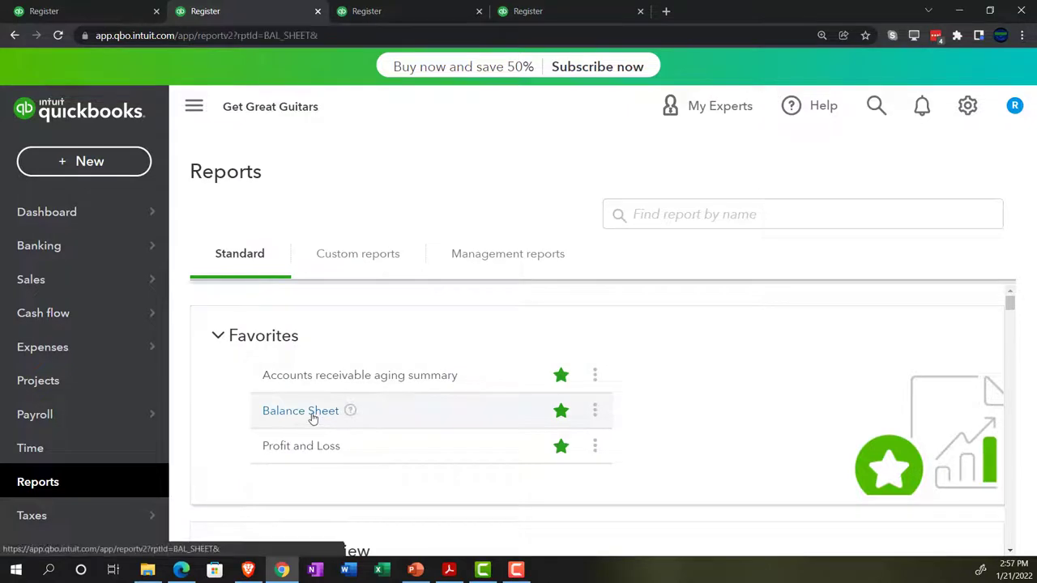
scroll(313, 418, down, 3)
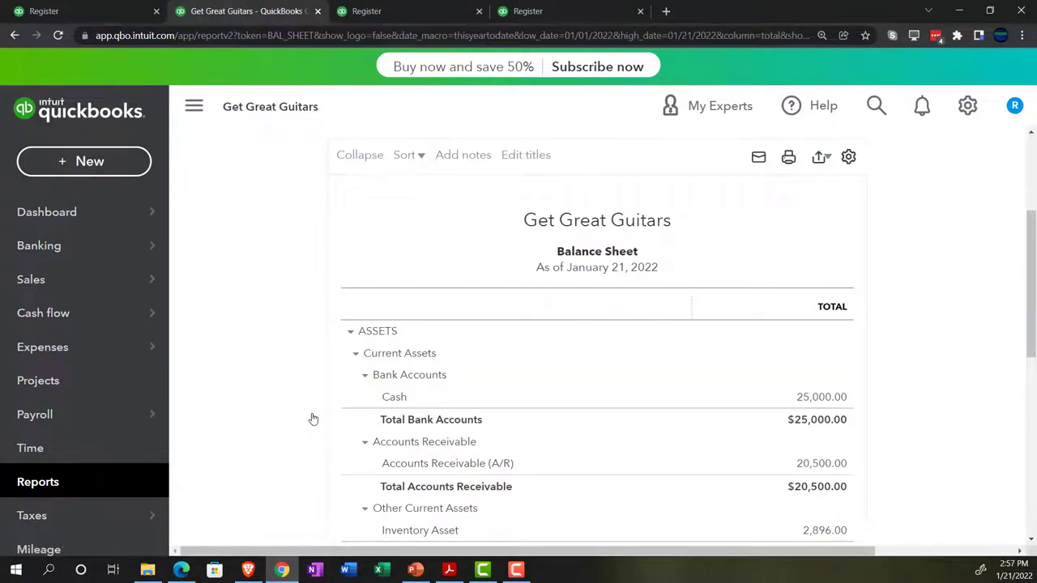
Run the Balance Sheet for 01/01/2021 to 12/31/2021 and collapse the navigation sidebar.
scroll(309, 402, up, 3)
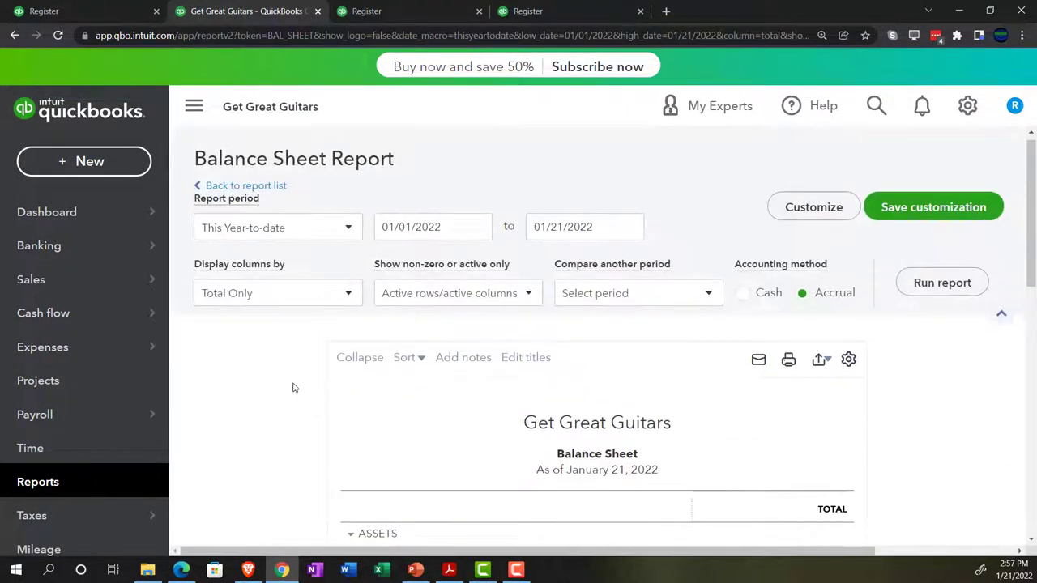
click(454, 227)
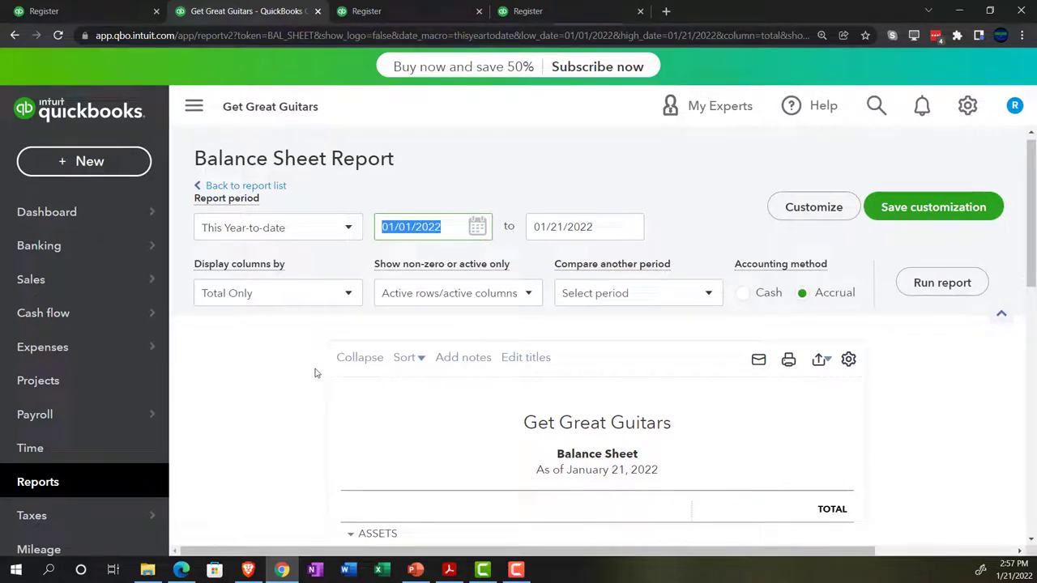
text(01/01/2021)
key(Tab)
text(12)
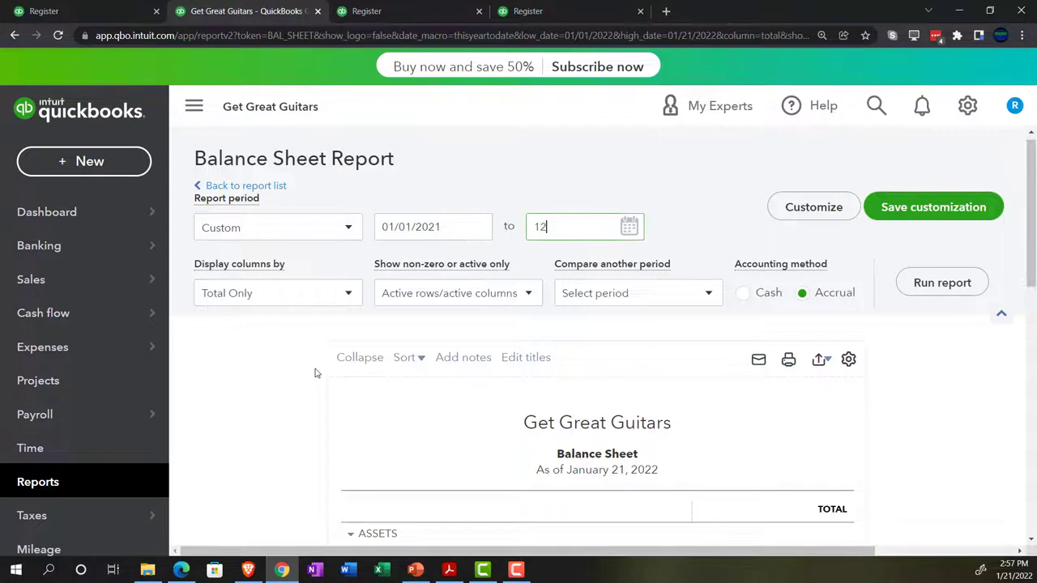
text(/31/2021)
key(Tab)
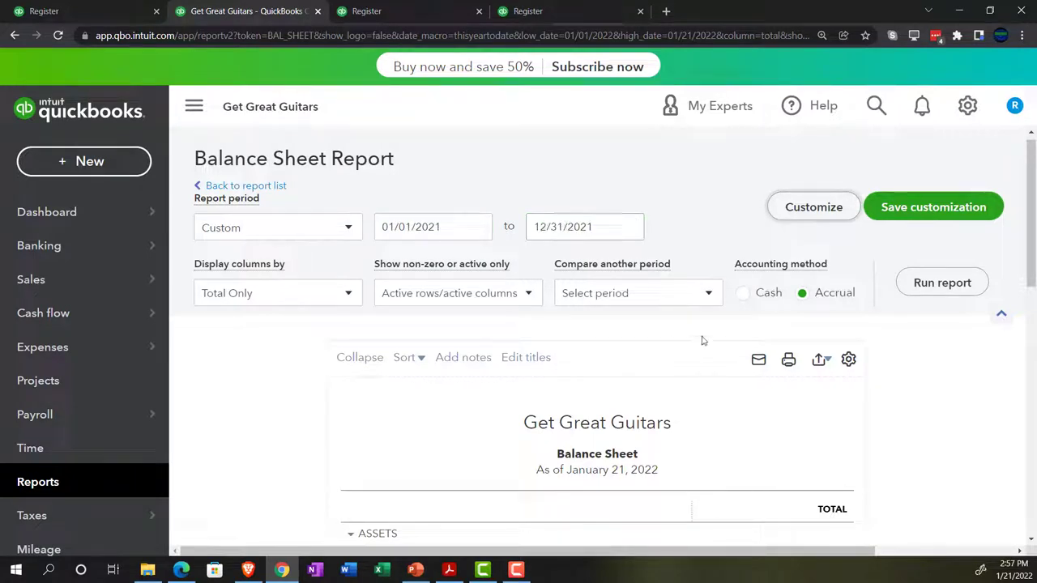
click(923, 282)
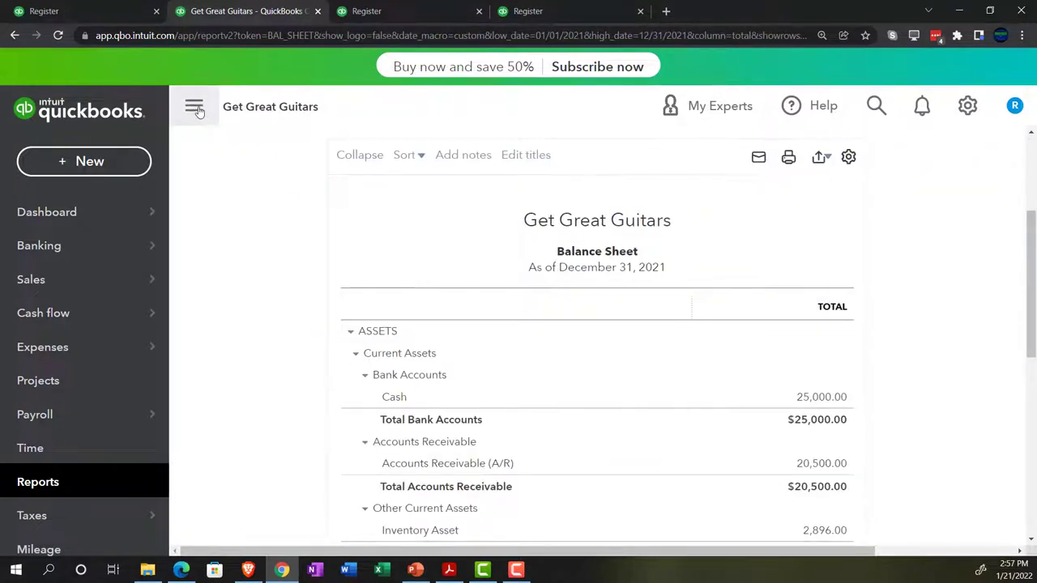
click(197, 109)
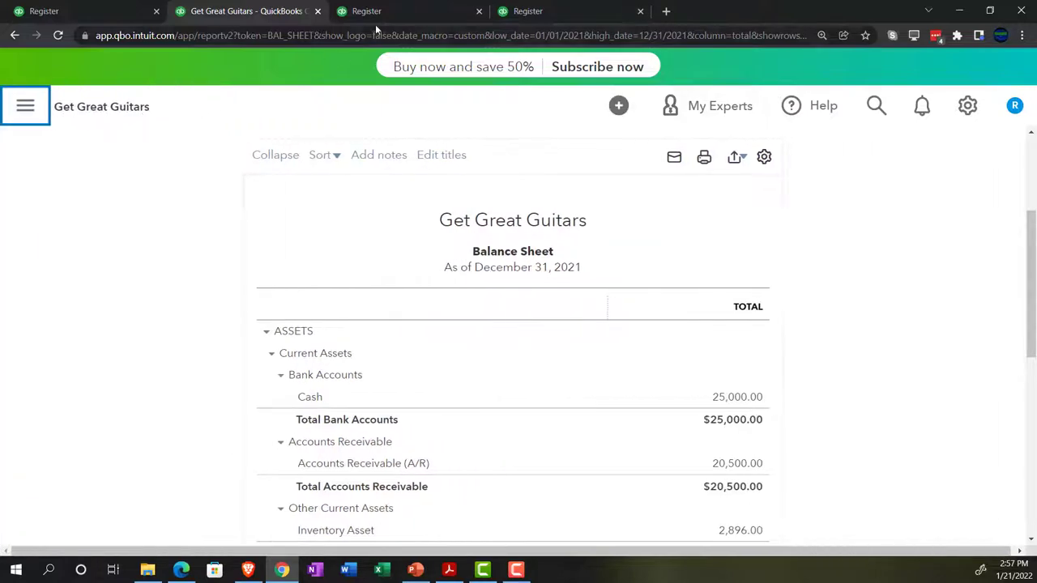
Open the Profit and Loss report in the first of the remaining duplicated Register tabs.
click(377, 11)
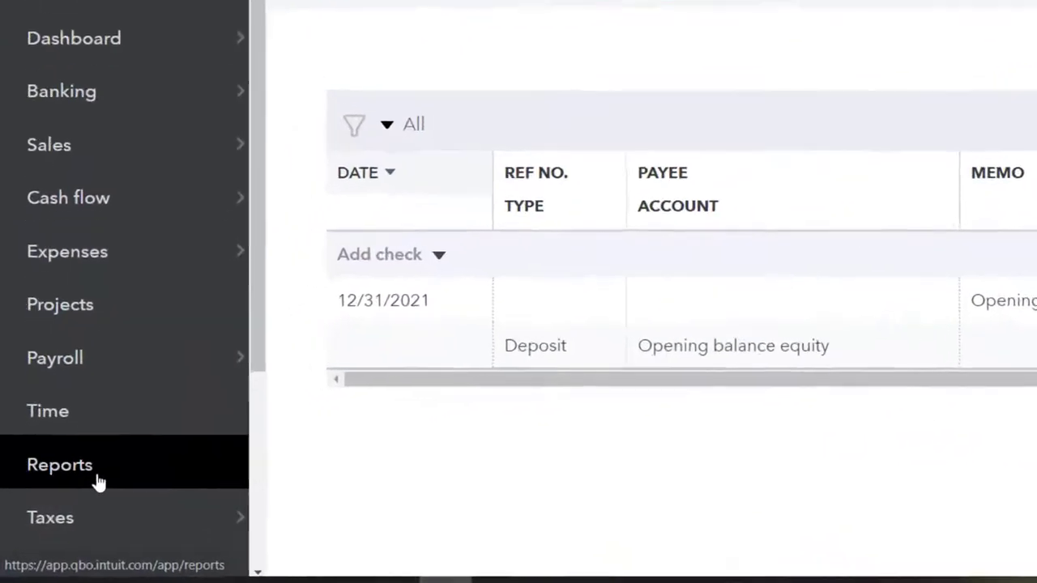
click(103, 481)
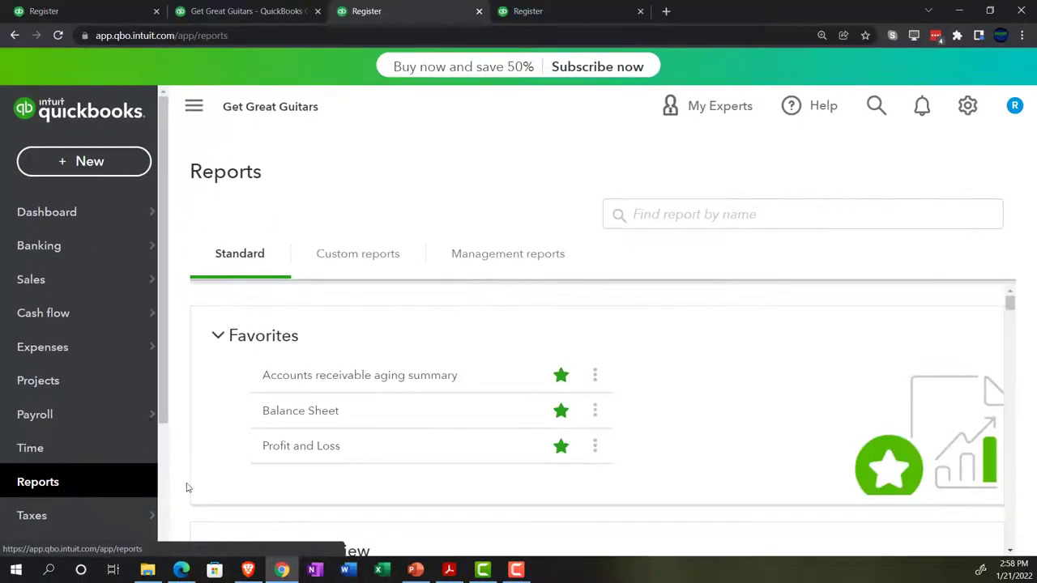
click(273, 448)
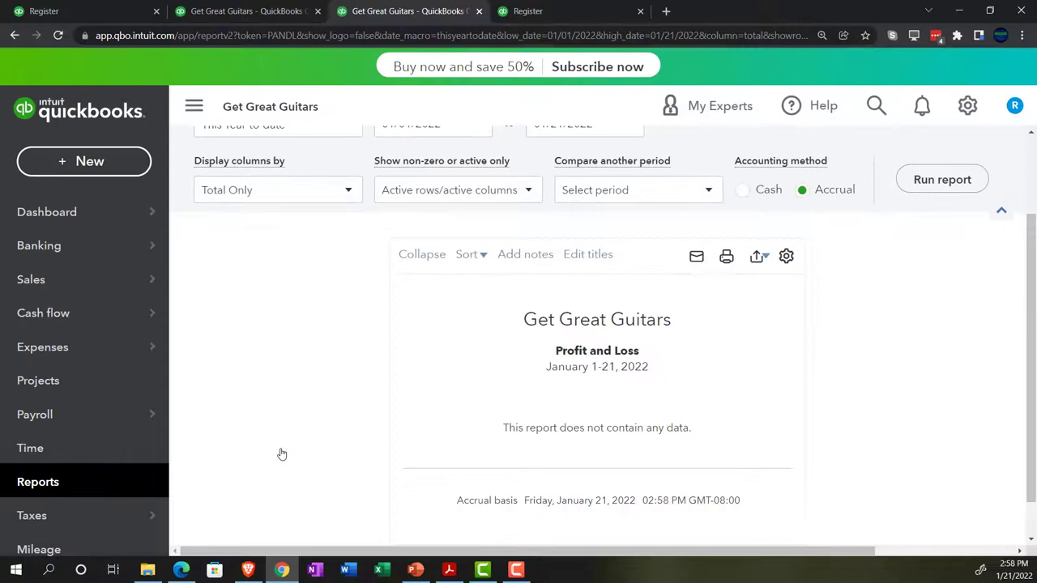
Run the Profit and Loss report for 01/01/2021 to 12/31/2021 and collapse the navigation sidebar.
scroll(324, 388, up, 2)
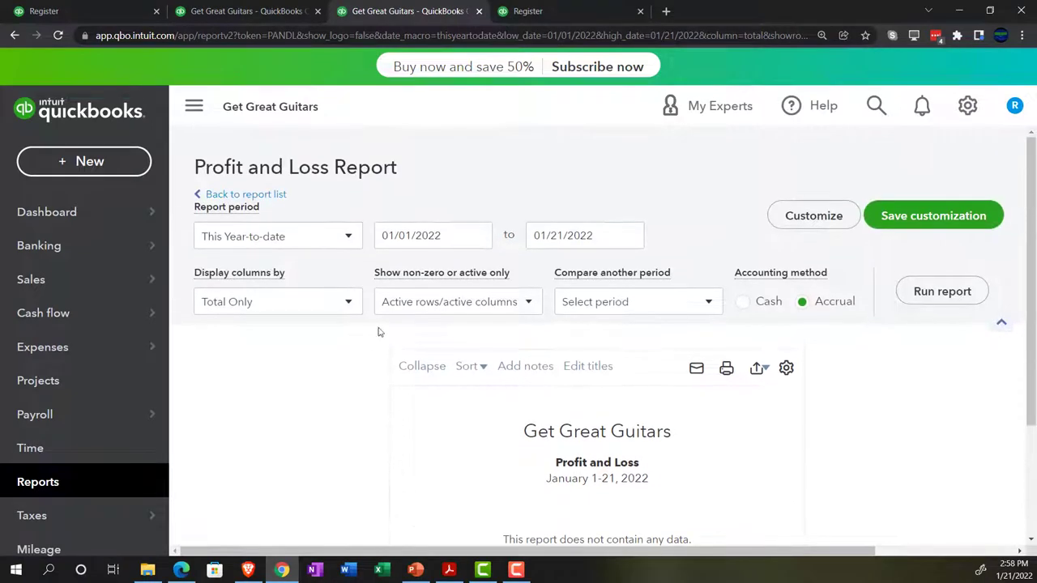
drag(452, 234, 350, 235)
text(01/01/2021)
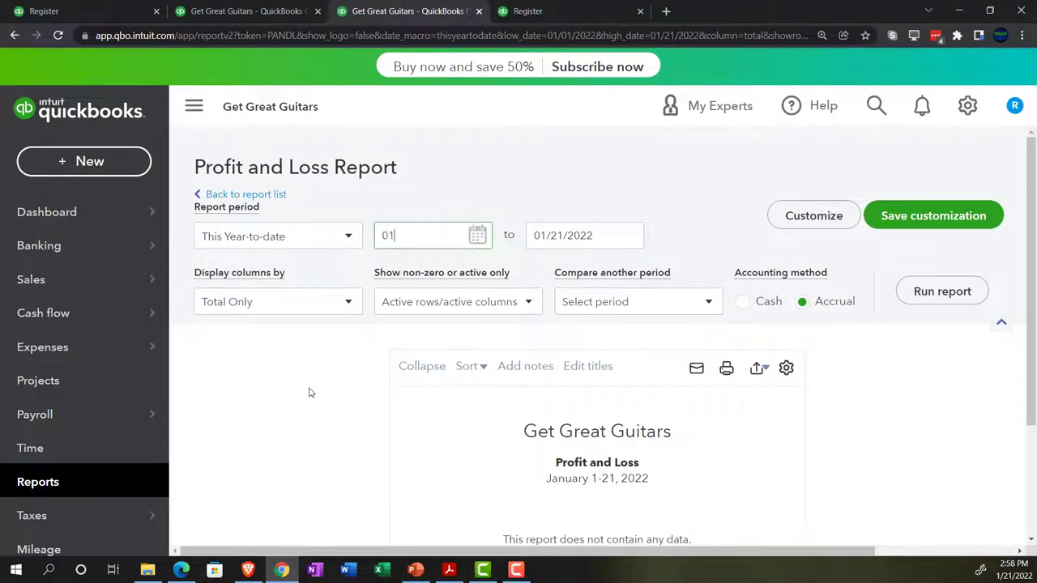
key(Tab)
text(123)
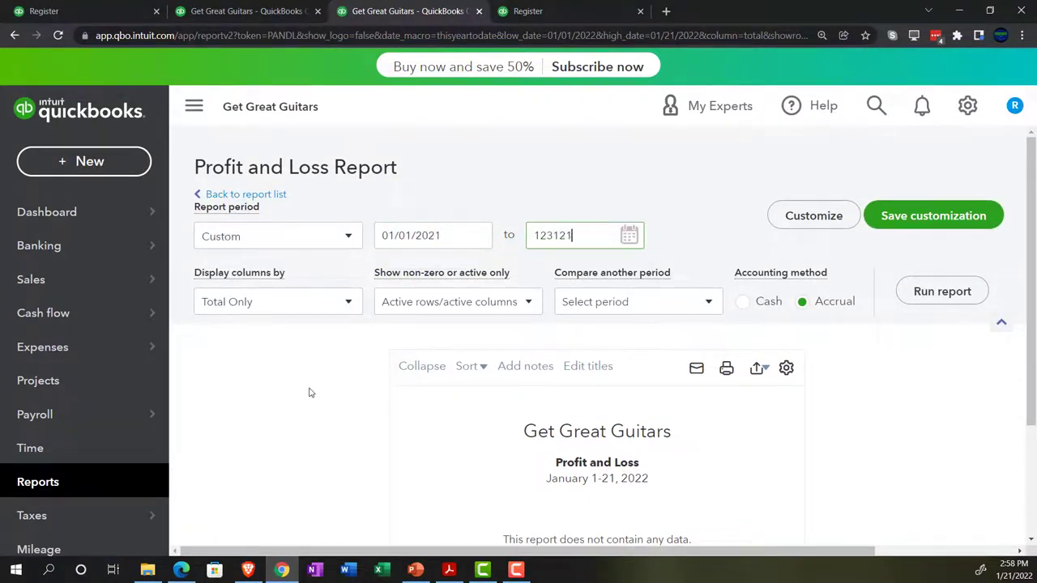
text(121)
key(Tab)
click(906, 290)
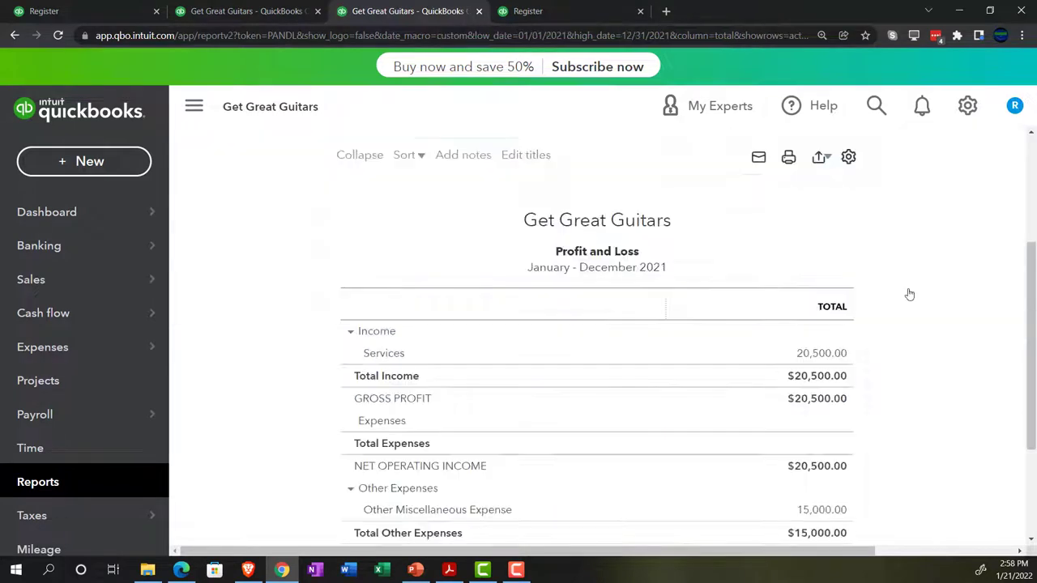
click(196, 107)
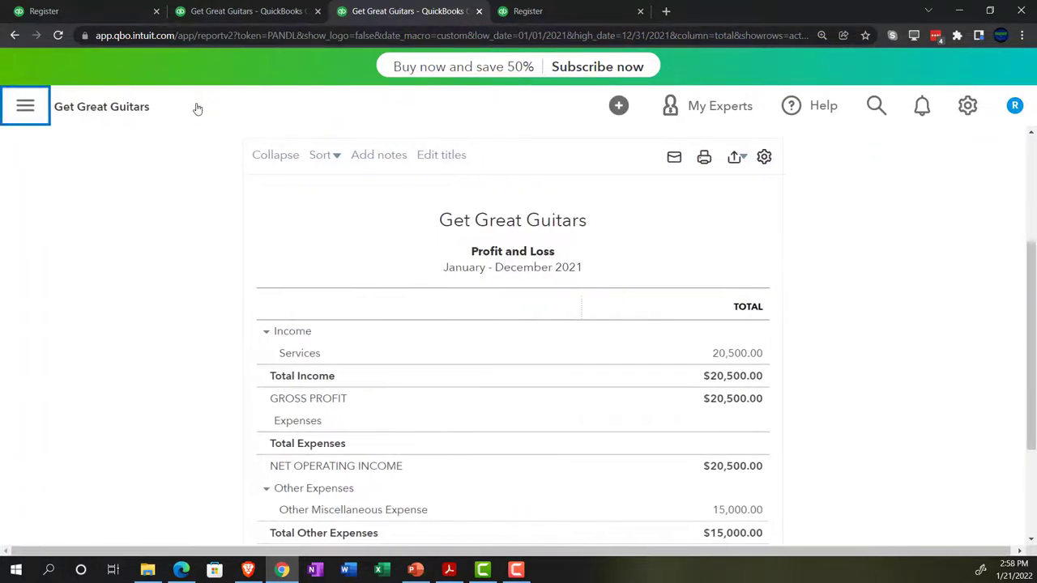
Find the Trial Balance report by name and open it in the last duplicated Register tab.
click(531, 11)
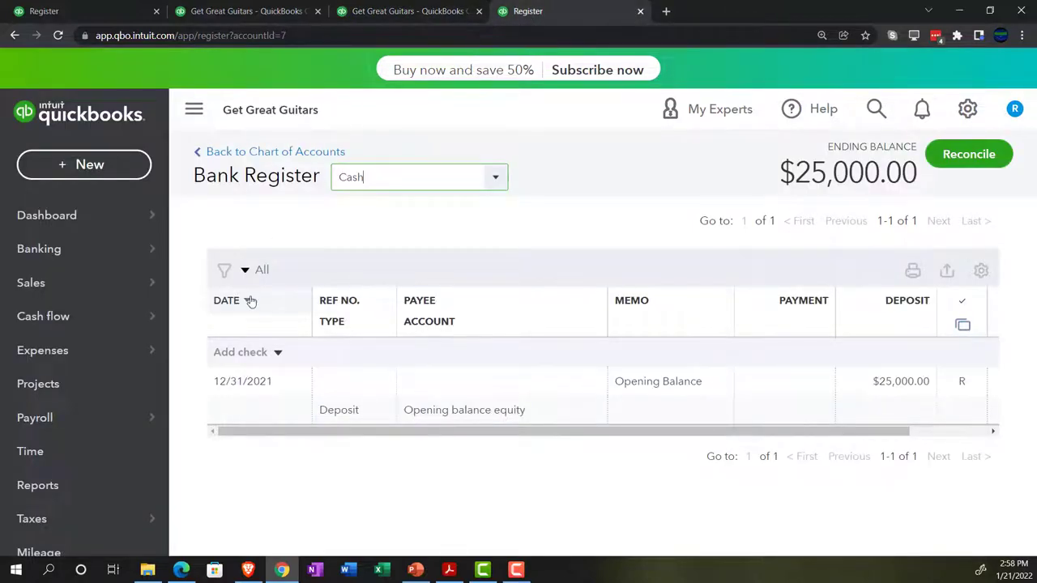
click(74, 483)
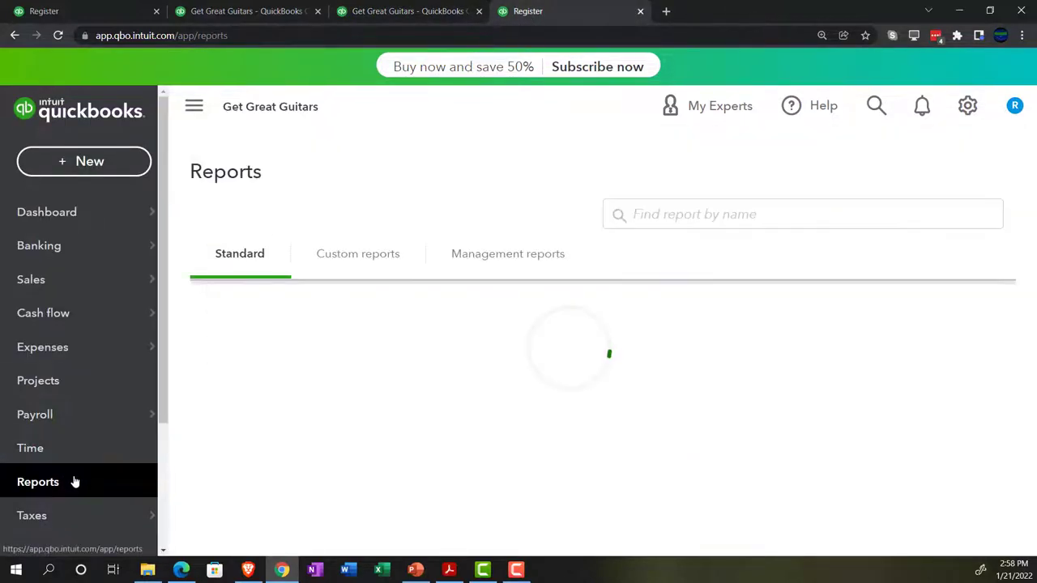
click(695, 216)
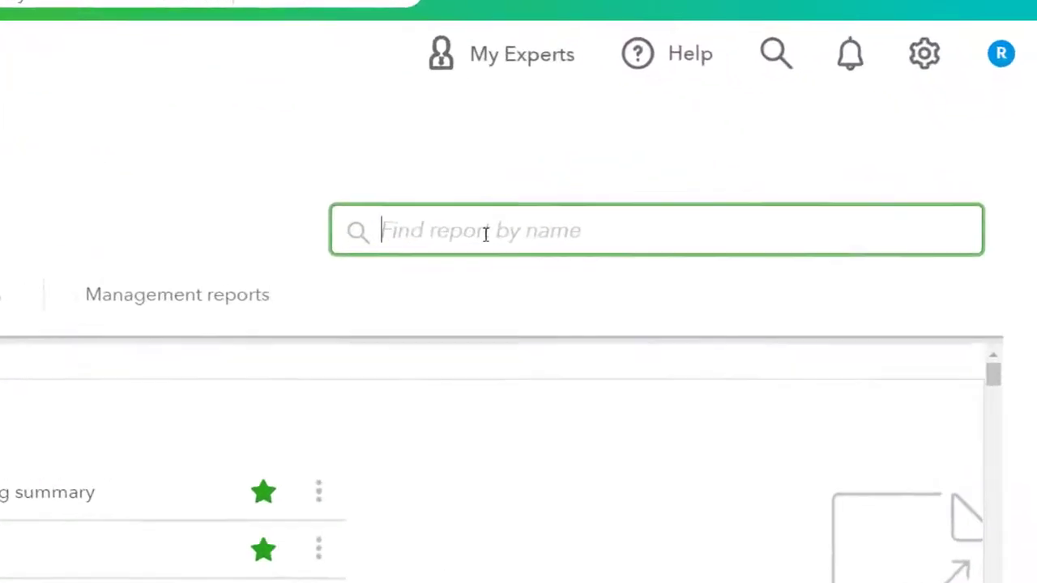
text(Trial b)
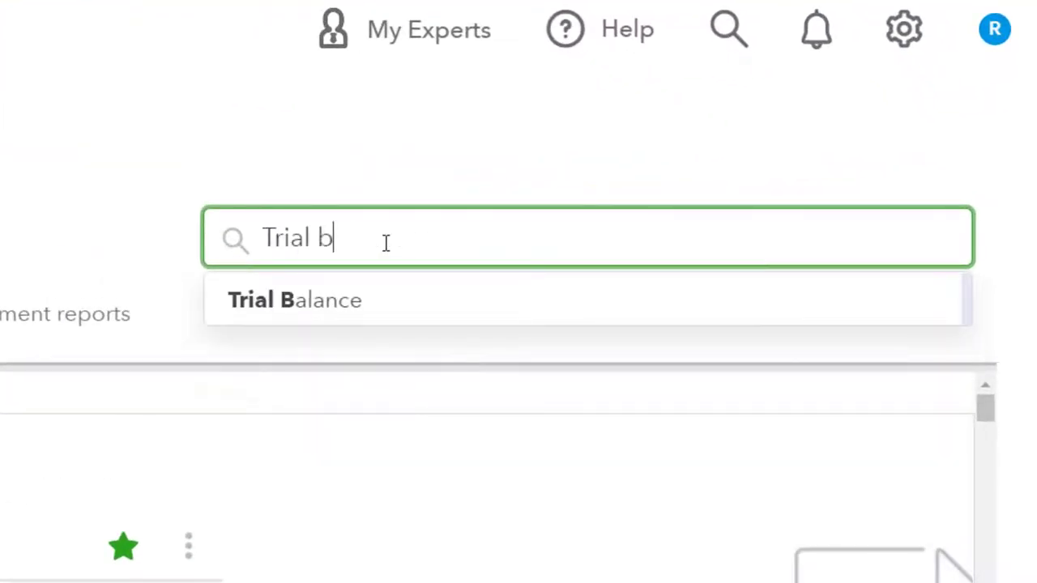
key(Down)
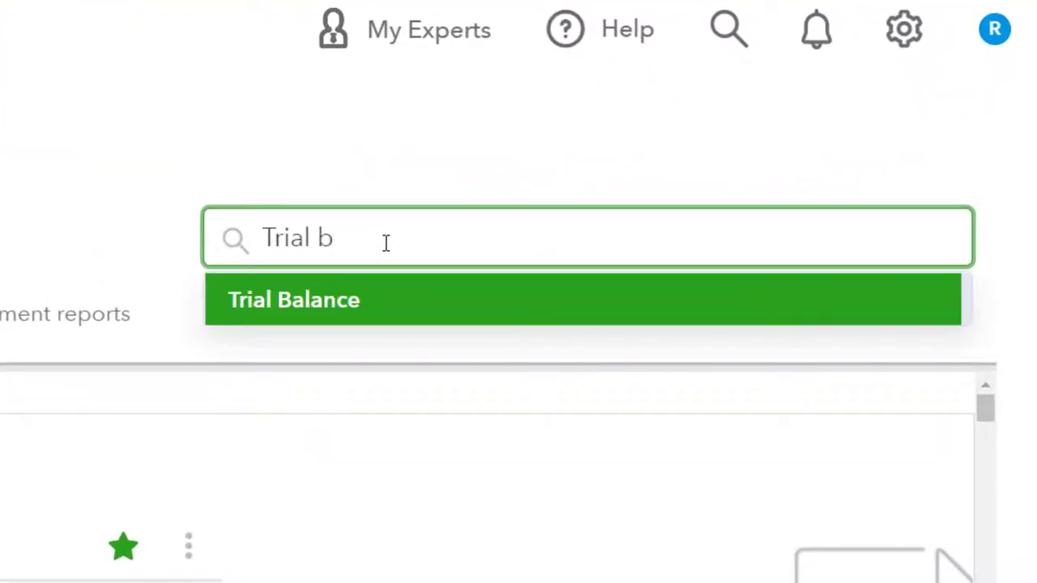
key(Return)
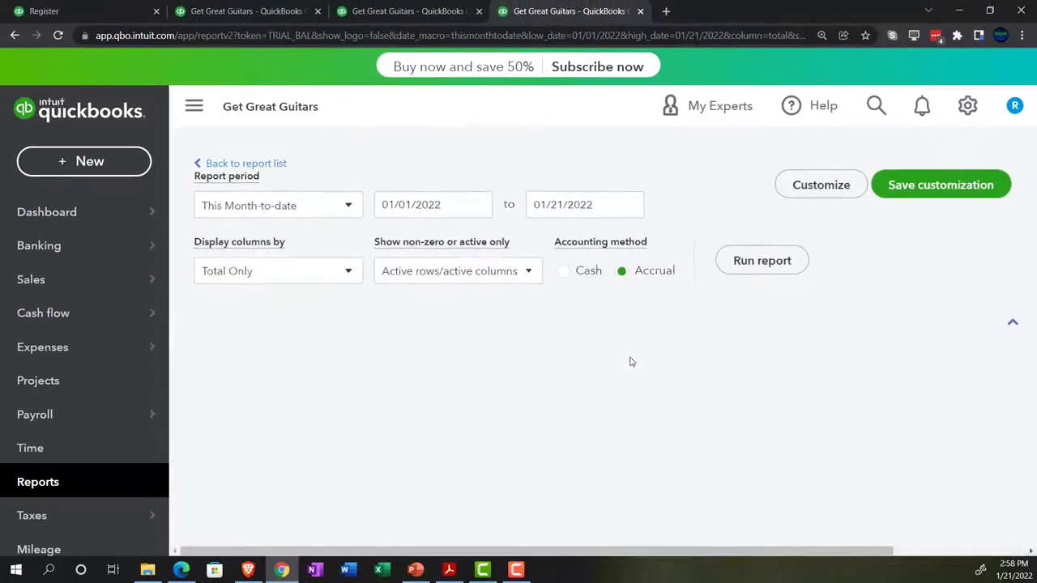
scroll(630, 359, down, 3)
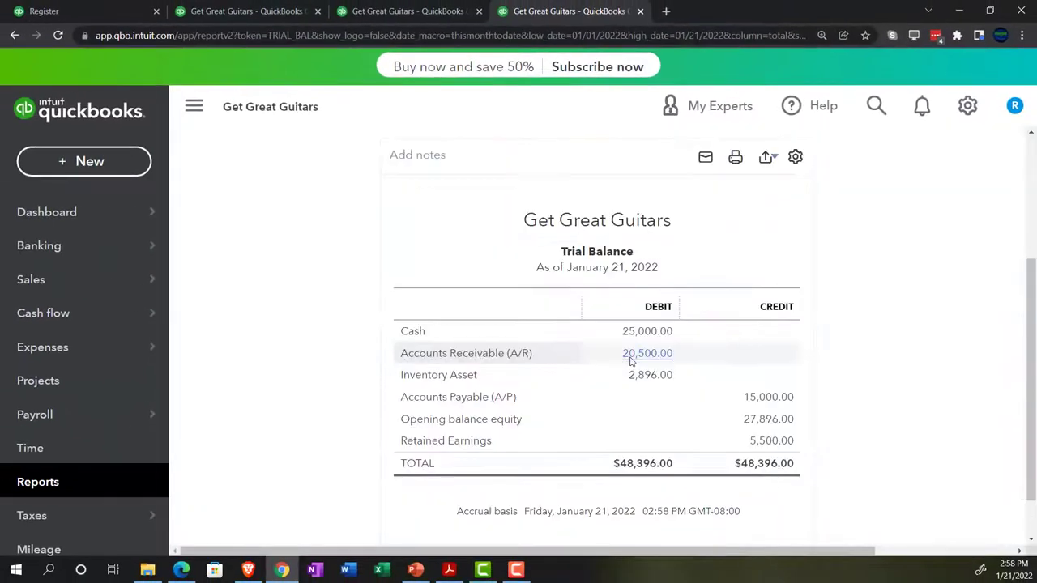
Run the Trial Balance report for 01/01/2021 to 12/31/2021.
scroll(567, 341, up, 3)
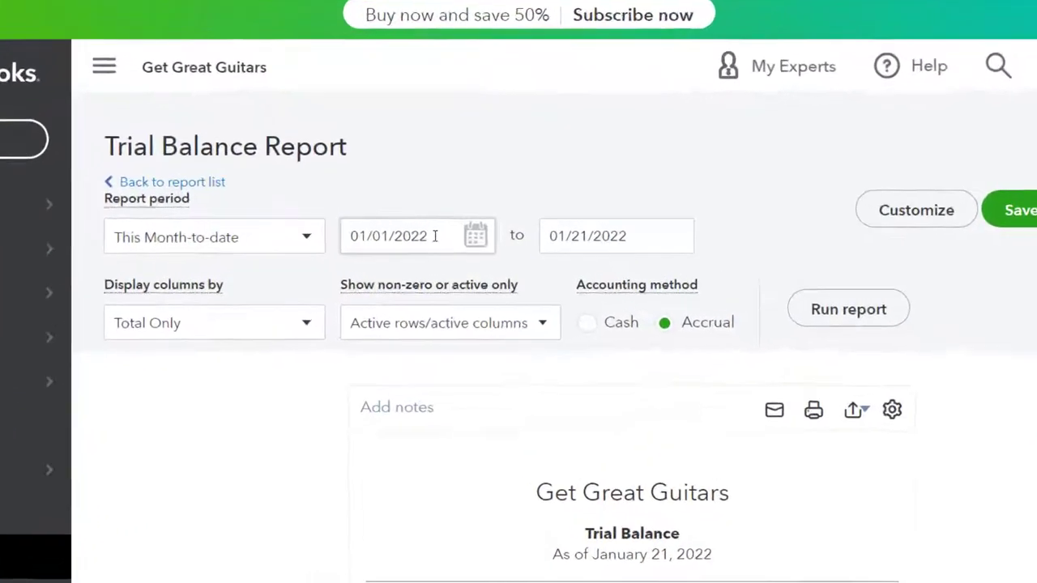
click(435, 236)
text(01012021)
key(Tab)
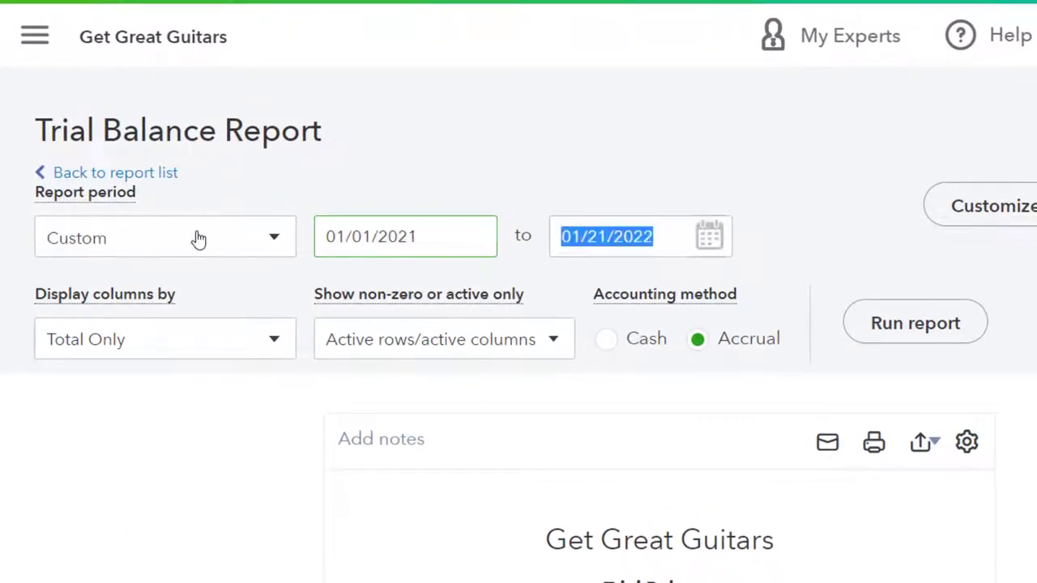
text(12312021)
key(Tab)
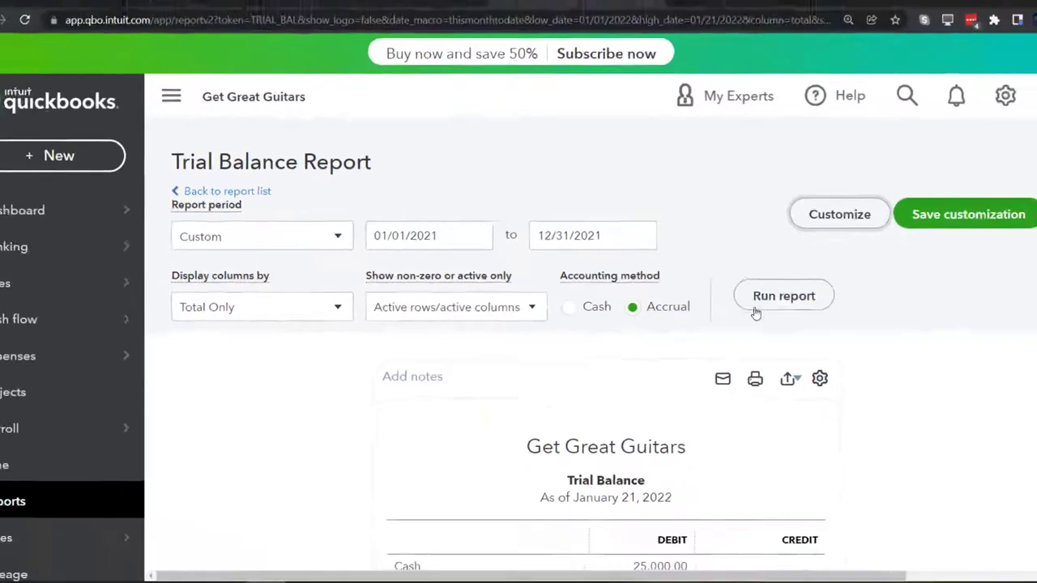
click(758, 306)
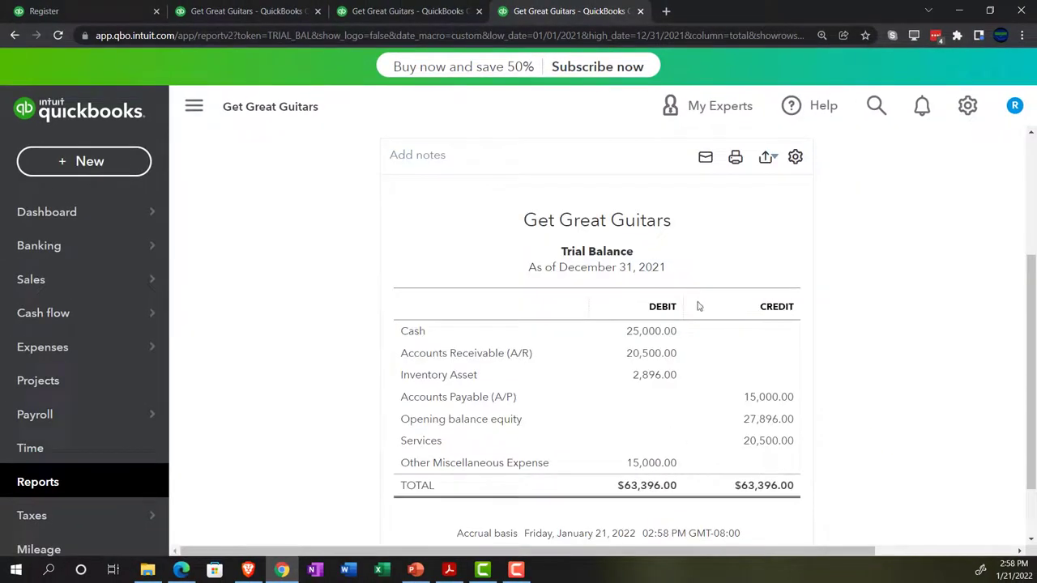
Return to the Balance Sheet, enlarge the page, and drill into the Cash balance to view its transactions.
click(267, 16)
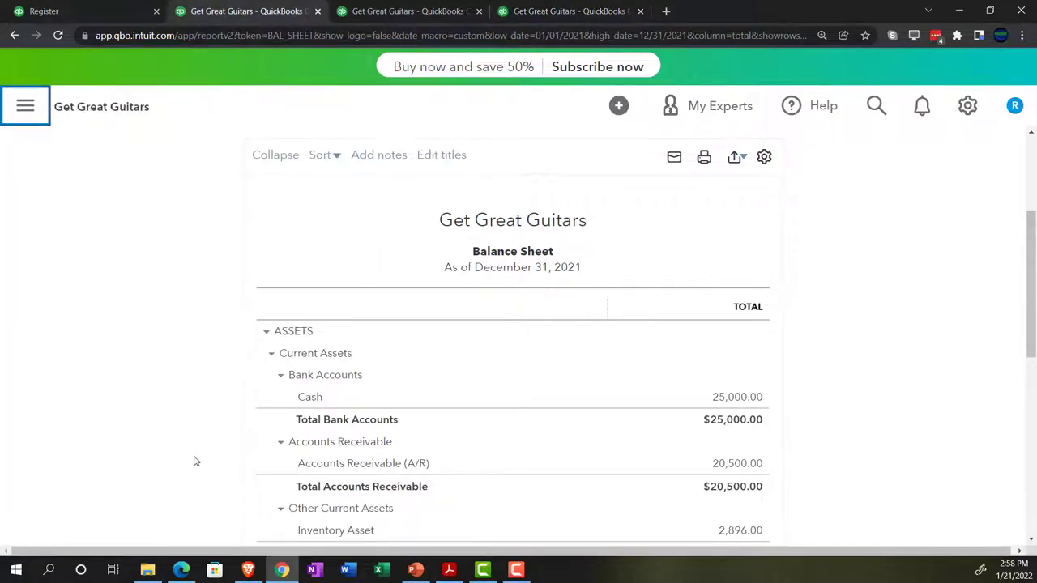
key(ctrl+plus)
key(ctrl+plus)
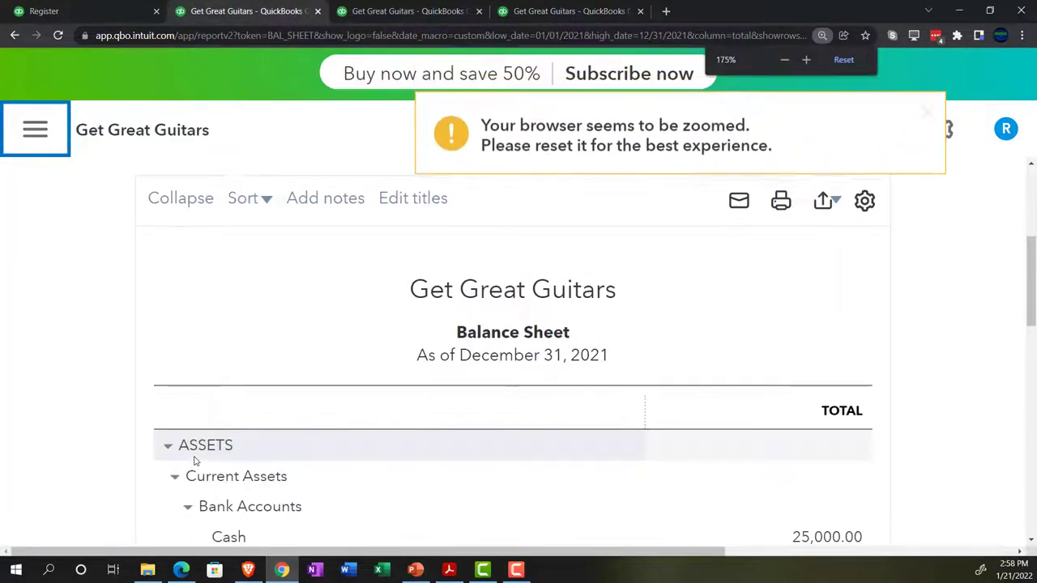
scroll(193, 460, down, 1)
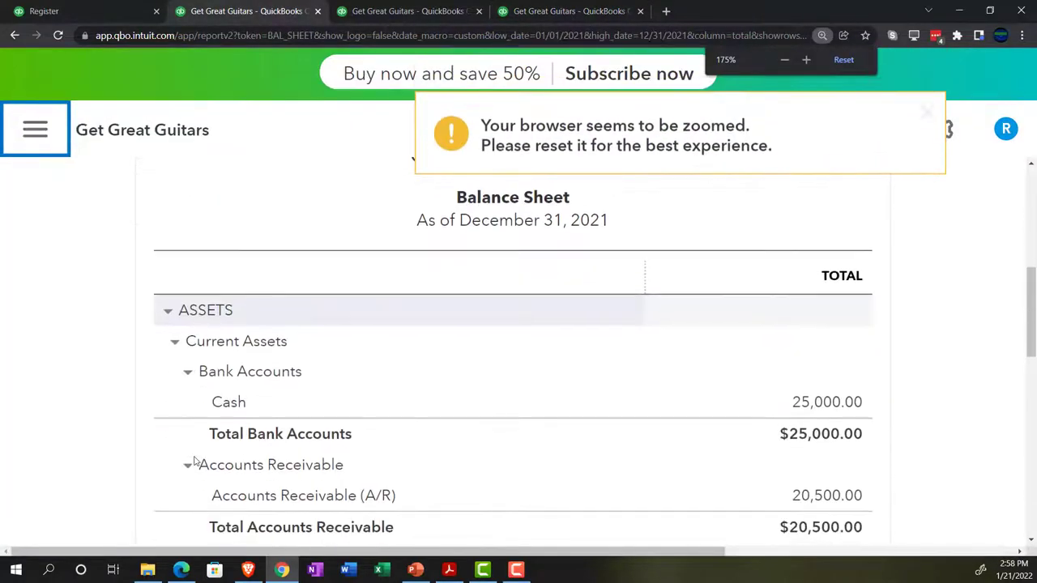
click(806, 407)
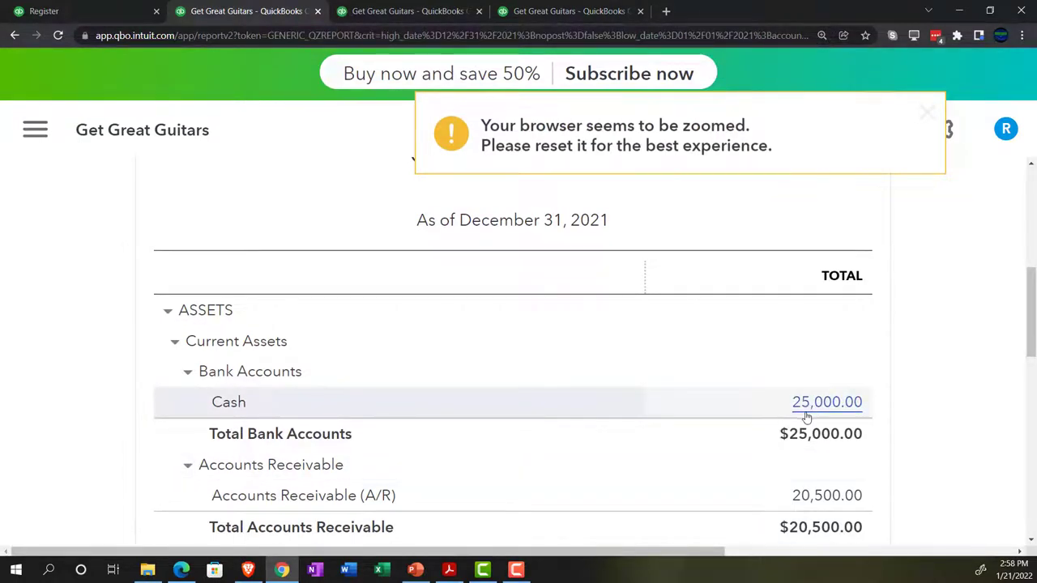
scroll(682, 408, down, 2)
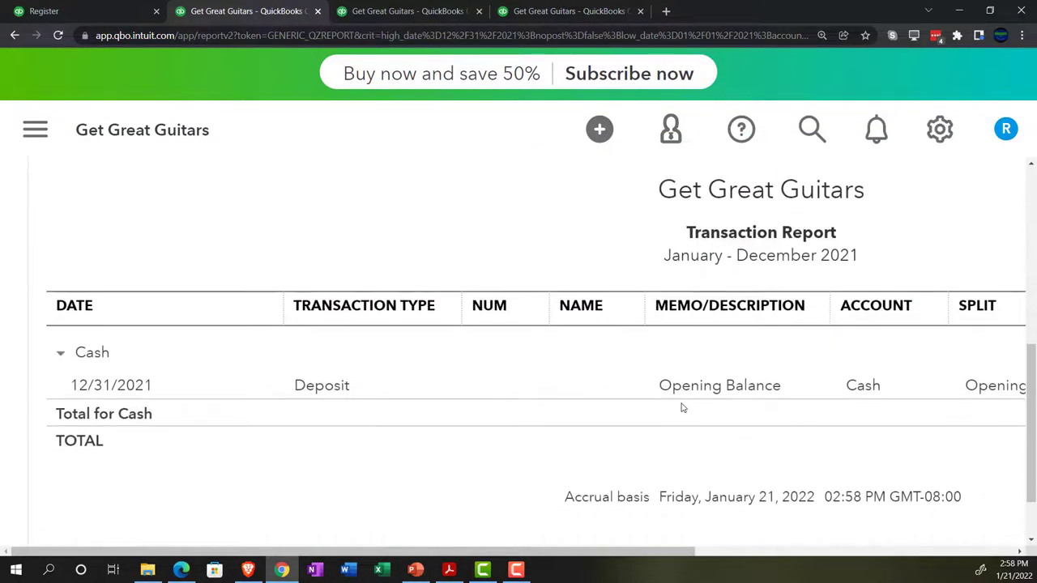
Inspect the Cash opening balance deposit from the Transaction Report, then close it and return to the Balance Sheet.
key(ctrl+minus)
key(ctrl+minus)
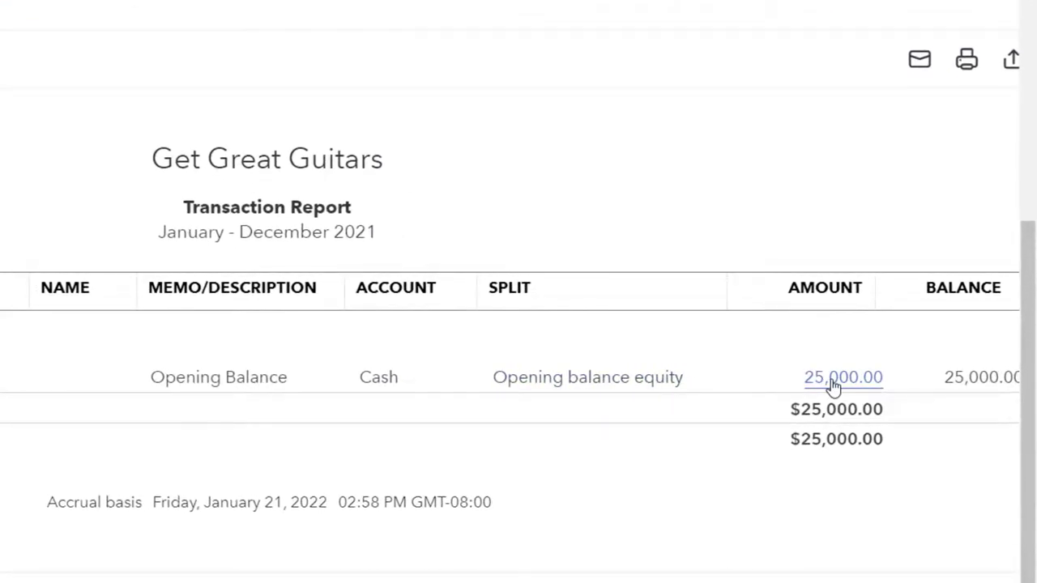
click(834, 387)
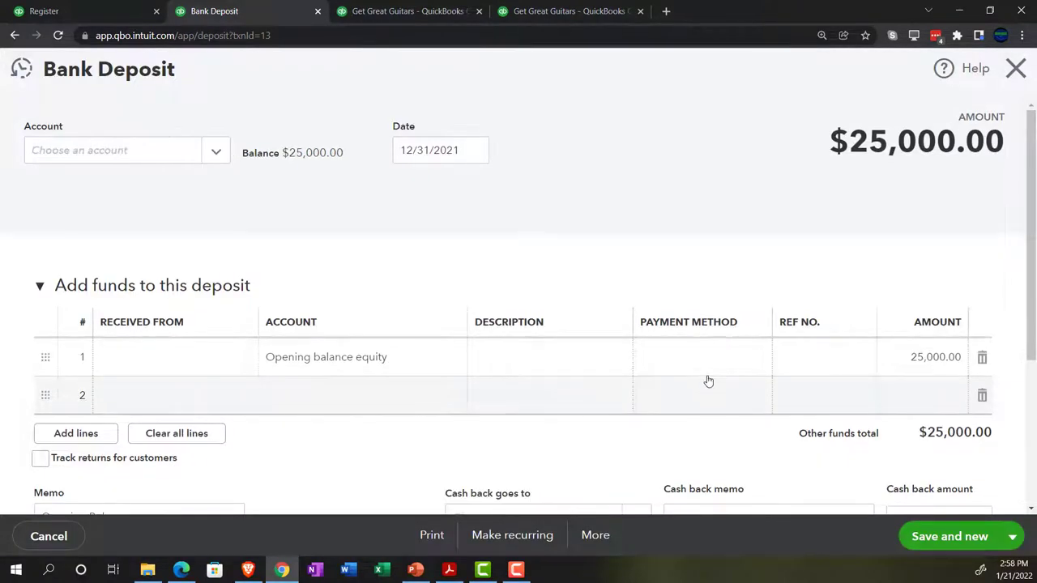
click(1015, 69)
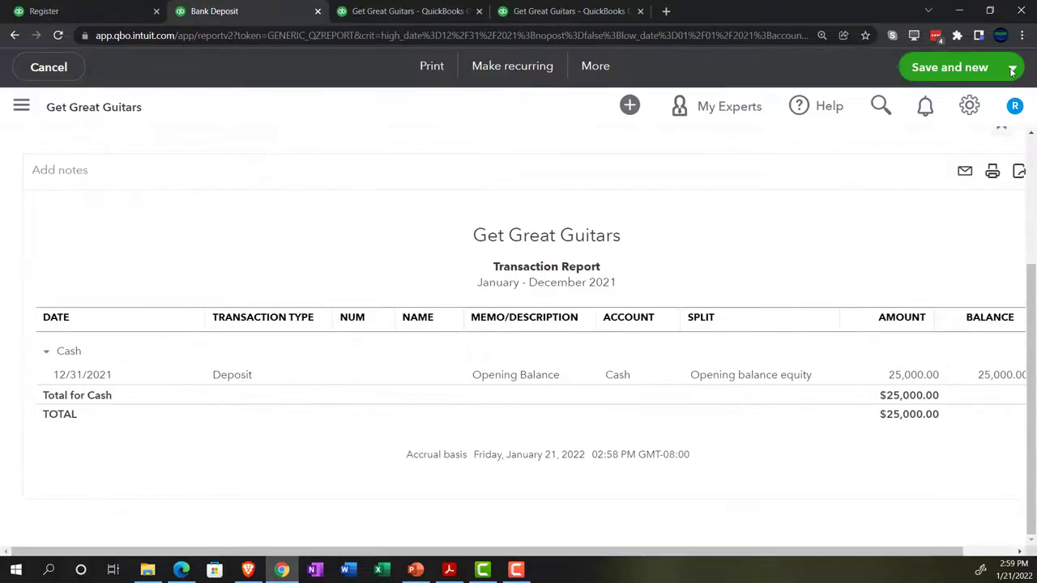
scroll(193, 376, up, 4)
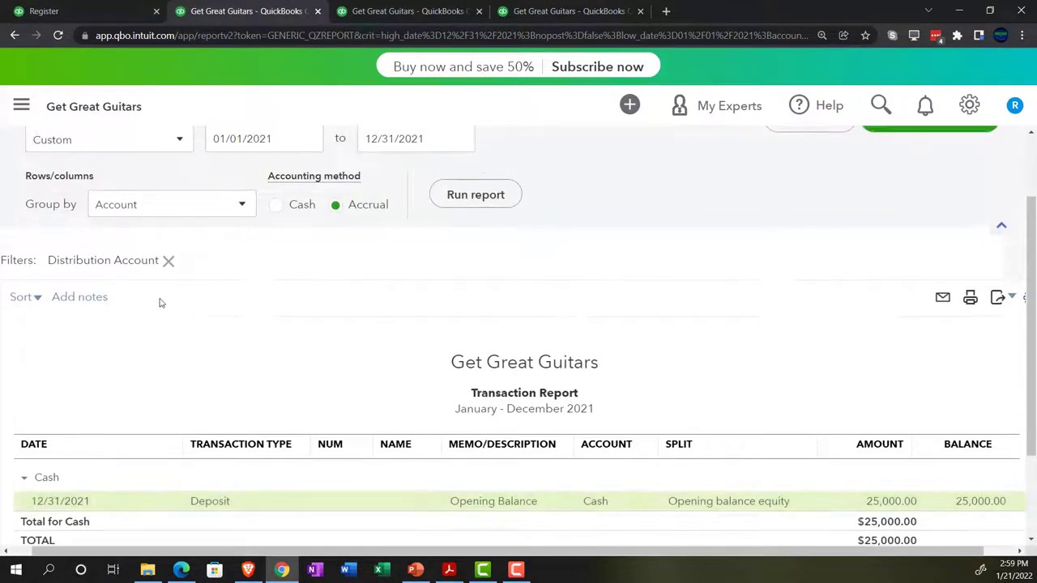
click(61, 199)
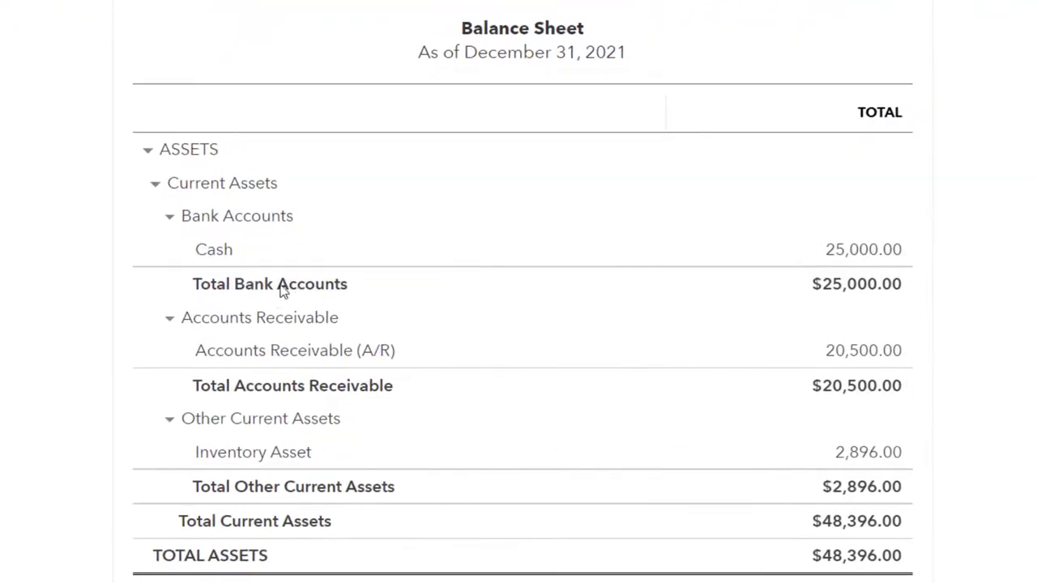
Drill into the Opening balance equity amount on the Balance Sheet, review its transactions, and return to the report summary.
scroll(3, 334, down, 5)
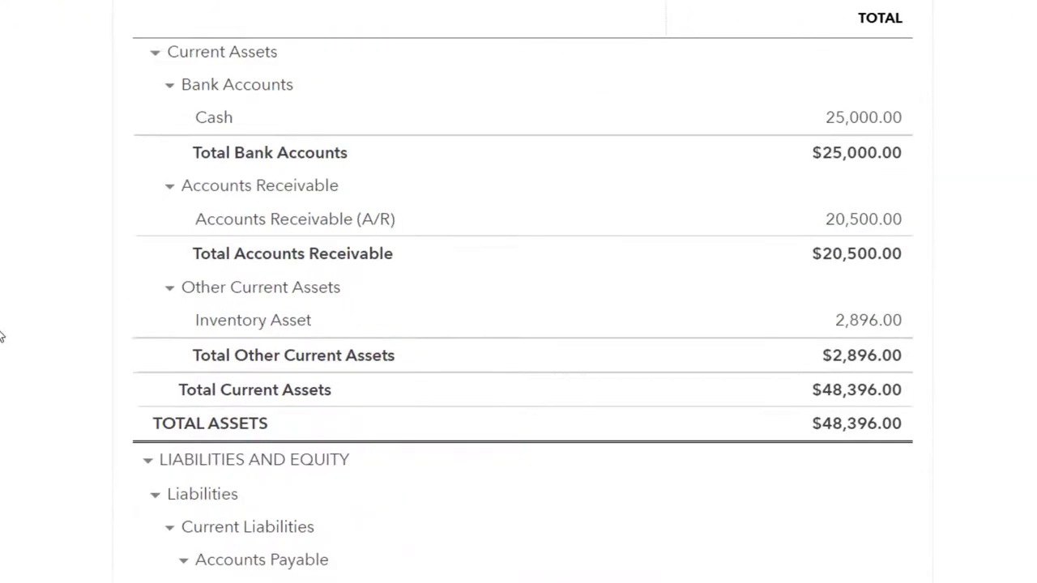
scroll(2, 335, down, 3)
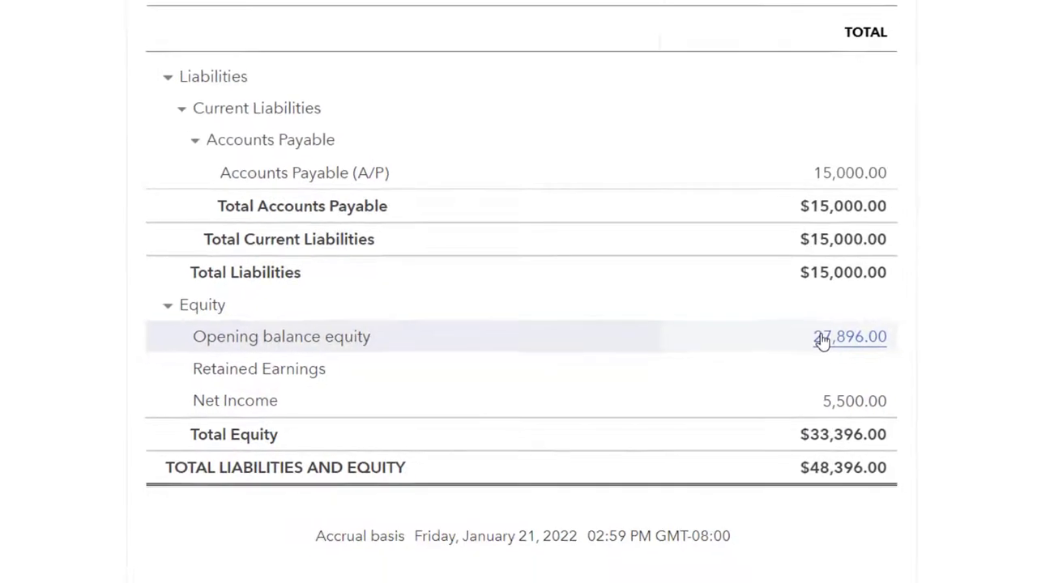
click(834, 336)
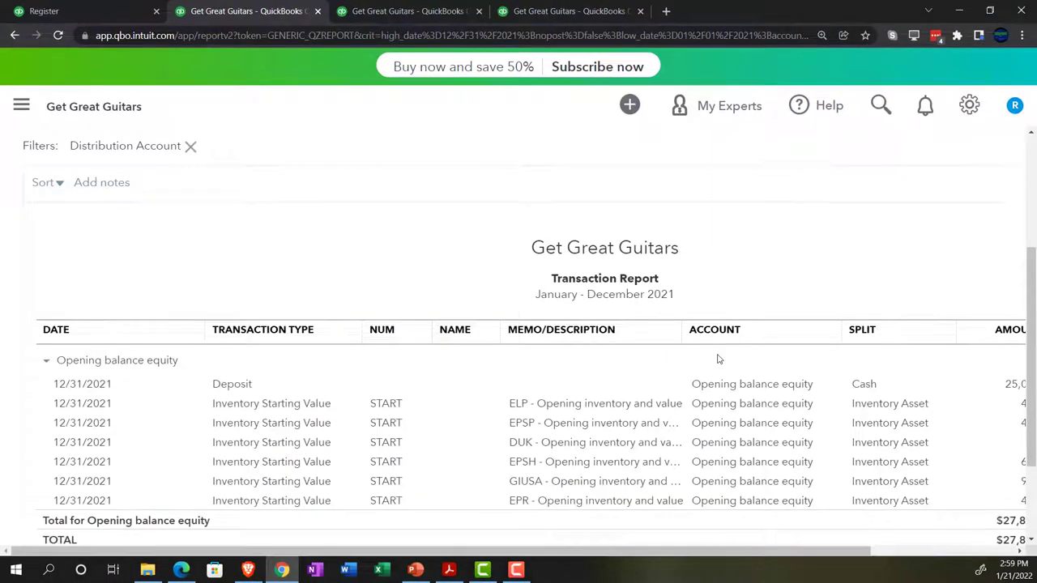
scroll(716, 359, down, 2)
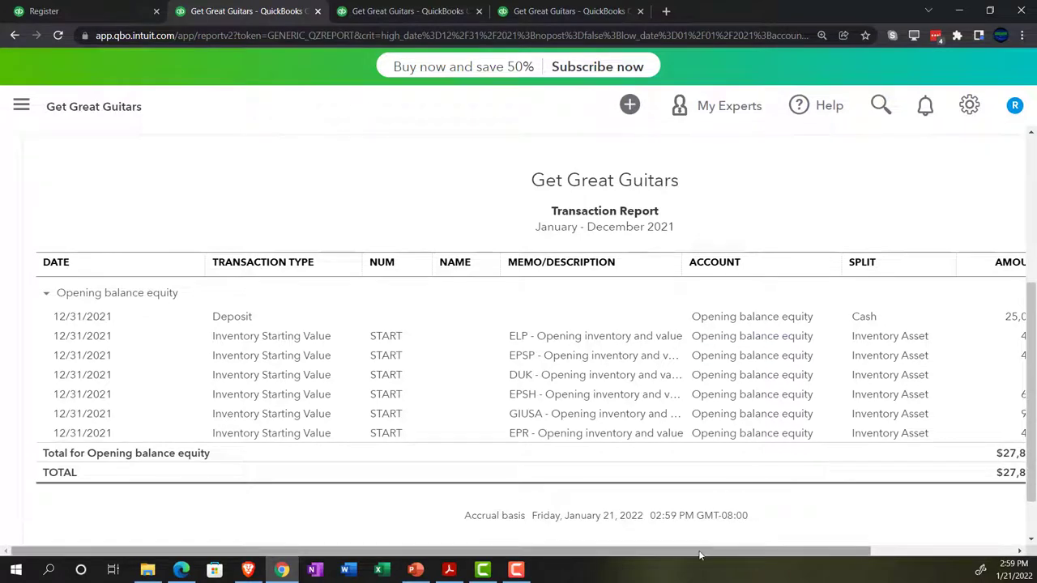
drag(694, 553, 664, 558)
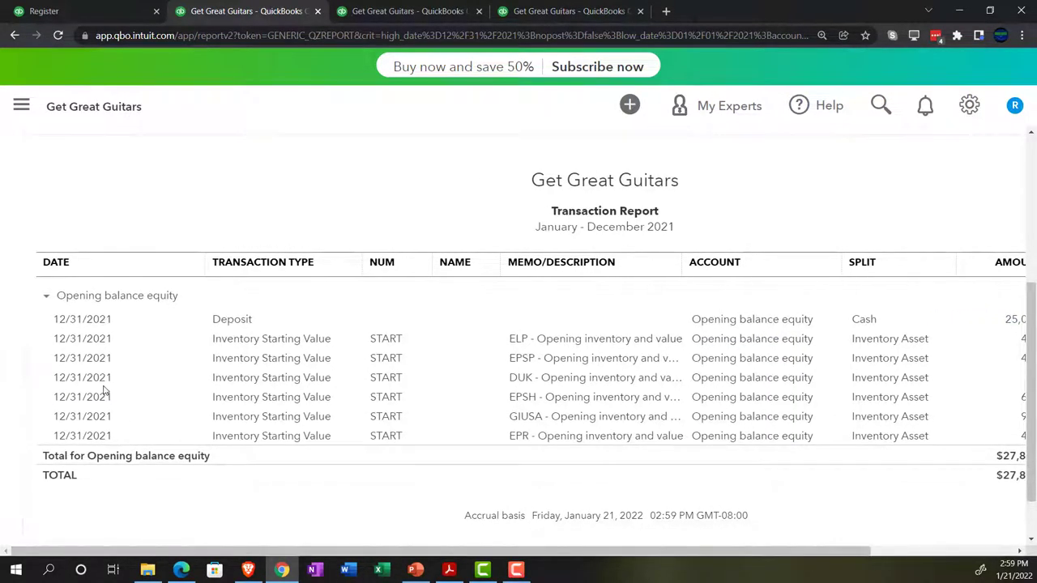
scroll(56, 375, up, 4)
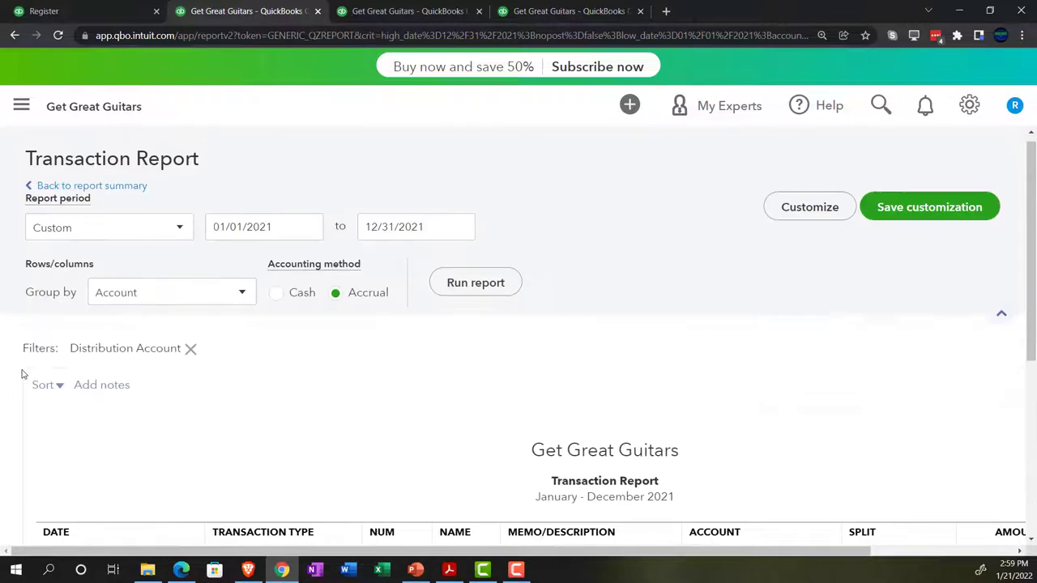
click(111, 195)
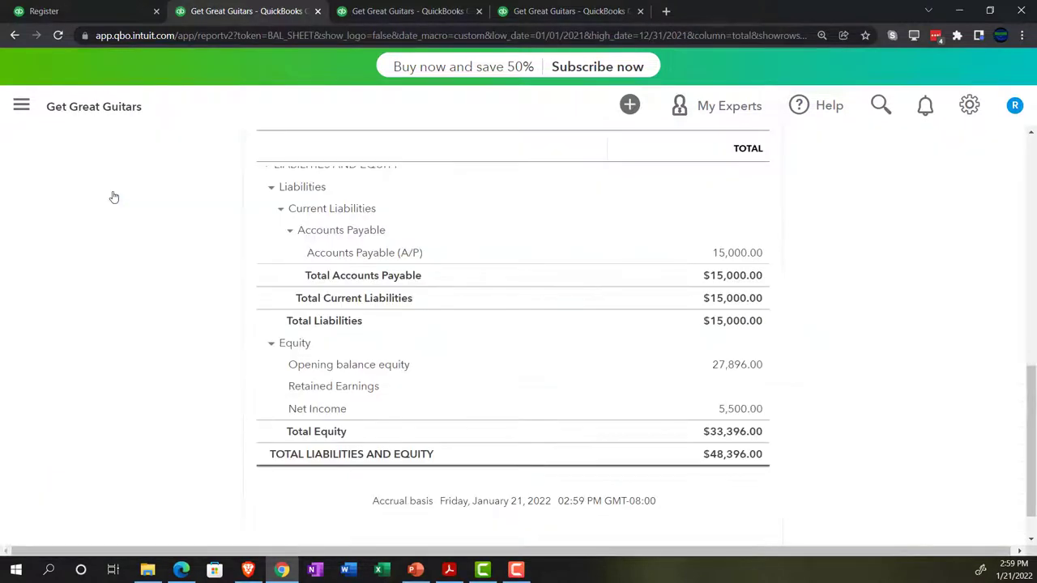
Consult the beginning trial balance PDF in Acrobat Reader and review the fixed asset accounts in the QuickBooks chart of accounts.
click(109, 17)
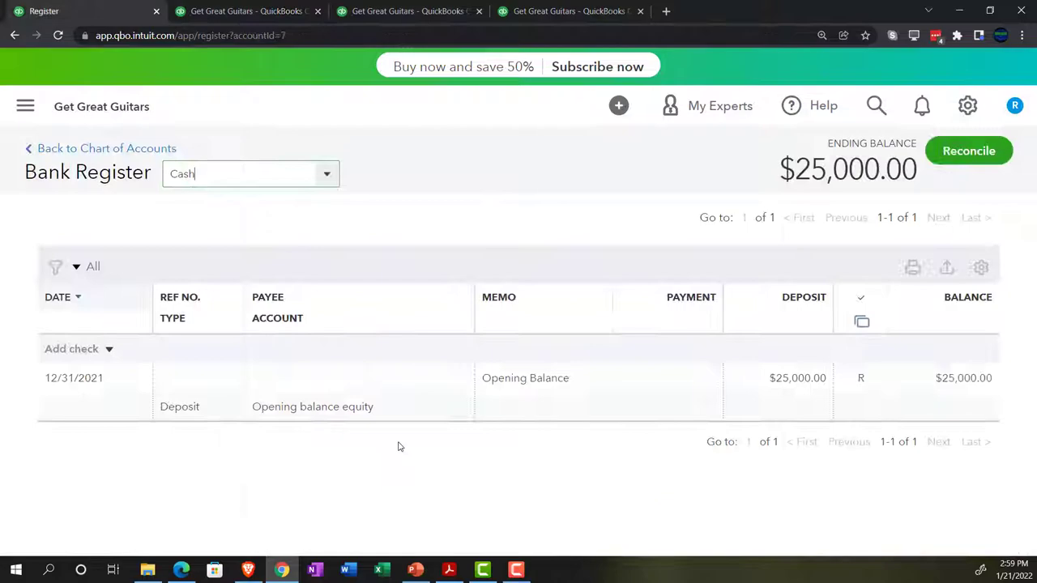
click(450, 569)
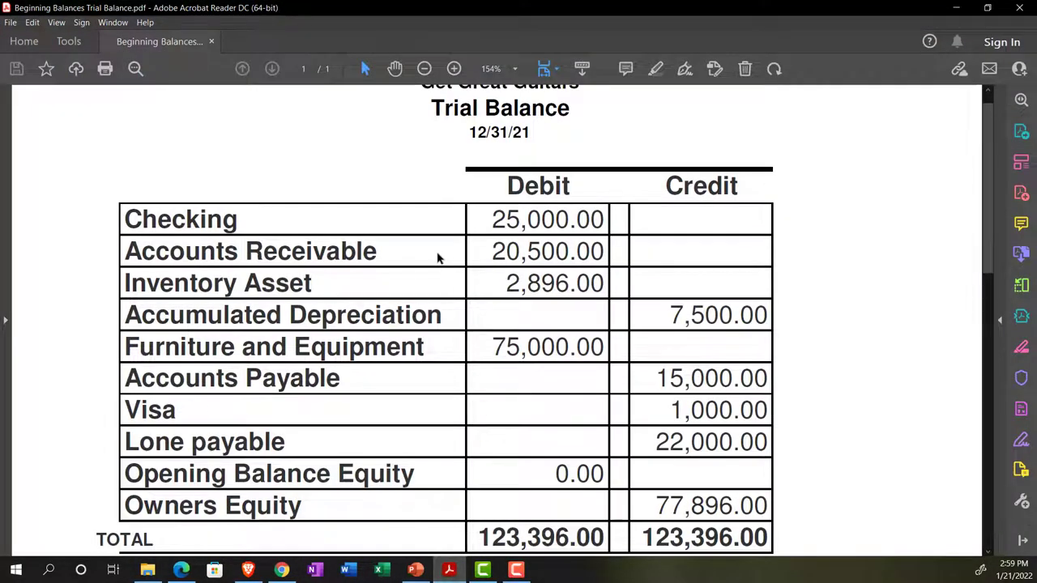
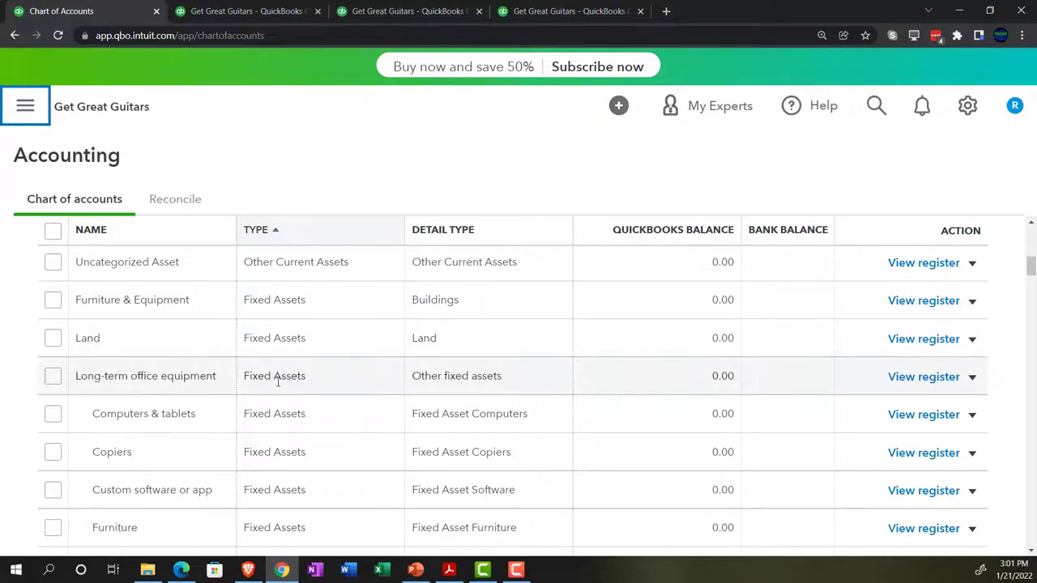
scroll(277, 389, down, 1)
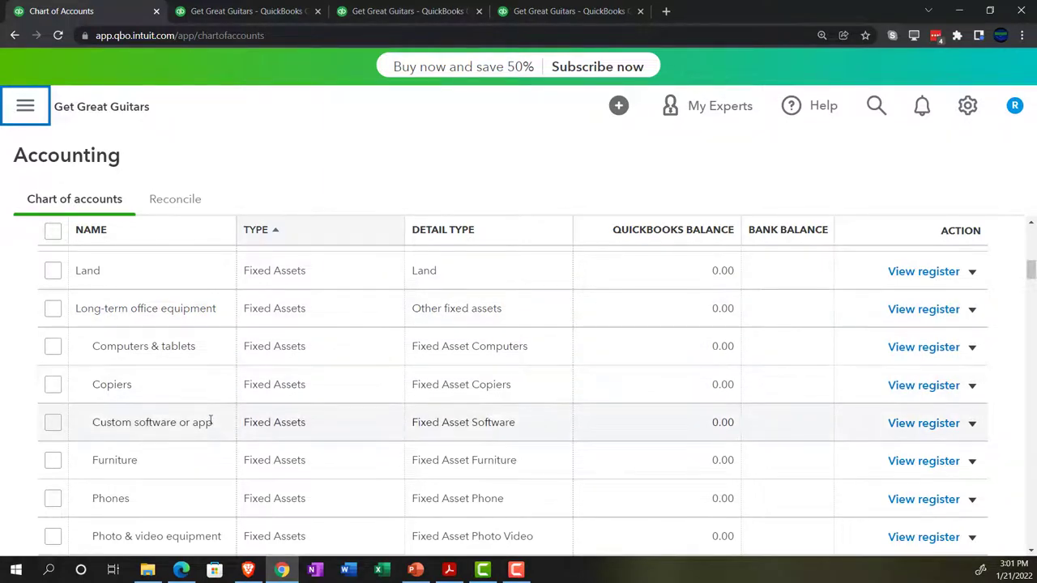
scroll(211, 422, down, 1)
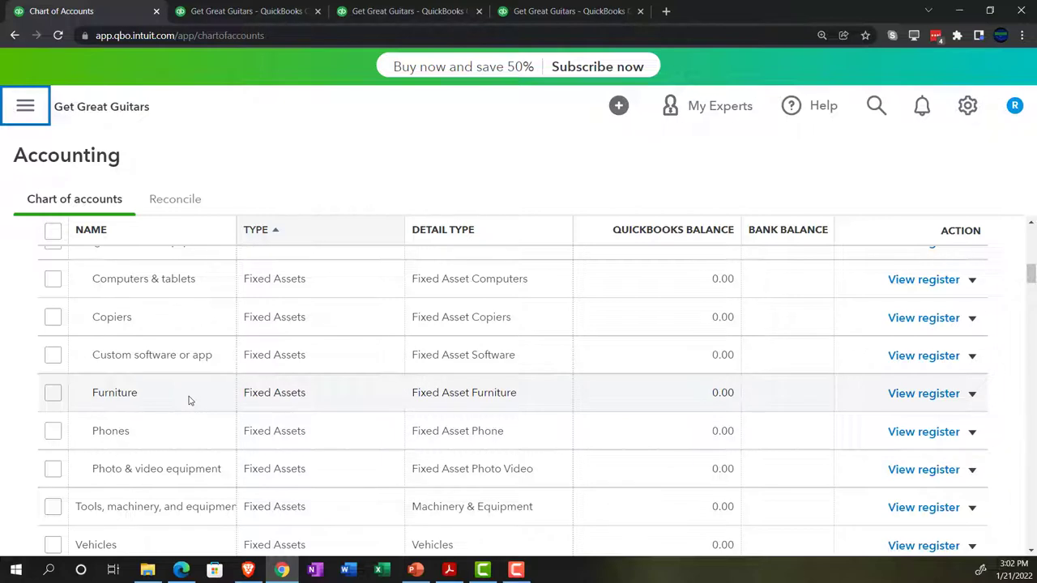
scroll(187, 400, down, 1)
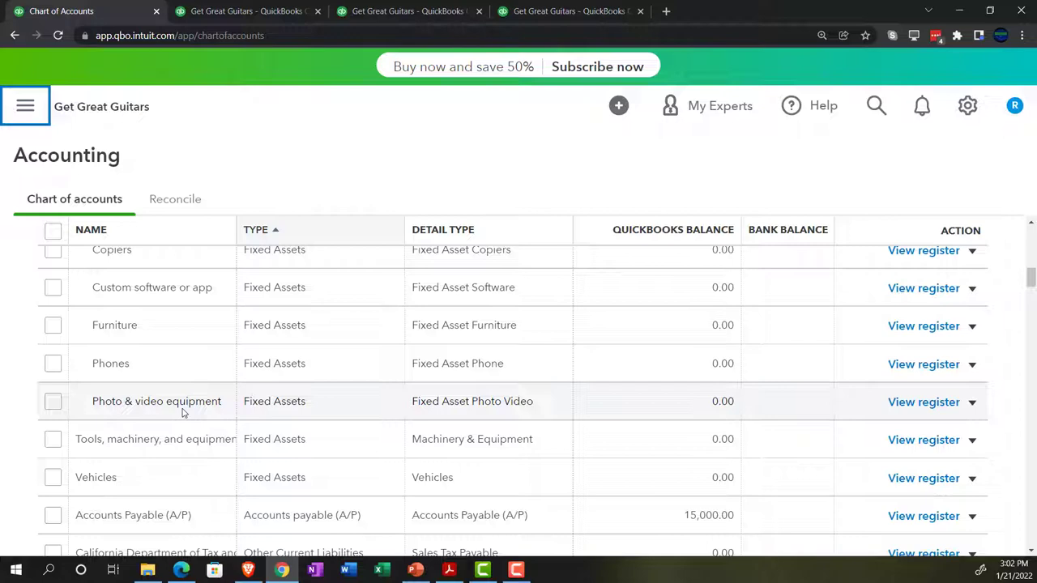
scroll(183, 413, down, 1)
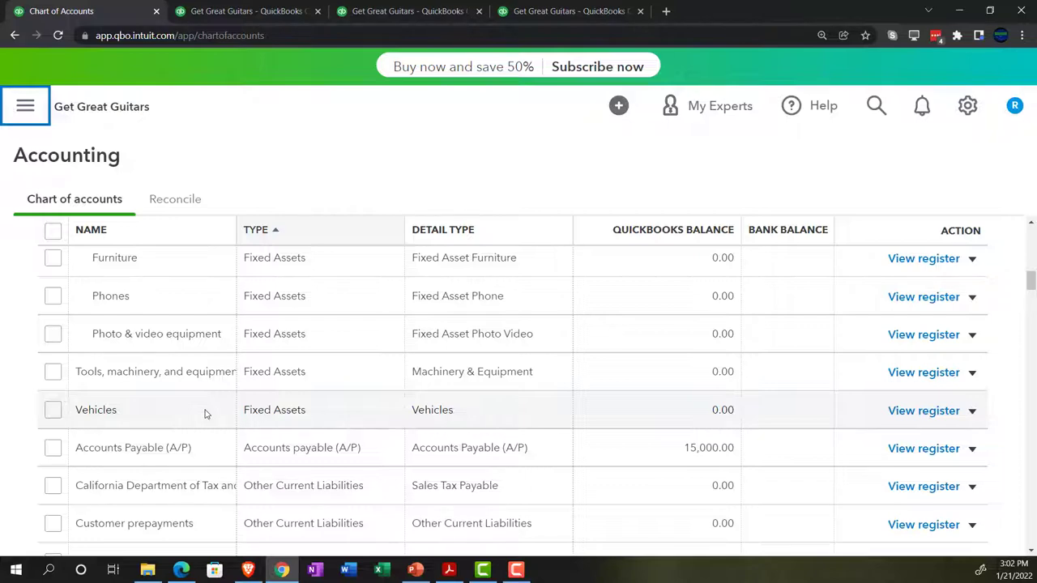
scroll(205, 414, up, 2)
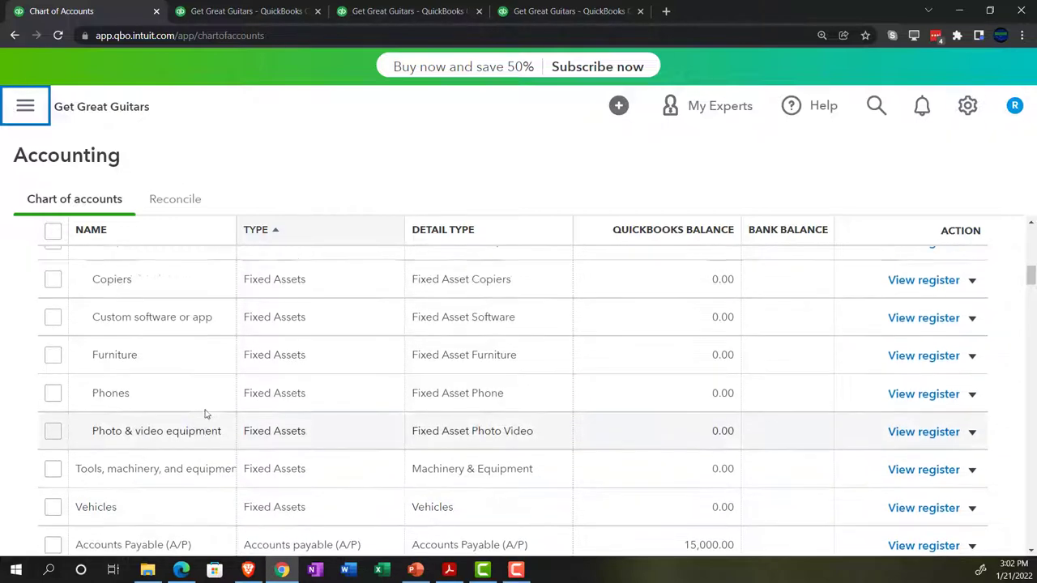
scroll(205, 414, up, 2)
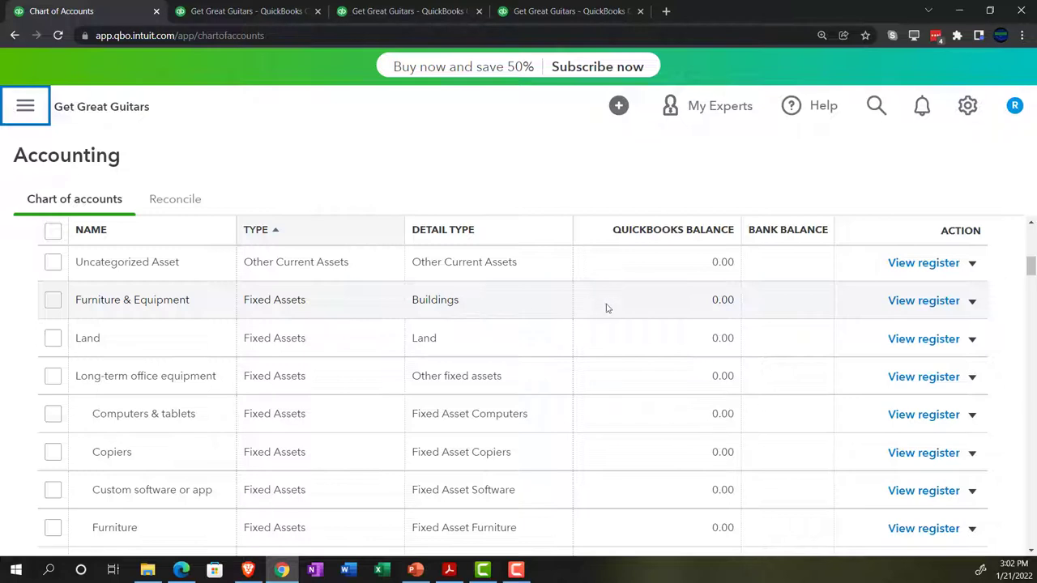
Open the Furniture & Equipment account for editing and set its detail type to Furniture & Fixtures.
click(972, 301)
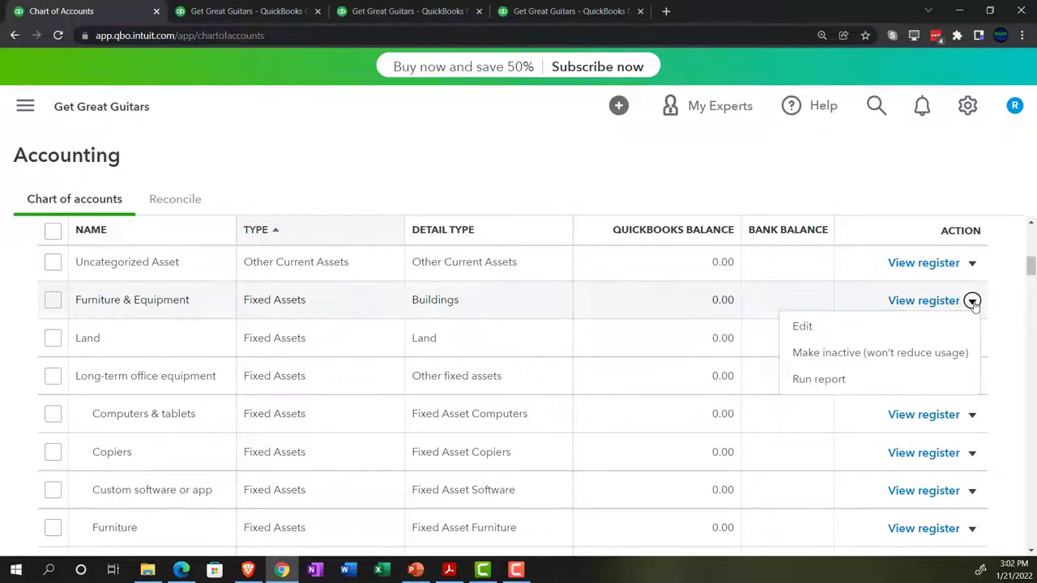
click(913, 327)
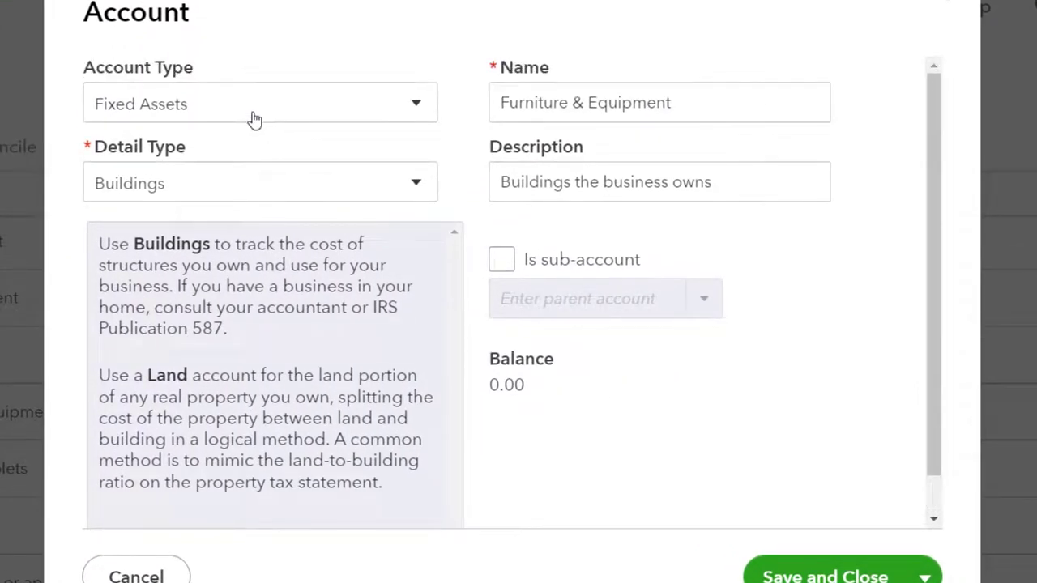
click(417, 185)
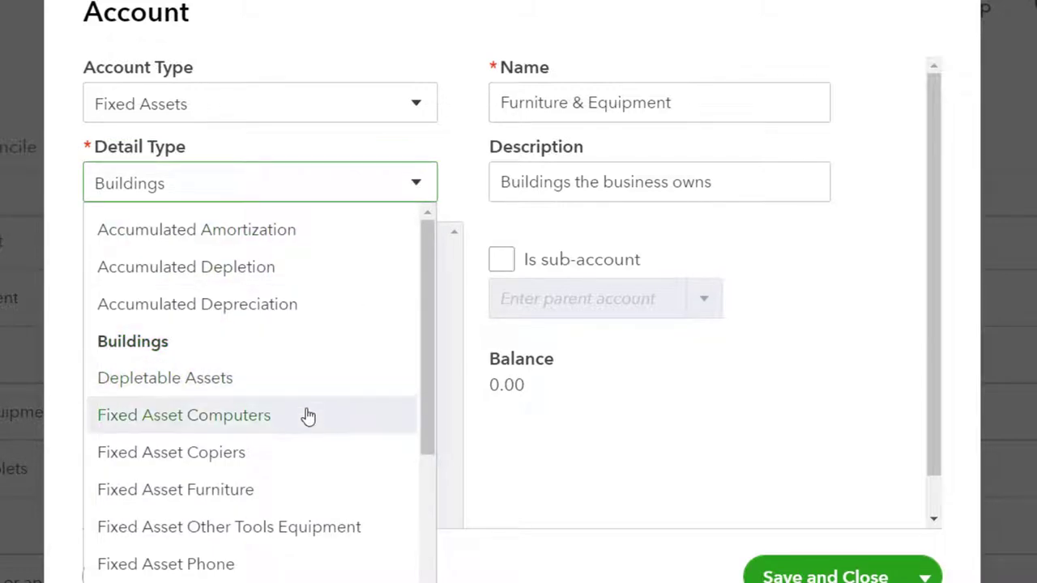
scroll(308, 420, down, 5)
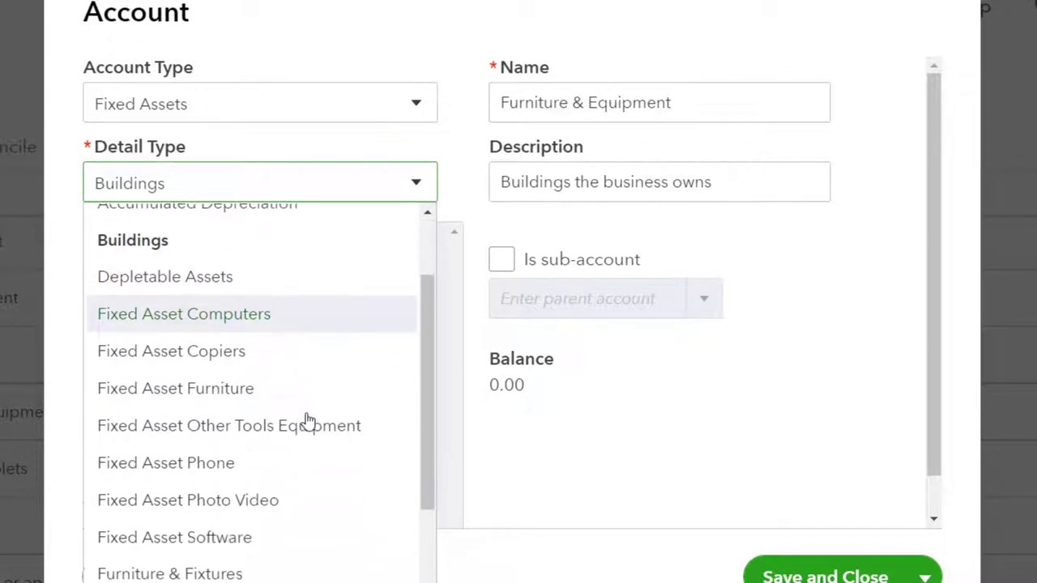
click(237, 486)
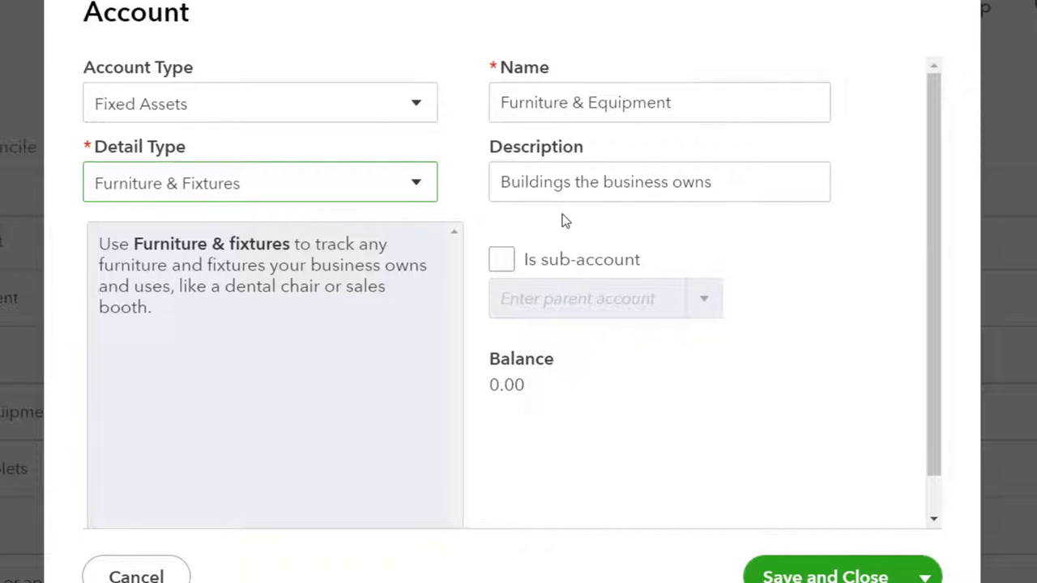
Replace the account's description with its name, Furniture & Equipment, then save the account and accept the detail type change.
drag(732, 180, 432, 176)
key(BackSpace)
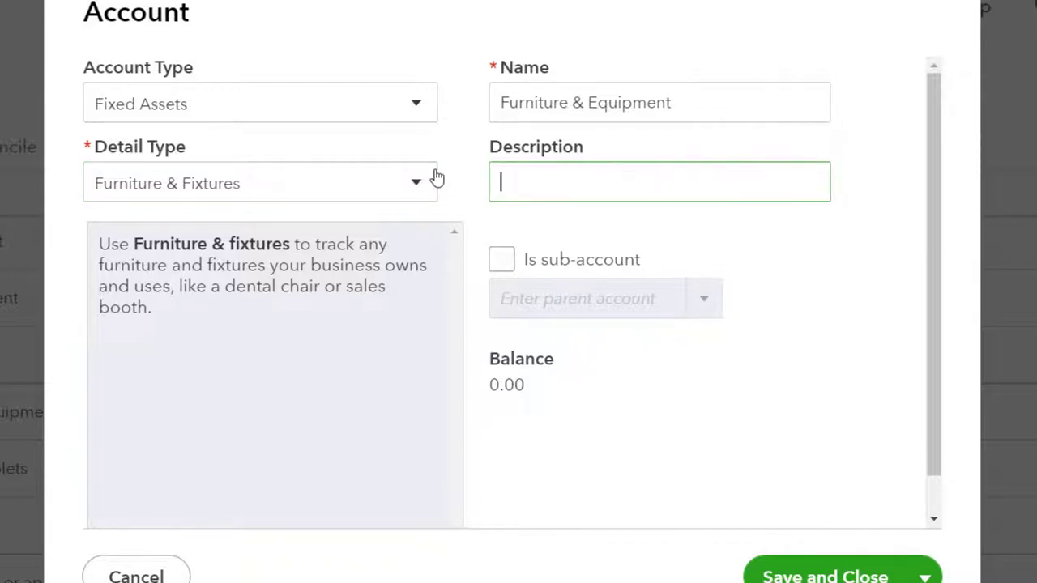
drag(746, 102, 479, 97)
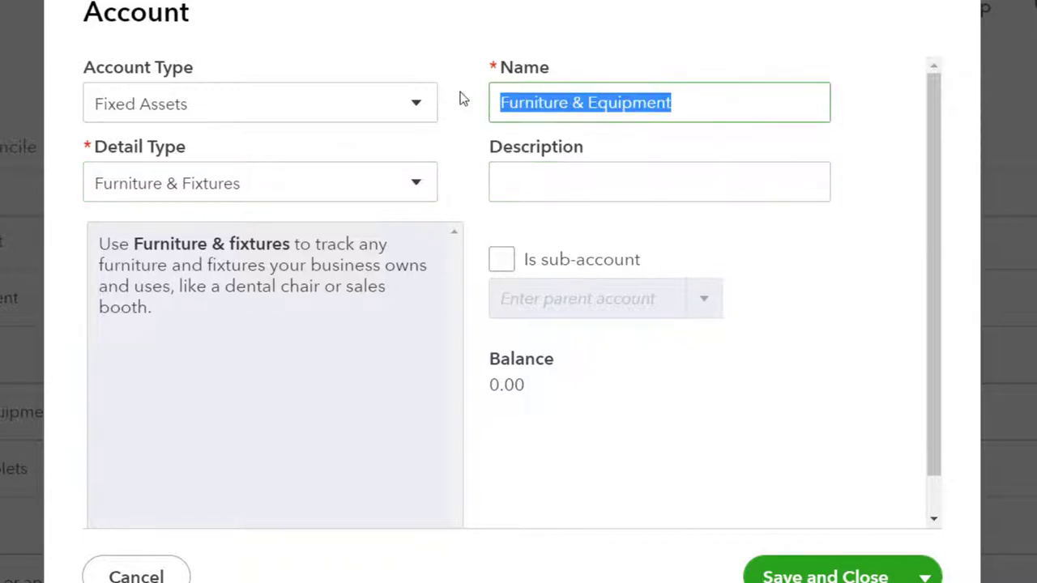
key(ctrl+c)
click(556, 186)
key(ctrl+v)
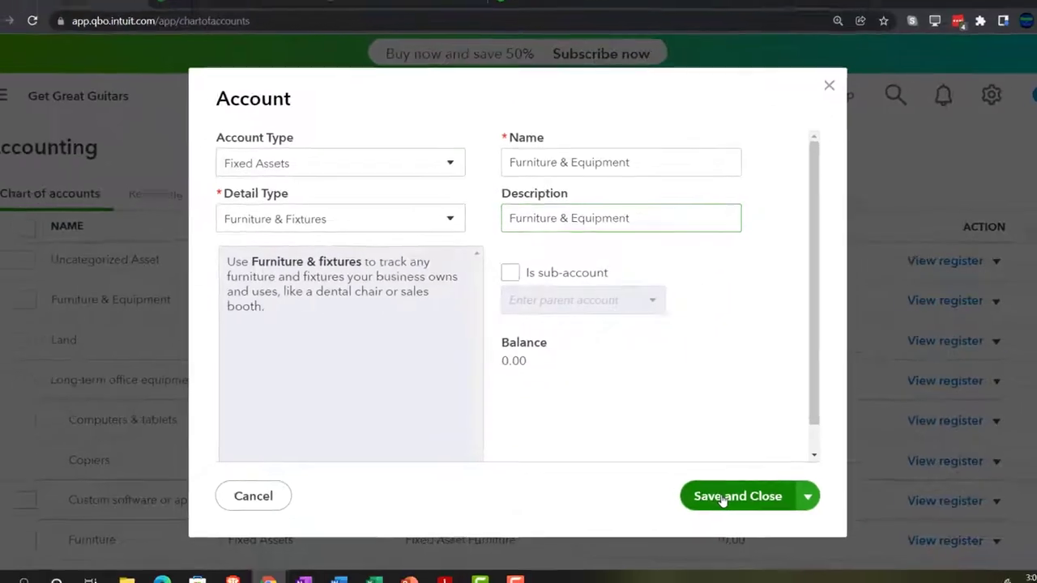
click(723, 498)
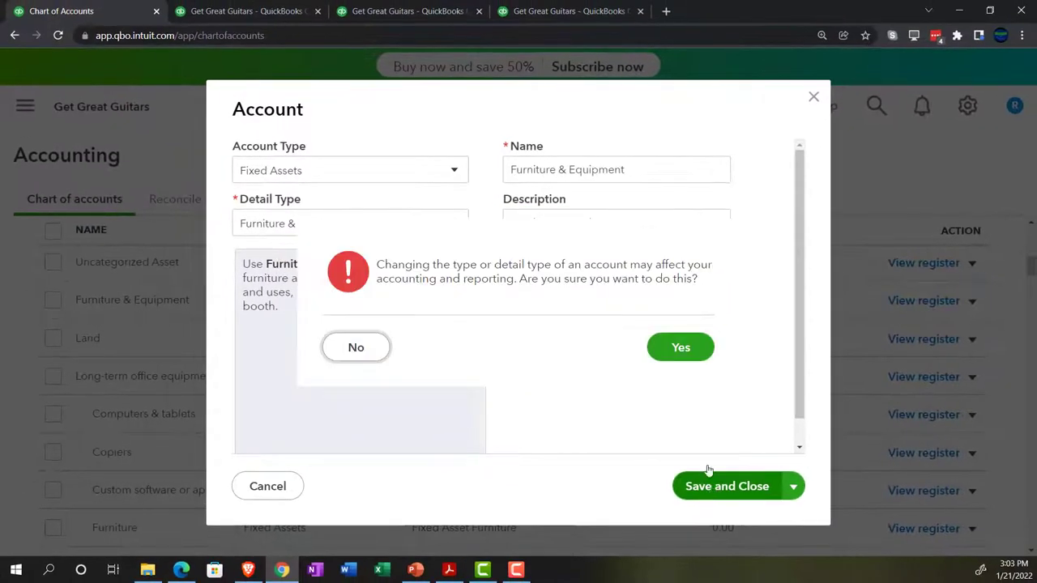
click(657, 349)
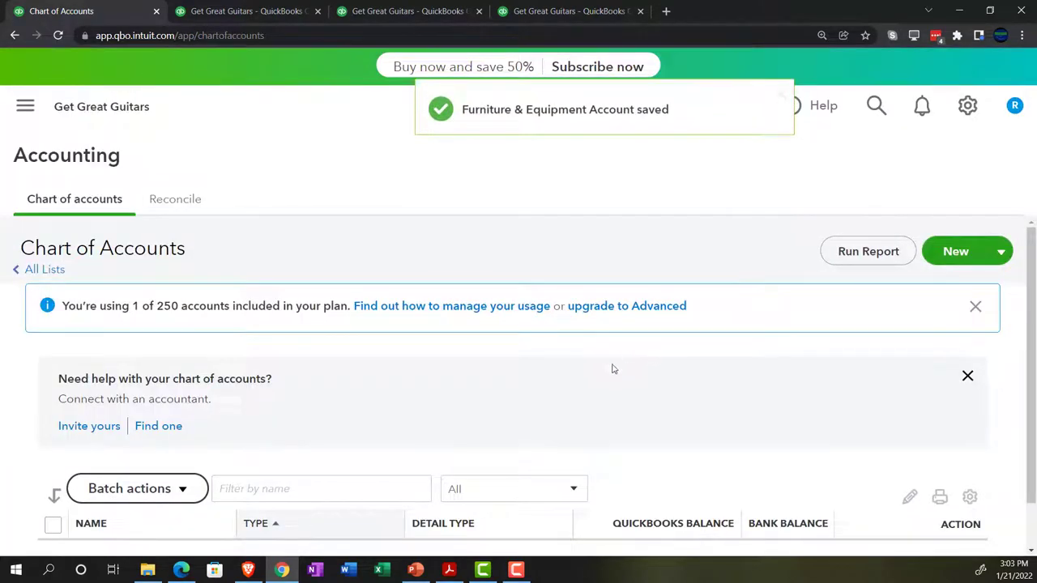
Find the Furniture & Equipment account among the fixed assets in the chart of accounts and open its register.
scroll(542, 391, down, 2)
scroll(506, 370, down, 6)
scroll(505, 362, down, 4)
scroll(505, 364, down, 2)
scroll(505, 364, up, 4)
scroll(504, 365, up, 5)
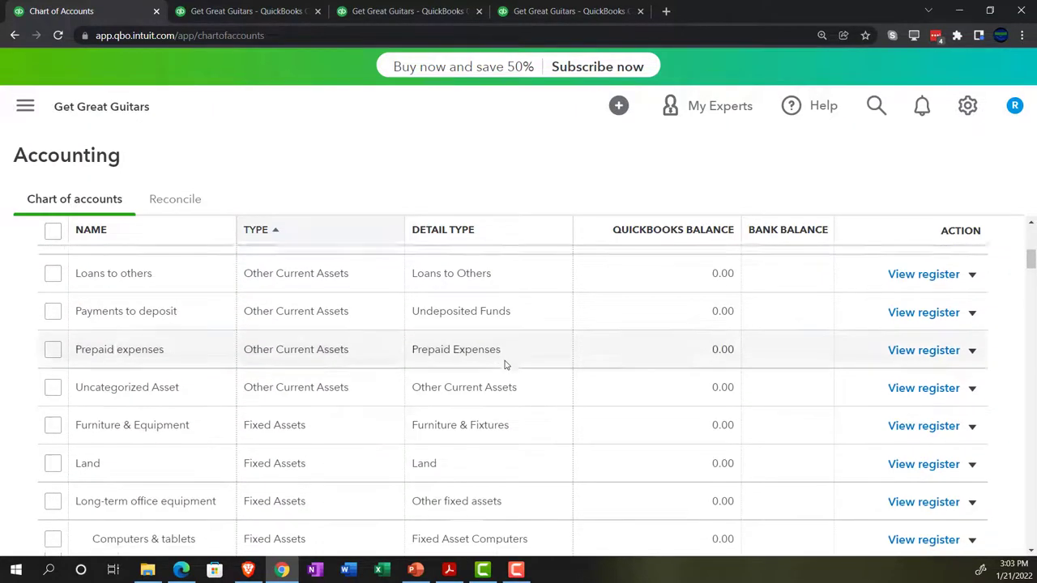
scroll(506, 364, down, 1)
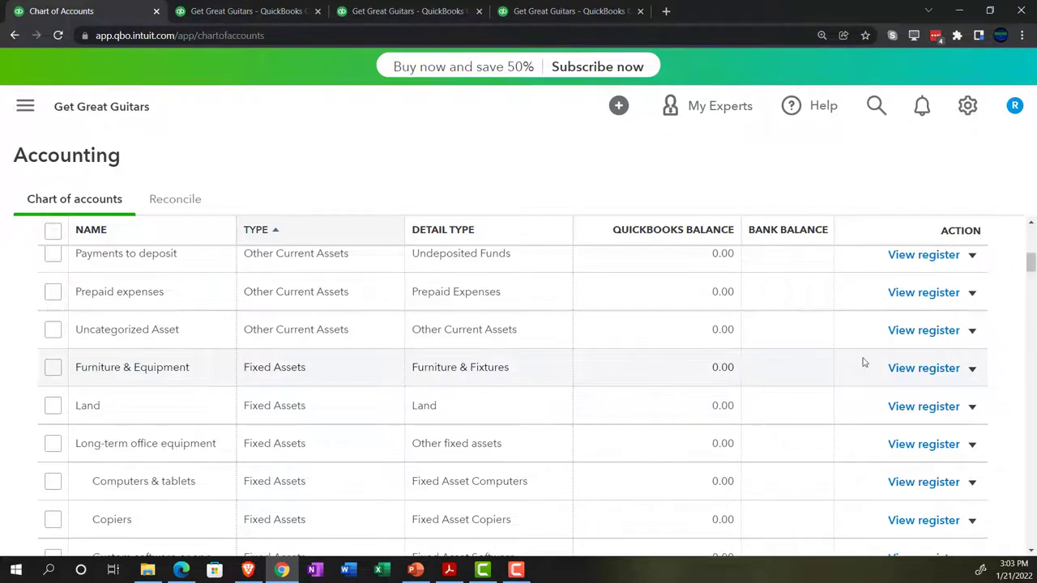
click(902, 369)
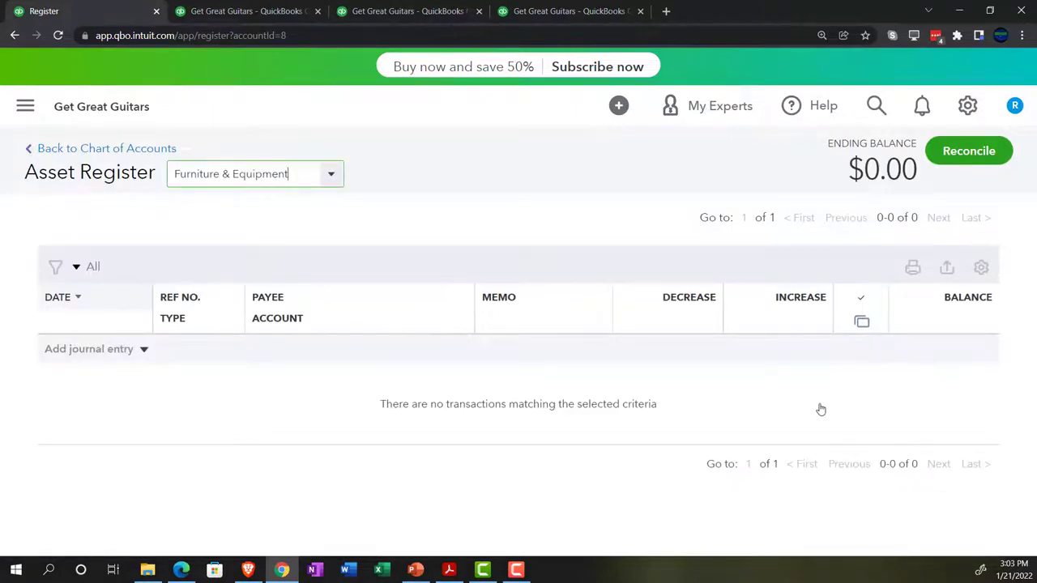
Start a journal entry in the Furniture & Equipment register dated 12/31/2021 with the memo Beginning Balance.
click(144, 350)
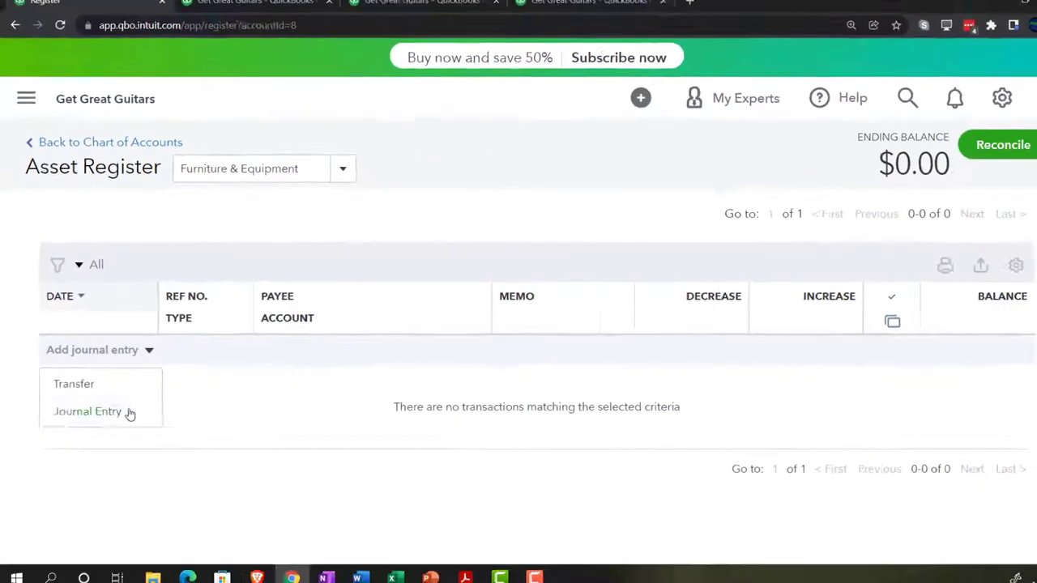
click(203, 464)
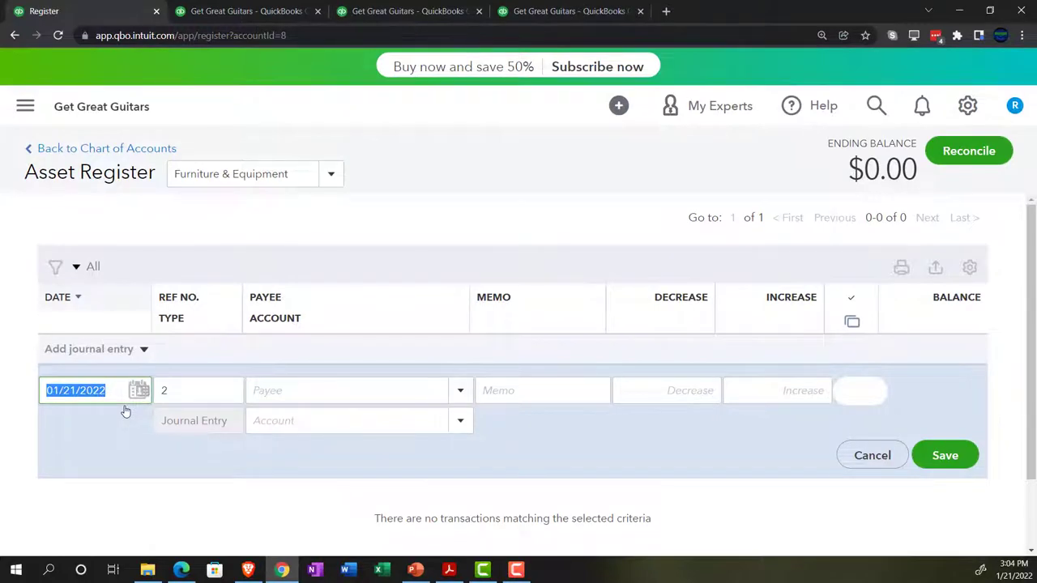
text(123121)
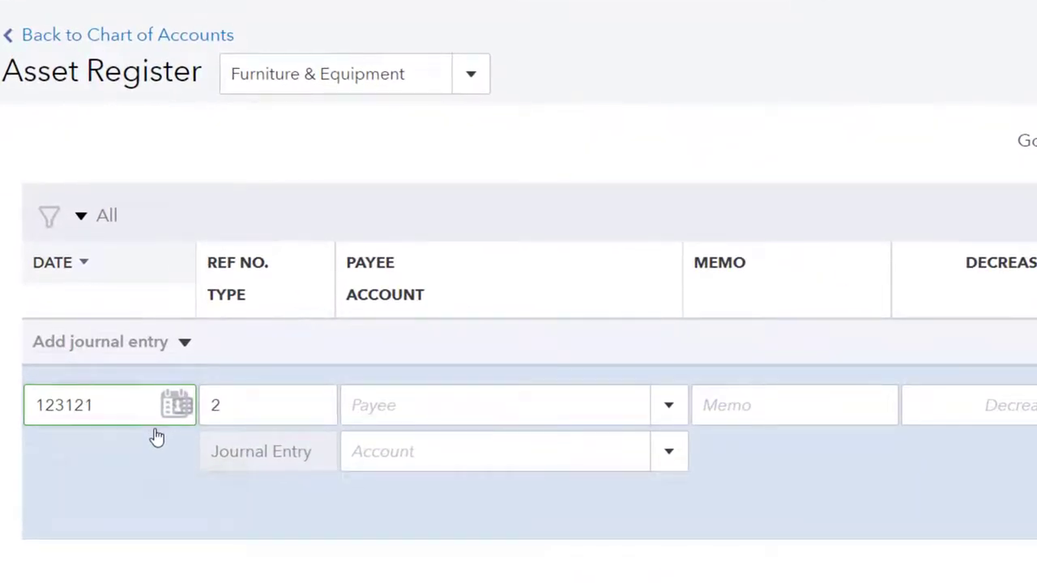
key(Tab)
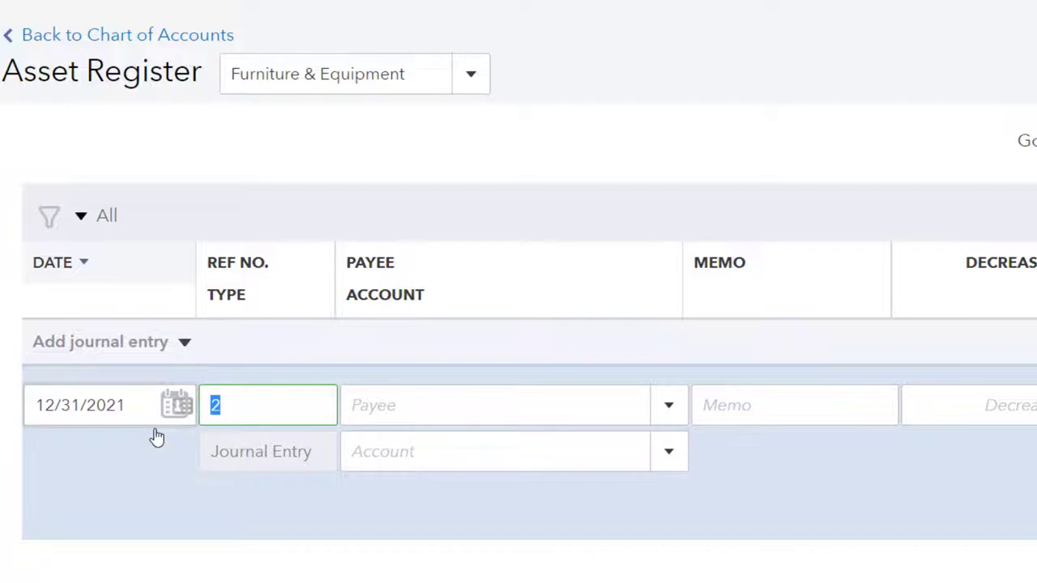
key(Tab)
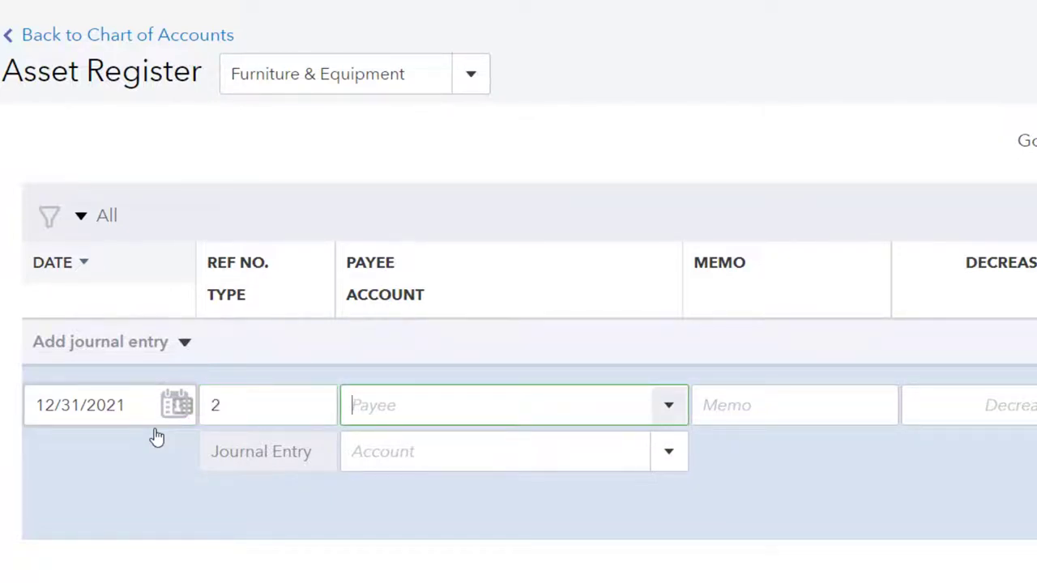
key(Tab)
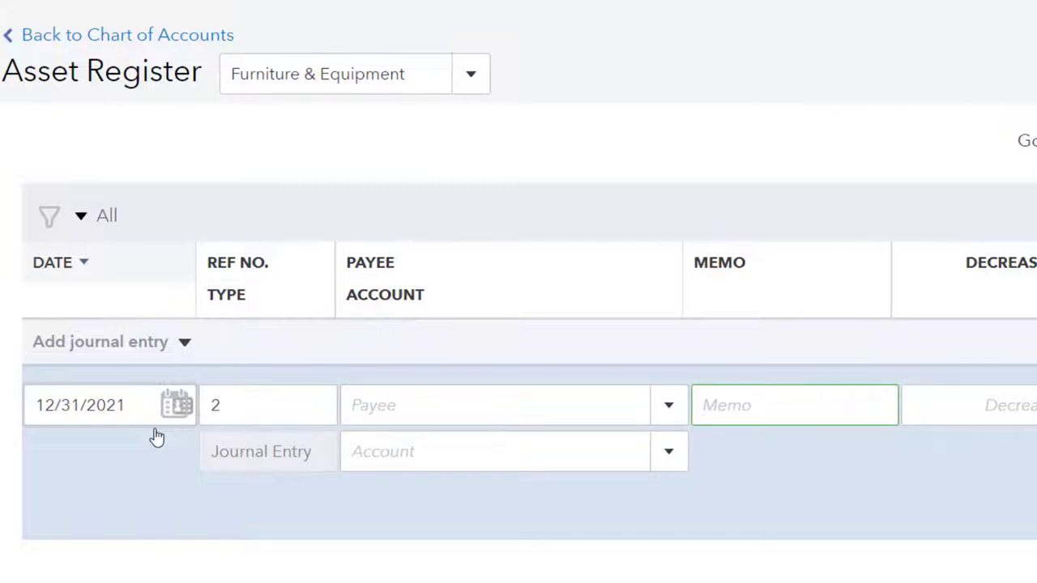
text(Beginning Ba)
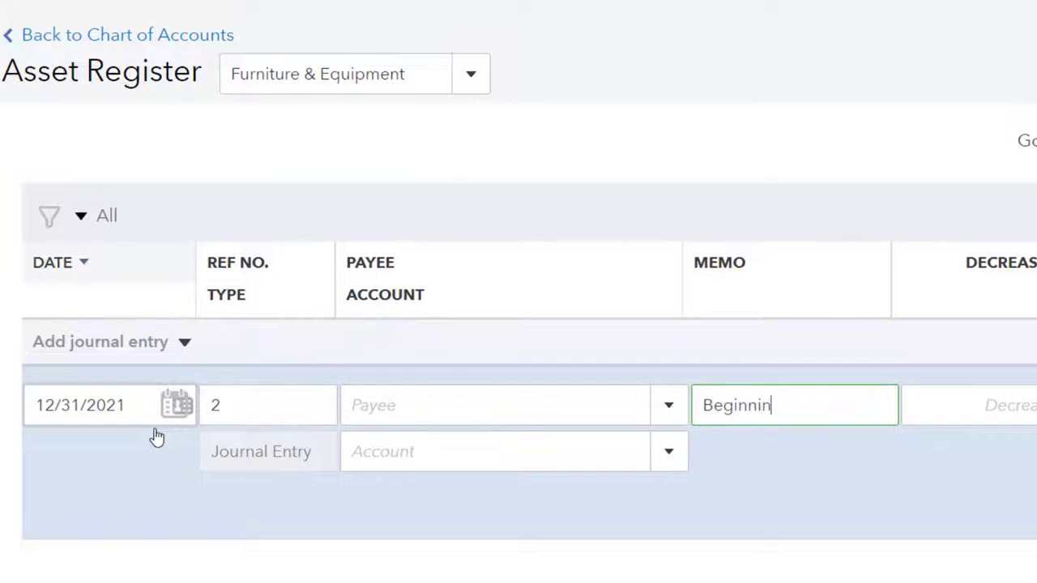
text(lance)
key(Tab)
key(Tab)
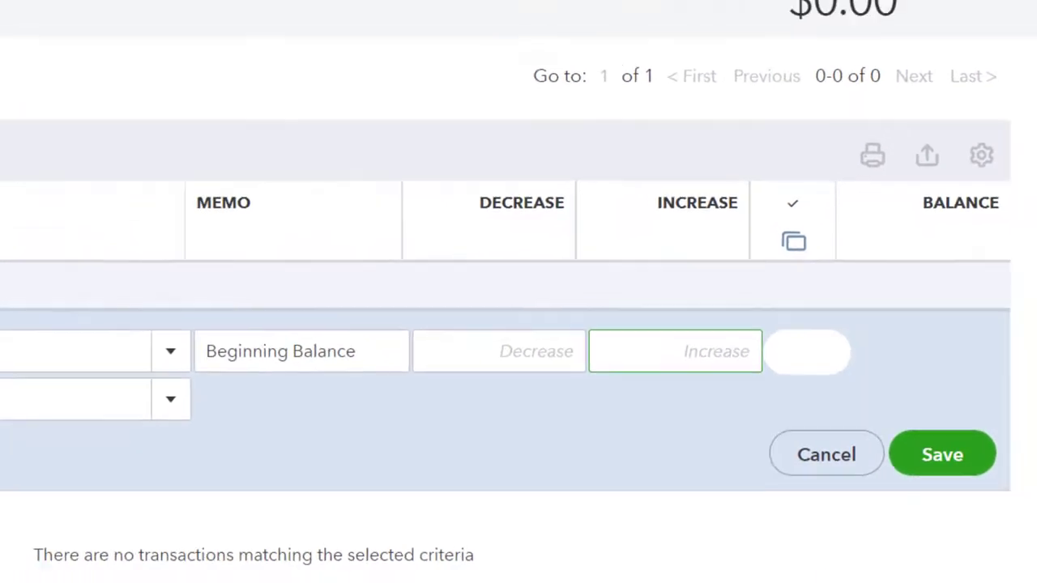
Consult the beginning trial balance PDF in Acrobat Reader, then enter an increase of 75,000 in the QuickBooks register entry.
click(448, 570)
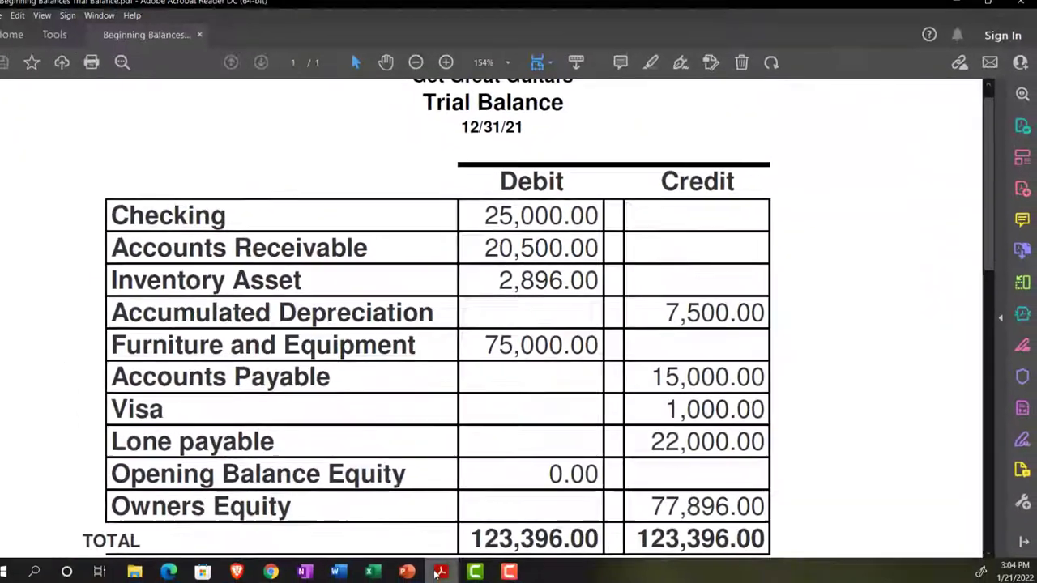
click(448, 570)
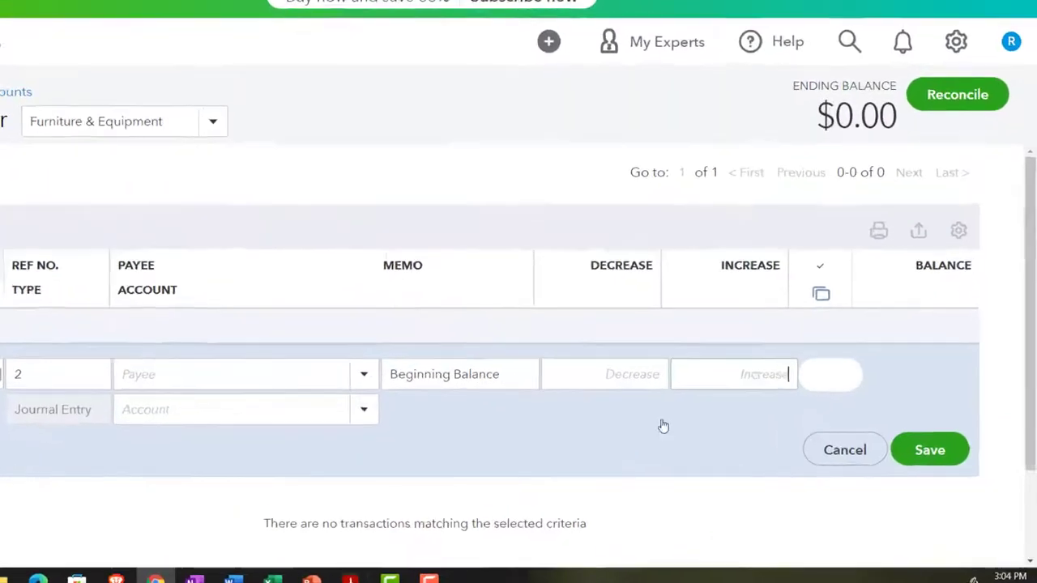
text(75,000)
key(Tab)
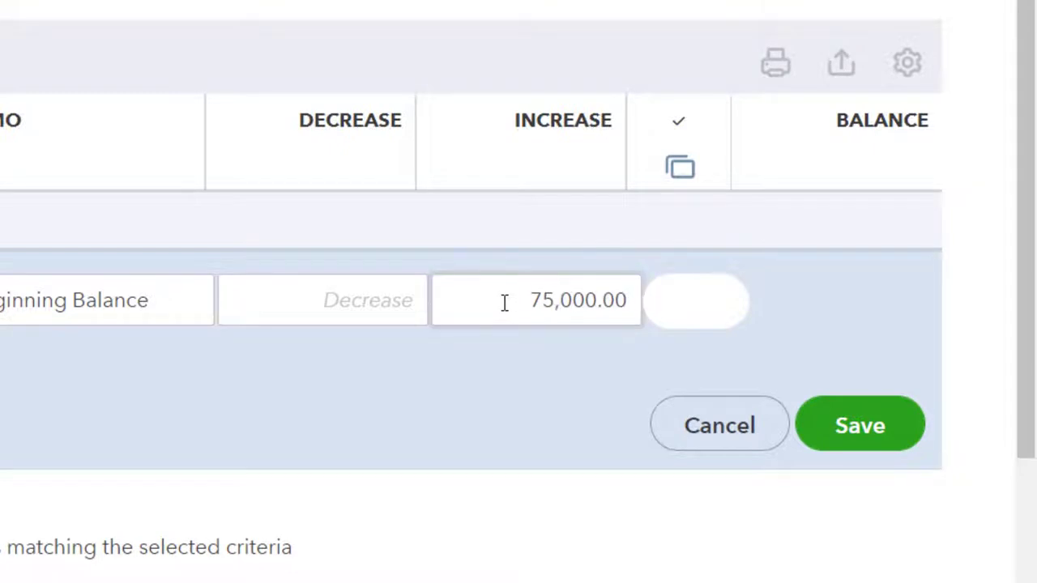
Assign Retained Earnings as the offsetting account of the Furniture & Equipment entry and save the transaction.
click(403, 419)
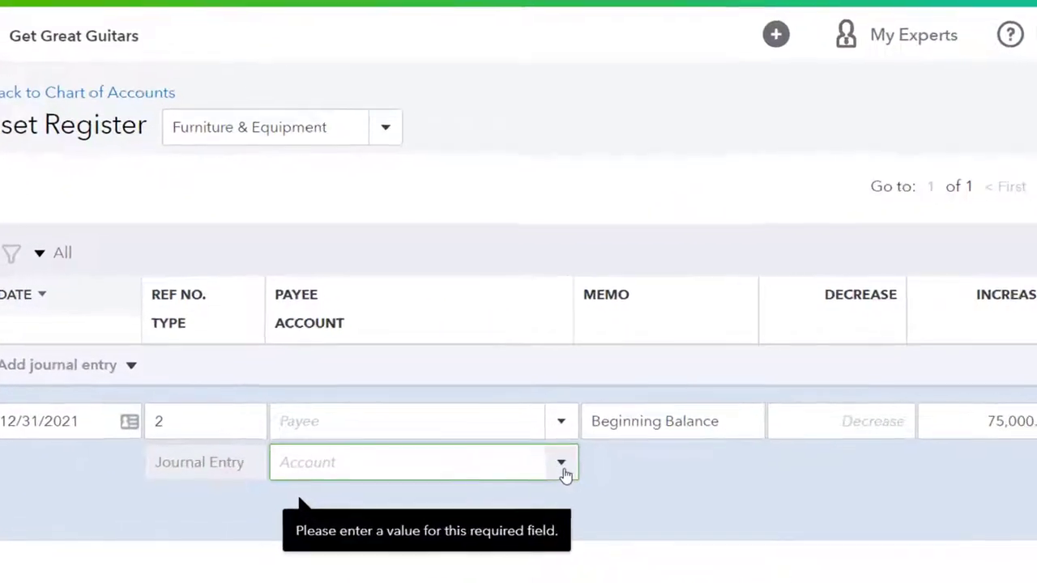
click(462, 427)
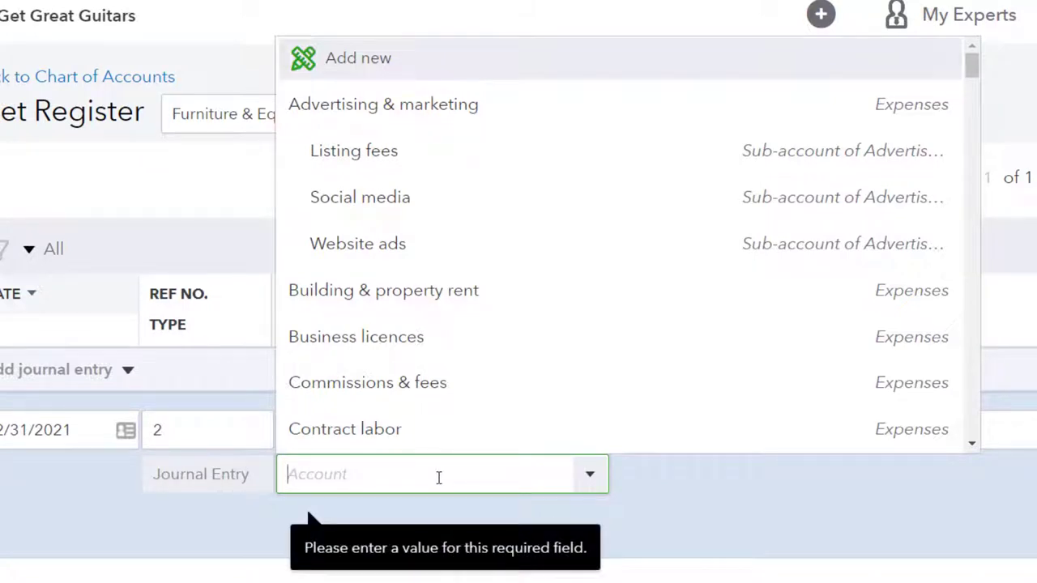
scroll(659, 333, down, 5)
scroll(872, 219, down, 15)
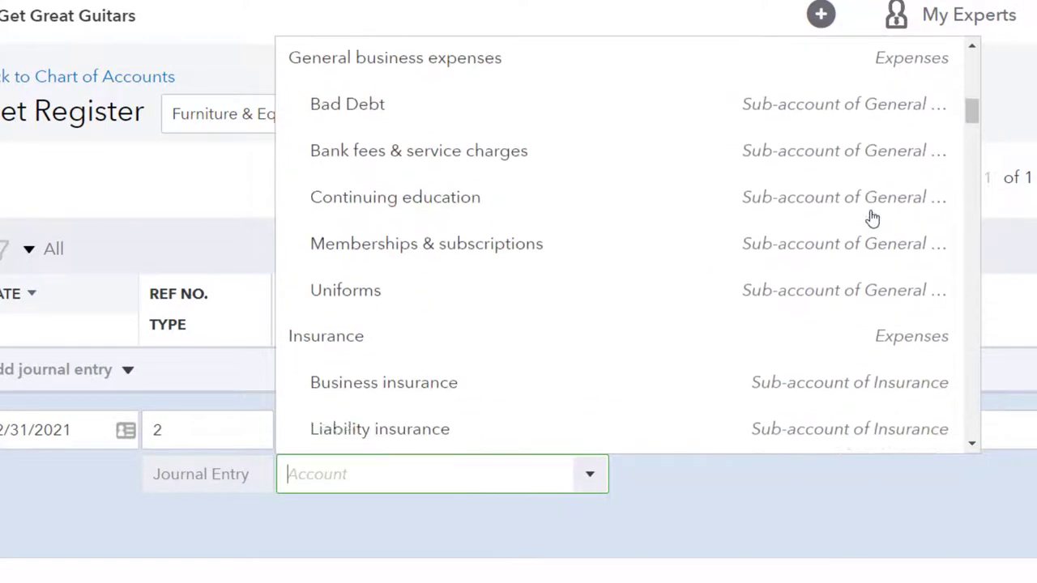
scroll(871, 219, down, 20)
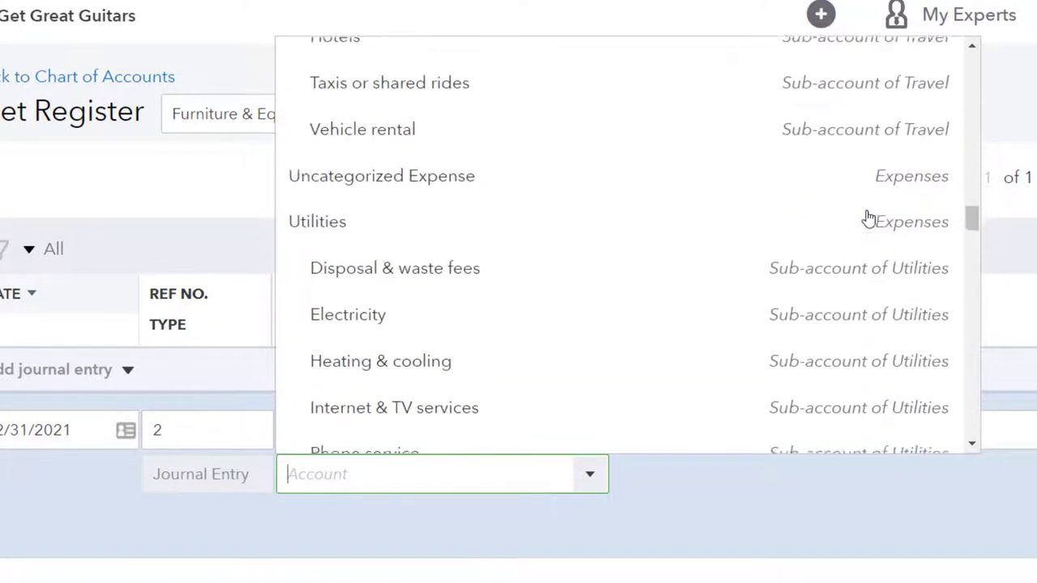
scroll(868, 218, down, 20)
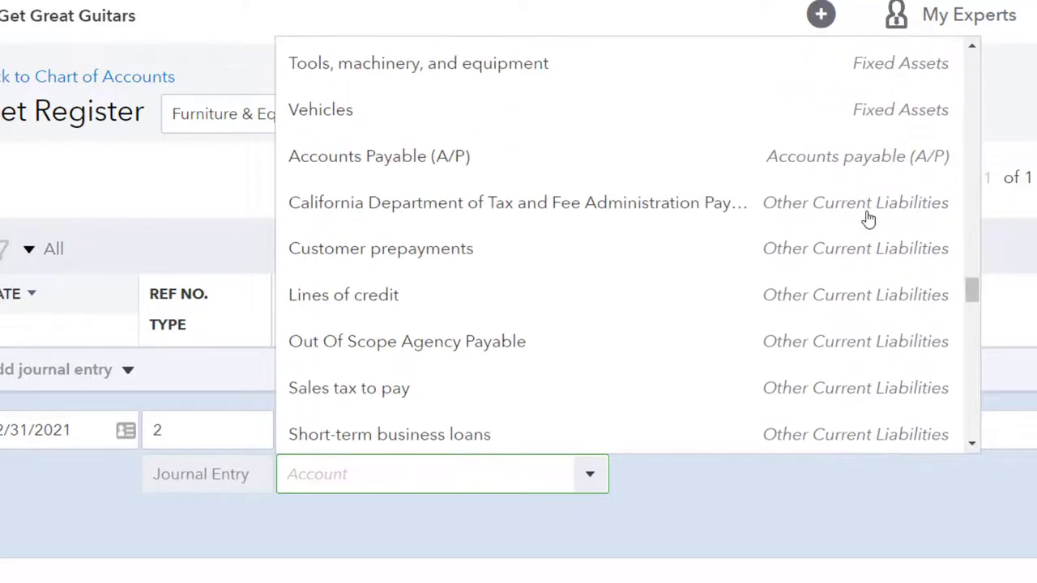
scroll(867, 221, up, 5)
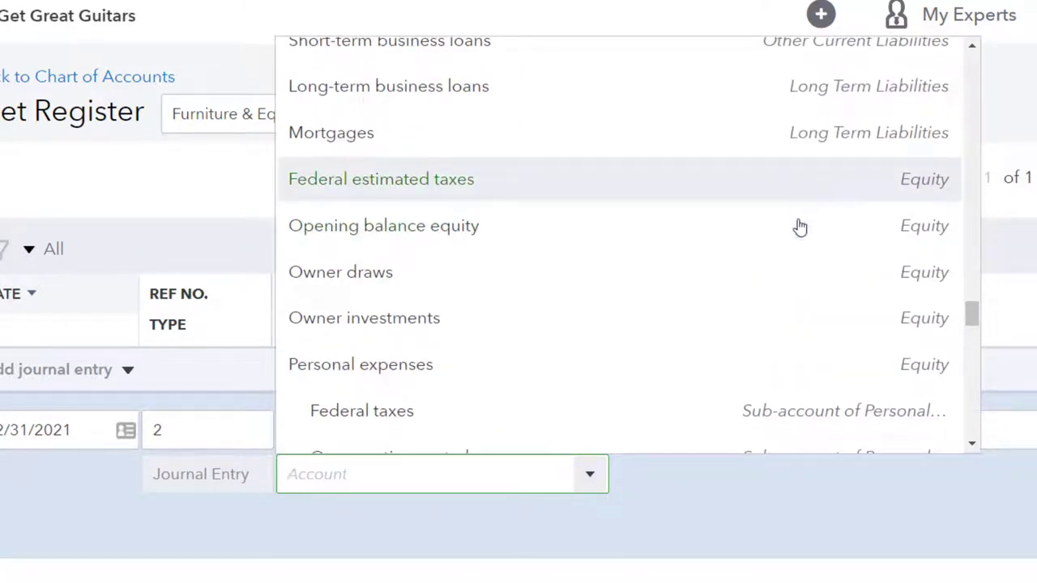
scroll(797, 235, down, 5)
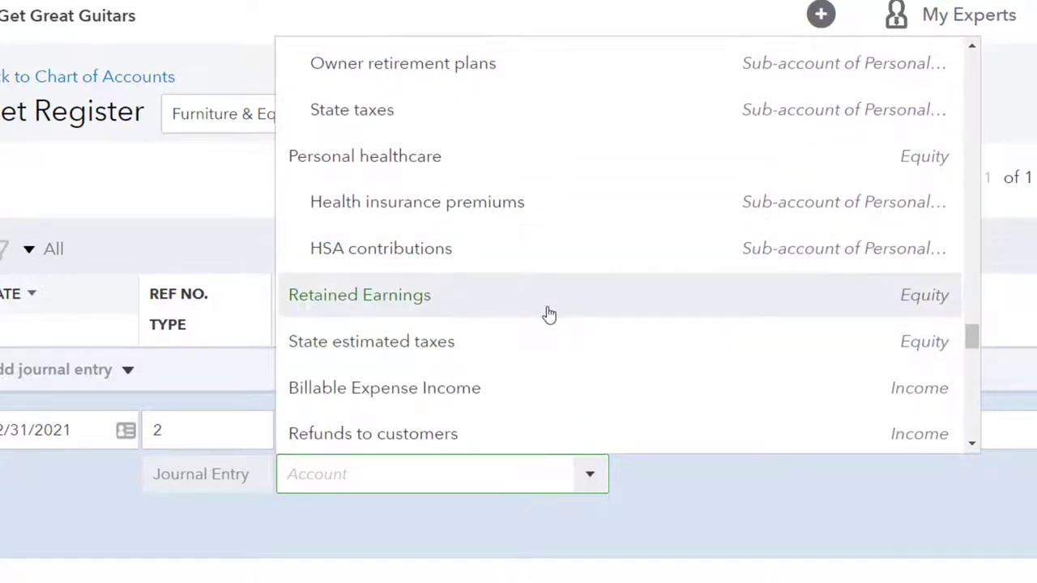
click(548, 314)
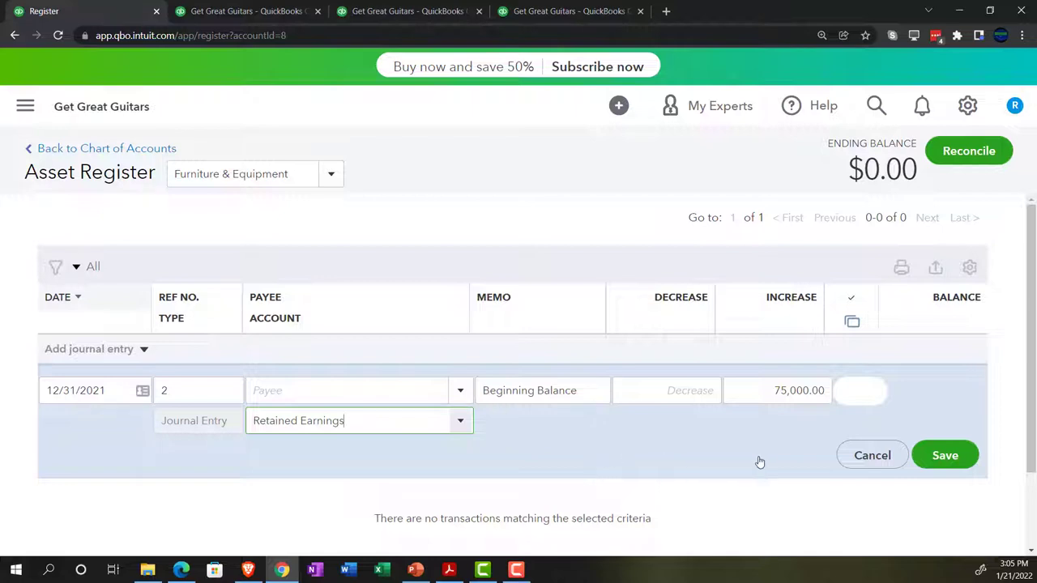
click(947, 465)
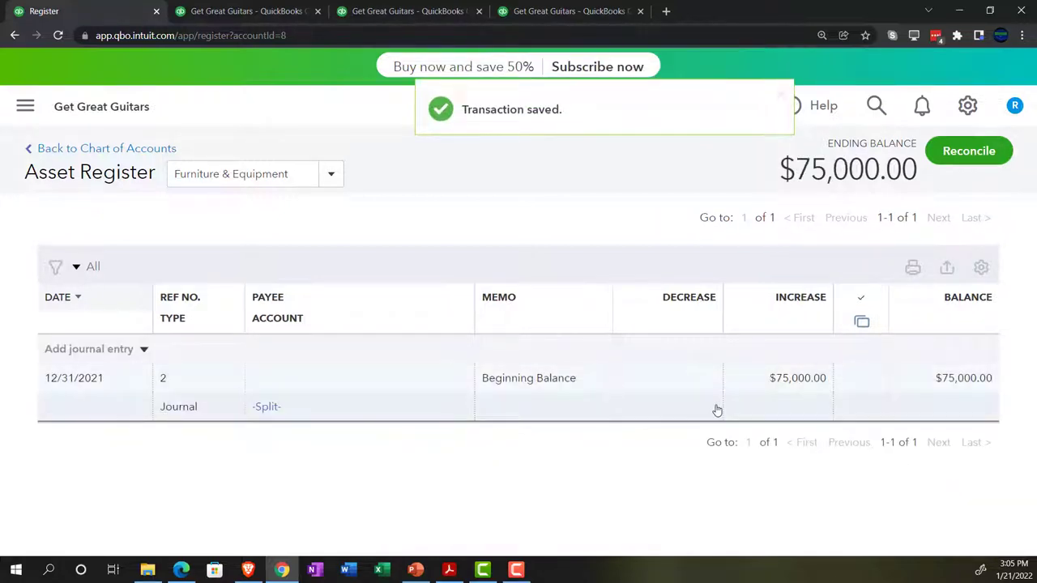
Rerun the Balance Sheet report for 01/01/2021 to 12/31/2021 and review the fixed assets, total assets and liabilities.
click(254, 12)
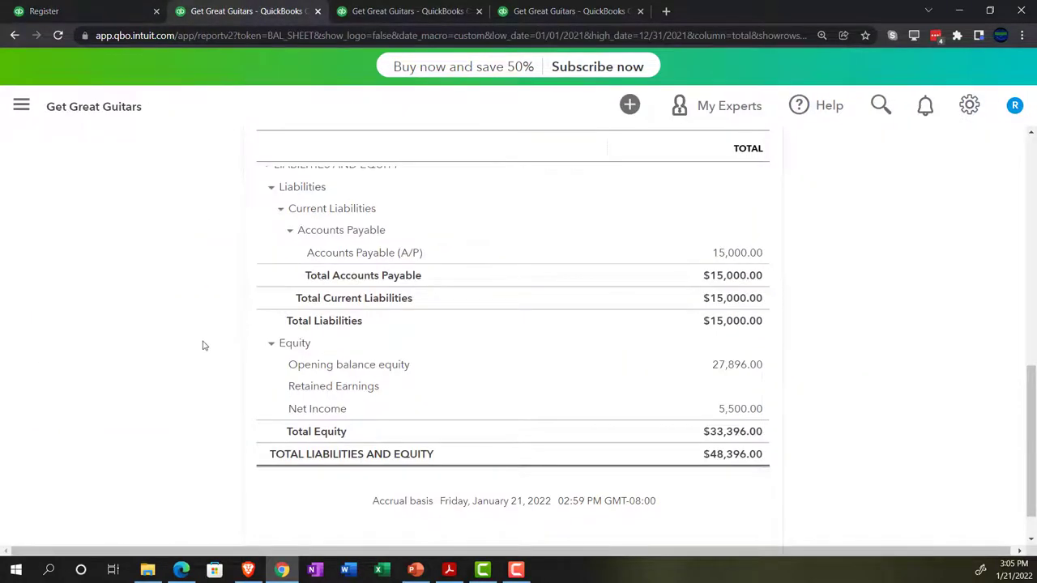
scroll(201, 343, up, 10)
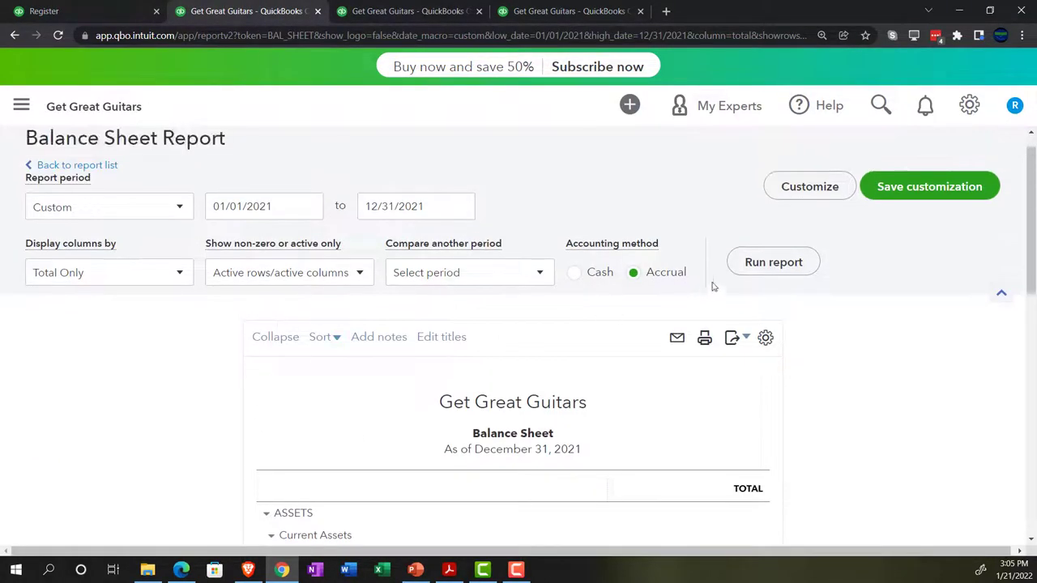
click(752, 262)
scroll(361, 369, down, 2)
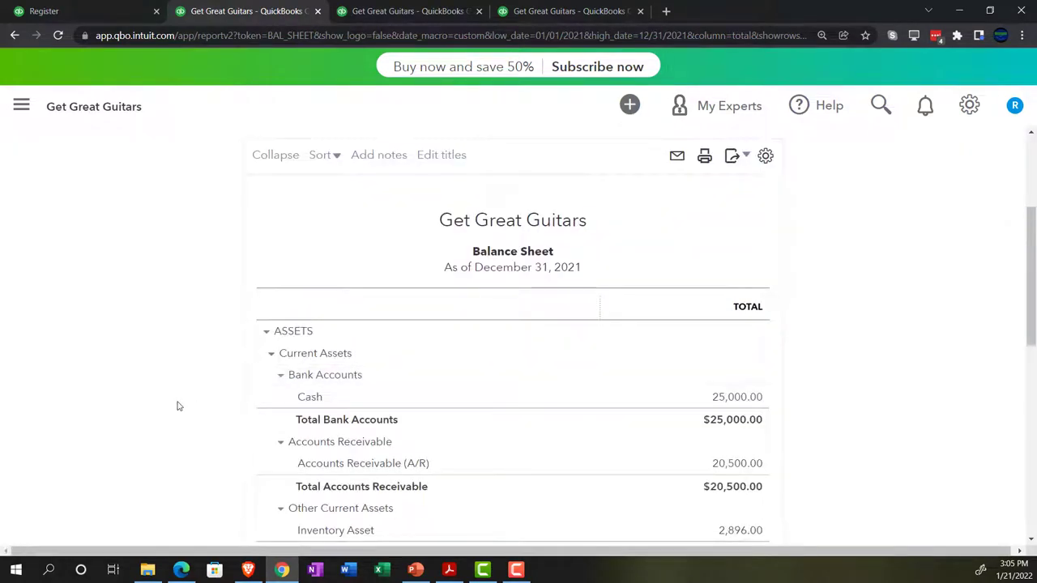
scroll(177, 405, down, 2)
scroll(180, 406, down, 1)
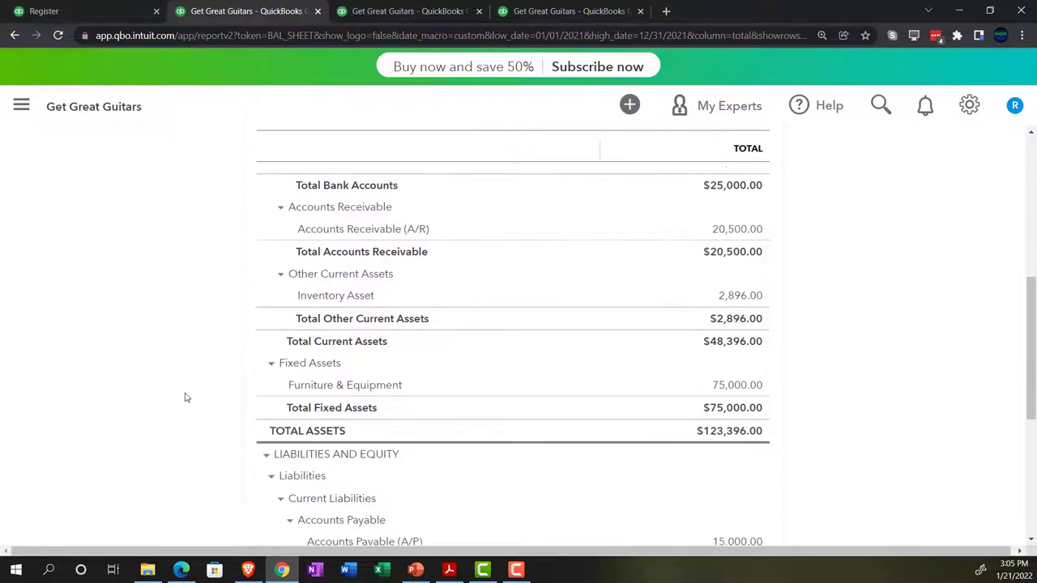
scroll(559, 385, down, 1)
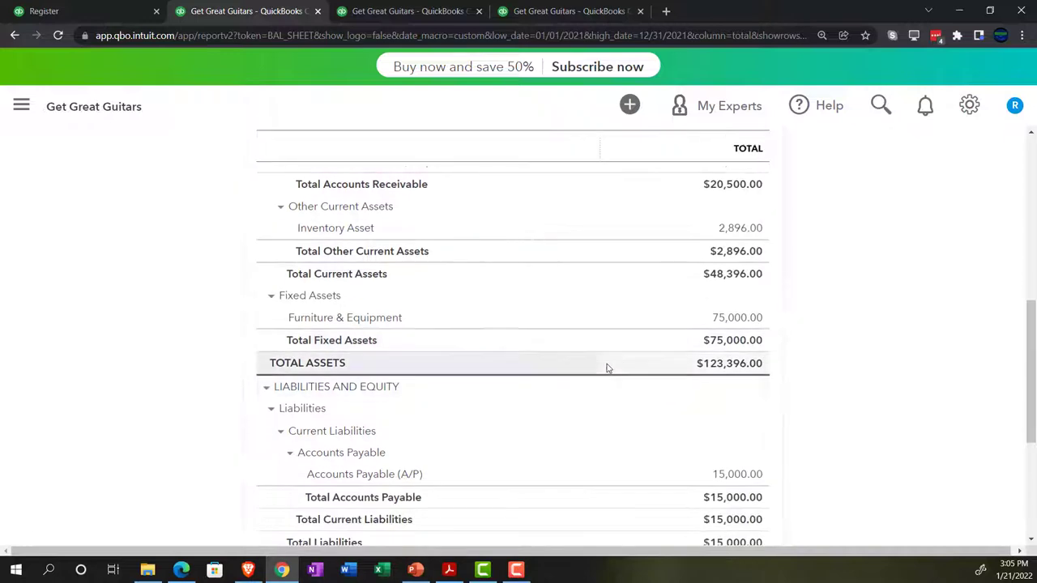
scroll(692, 320, down, 1)
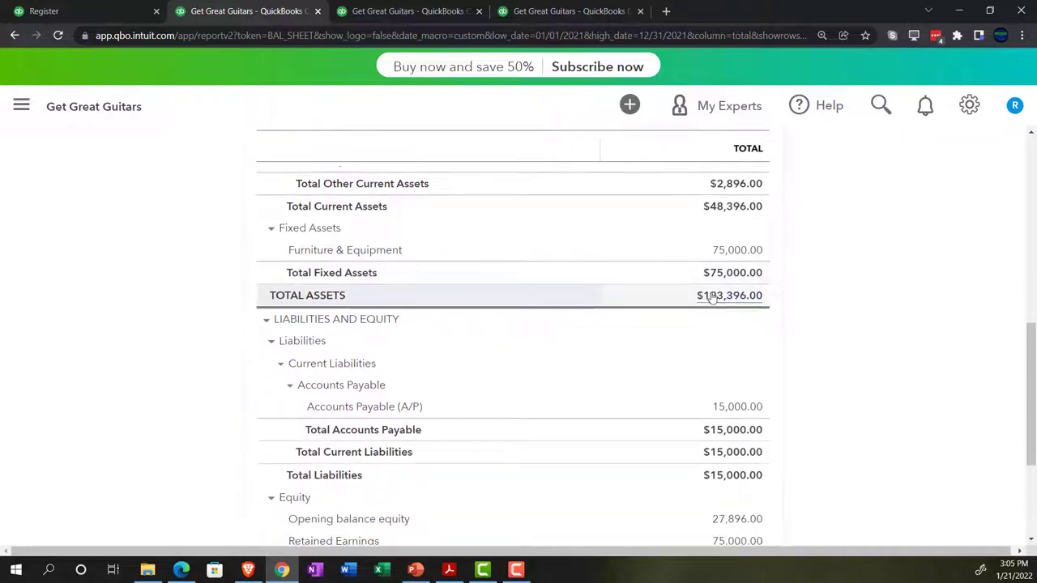
Drill down from the Furniture & Equipment balance to its transaction report and open the 12/31/2021 journal entry.
click(733, 251)
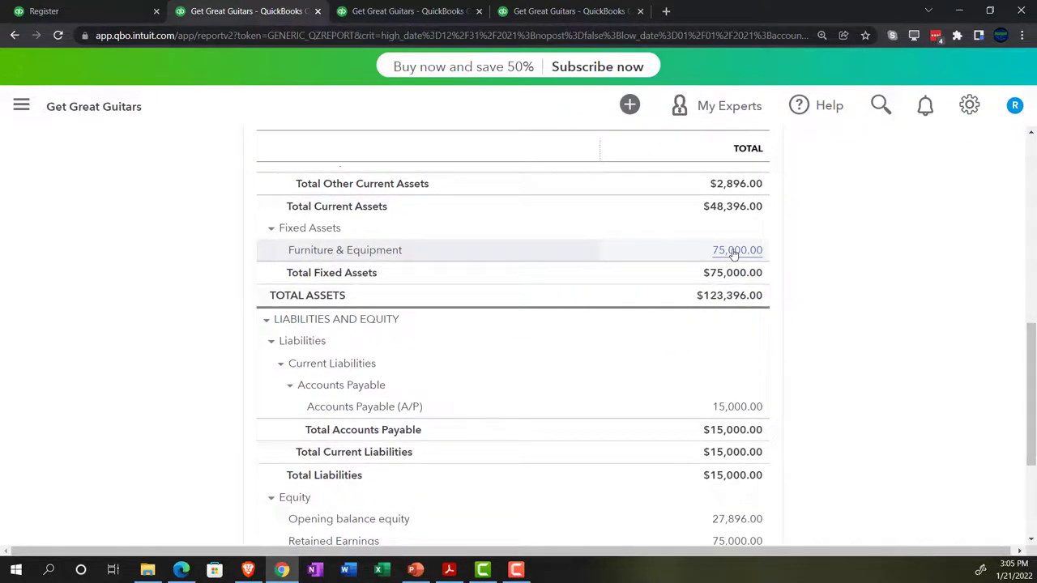
scroll(735, 317, down, 2)
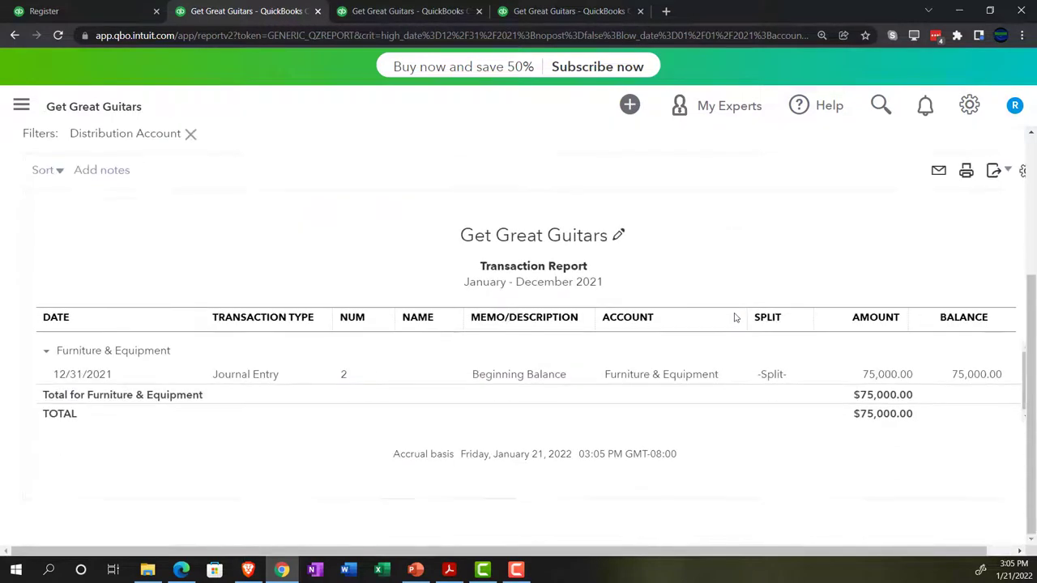
key(ctrl+plus)
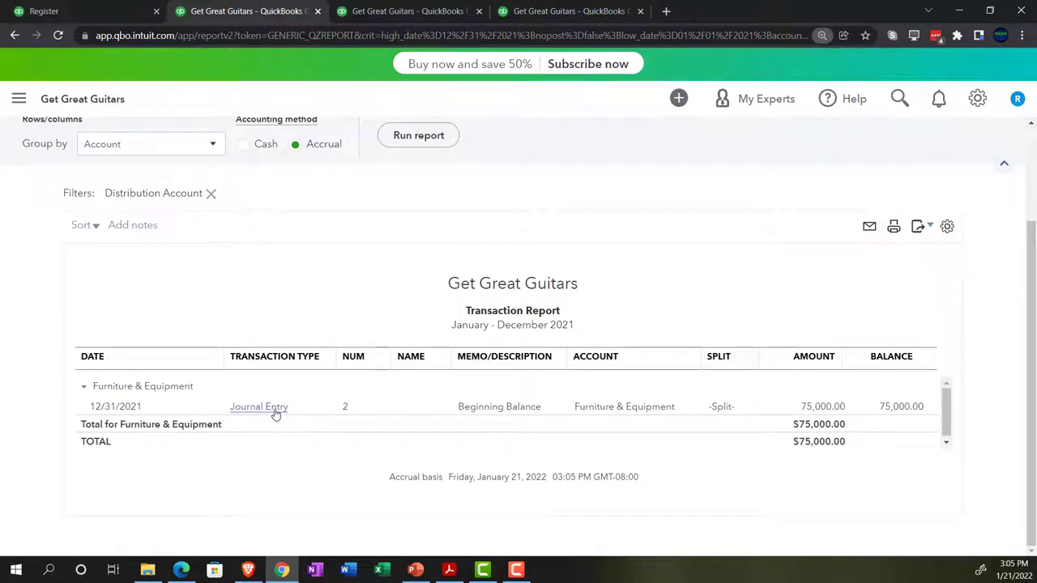
click(826, 409)
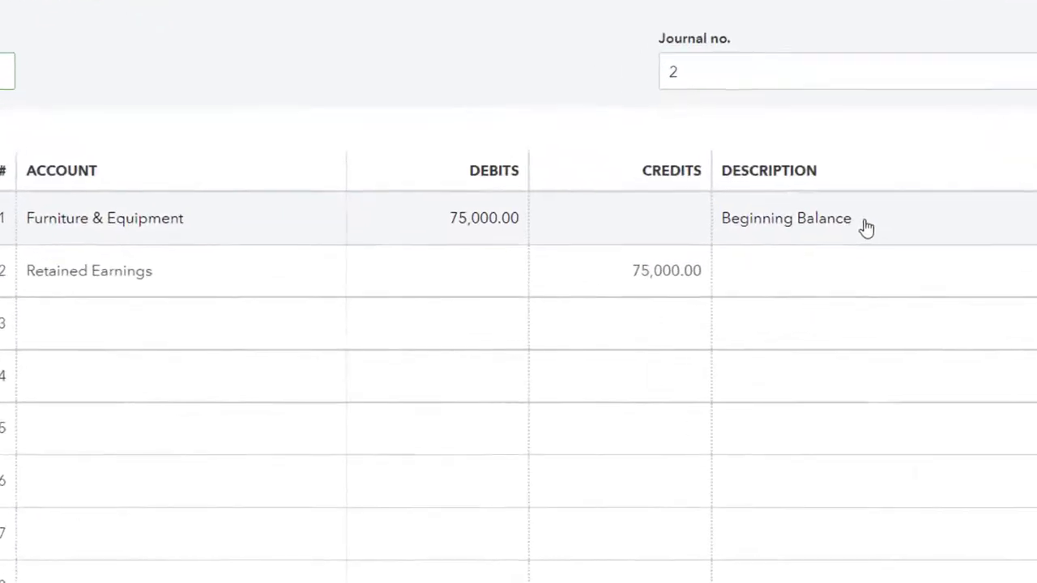
Give the Retained Earnings line the description Beginning Balance, then save and close the journal entry.
click(636, 266)
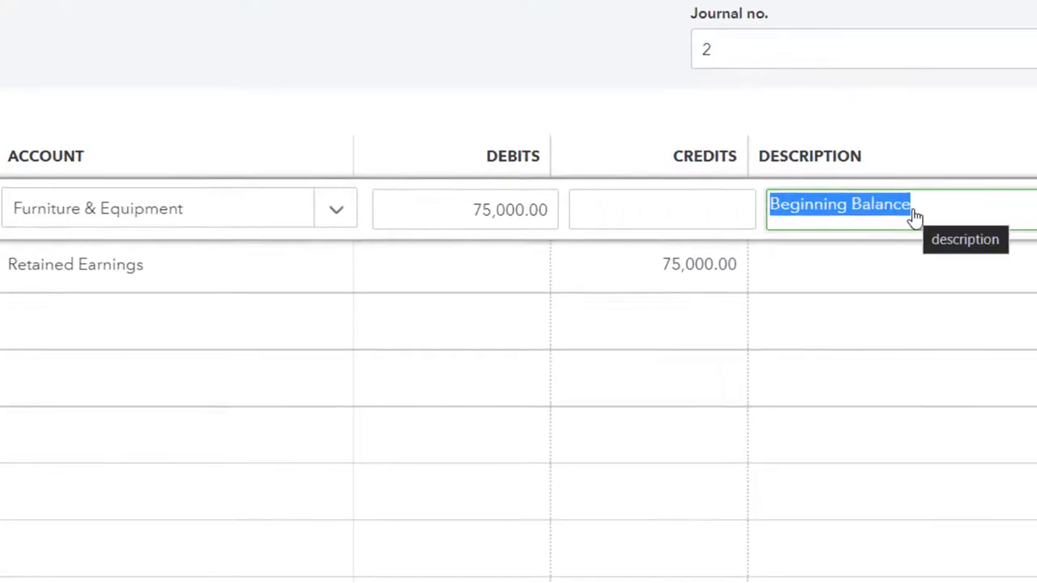
click(842, 274)
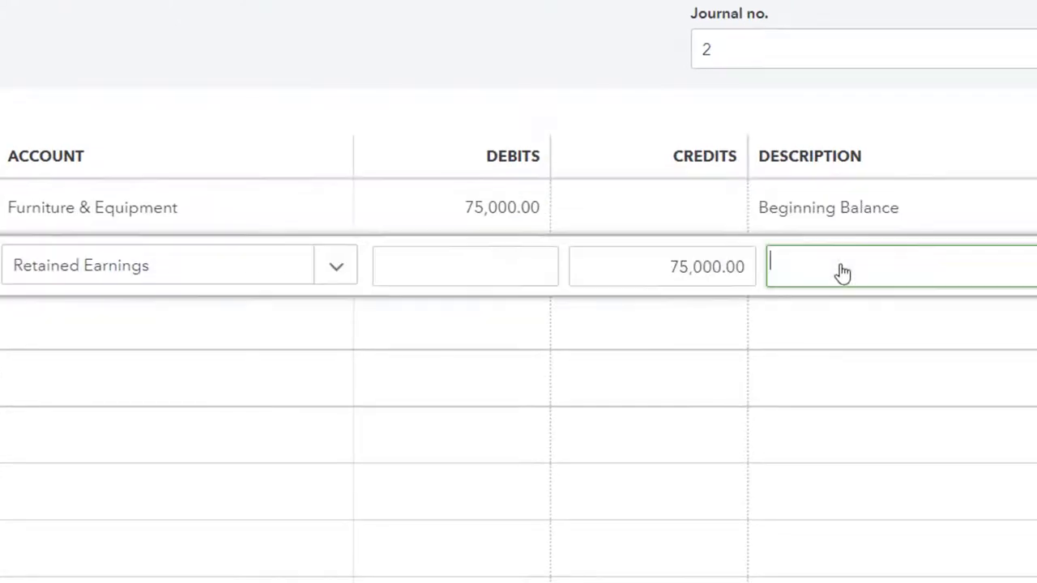
key(Tab)
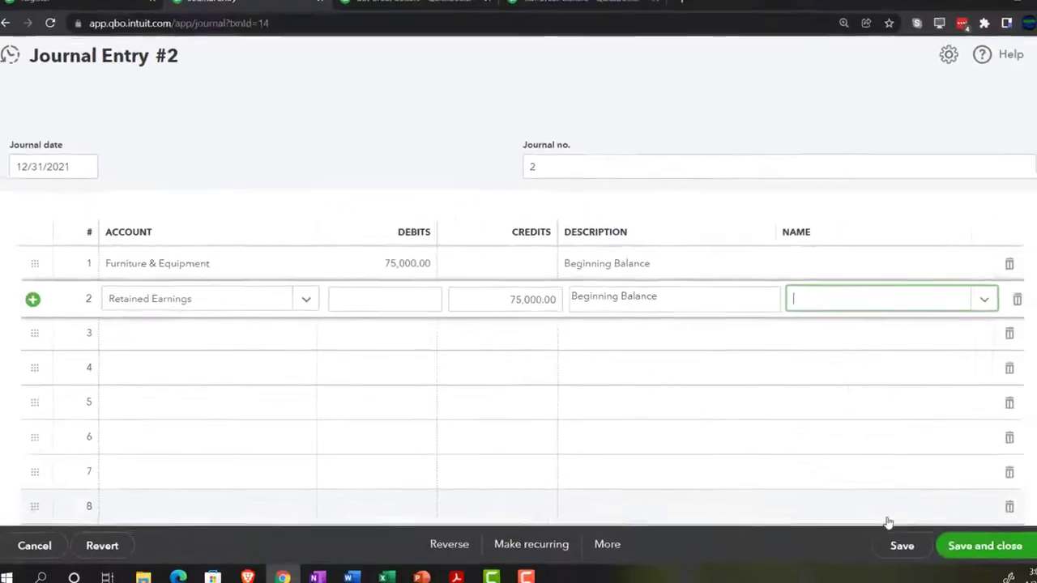
click(984, 549)
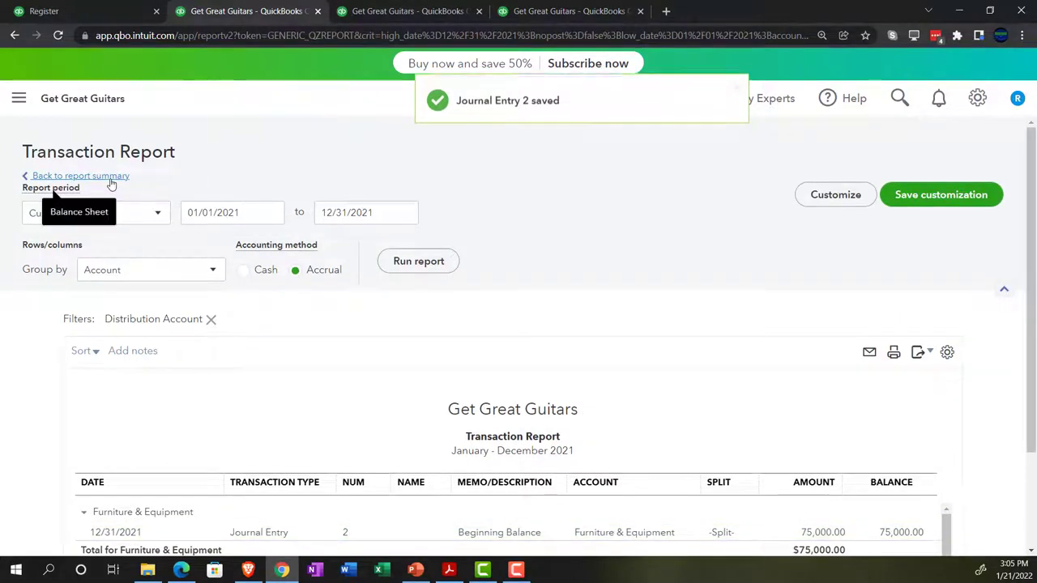
Return from the transaction report to the Balance Sheet and review its lower sections.
click(108, 177)
scroll(149, 306, down, 10)
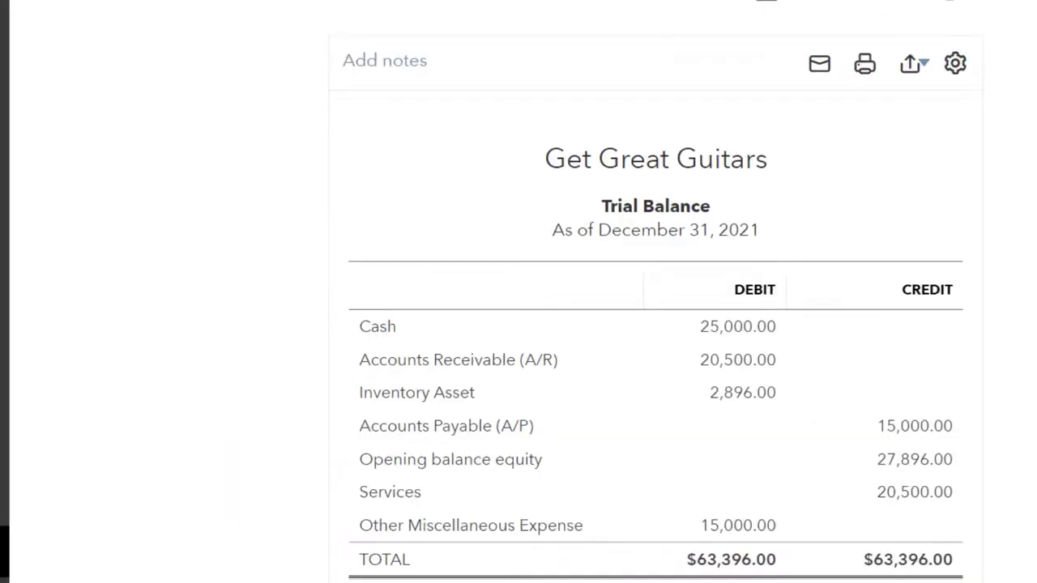
Duplicate the Trial Balance browser tab and open the Trial Balance report from the report list there.
right_click(534, 9)
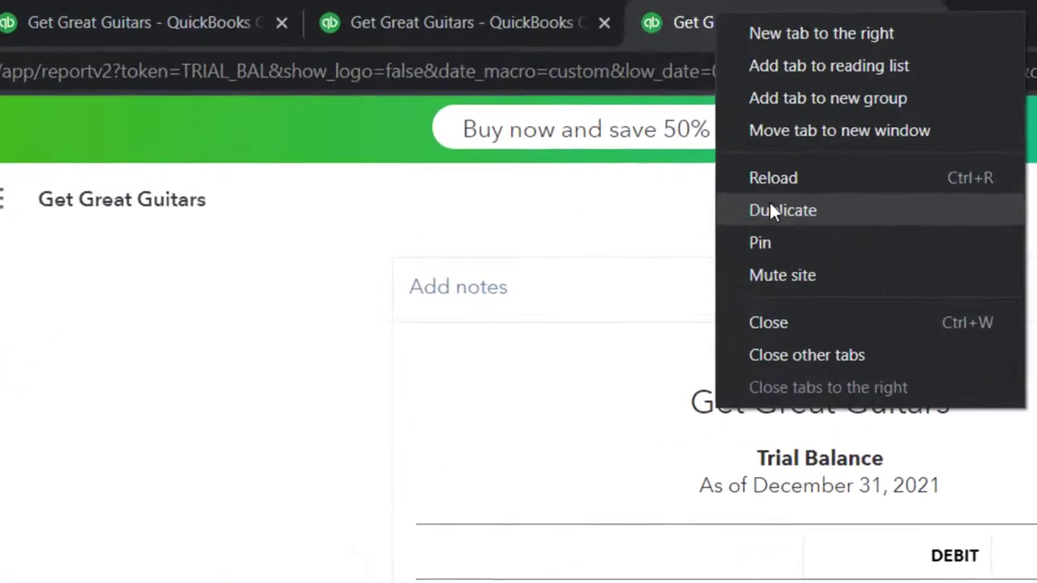
click(566, 104)
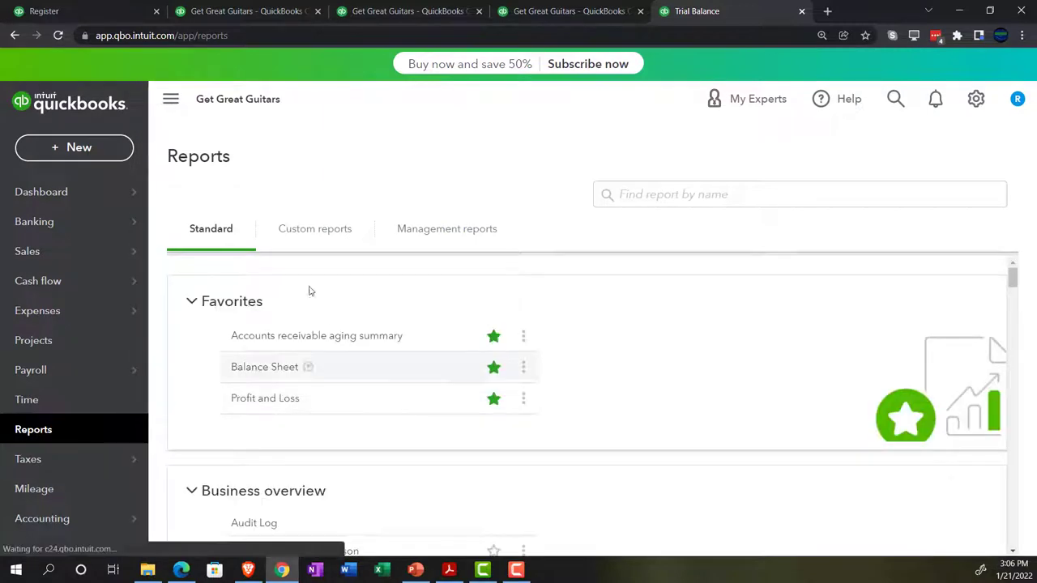
click(175, 101)
click(645, 194)
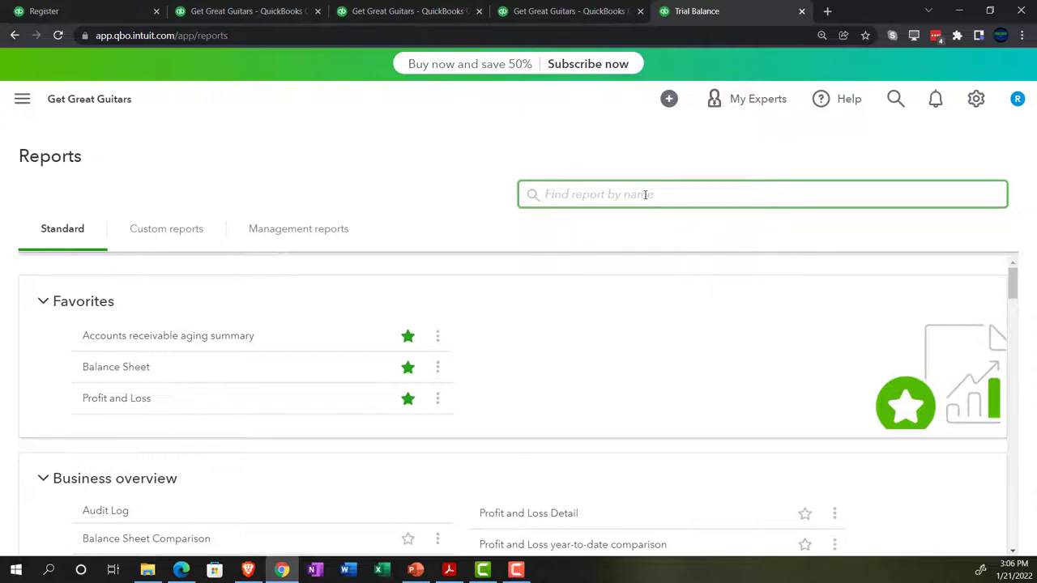
text(Trial)
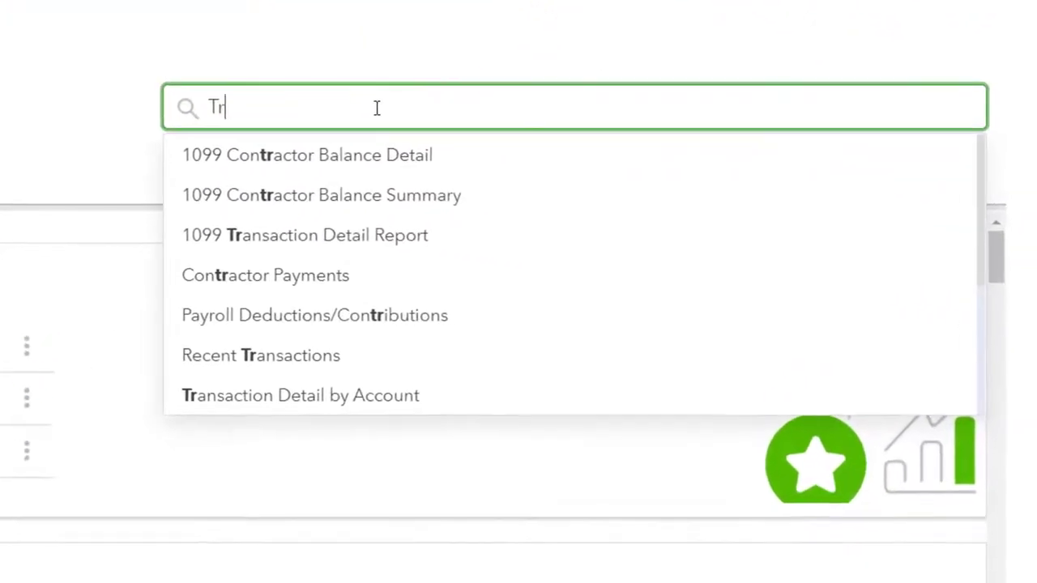
key(Down)
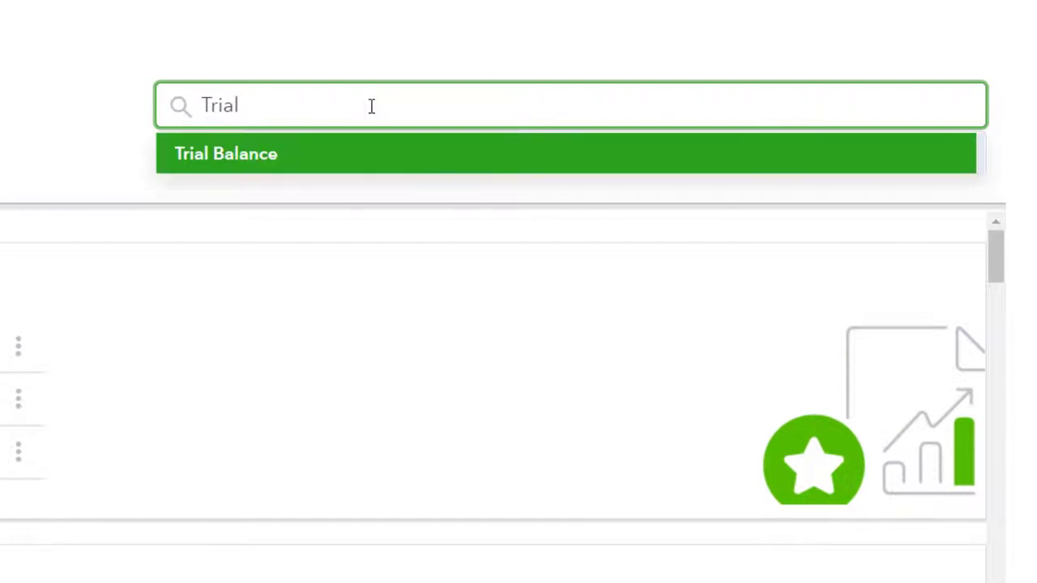
key(Return)
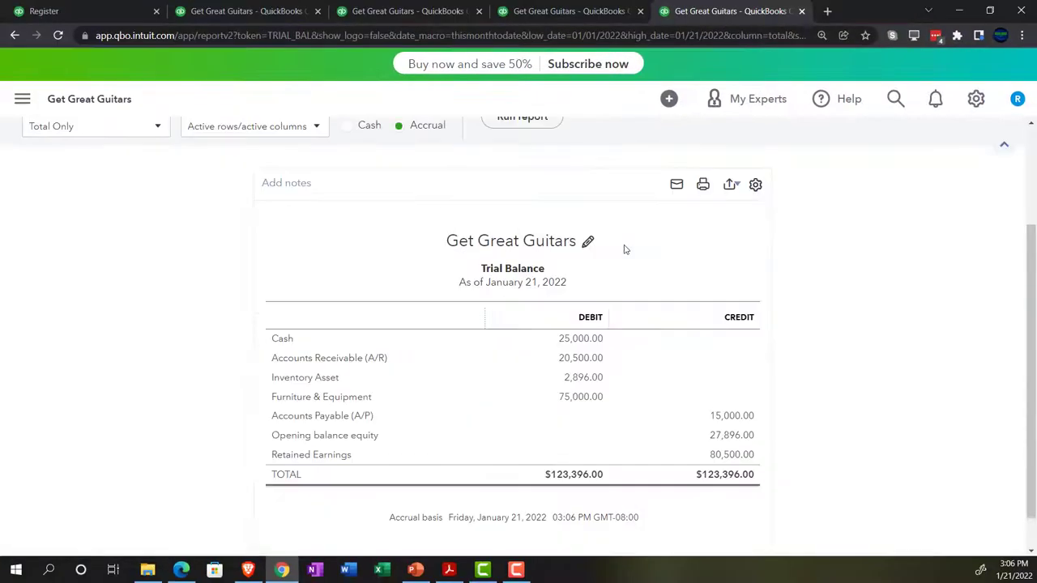
Go back to the report list and open the General Ledger report.
click(14, 36)
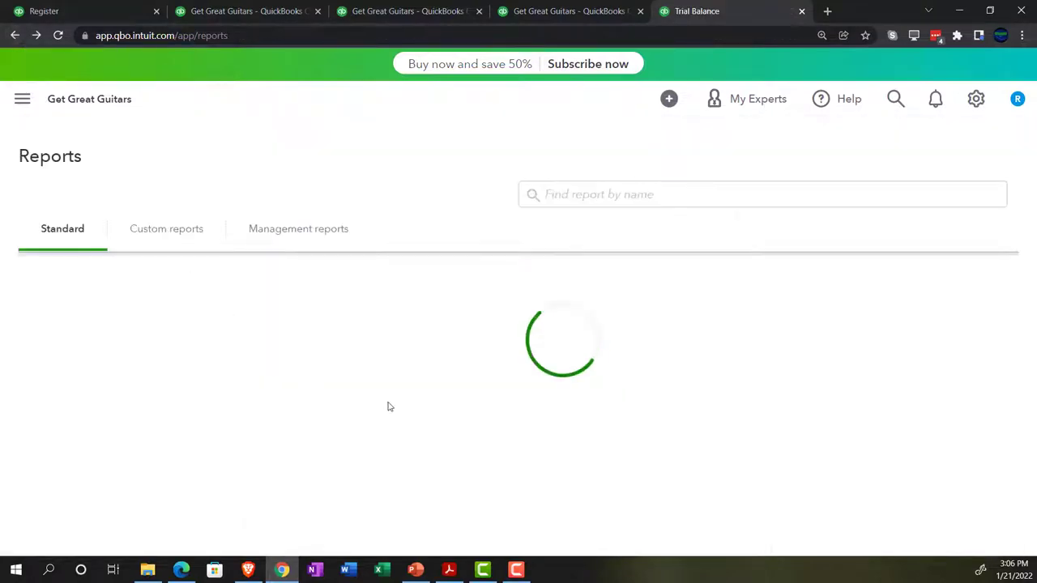
click(577, 197)
text(Gen)
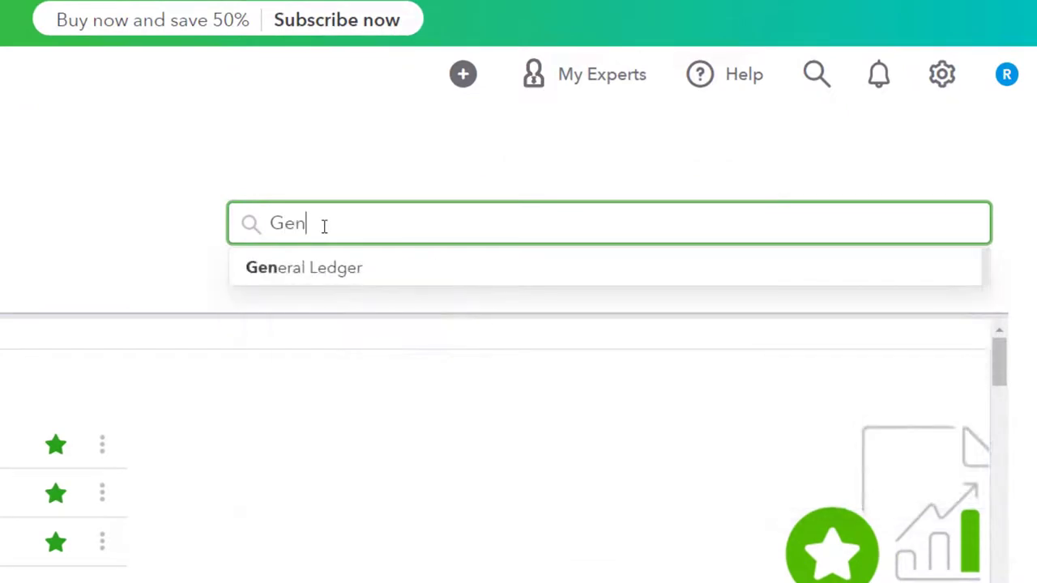
key(Down)
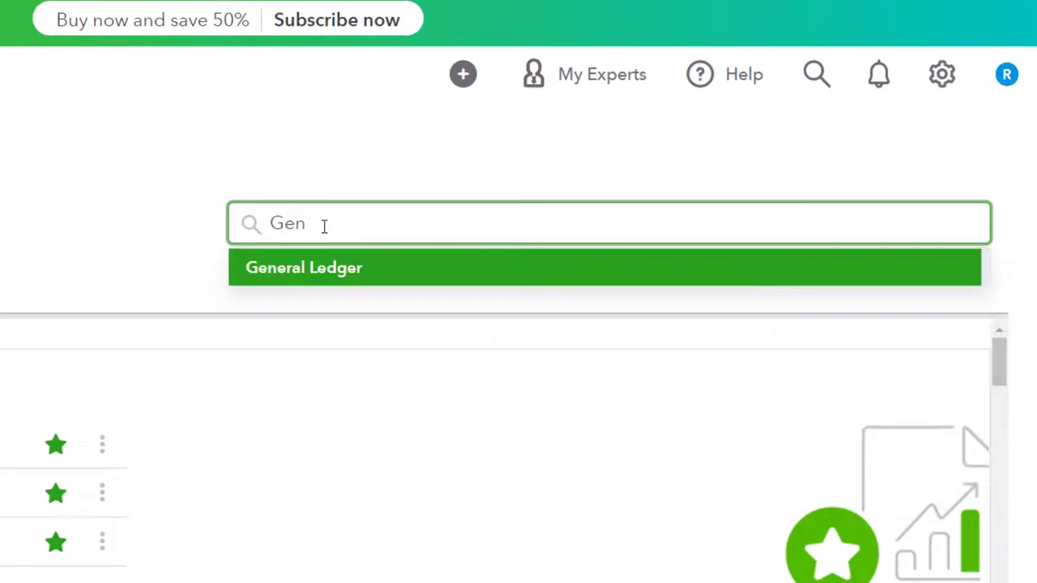
key(Return)
Run the General Ledger report for 01/01/2021 to 12/31/2021 and review the transactions through the expense accounts.
scroll(570, 305, down, 2)
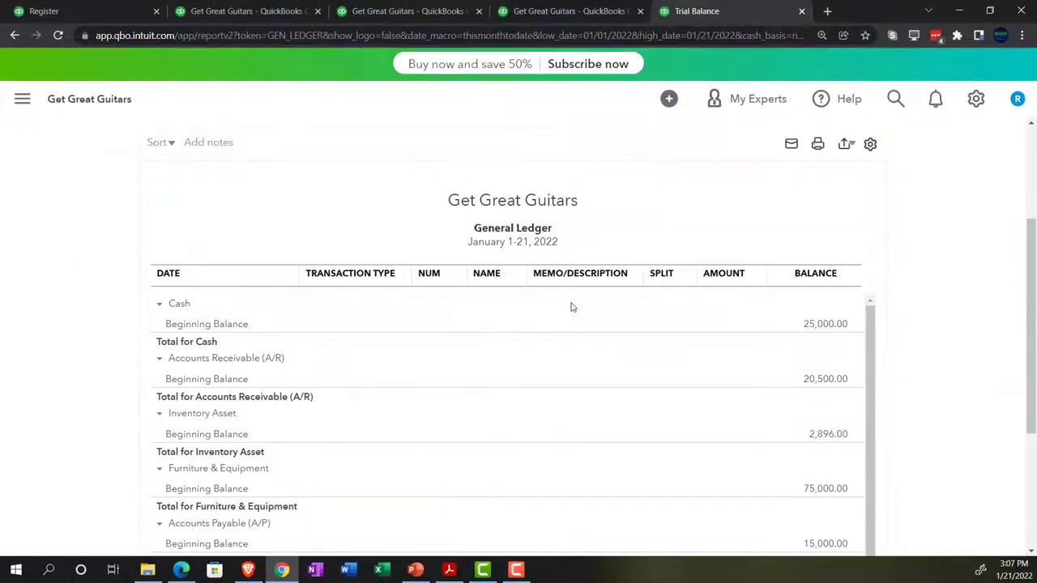
scroll(473, 347, up, 3)
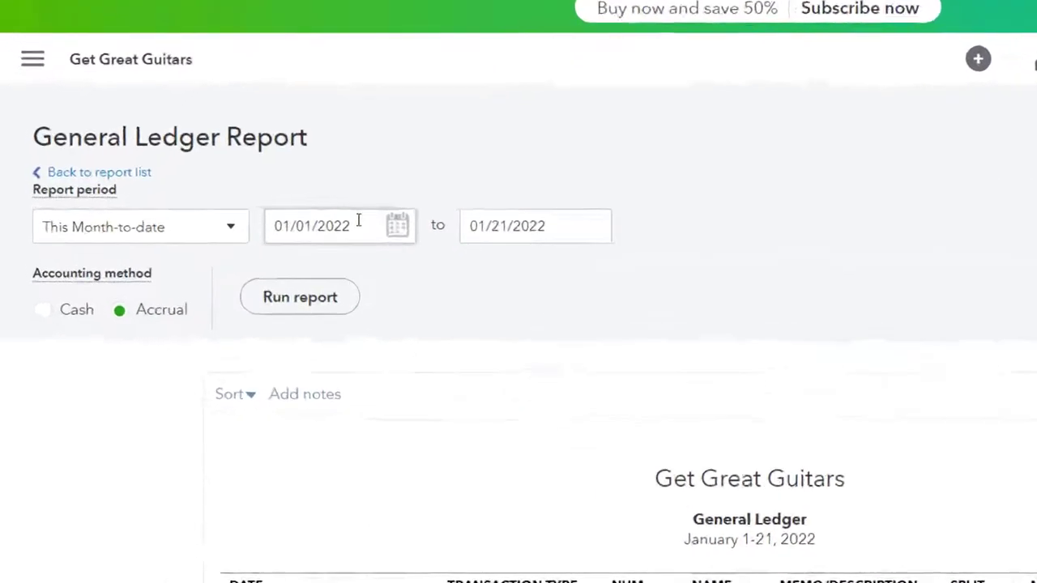
click(247, 213)
text(01)
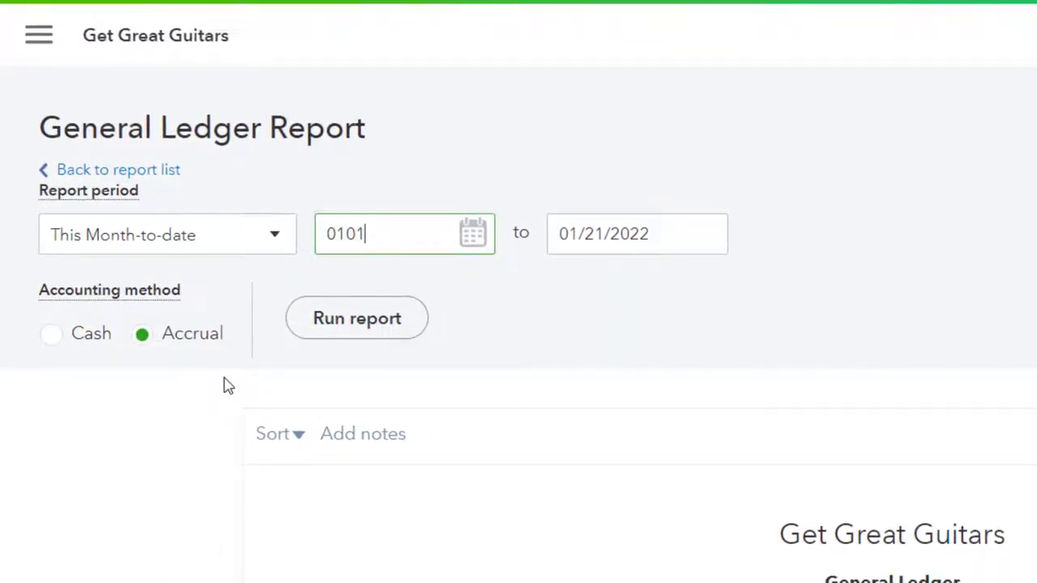
text(/01/2021)
key(Tab)
text(123121)
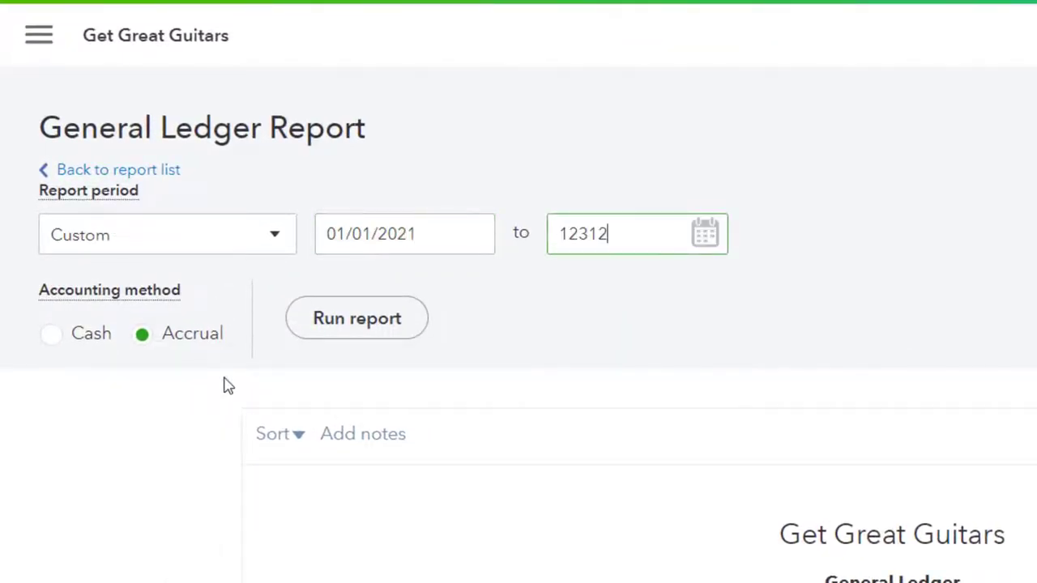
key(Tab)
click(336, 328)
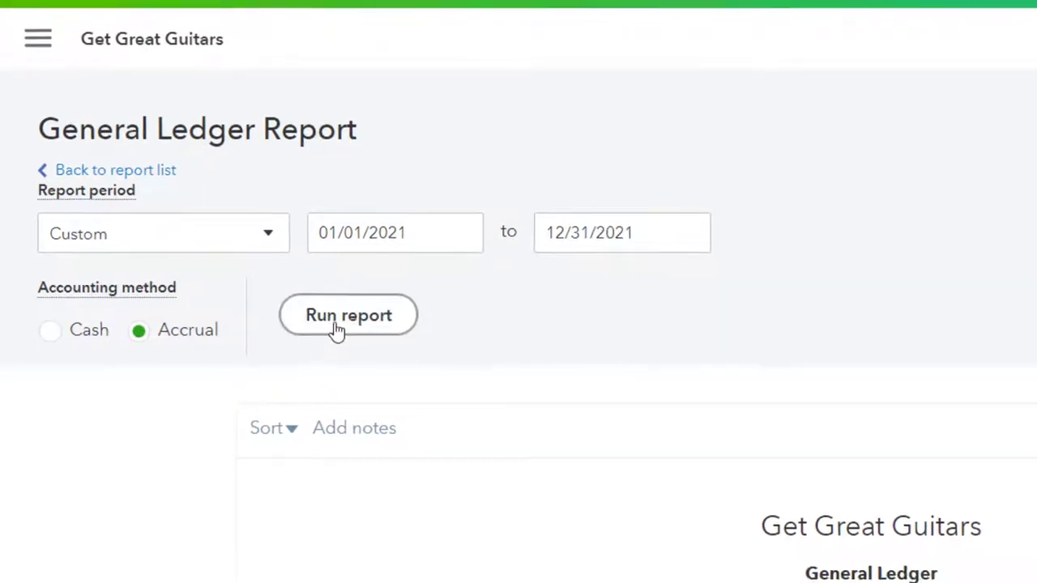
scroll(173, 396, down, 3)
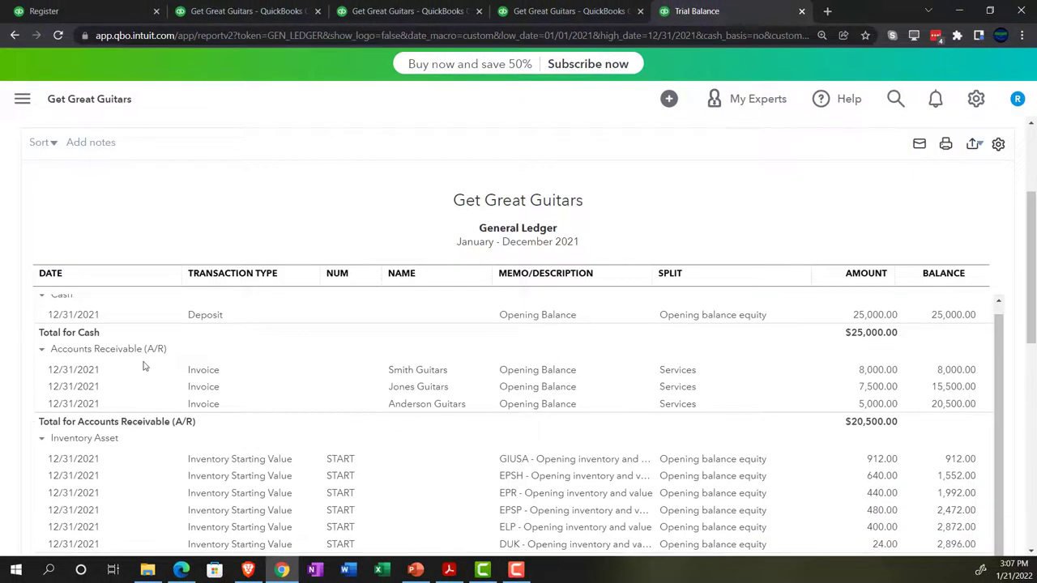
scroll(348, 407, down, 5)
scroll(348, 407, down, 3)
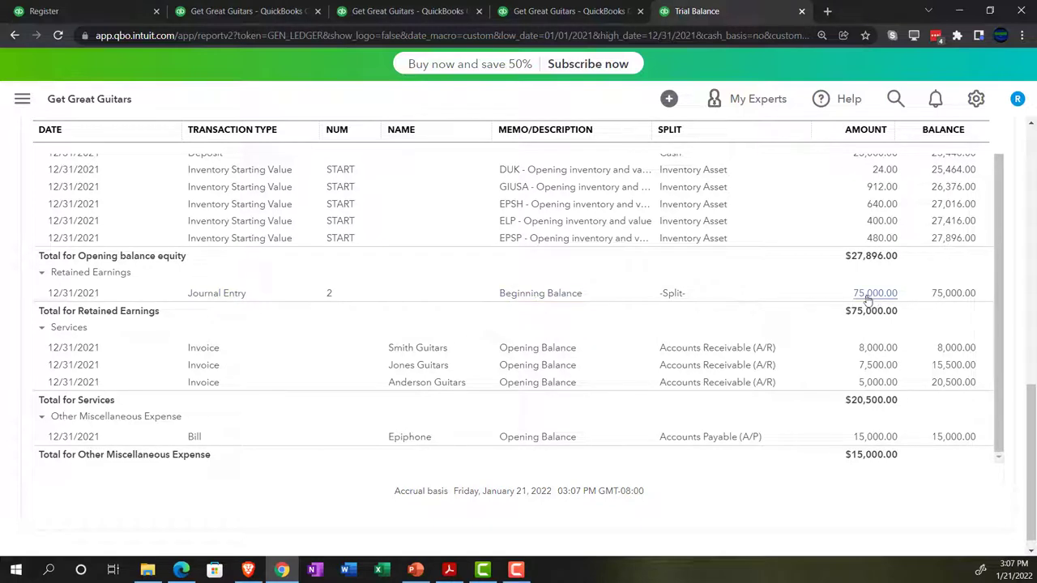
Return from the Furniture & Equipment register to the chart of accounts, then switch to the PDF of the 12/31/21 trial balance.
click(93, 11)
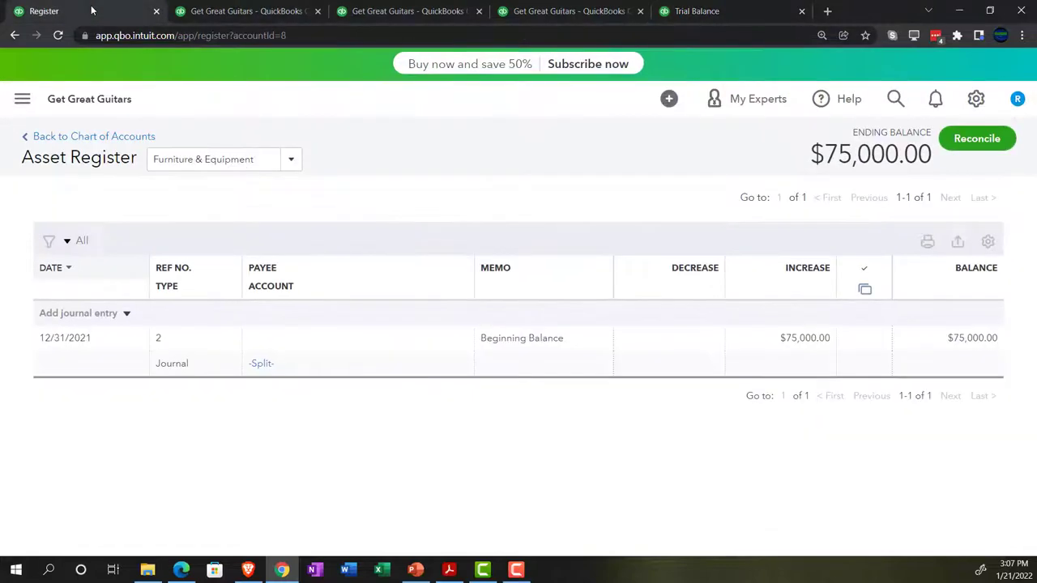
click(103, 138)
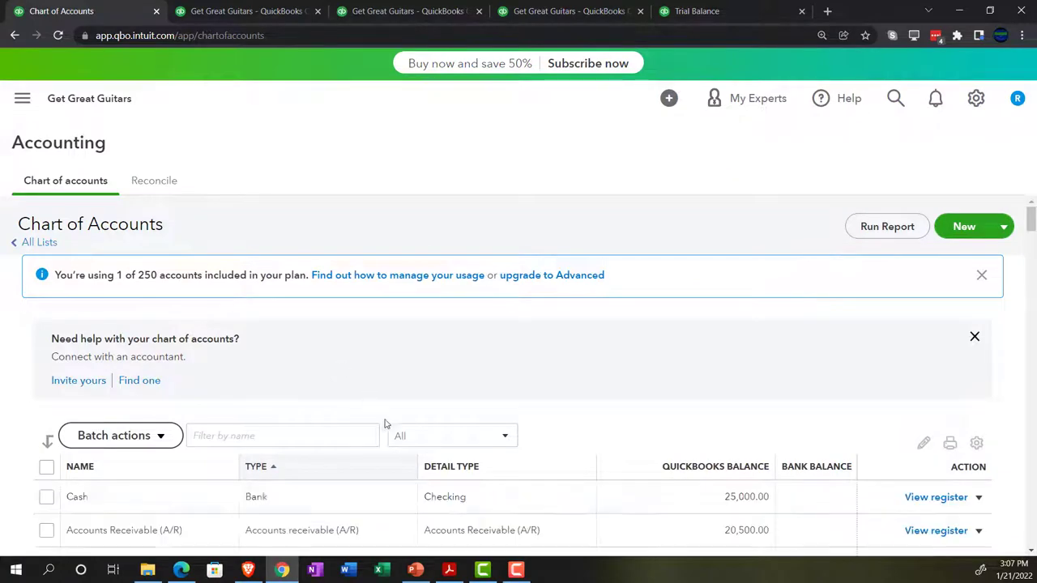
click(448, 571)
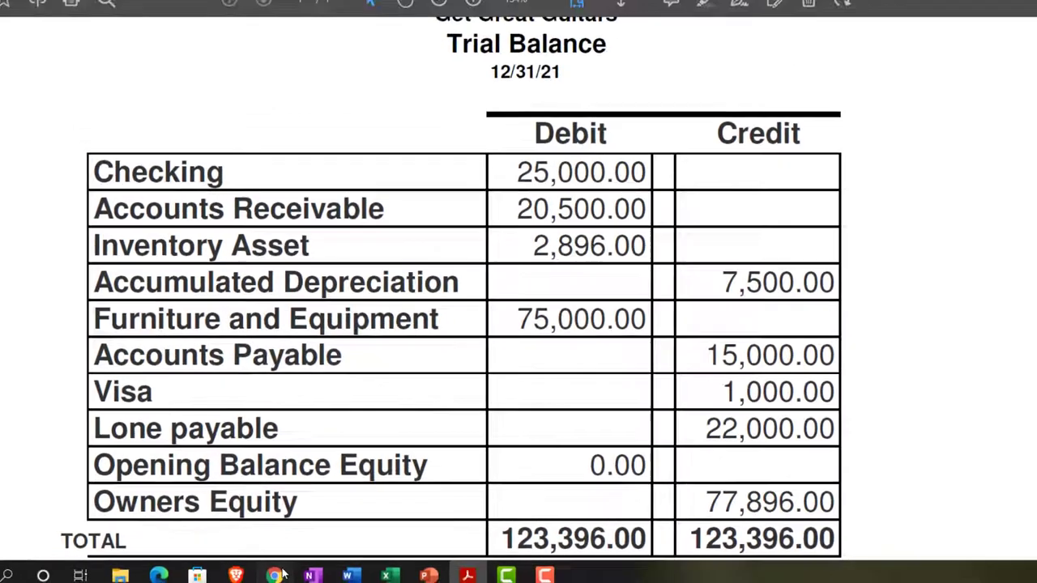
Switch back to QuickBooks and look through the fixed asset accounts in the chart of accounts for accumulated depreciation.
click(276, 574)
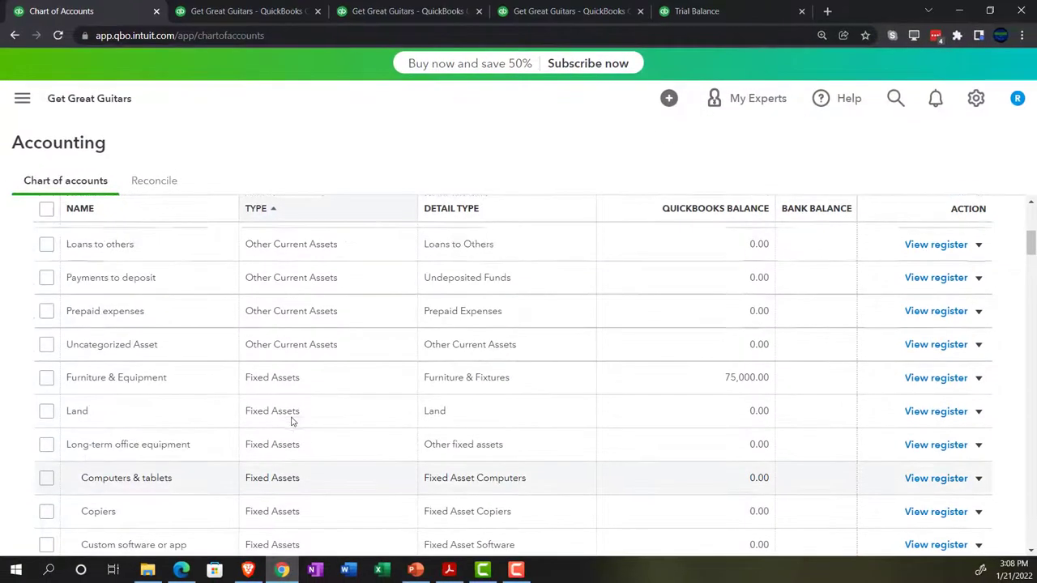
scroll(292, 421, up, 5)
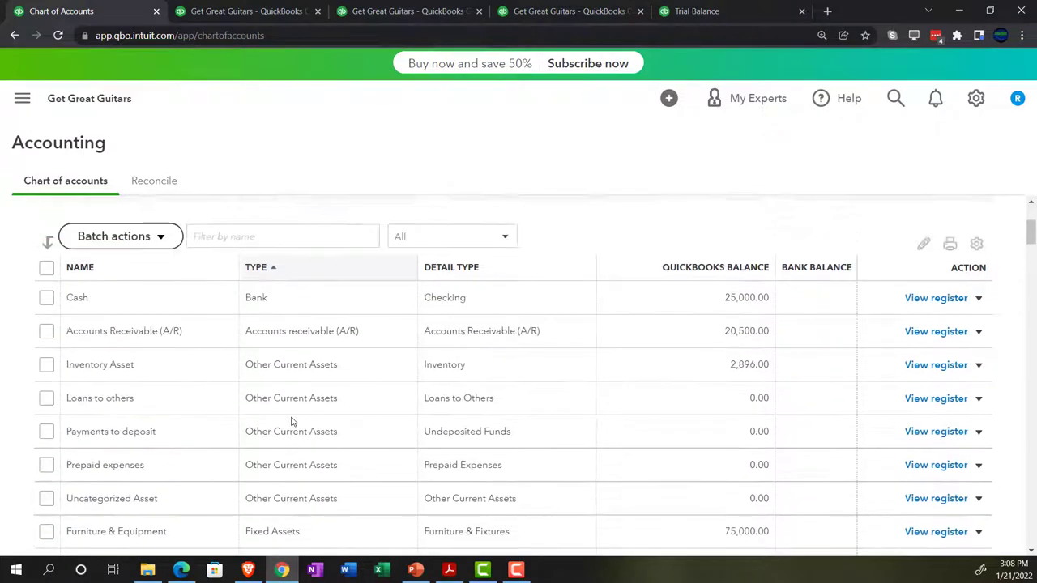
scroll(292, 420, down, 4)
scroll(292, 421, down, 2)
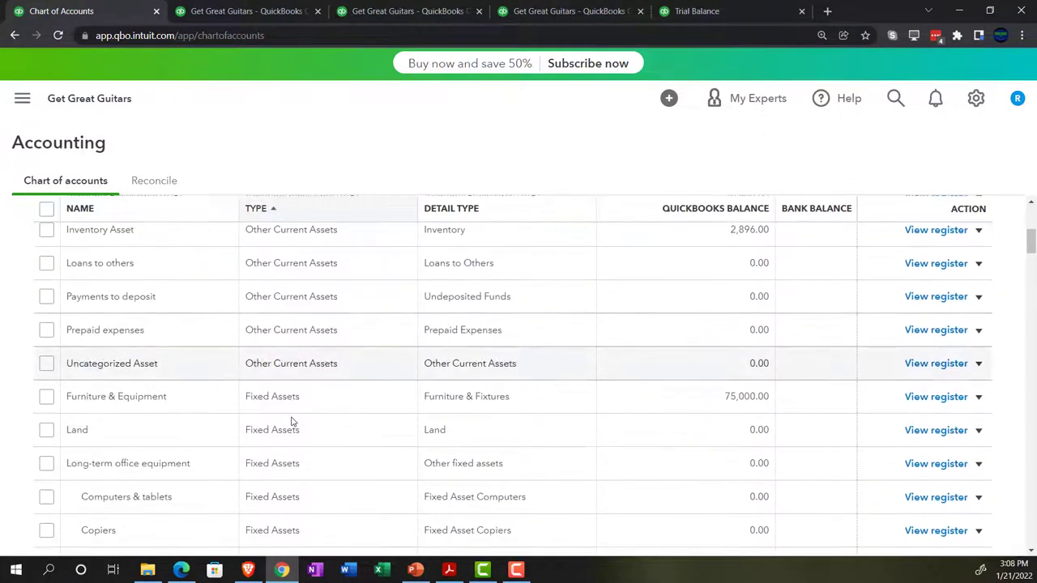
scroll(282, 343, down, 5)
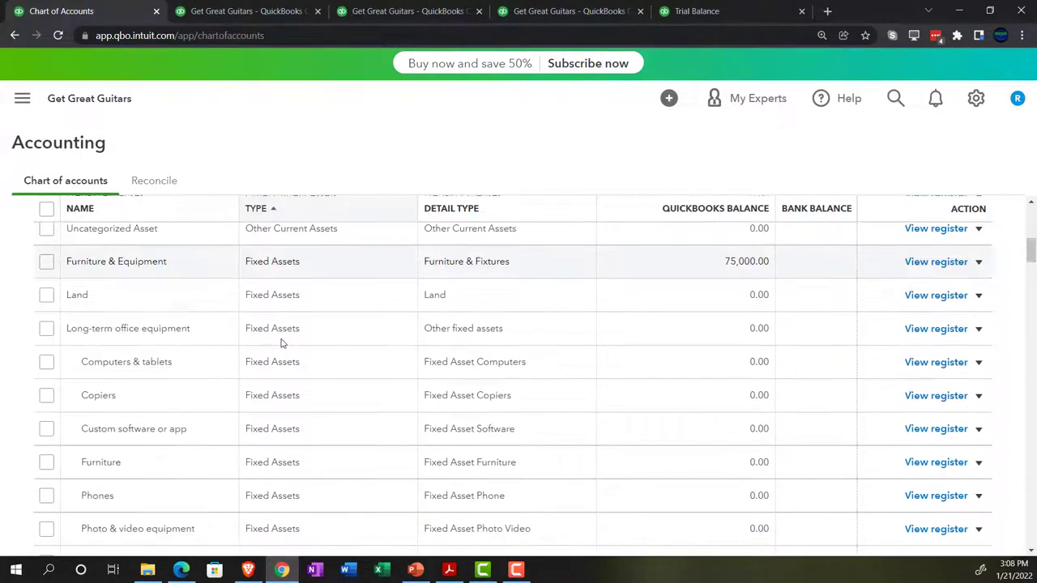
scroll(282, 343, down, 1)
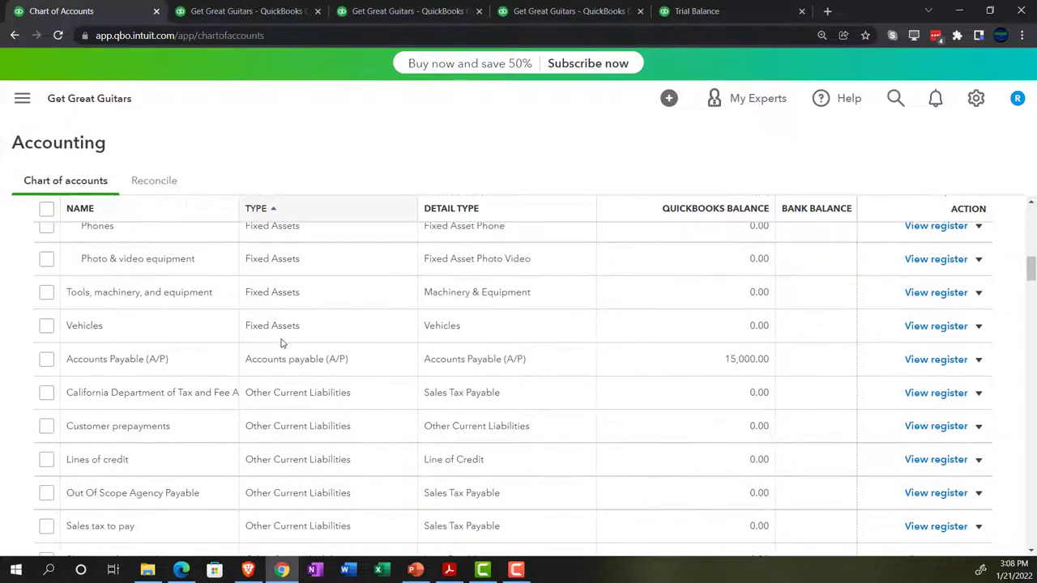
scroll(282, 343, up, 8)
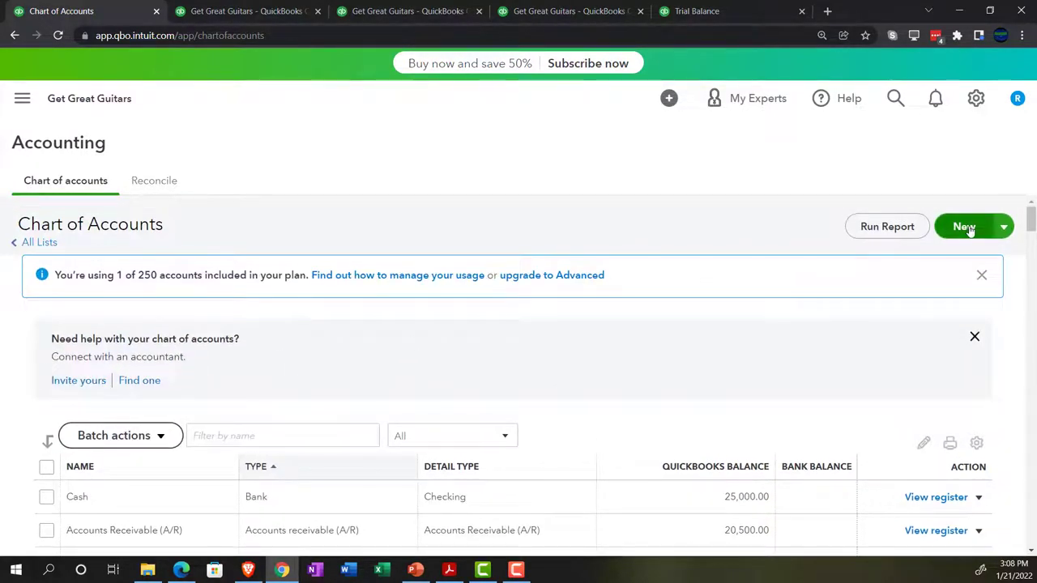
Start a new account of type Fixed Assets with the detail type Accumulated Depletion.
click(964, 227)
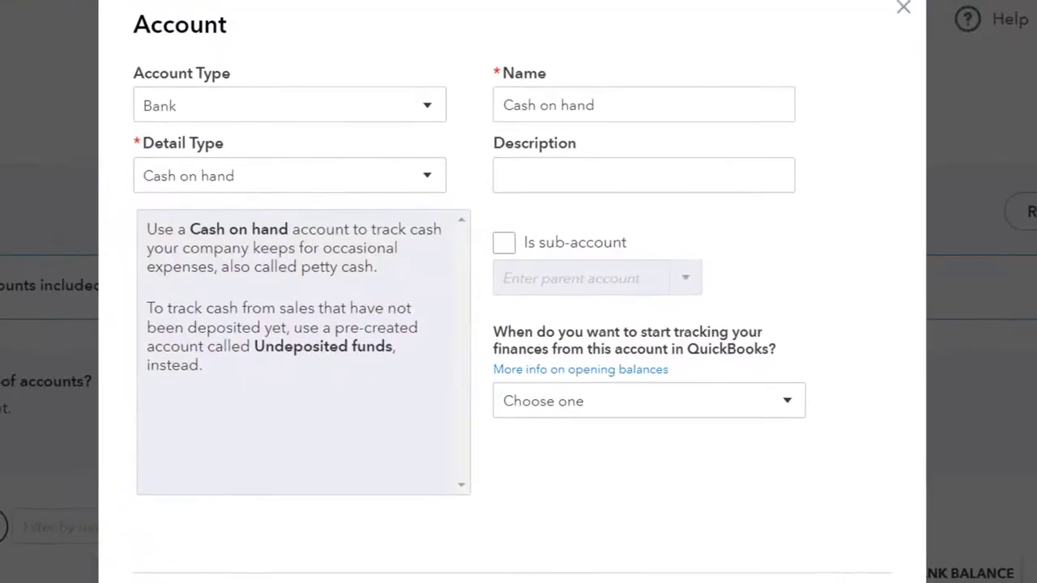
click(435, 110)
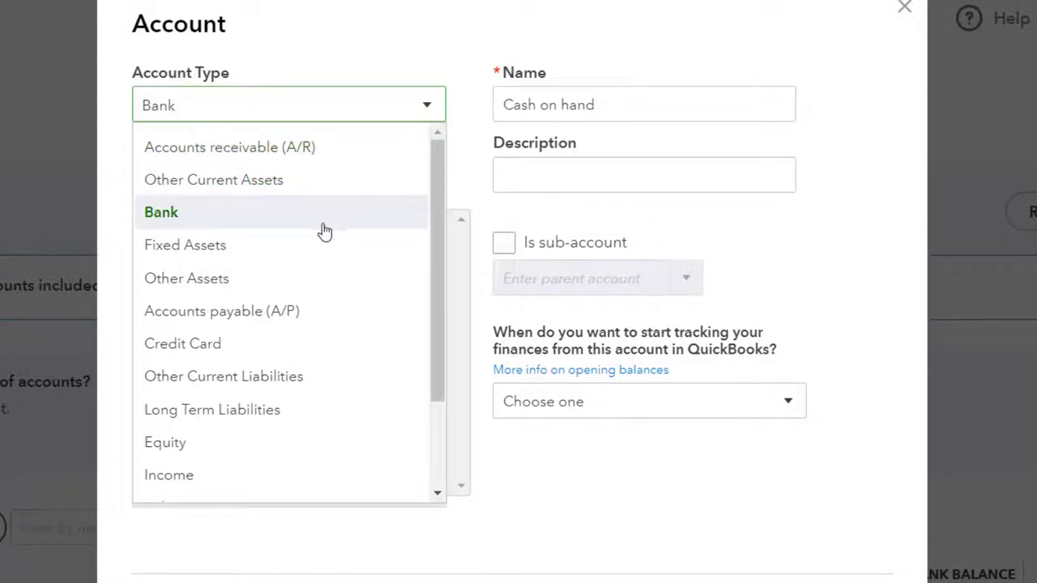
click(232, 253)
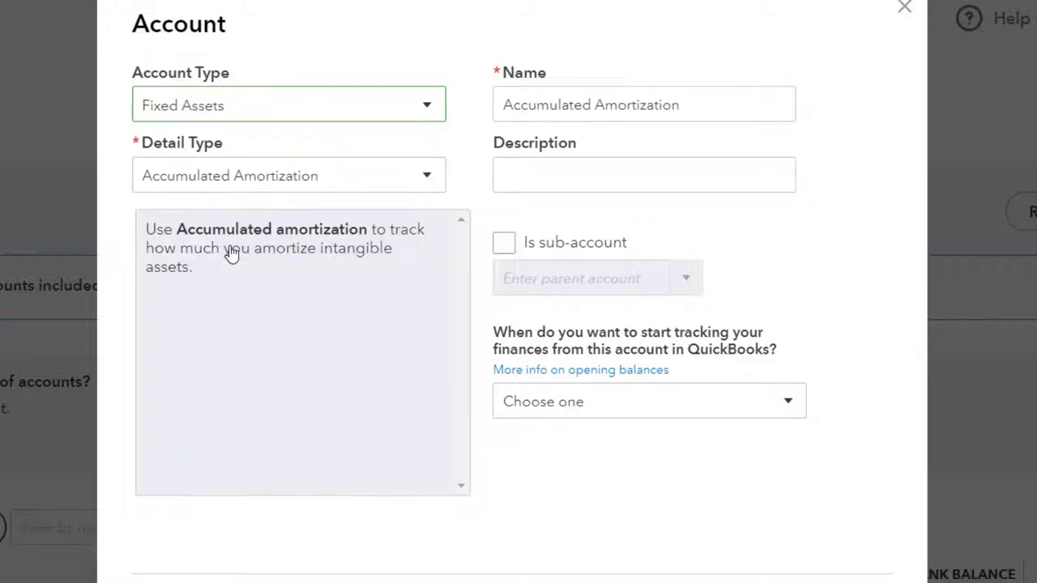
click(423, 176)
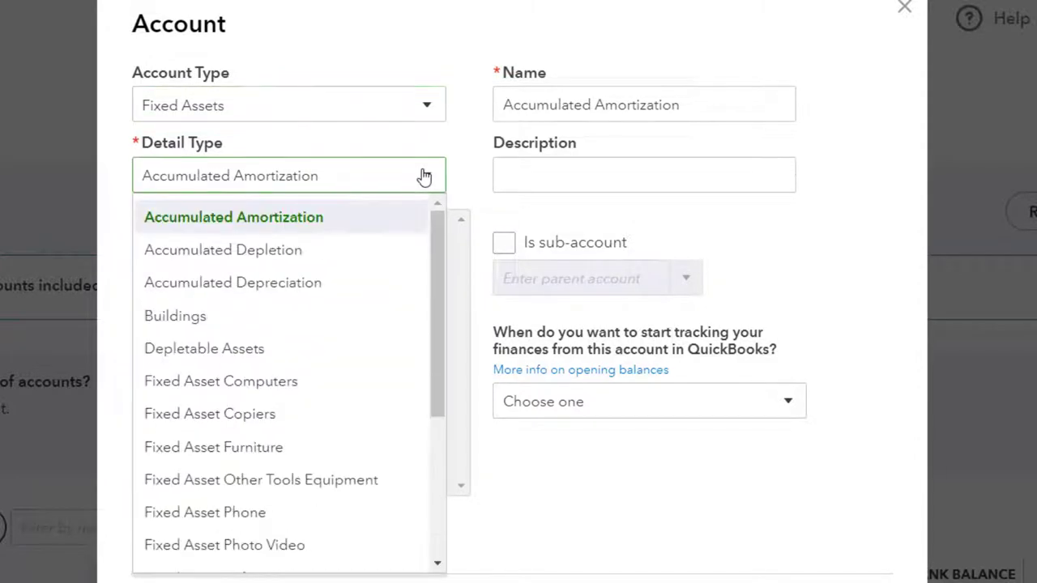
click(328, 251)
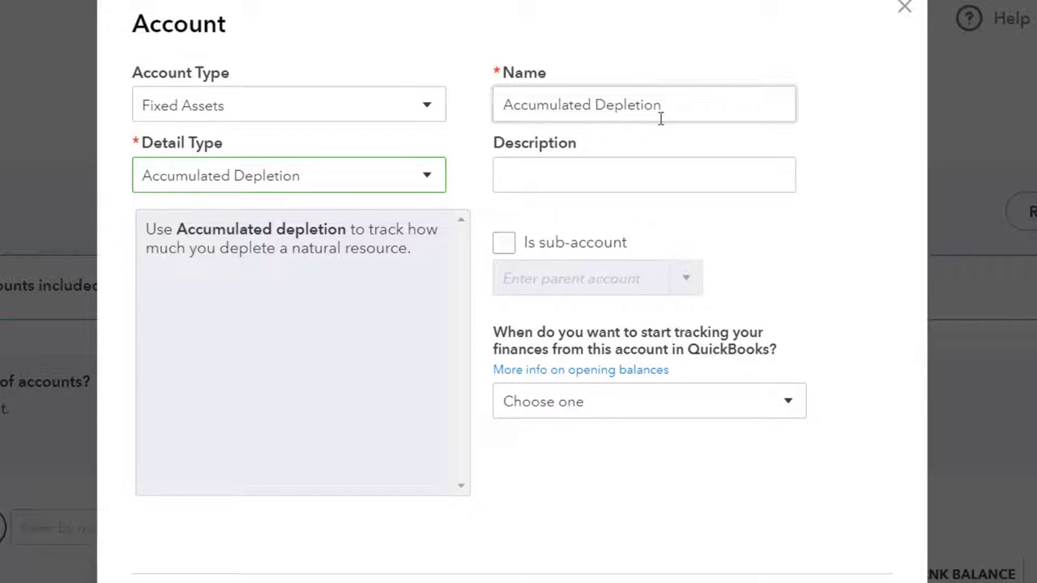
click(599, 175)
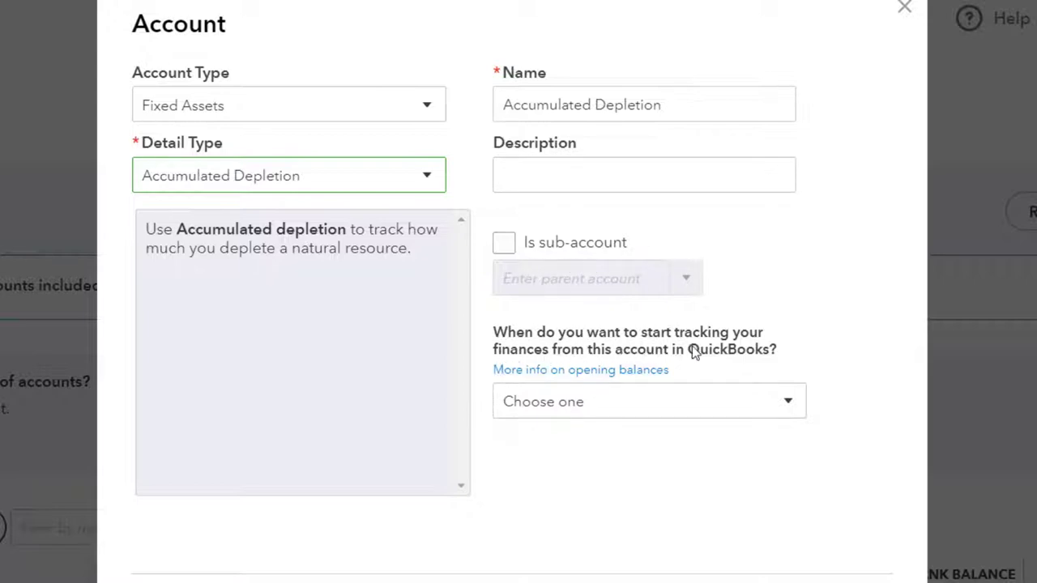
click(733, 349)
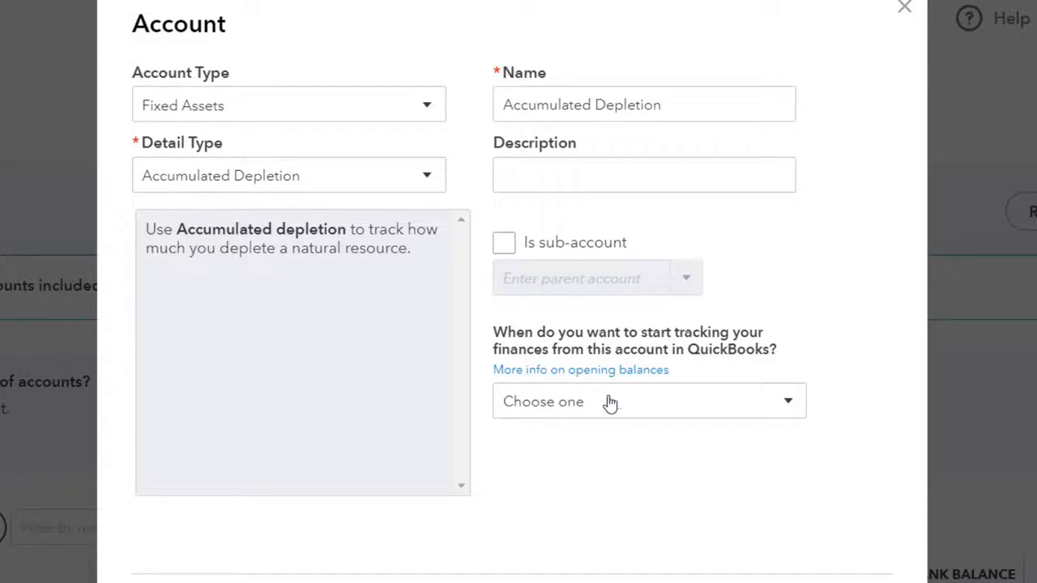
click(786, 405)
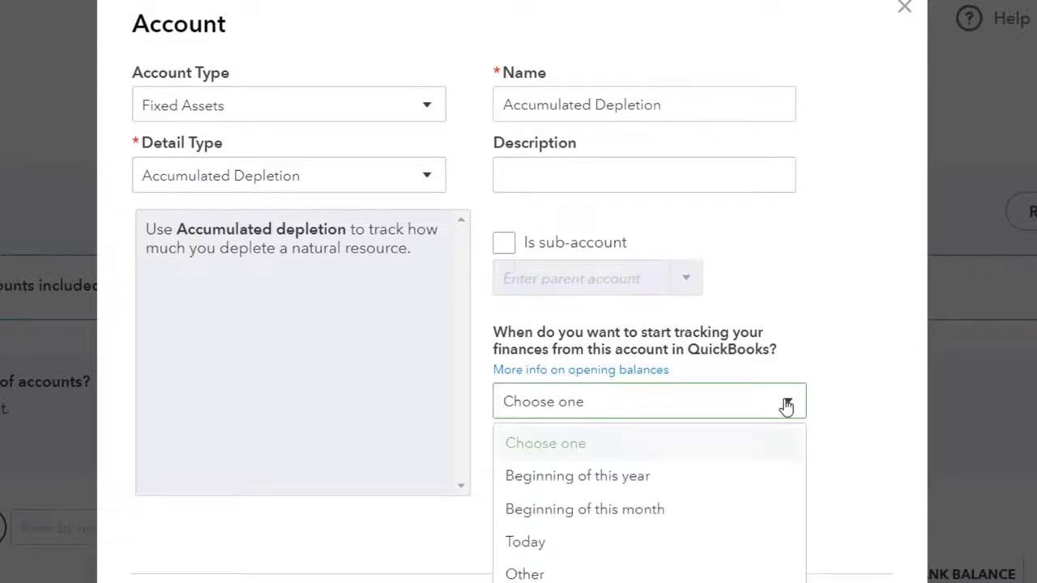
click(570, 574)
click(561, 463)
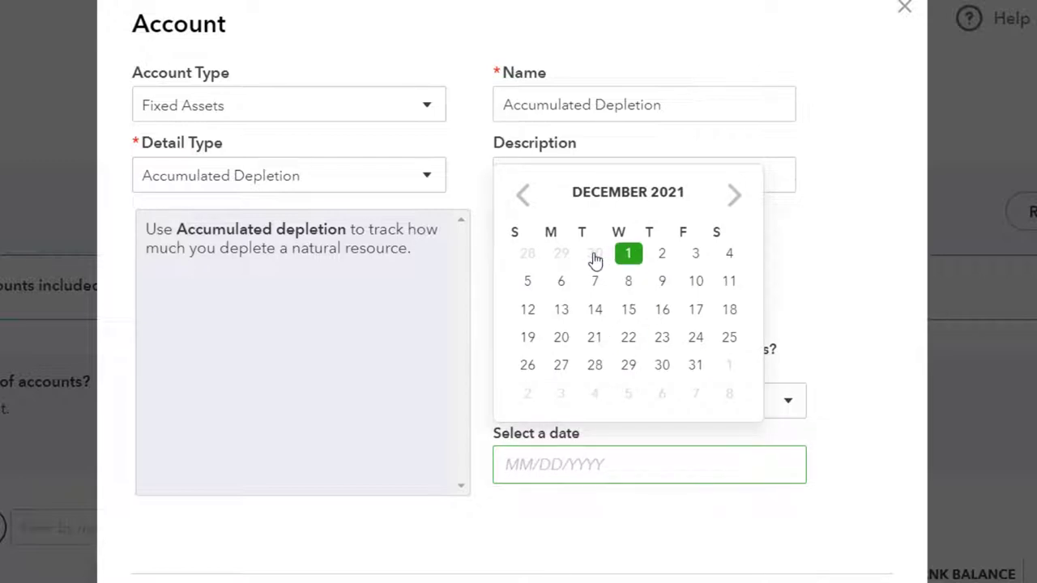
click(523, 195)
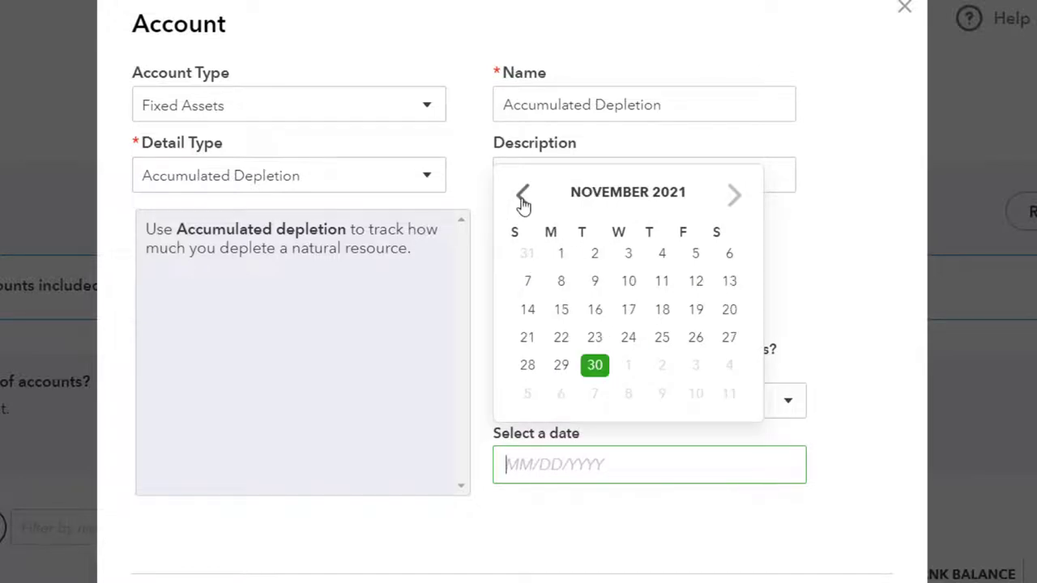
click(596, 368)
scroll(449, 486, down, 1)
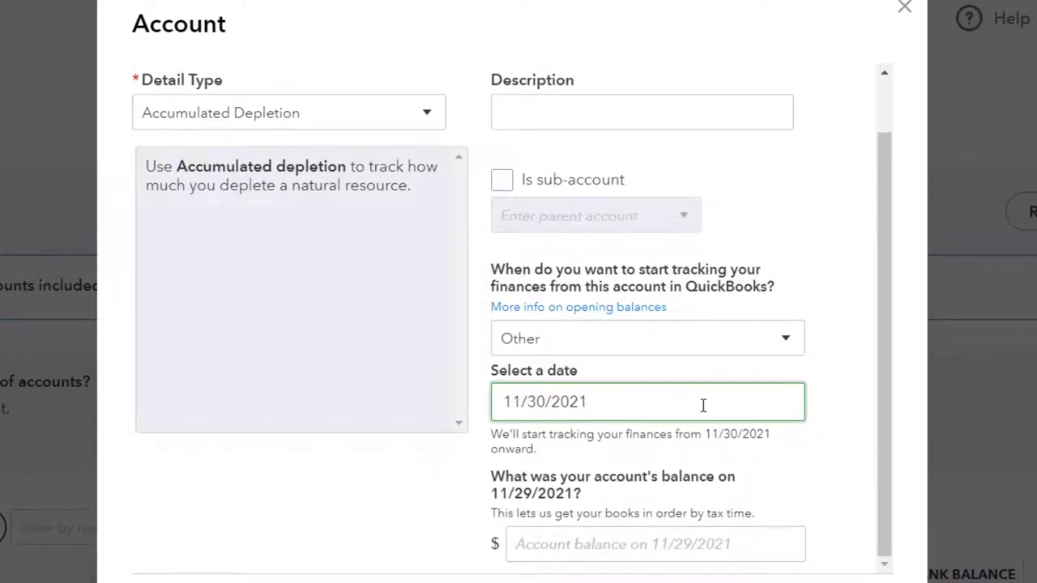
click(516, 402)
key(Delete)
text(2)
key(BackSpace)
text(1)
key(Tab)
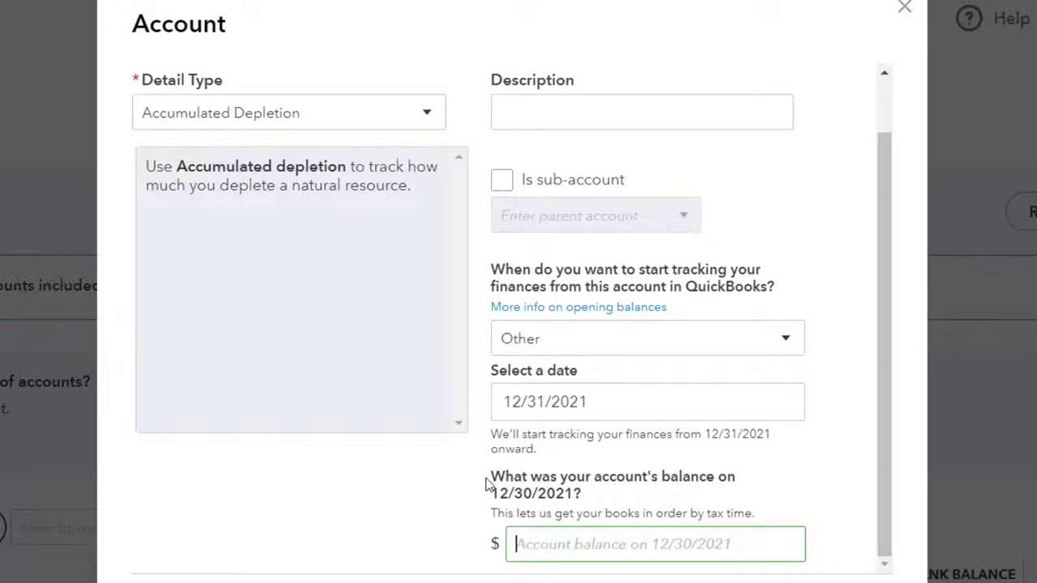
click(541, 494)
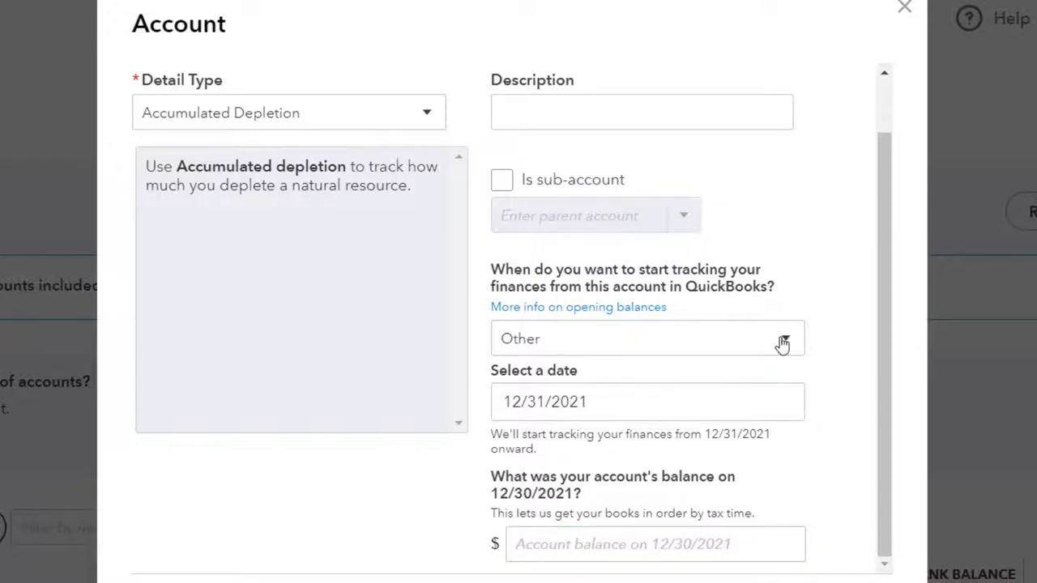
click(781, 340)
click(526, 512)
click(580, 515)
click(903, 11)
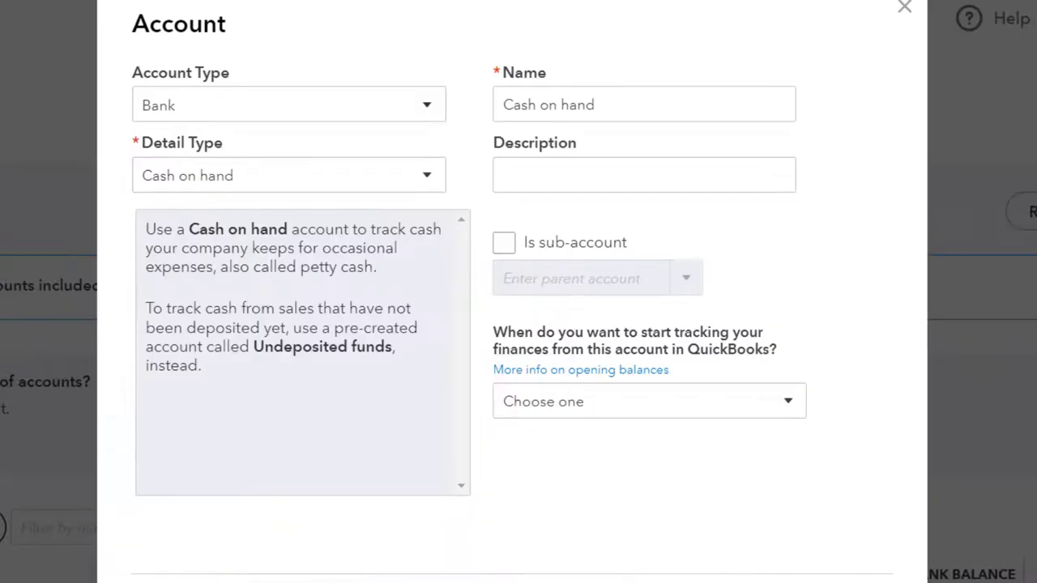
Set the new account's type to Fixed Assets and its detail type to Accumulated Depletion.
click(426, 108)
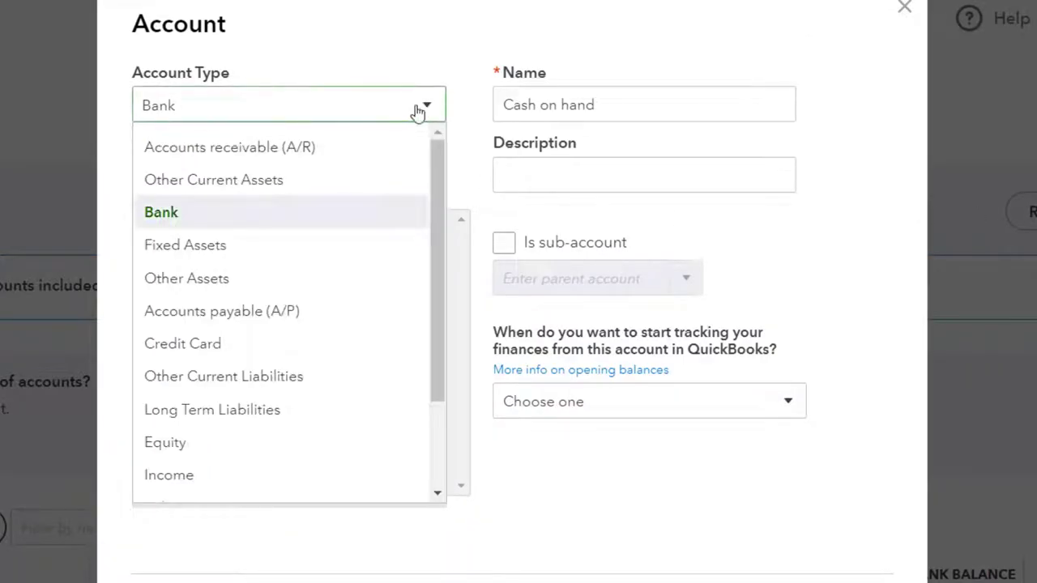
click(291, 245)
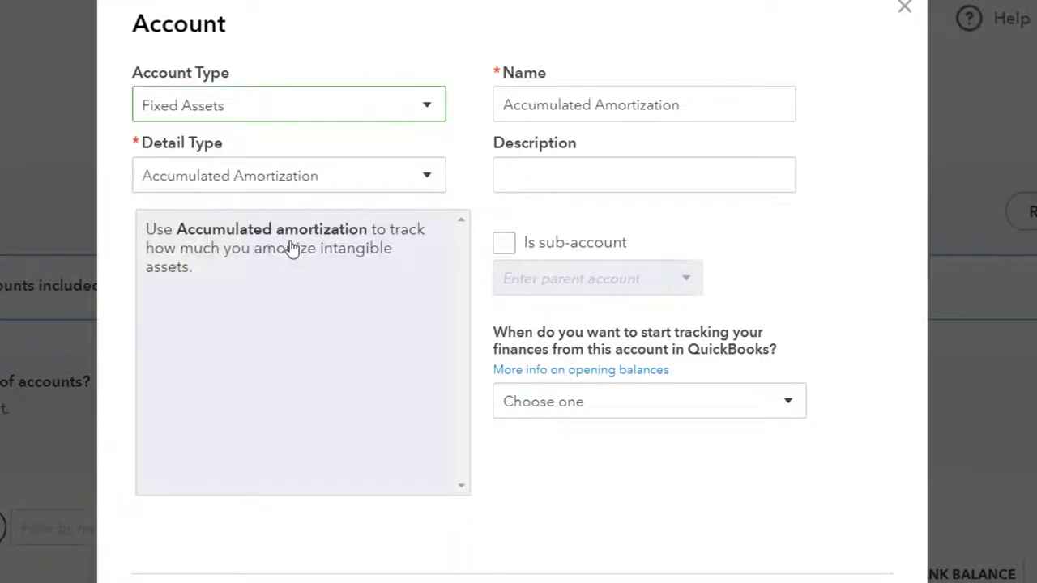
click(416, 179)
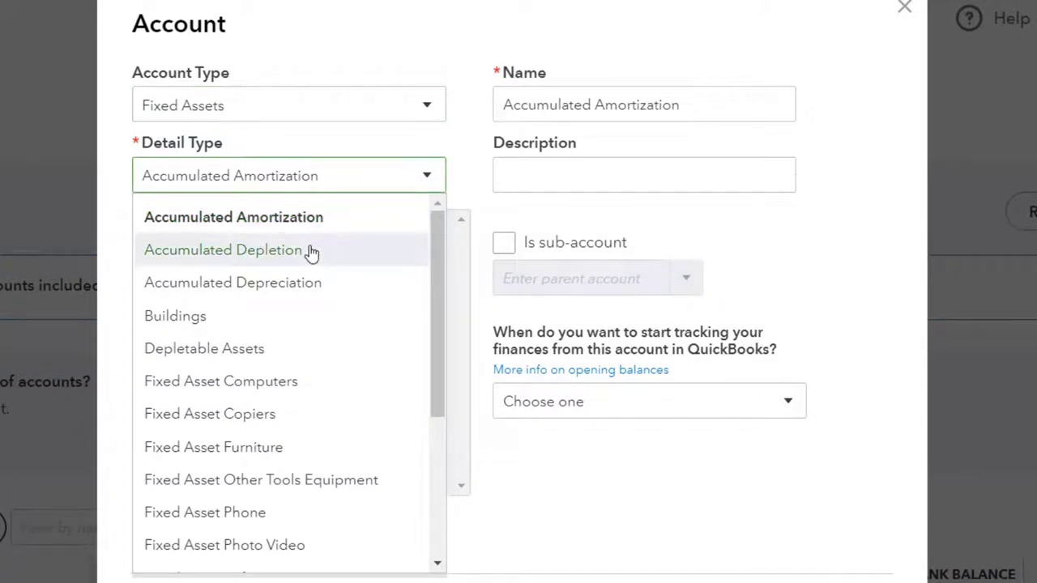
click(311, 253)
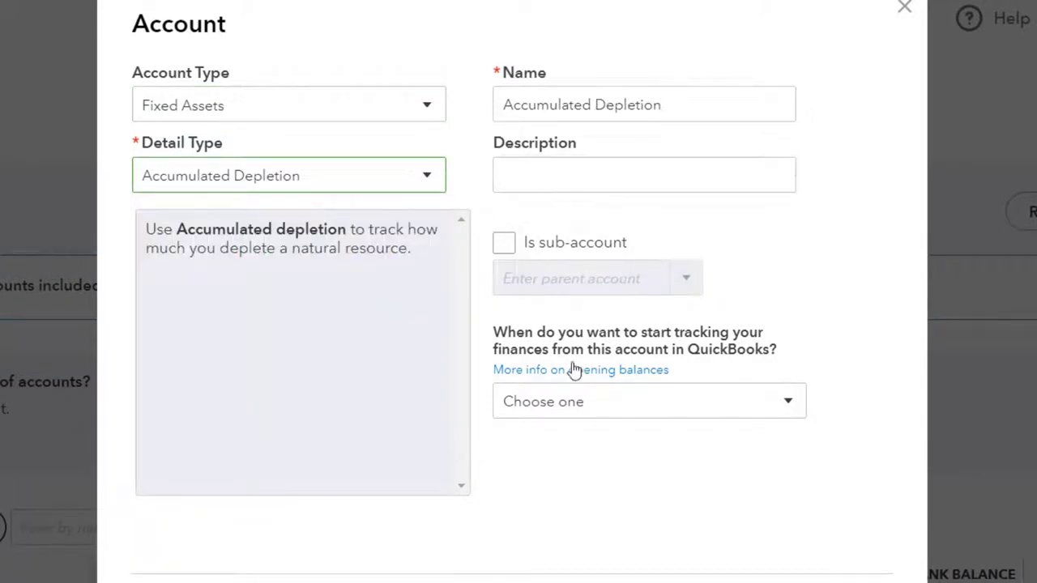
Choose Other as the start of tracking for the Accumulated Depletion account and set the date to 12/31/2021.
click(797, 403)
click(565, 572)
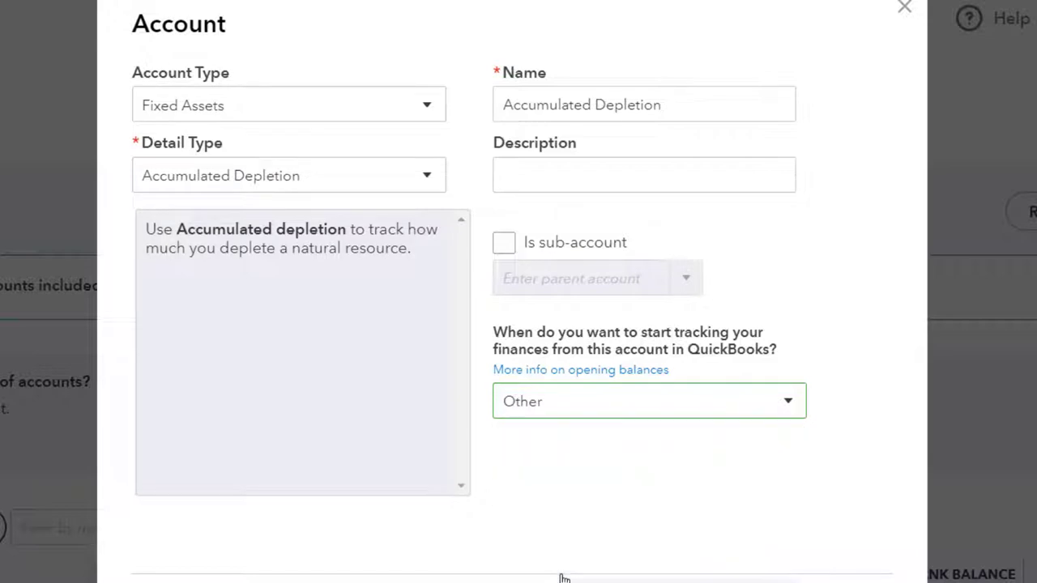
click(634, 462)
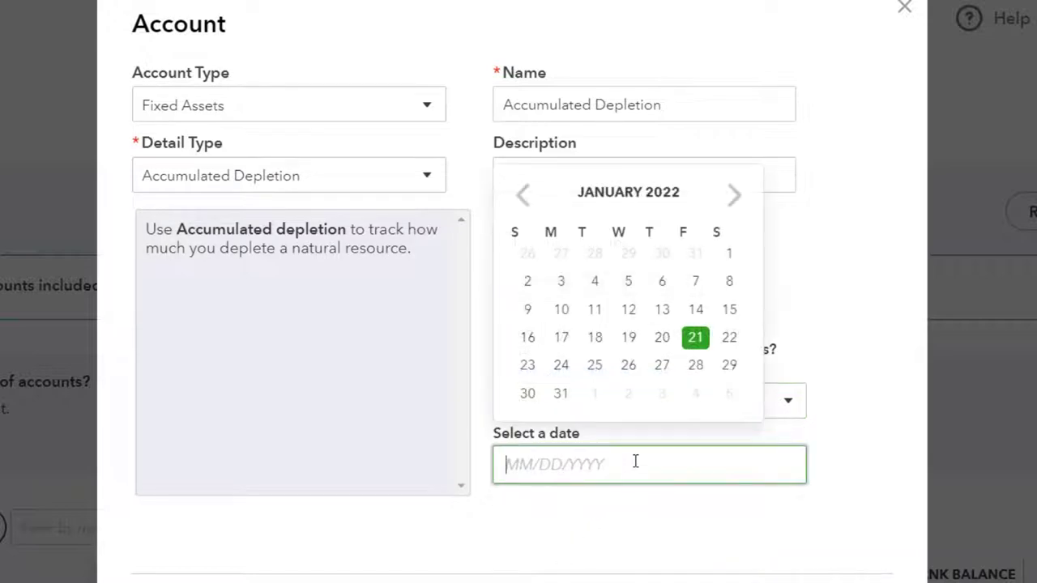
click(522, 196)
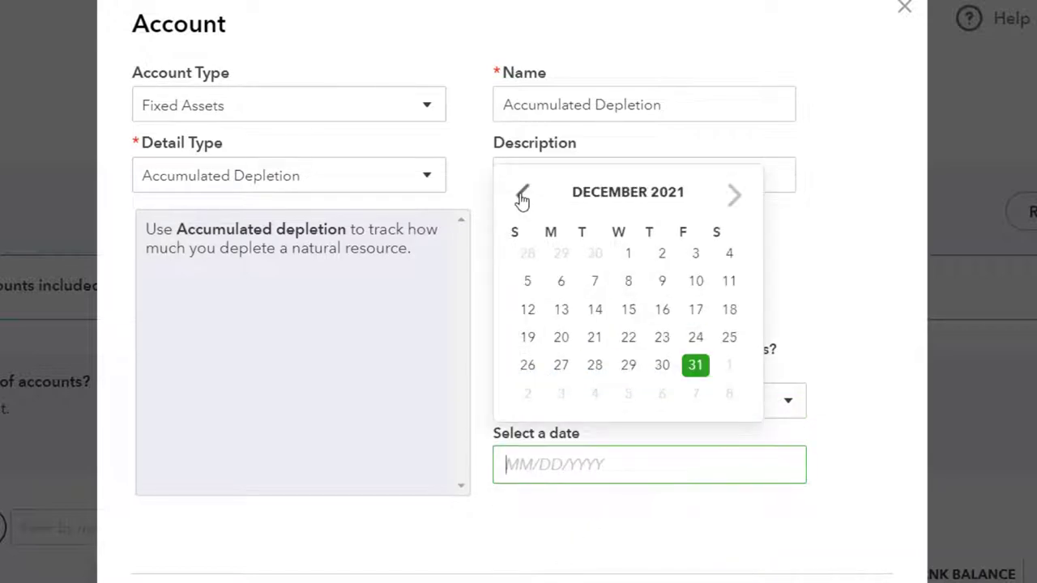
click(695, 364)
scroll(695, 393, down, 2)
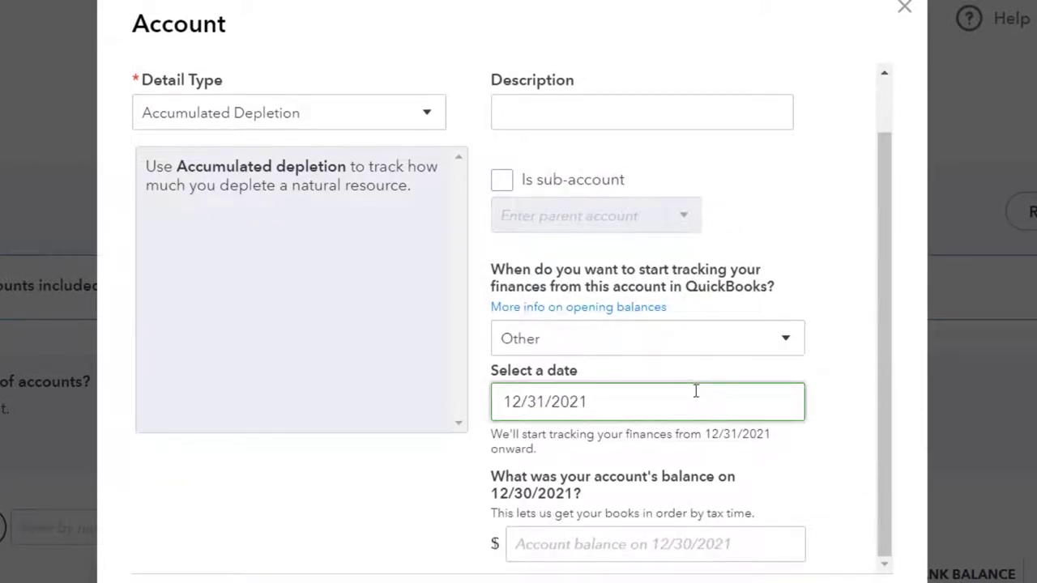
Check the accumulated depreciation amount in the trial balance PDF, enter 7500 as the account's opening balance, and save the account.
click(627, 547)
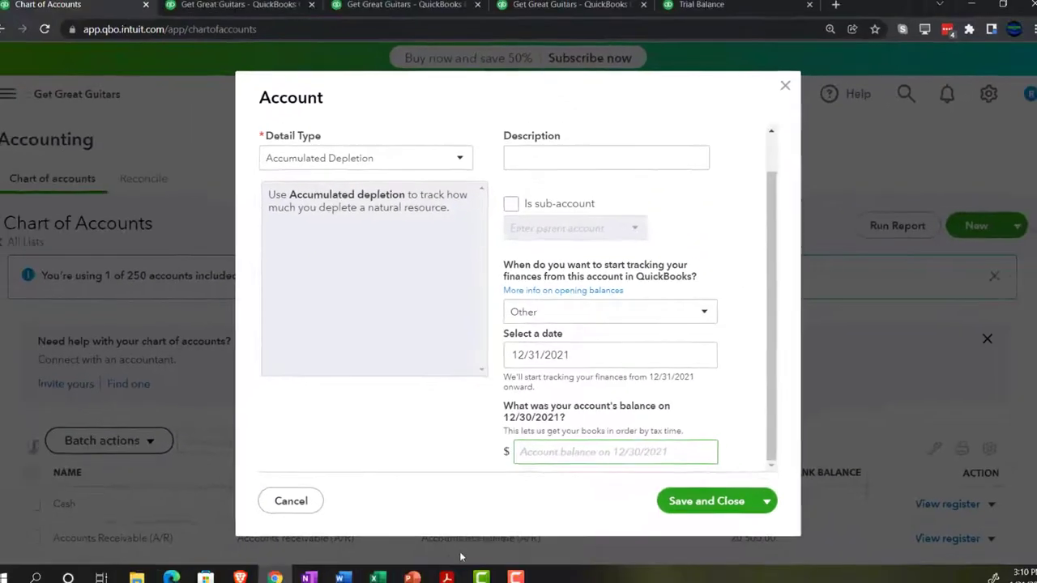
click(451, 571)
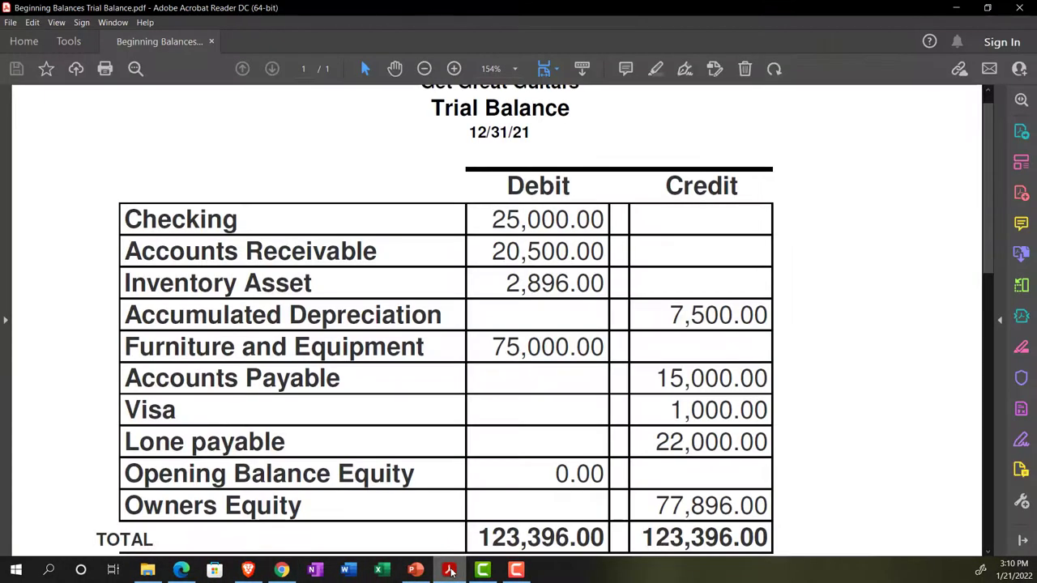
click(451, 571)
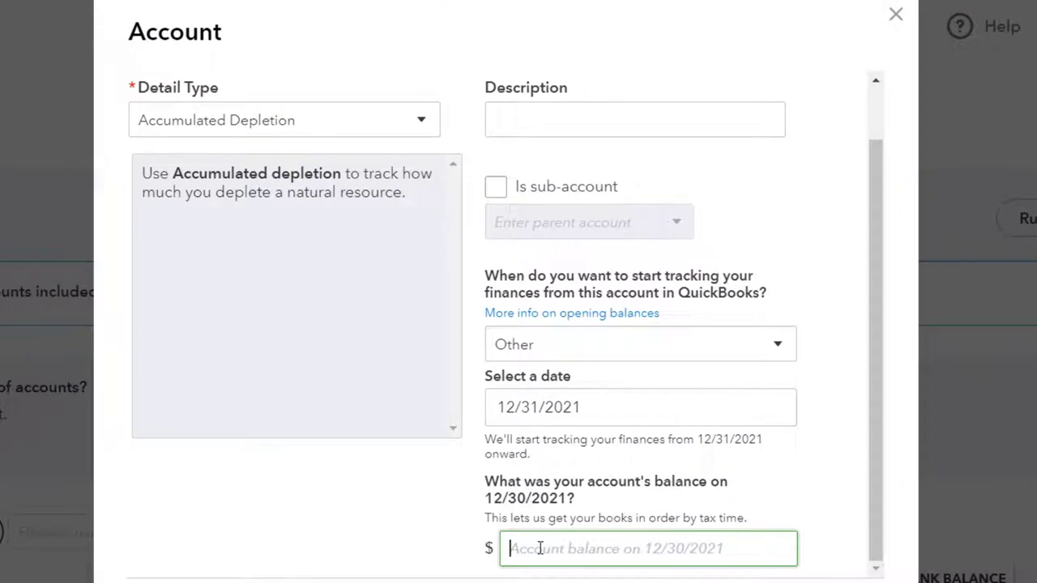
text(7500)
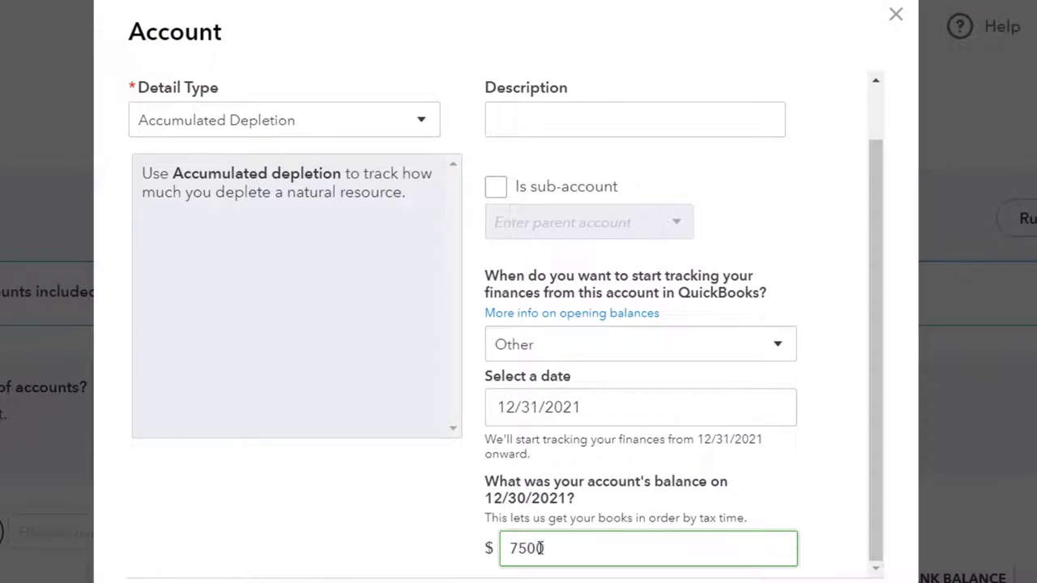
key(Tab)
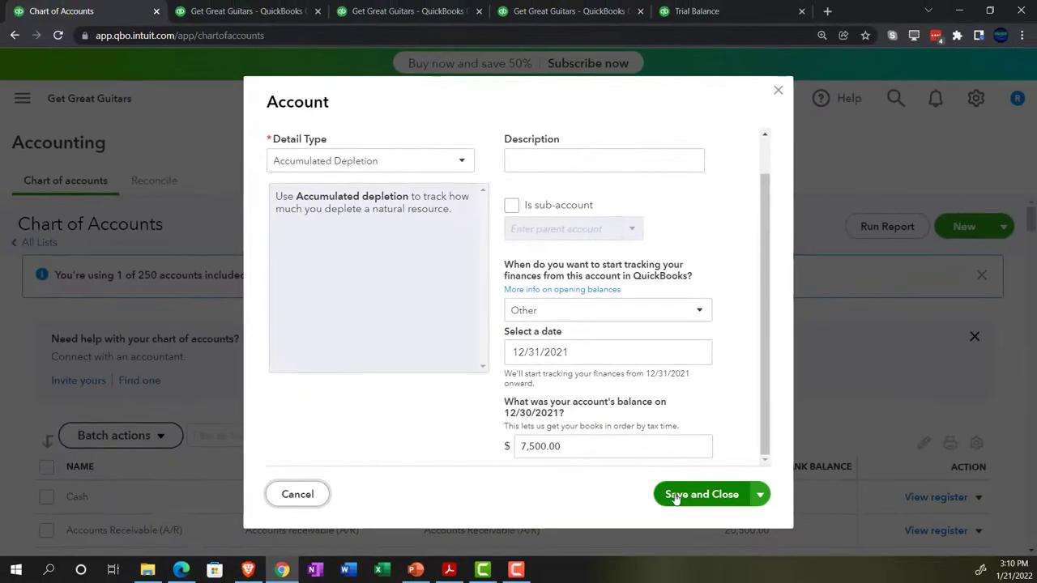
click(675, 495)
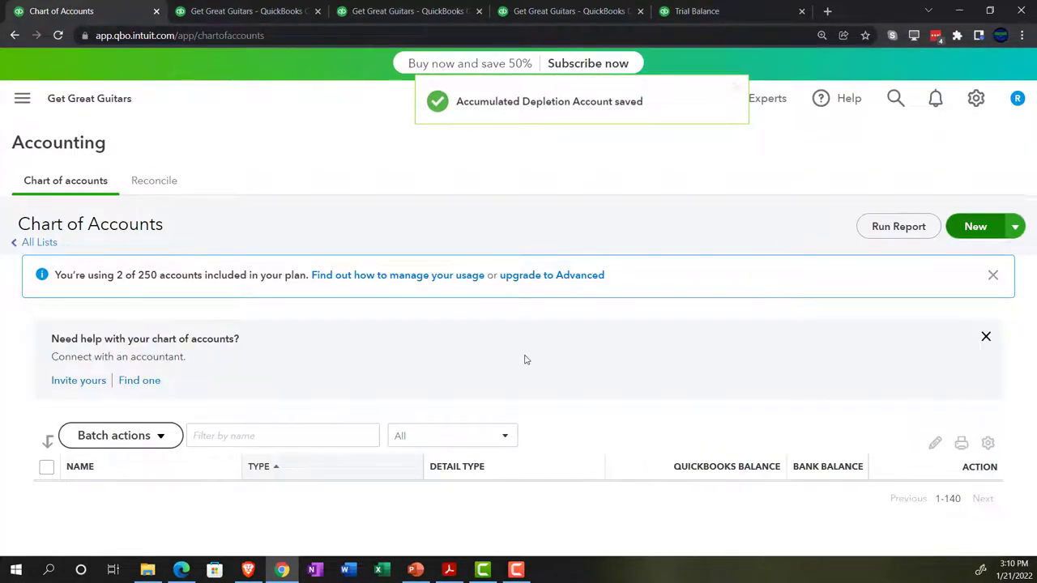
Find the new Accumulated Depletion account among the fixed assets in the chart of accounts and check its balance.
scroll(513, 357, down, 1)
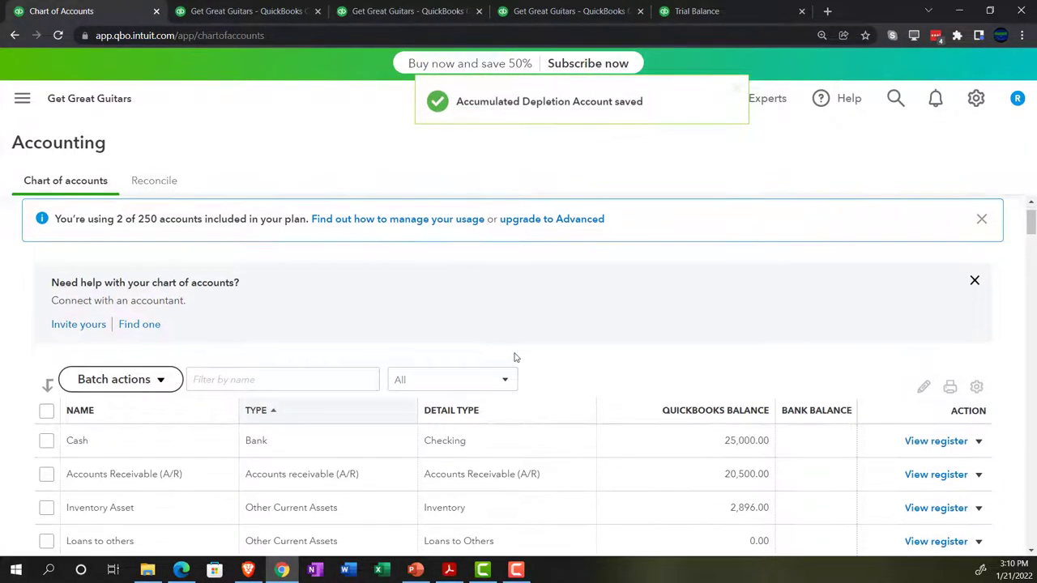
scroll(514, 357, down, 5)
scroll(513, 357, down, 2)
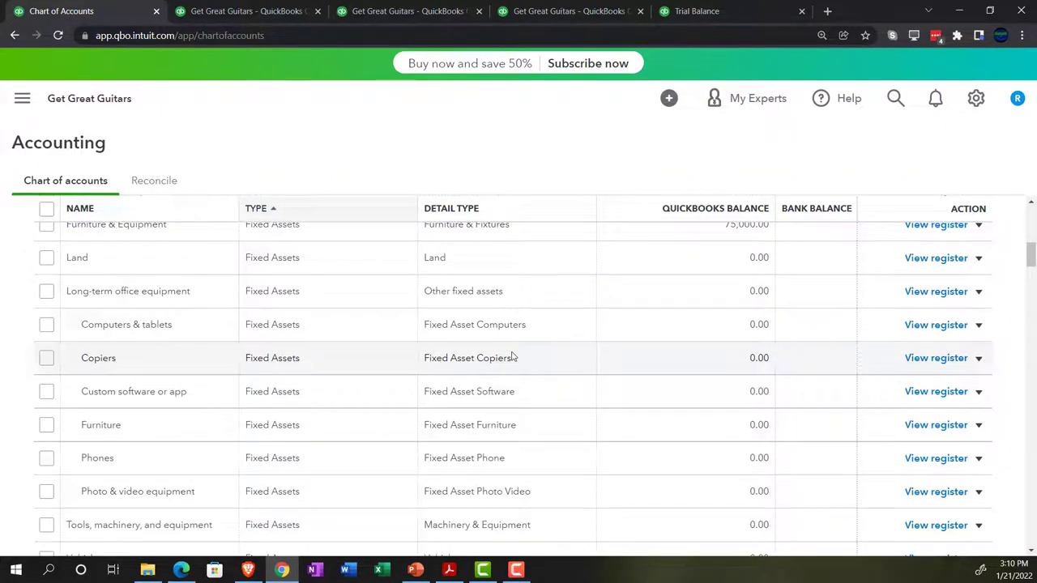
scroll(514, 357, up, 1)
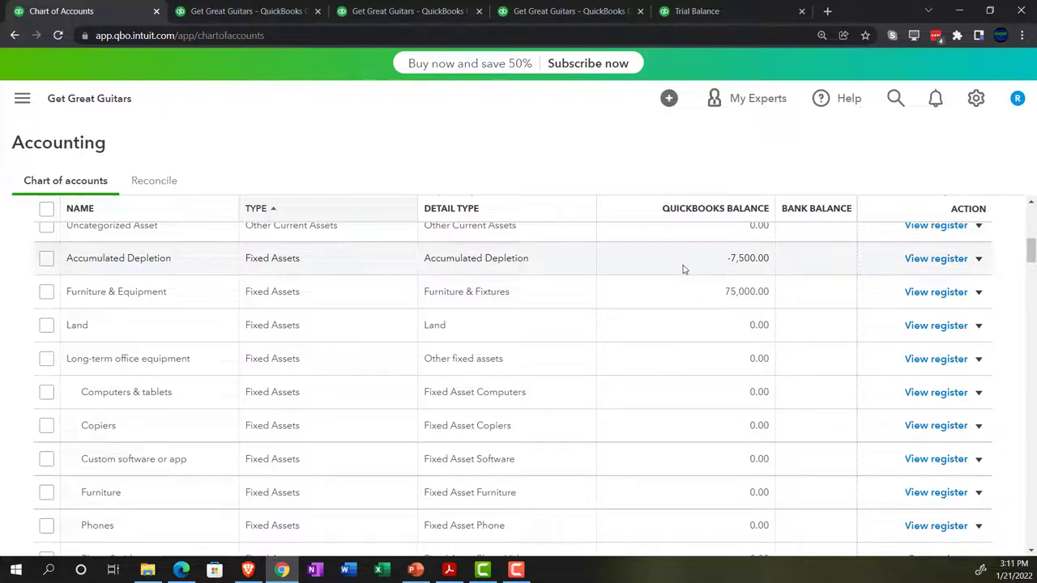
Rerun the Balance Sheet report for 01/01/2021 to 12/31/2021 and review its fixed assets section.
click(243, 10)
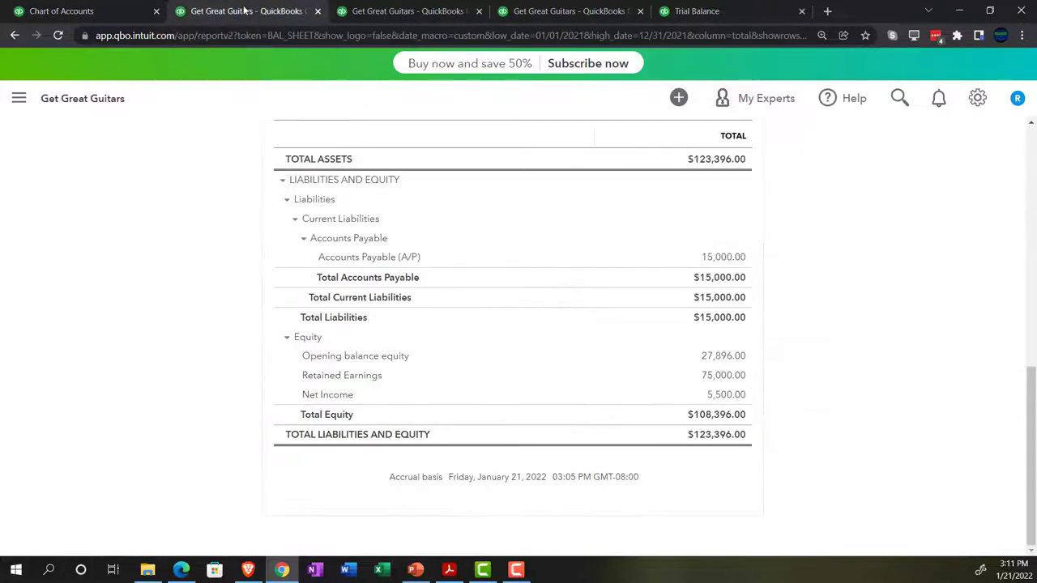
scroll(236, 306, up, 1)
scroll(236, 307, up, 5)
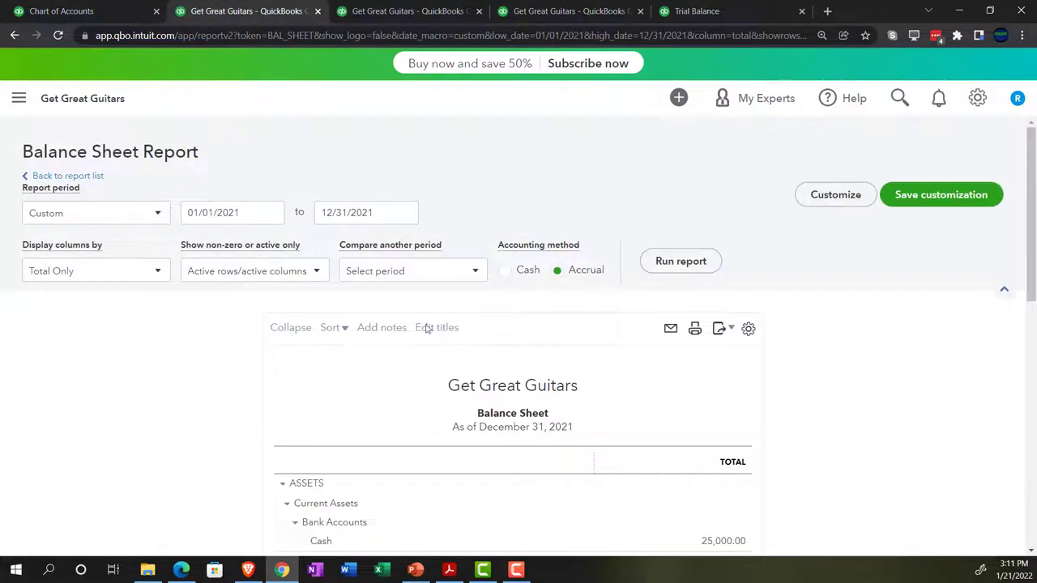
scroll(234, 426, down, 2)
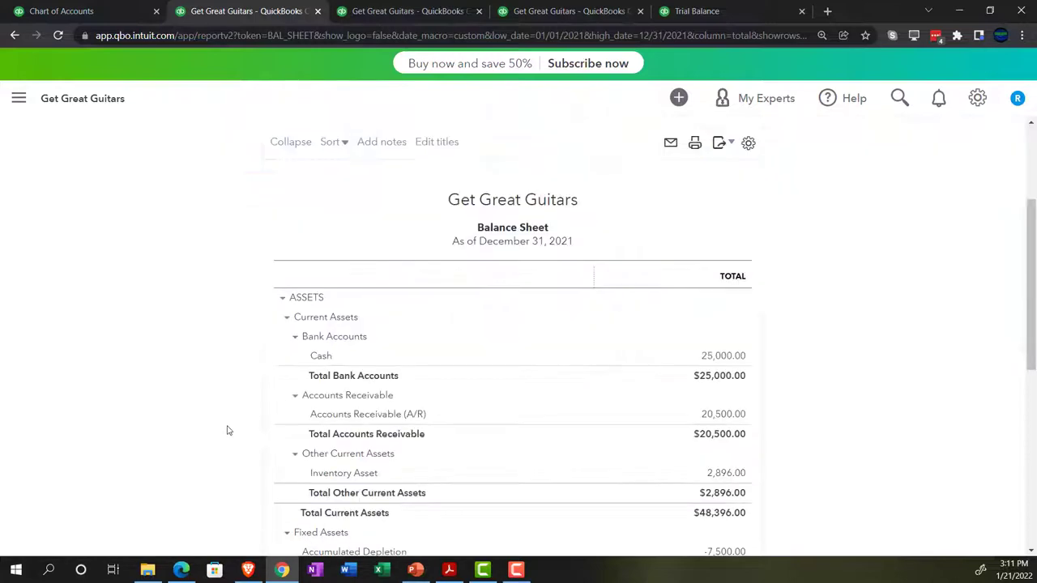
key(ctrl+plus)
scroll(227, 430, down, 3)
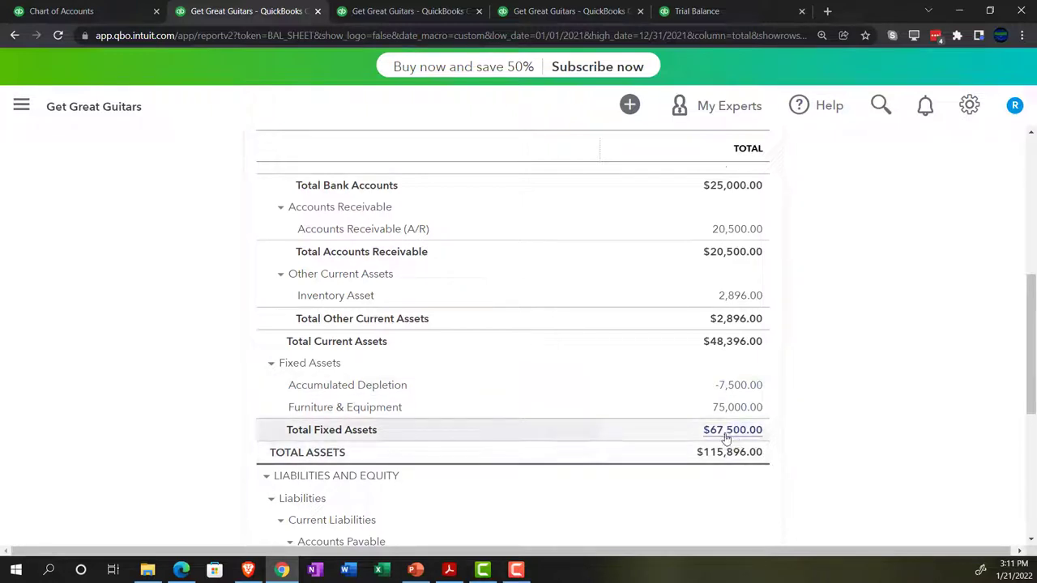
Drill into the Accumulated Depletion balance, inspect its opening balance journal entry, and close the entry.
click(720, 385)
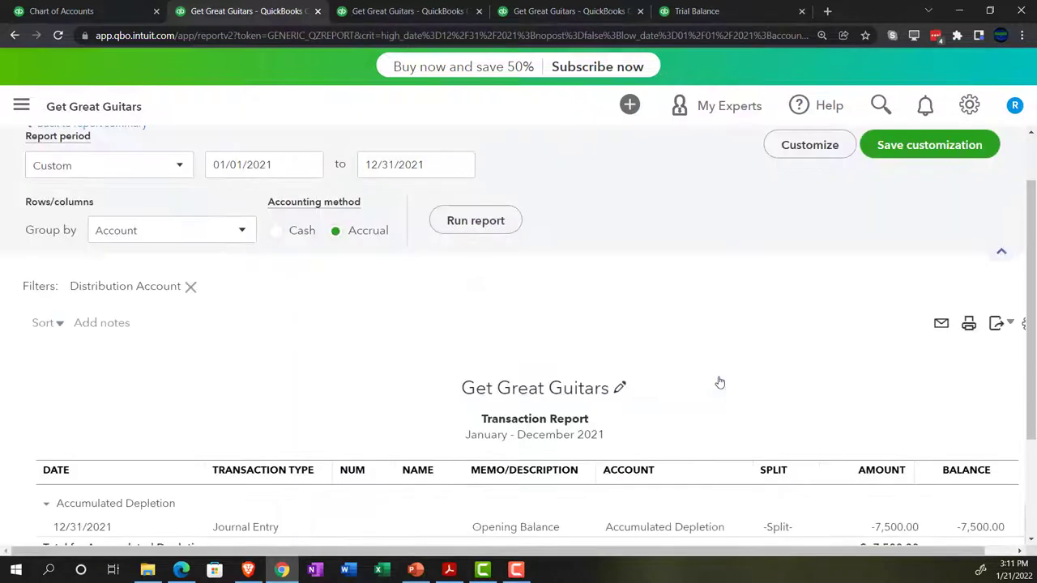
scroll(718, 381, down, 2)
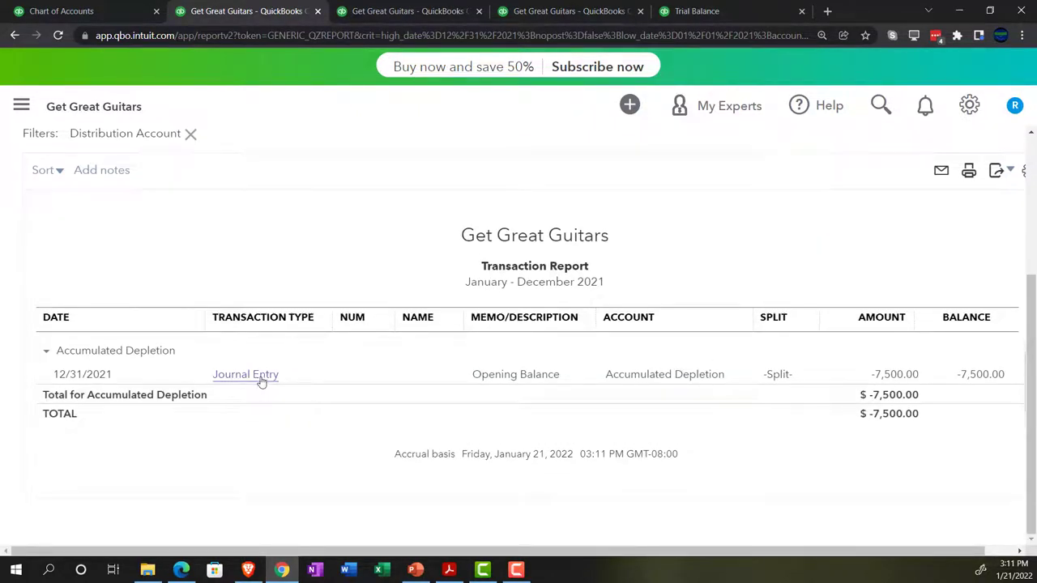
click(888, 378)
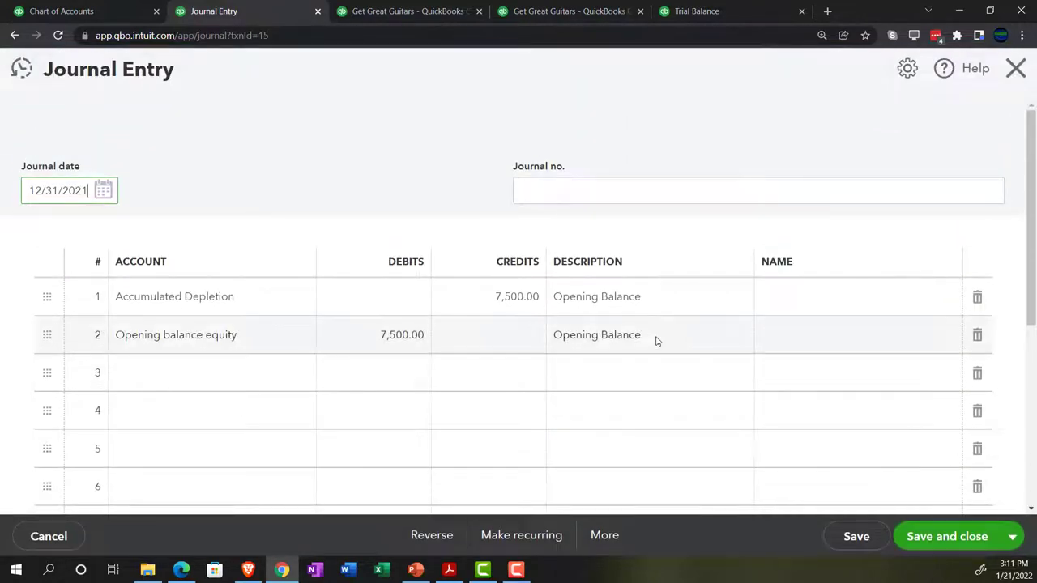
click(1016, 72)
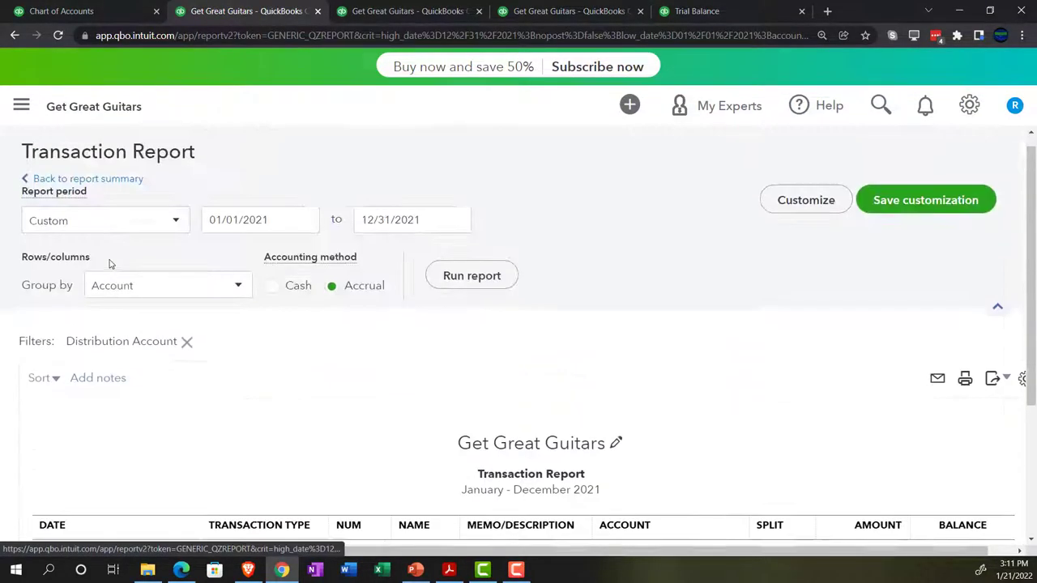
Return to the Balance Sheet summary and review the liabilities and equity sections.
click(61, 196)
scroll(455, 348, down, 5)
scroll(456, 348, down, 5)
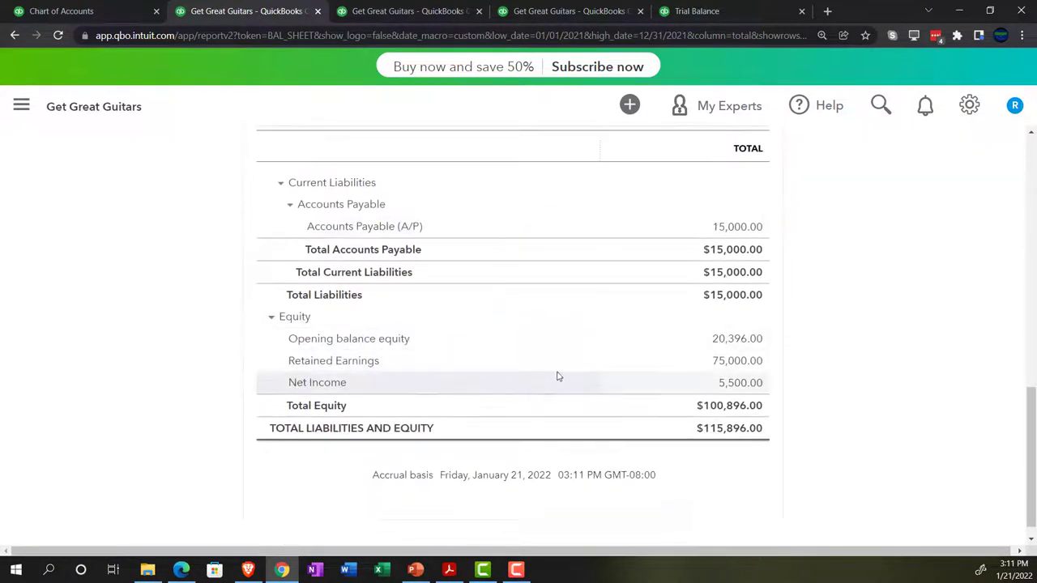
Drill into the Opening balance equity amount, review its transactions and amounts, and return to the Balance Sheet summary.
click(728, 346)
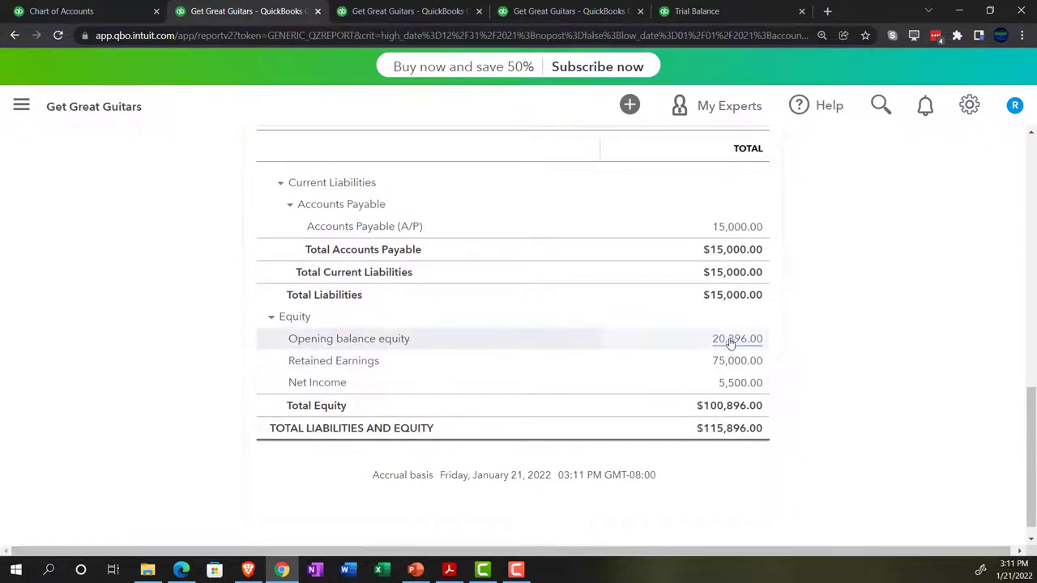
scroll(713, 354, down, 2)
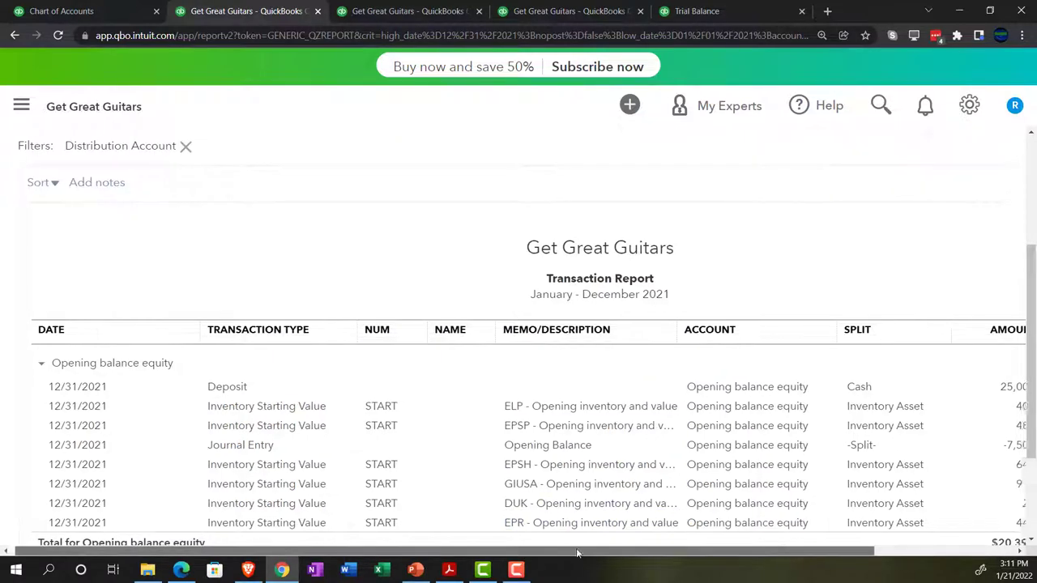
drag(520, 549, 635, 550)
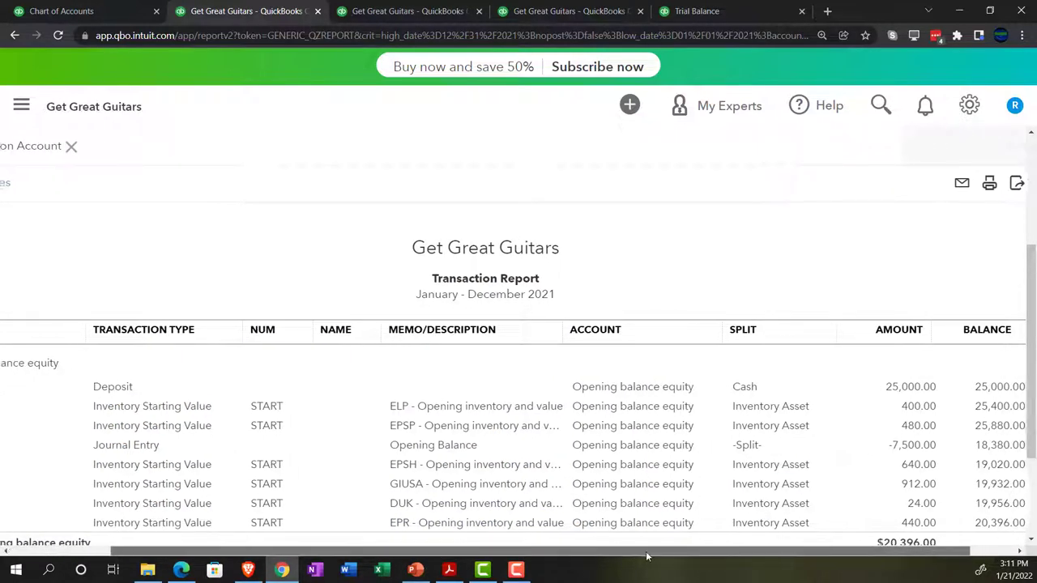
drag(779, 549, 672, 550)
scroll(121, 429, up, 3)
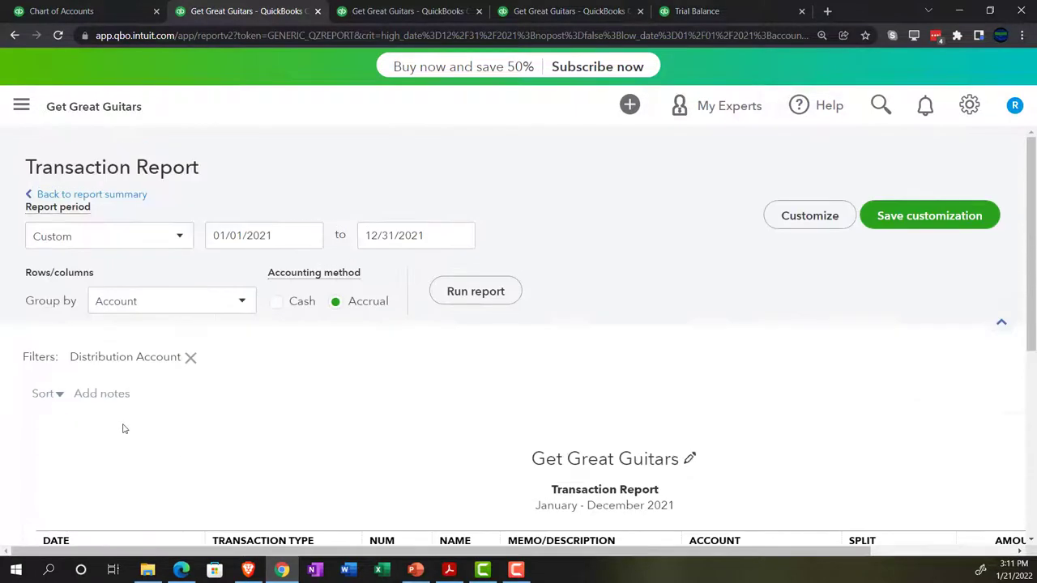
click(106, 195)
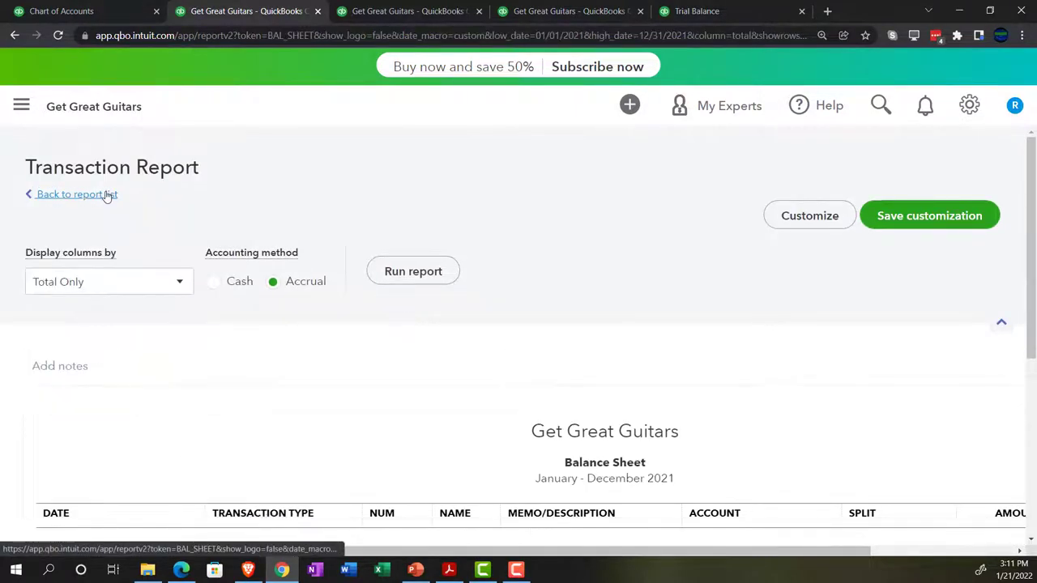
Check the Visa balance in the trial balance PDF in Acrobat Reader and look for a credit card account in the chart of accounts.
click(449, 569)
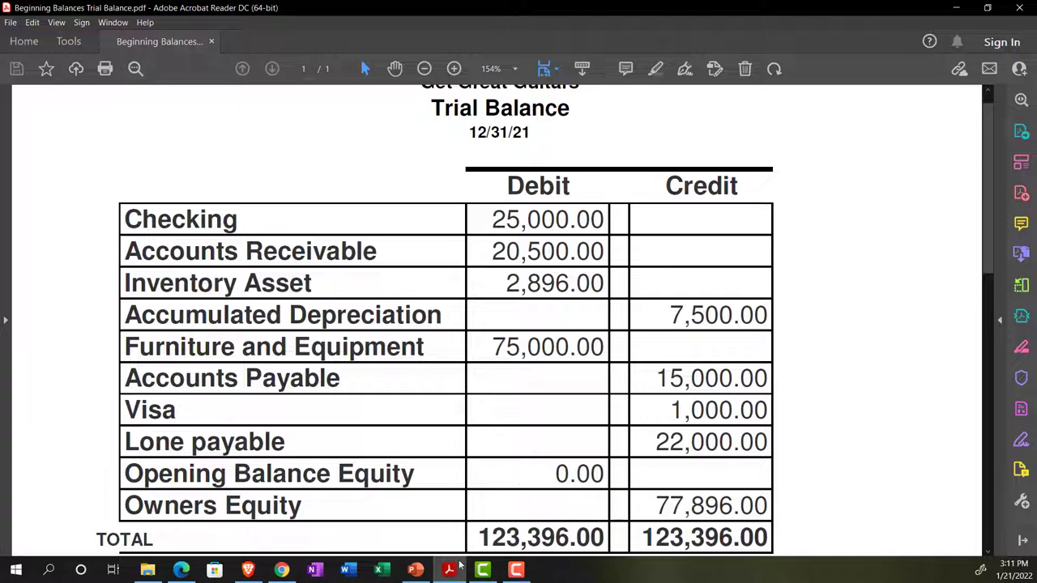
click(281, 570)
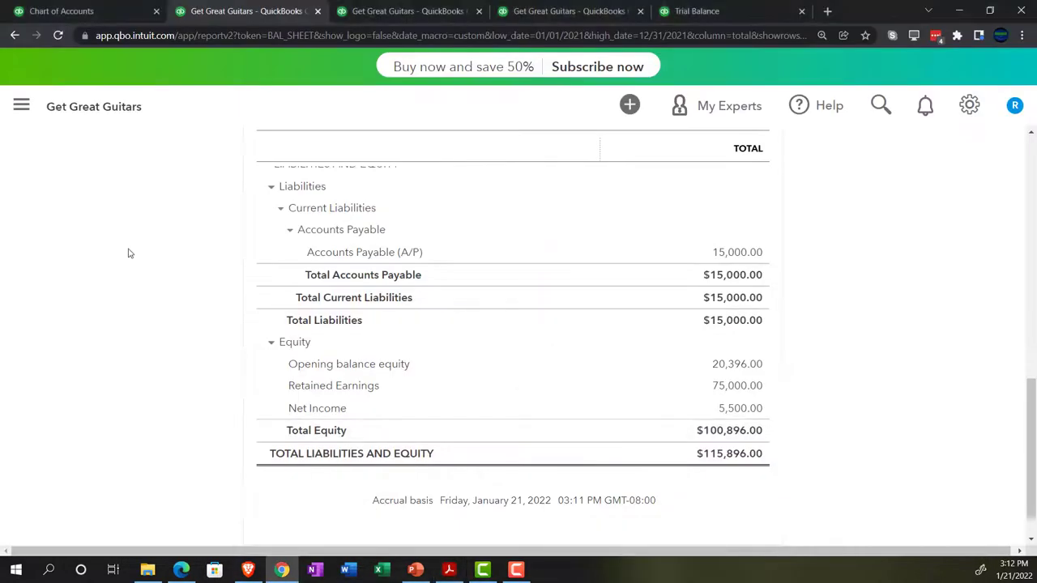
click(96, 12)
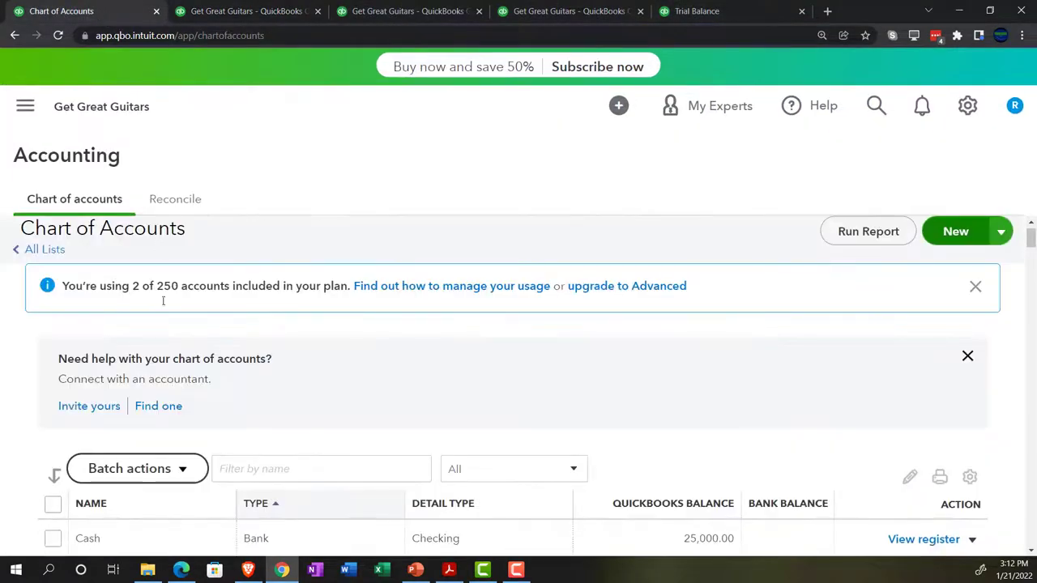
scroll(144, 351, down, 5)
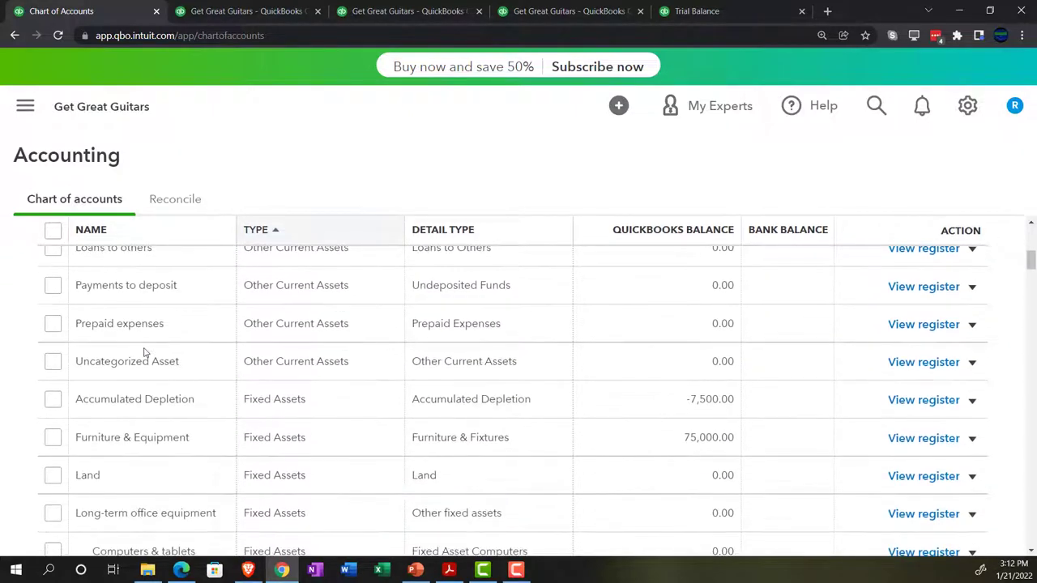
scroll(144, 352, down, 1)
scroll(410, 366, down, 2)
scroll(411, 366, down, 5)
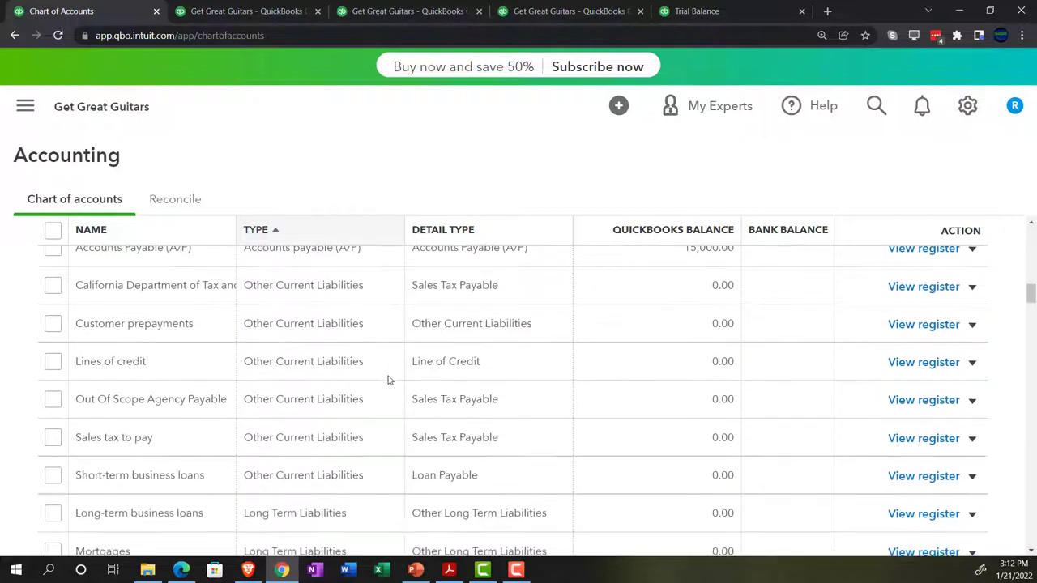
scroll(386, 378, up, 1)
scroll(384, 374, down, 1)
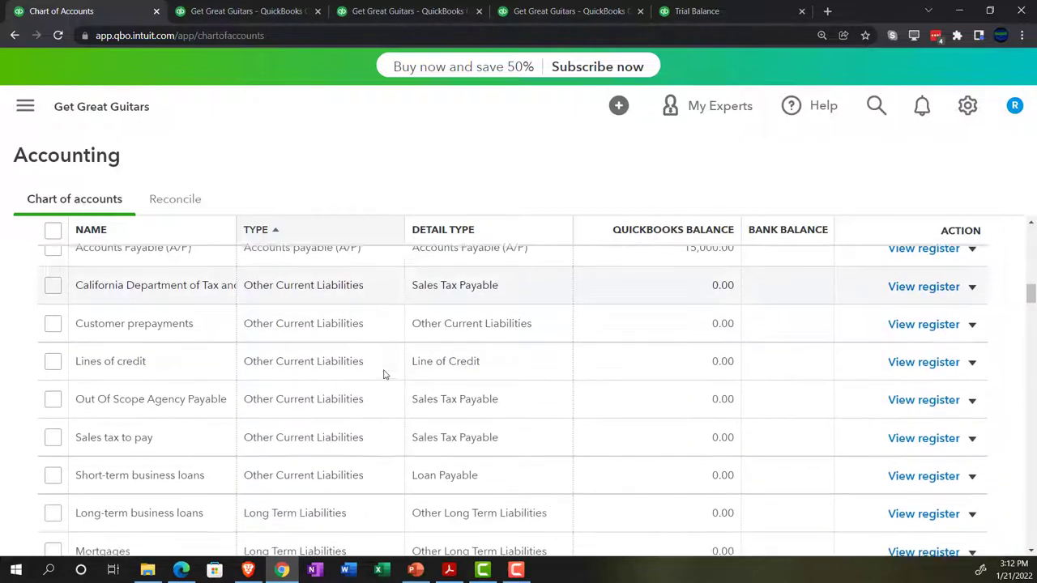
scroll(384, 375, down, 1)
scroll(383, 374, up, 2)
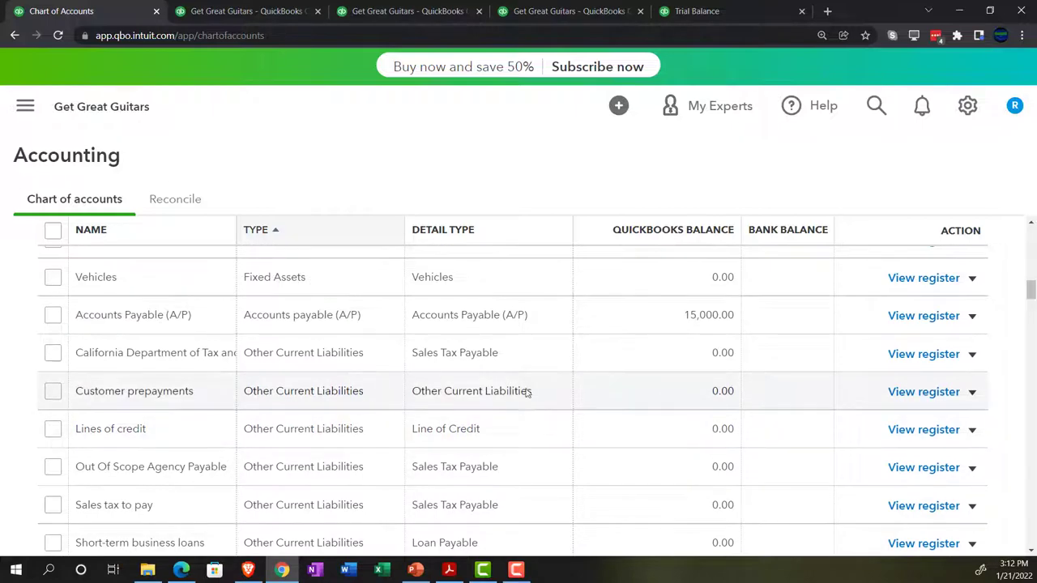
Start a new account in the chart of accounts with the account type Credit Card.
scroll(582, 392, up, 10)
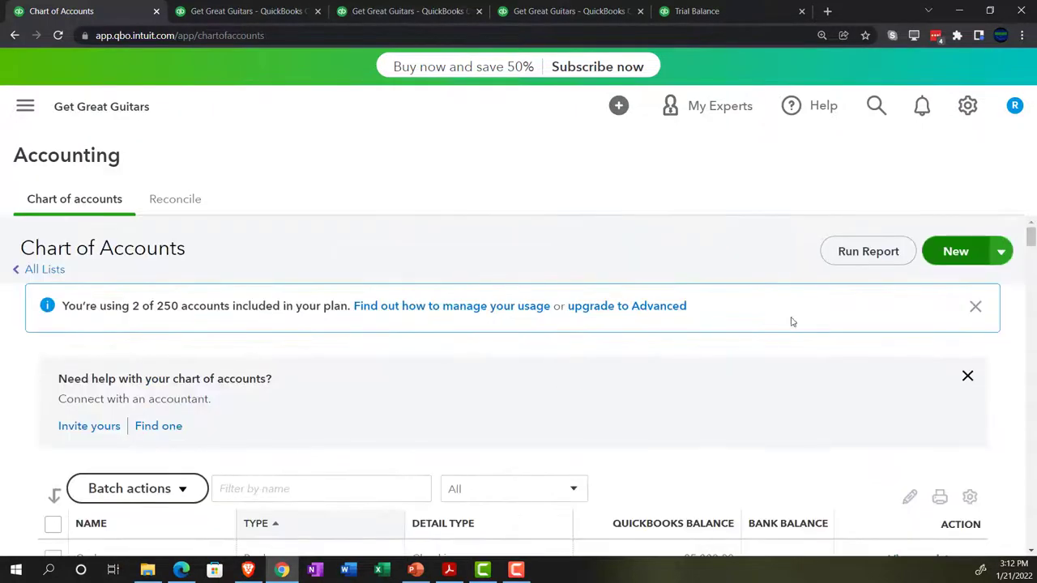
click(952, 252)
click(403, 172)
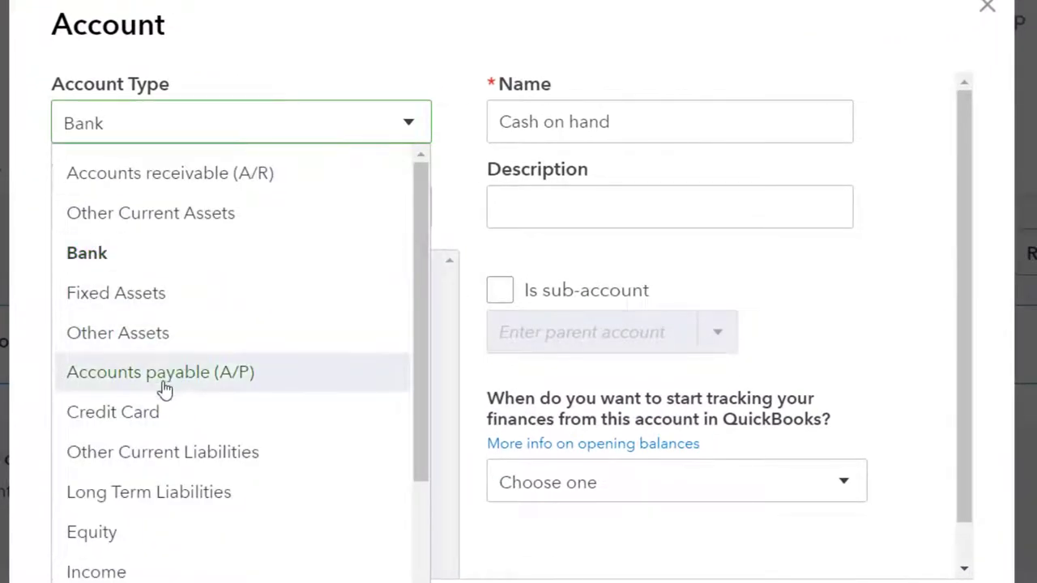
click(156, 415)
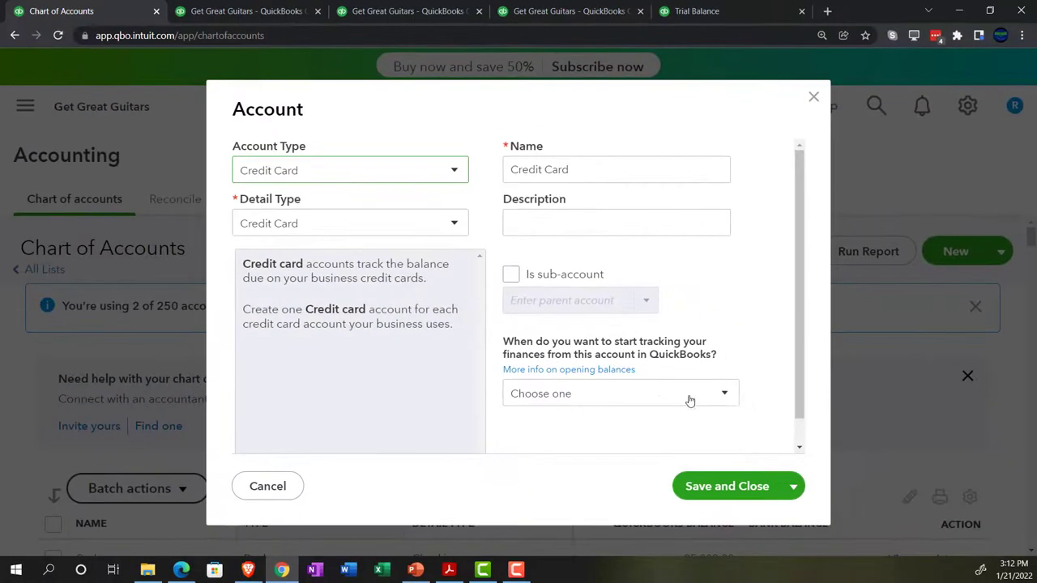
Set the credit card account's tracking start to Other with the date 12/31/2021.
click(843, 482)
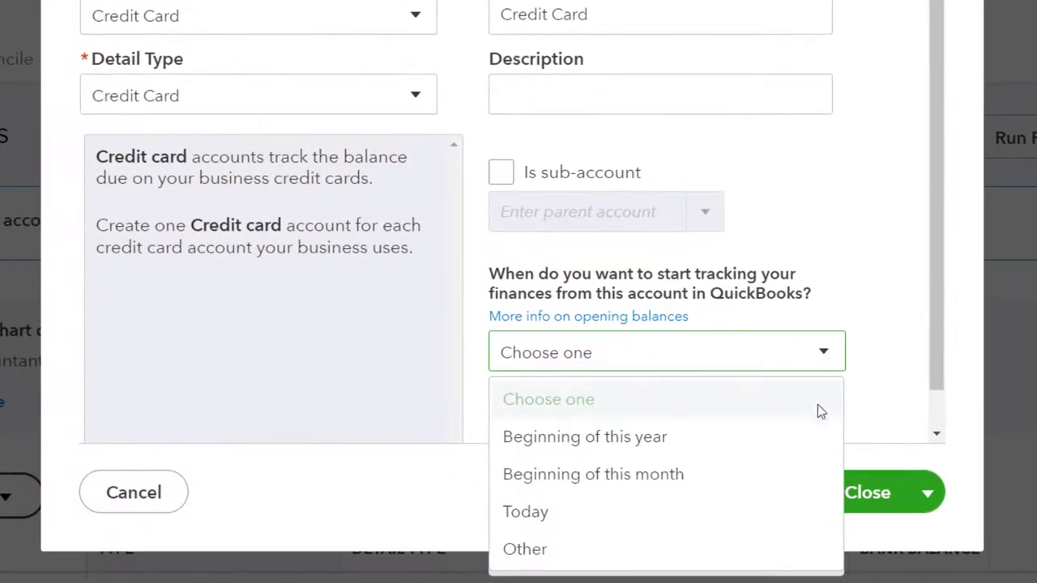
click(620, 559)
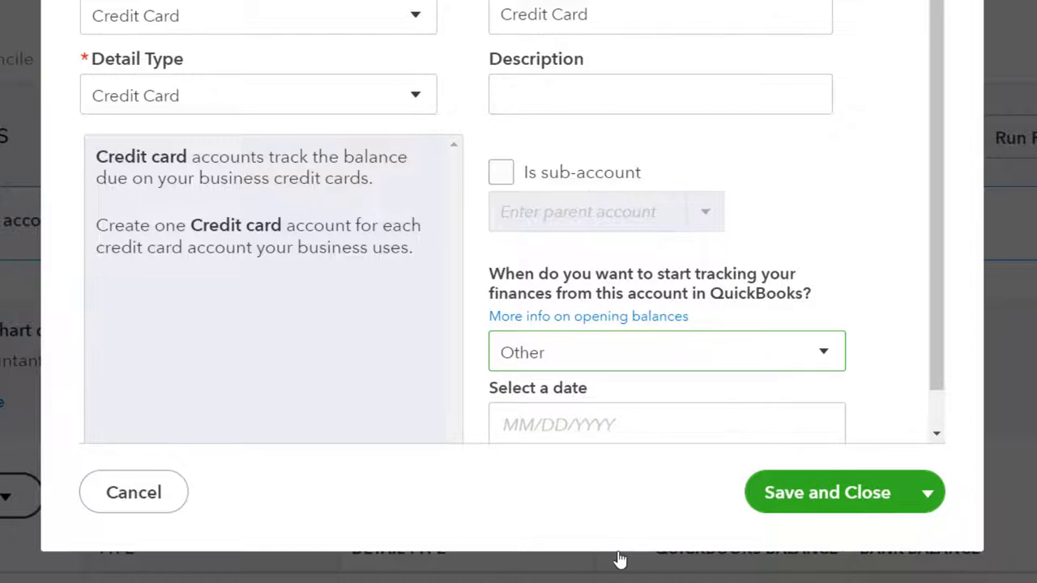
scroll(527, 421, down, 1)
click(590, 375)
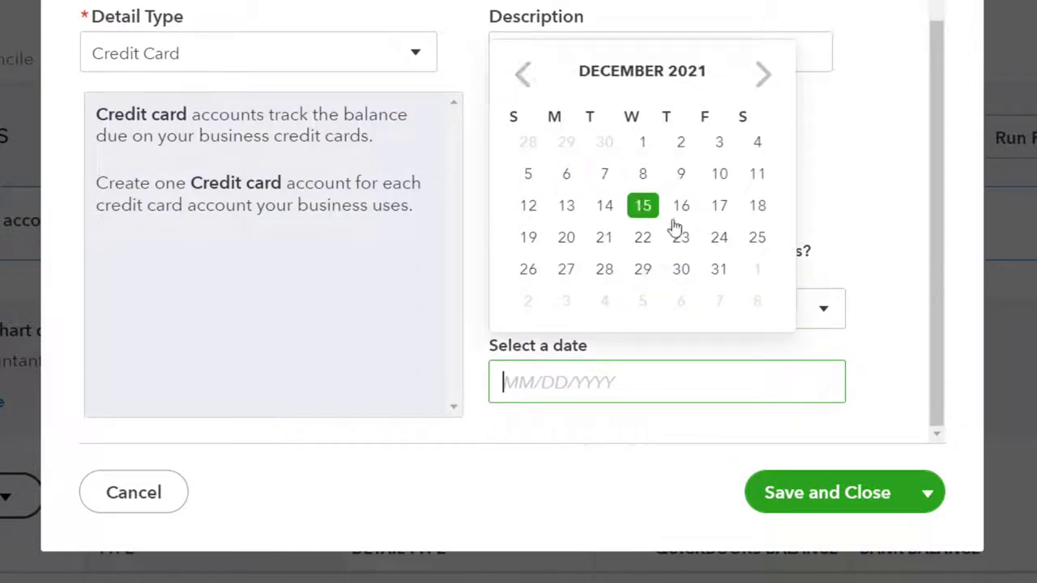
click(719, 270)
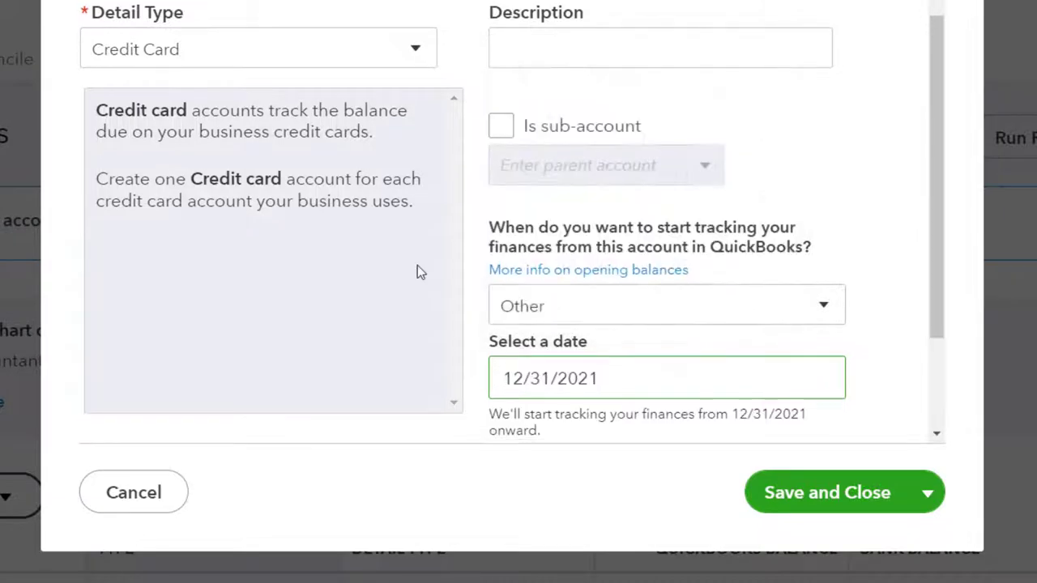
scroll(417, 265, down, 3)
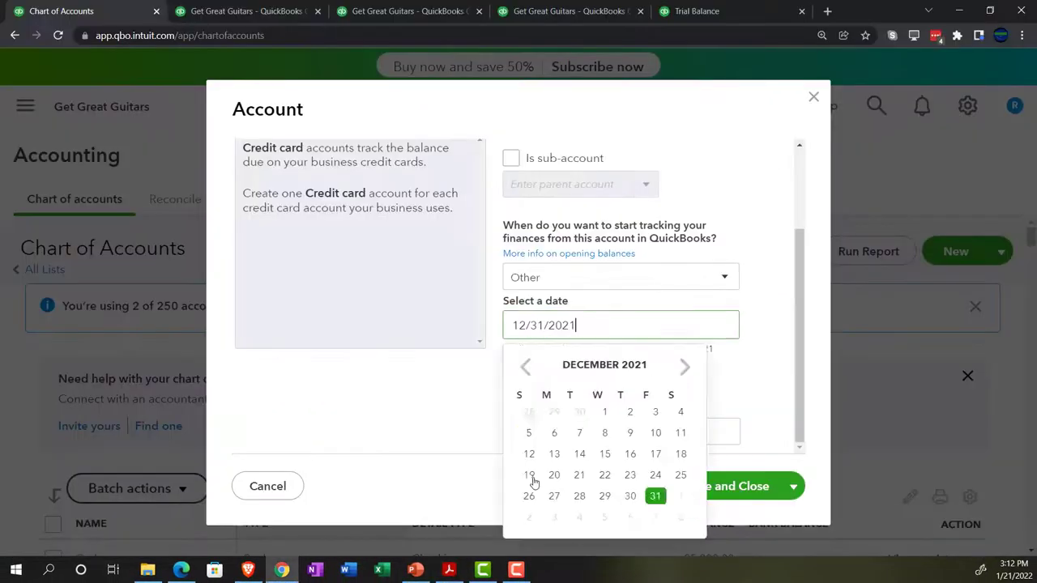
click(459, 434)
Enter 1,000 as the credit card account's opening balance and save the account.
key(Tab)
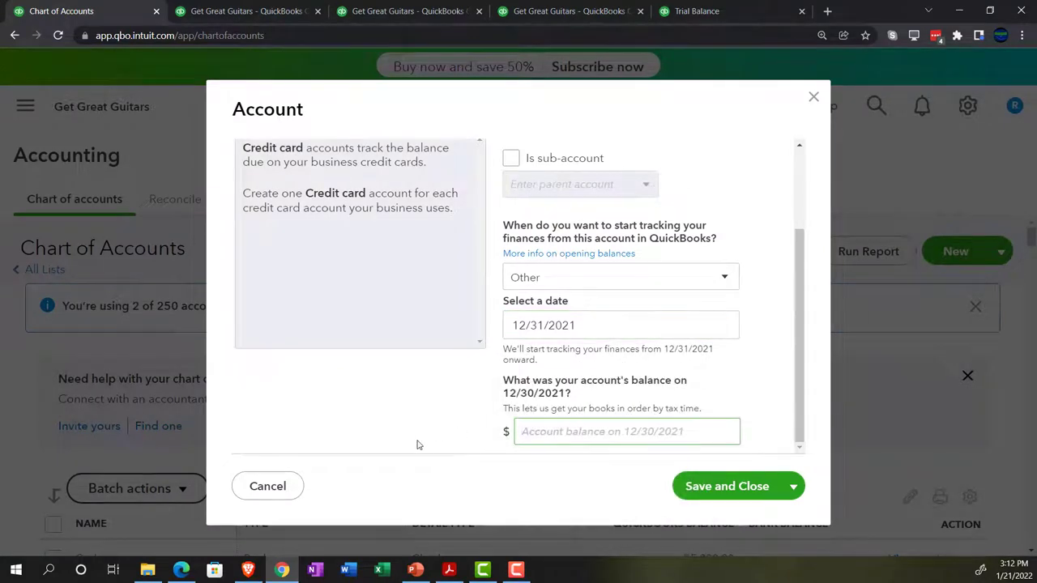
text(1000)
key(Tab)
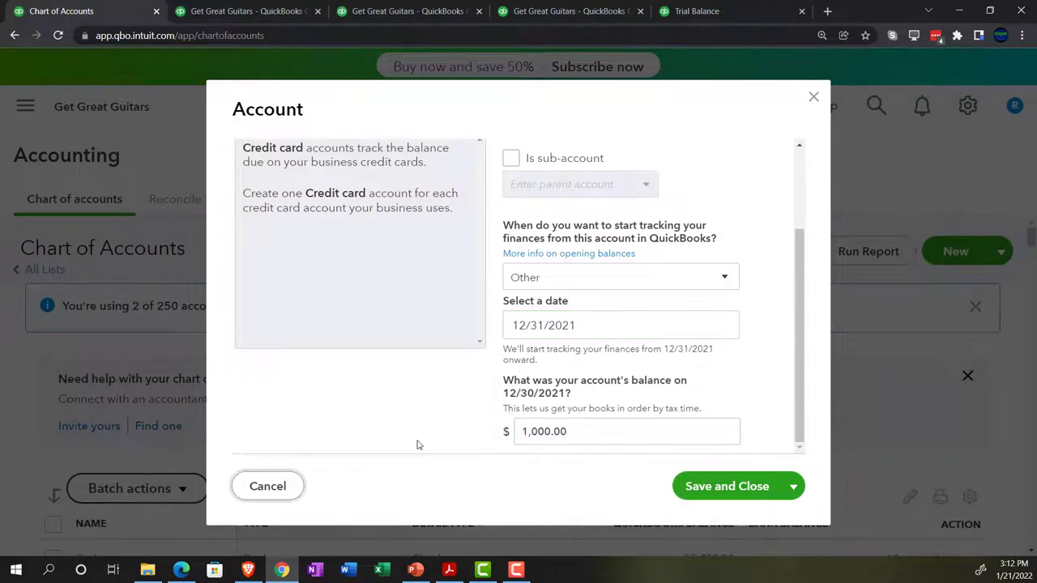
click(756, 490)
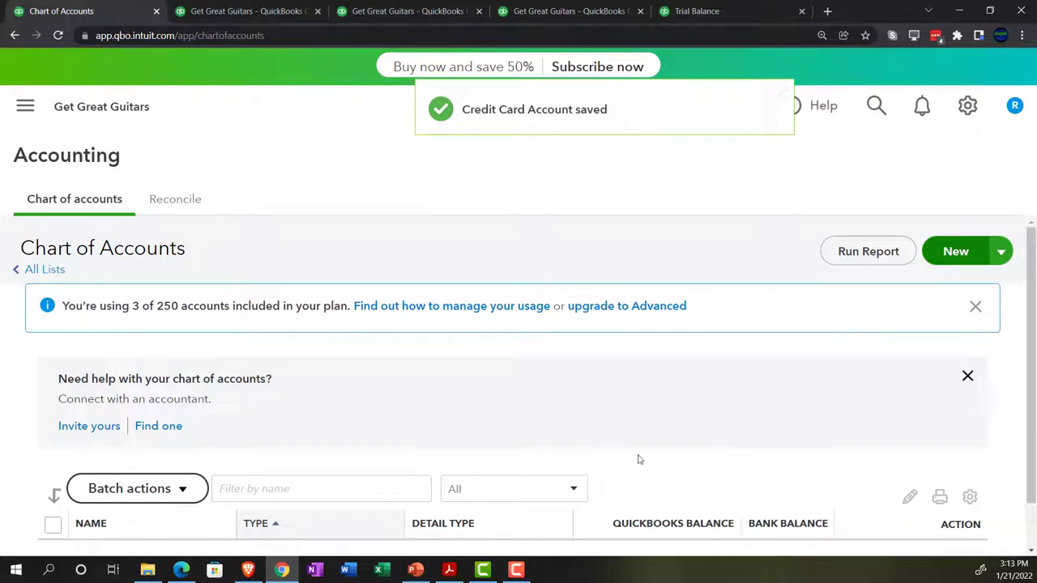
Find the new Credit Card account among the liabilities in the chart of accounts and check its balance.
scroll(529, 440, down, 1)
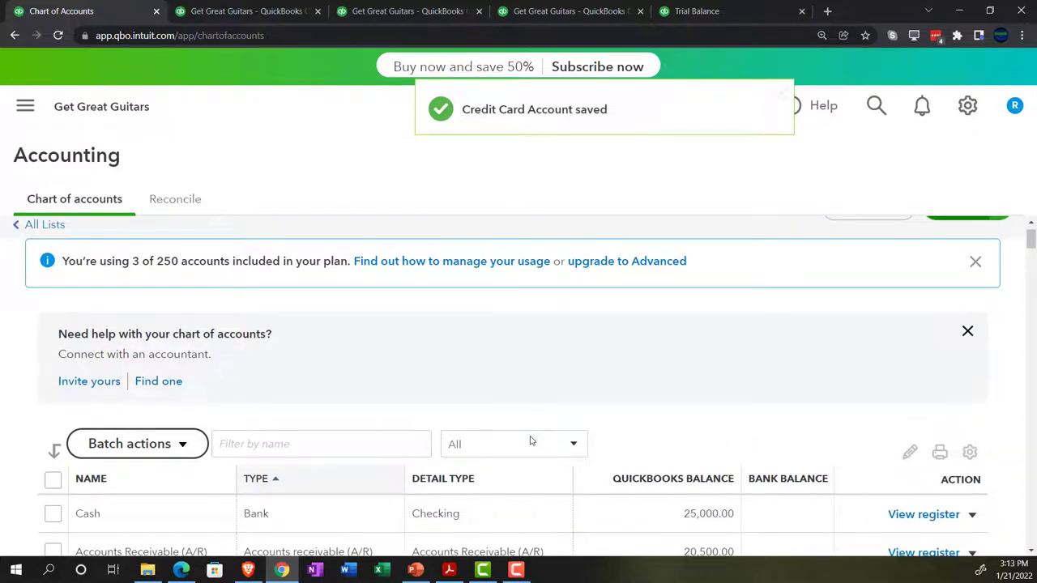
scroll(527, 439, down, 10)
scroll(318, 452, down, 5)
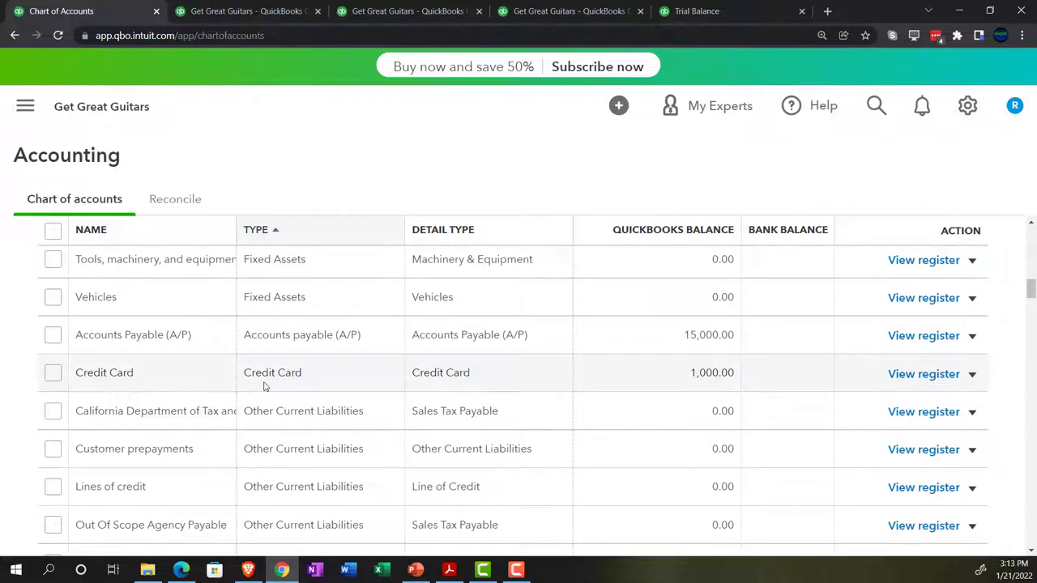
Rerun the Balance Sheet report as of December 31, 2021 and review its credit card liabilities.
click(266, 13)
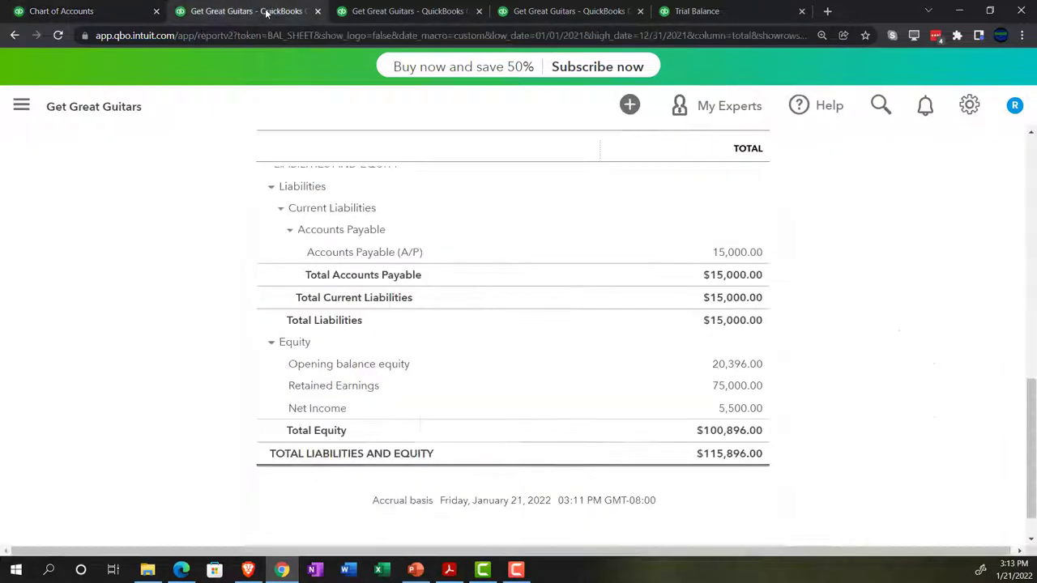
scroll(234, 336, up, 15)
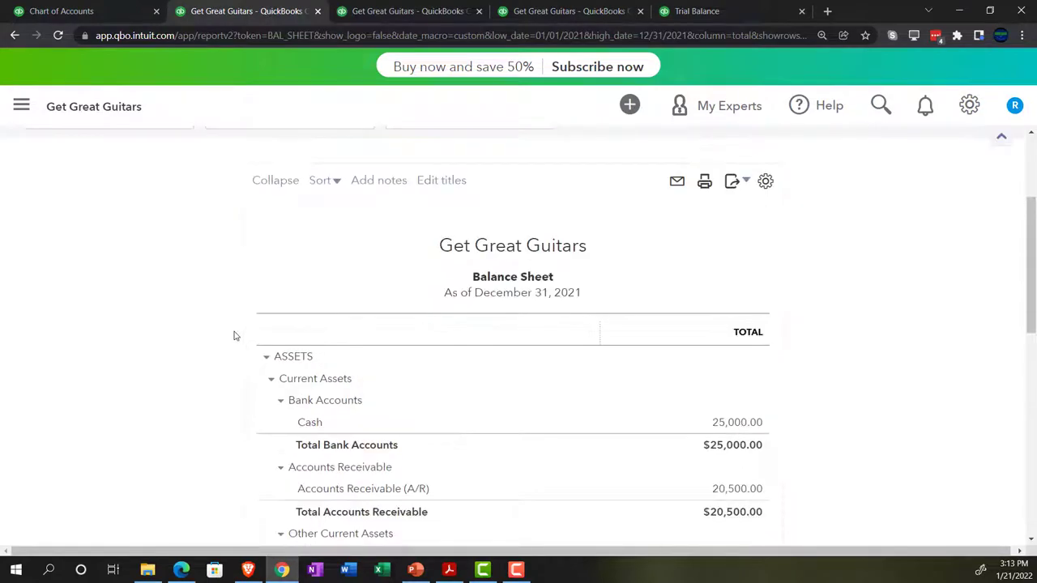
click(769, 240)
scroll(228, 408, down, 2)
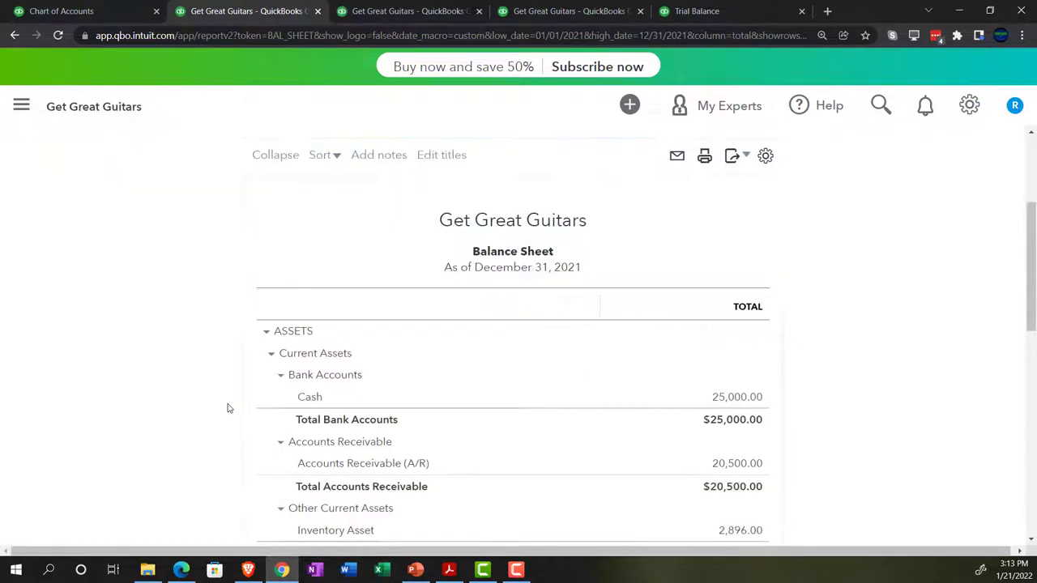
key(ctrl+plus)
key(ctrl+plus)
scroll(194, 417, down, 3)
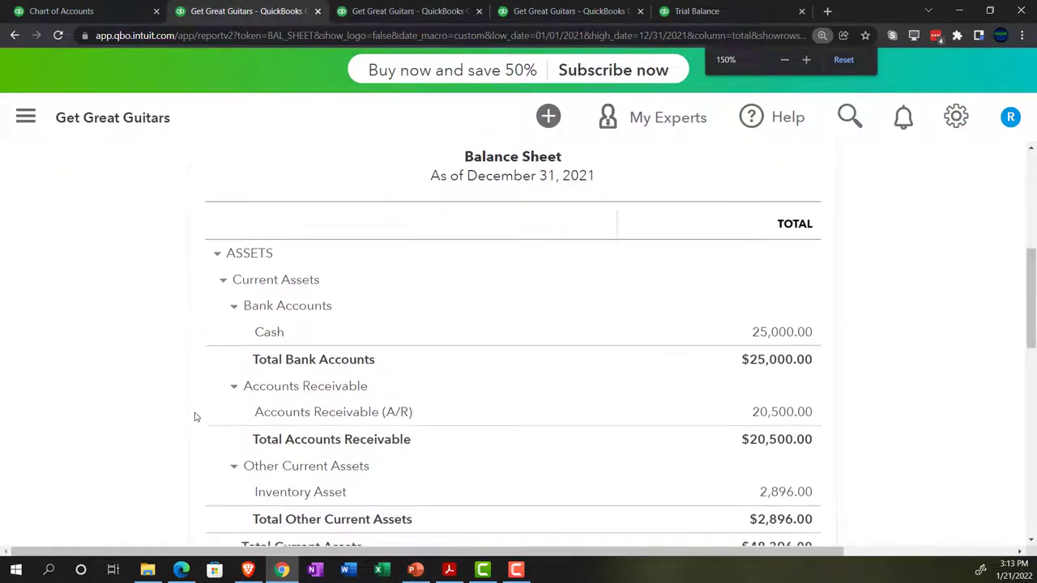
scroll(194, 416, down, 4)
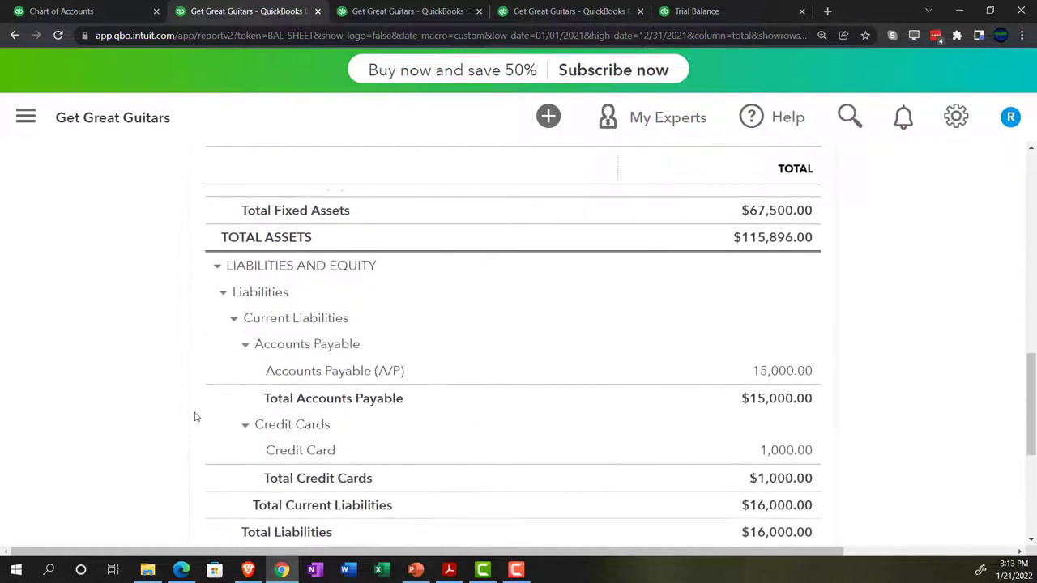
Drill into the Credit Card balance and inspect the opening balance expense transaction and its category details.
click(777, 382)
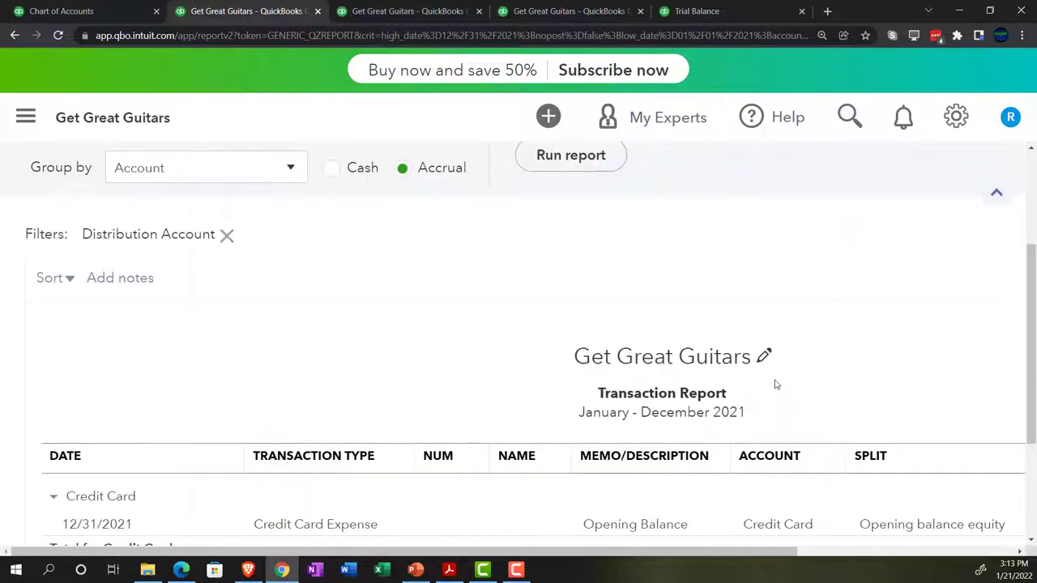
scroll(775, 386, down, 1)
key(ctrl+minus)
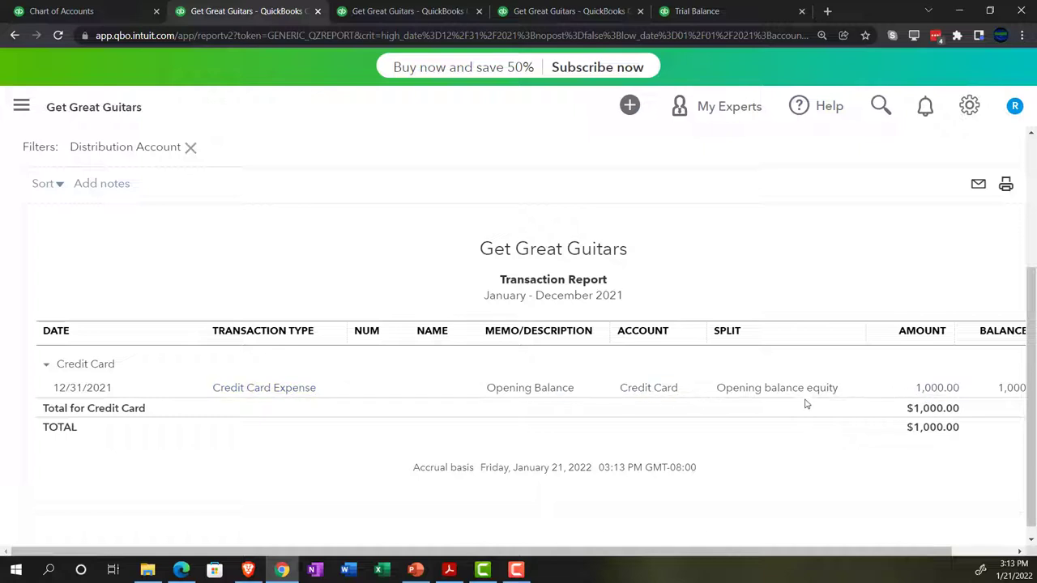
click(934, 389)
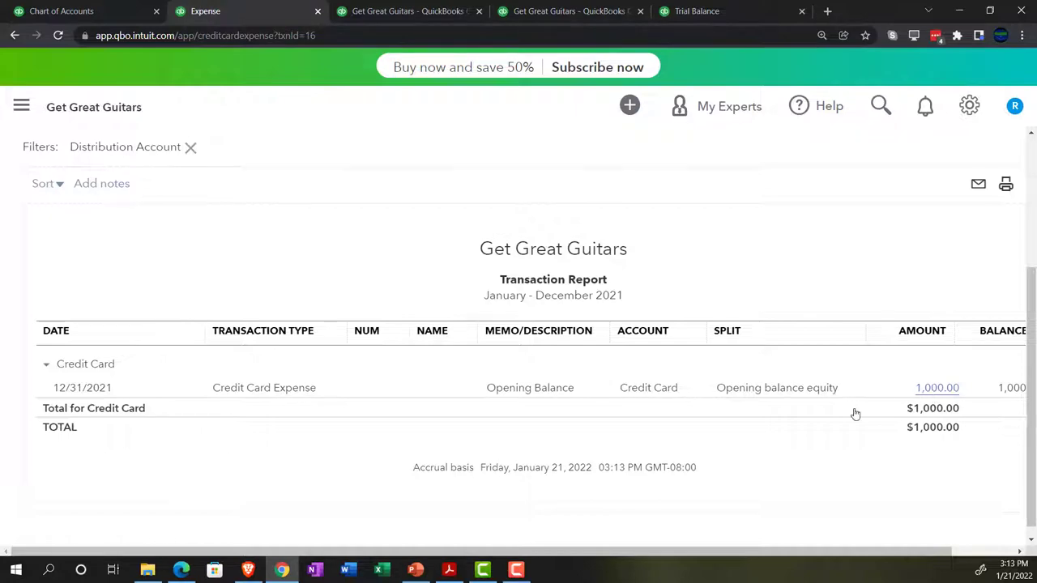
scroll(583, 426, down, 2)
scroll(583, 425, down, 1)
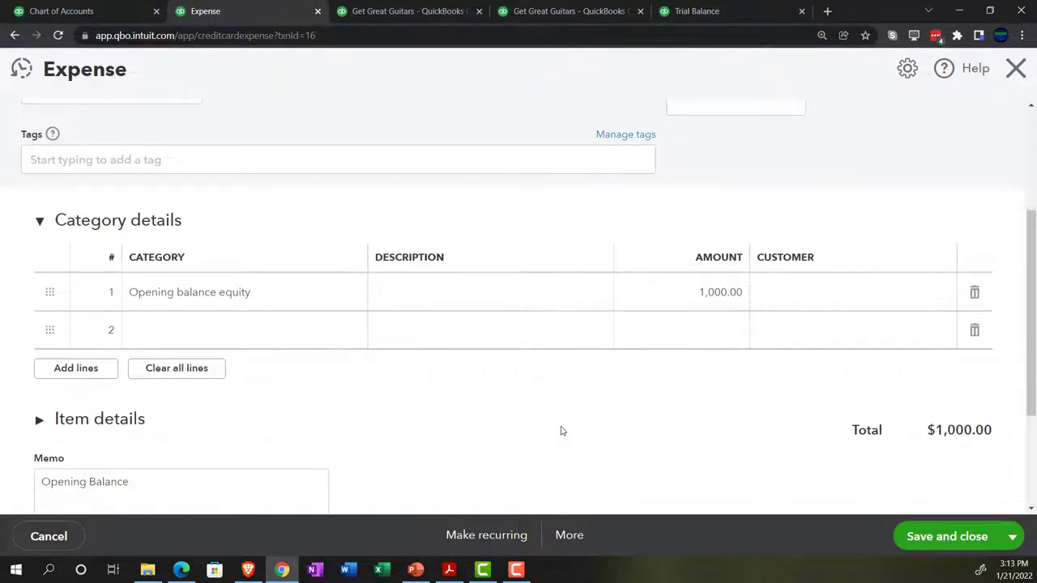
scroll(560, 431, up, 3)
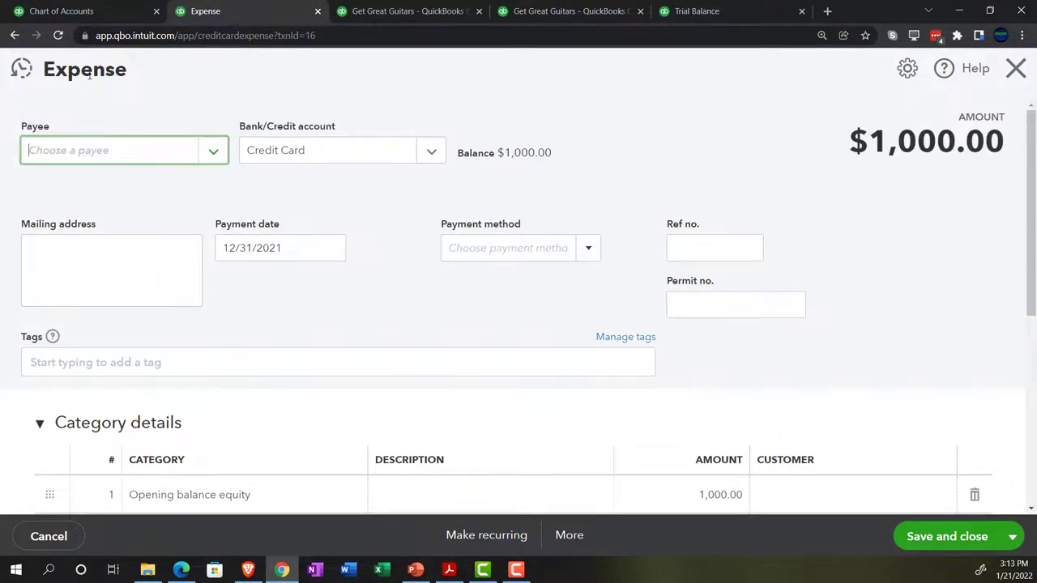
Close the credit card expense without changes and return to the Balance Sheet's equity section.
click(1017, 71)
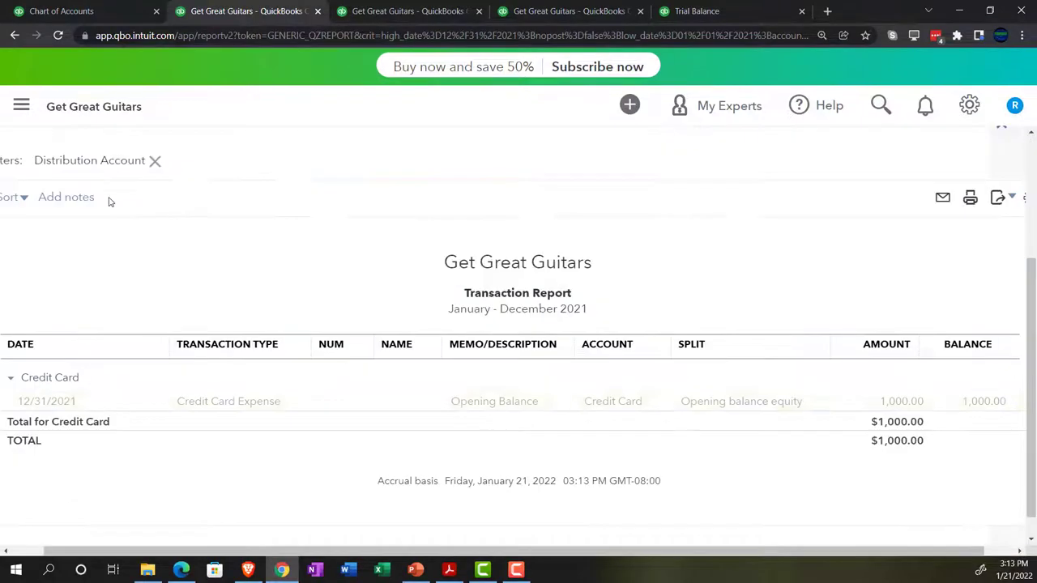
scroll(113, 264, up, 3)
click(192, 312)
scroll(467, 370, down, 10)
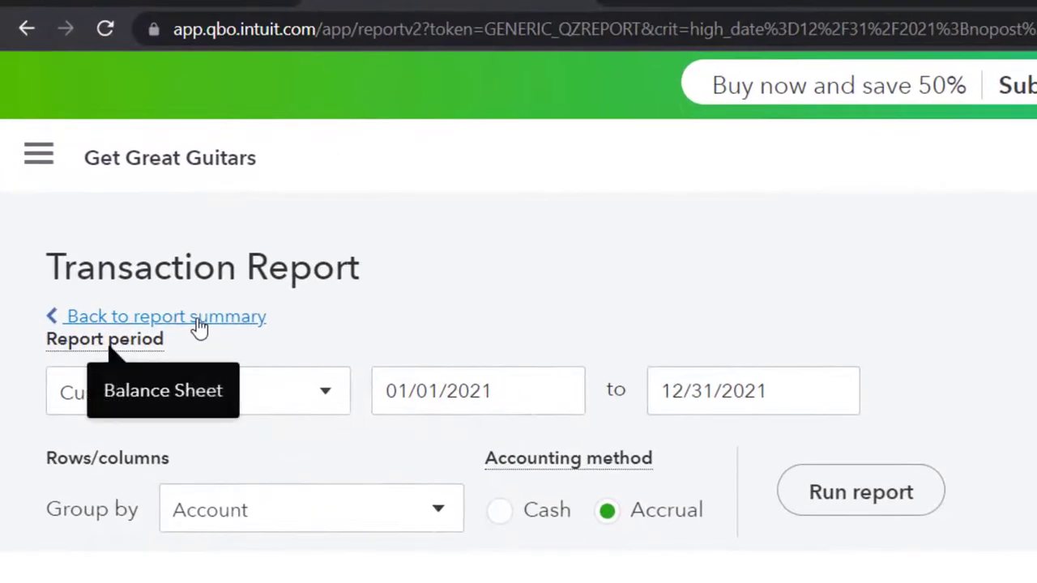
scroll(447, 360, down, 2)
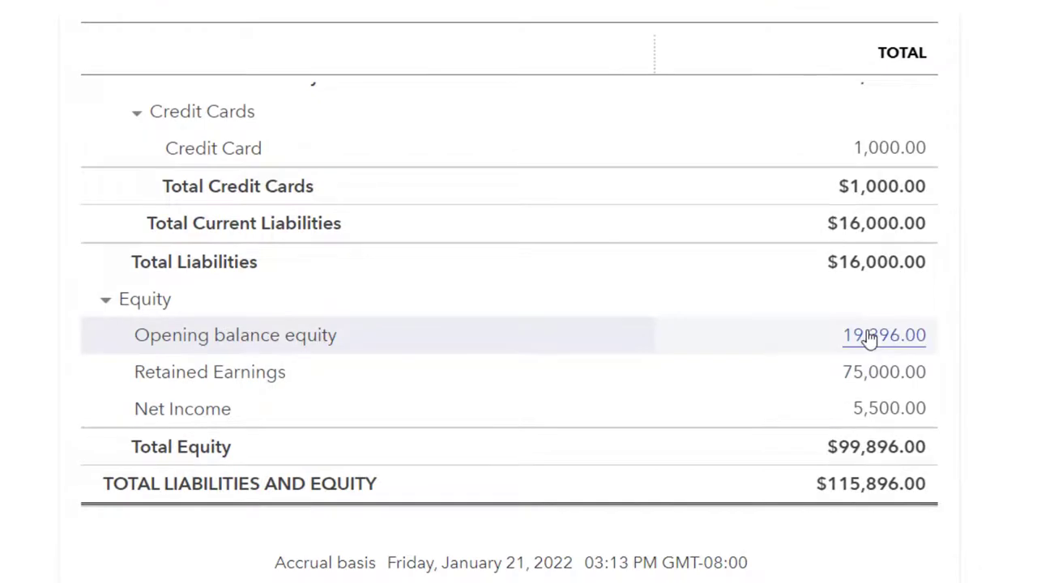
Drill into the Opening balance equity amount on the Balance Sheet and examine the transactions and amounts behind it.
click(868, 338)
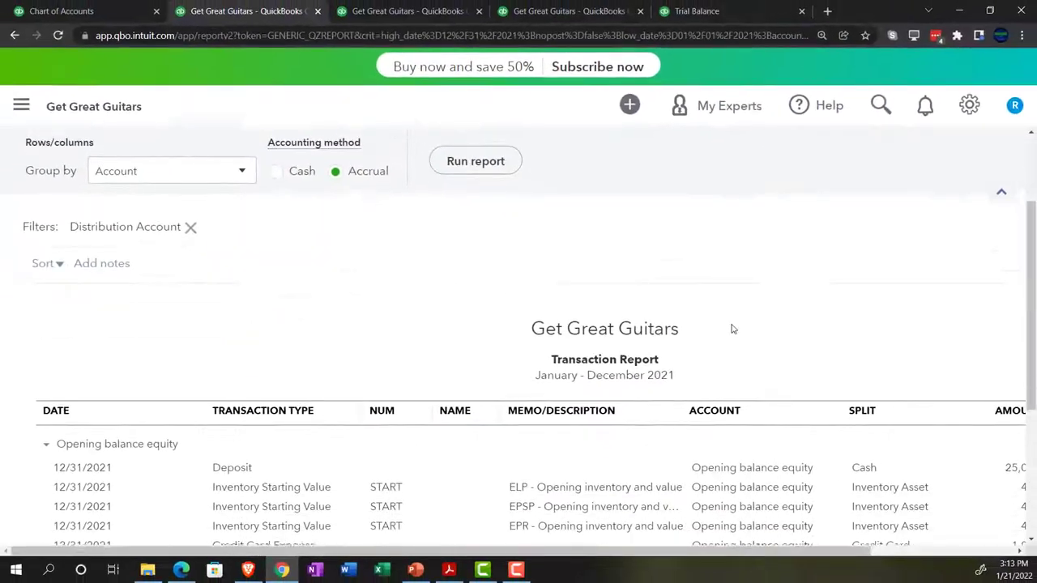
scroll(732, 329, down, 3)
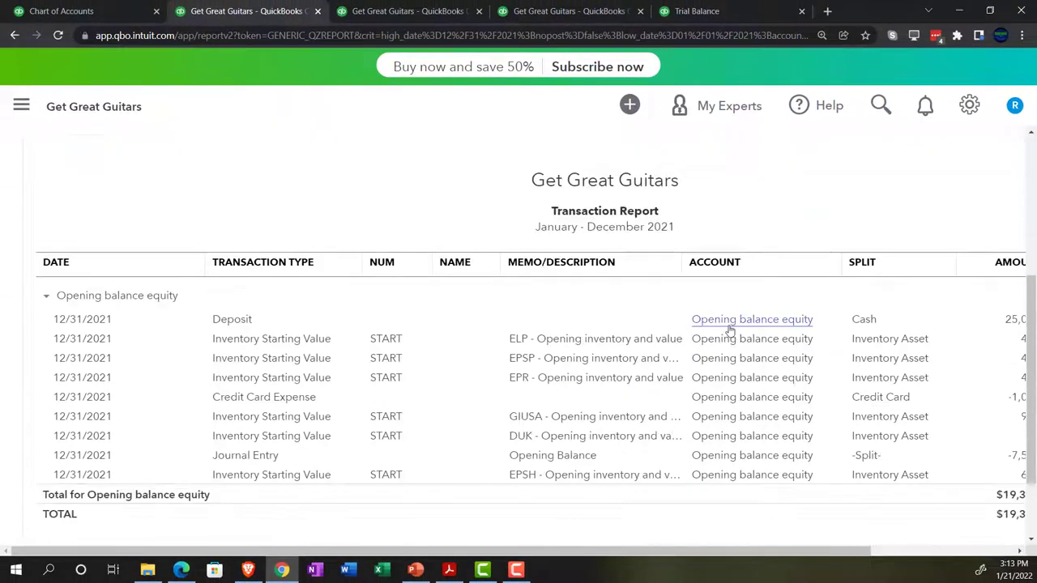
key(ctrl+minus)
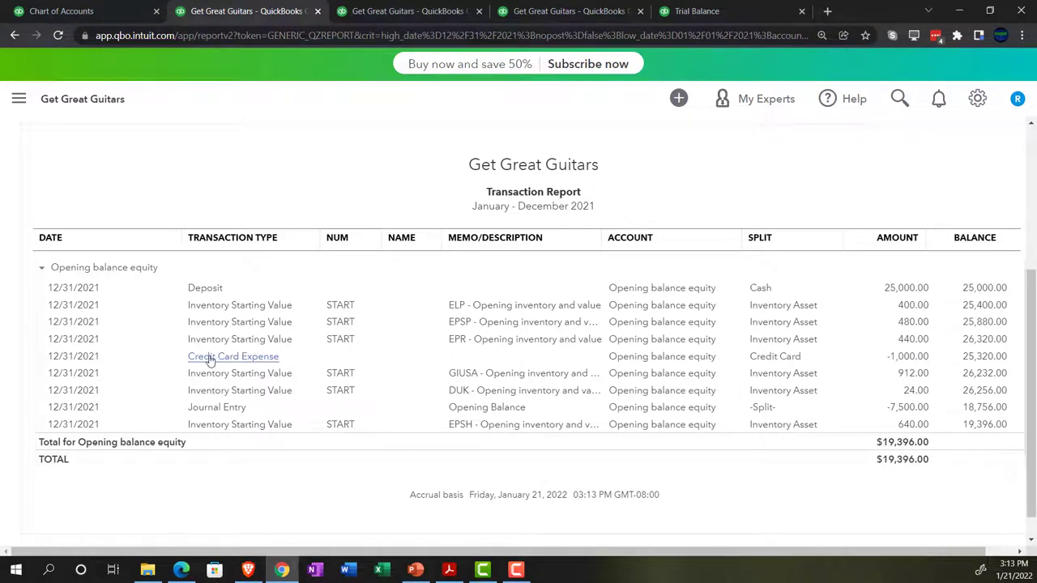
scroll(208, 360, up, 3)
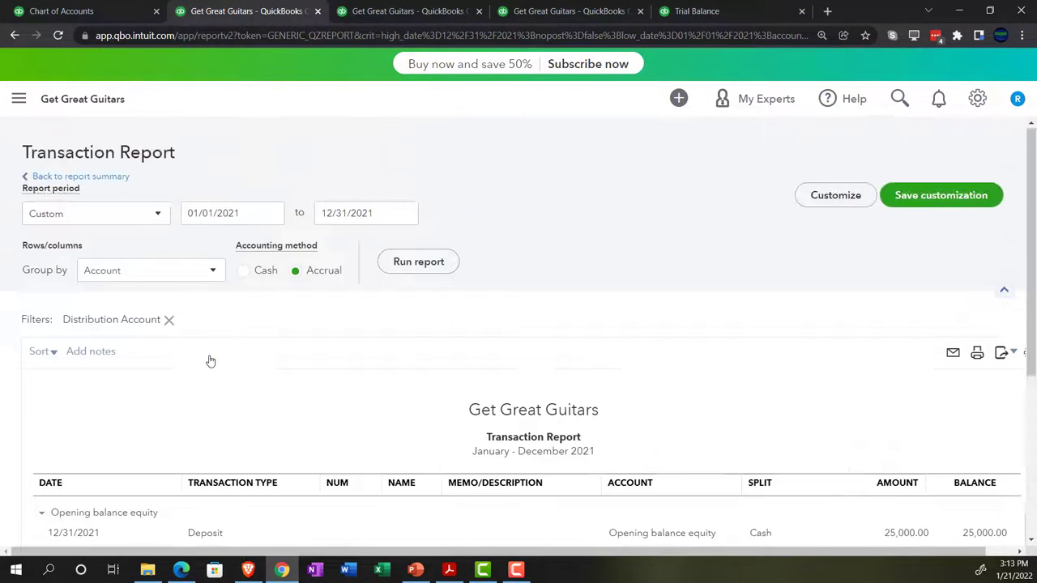
Return to the Balance Sheet and compare its equity with Opening Balance Equity in the trial balance PDF in Acrobat Reader.
click(106, 179)
scroll(307, 412, down, 10)
click(450, 567)
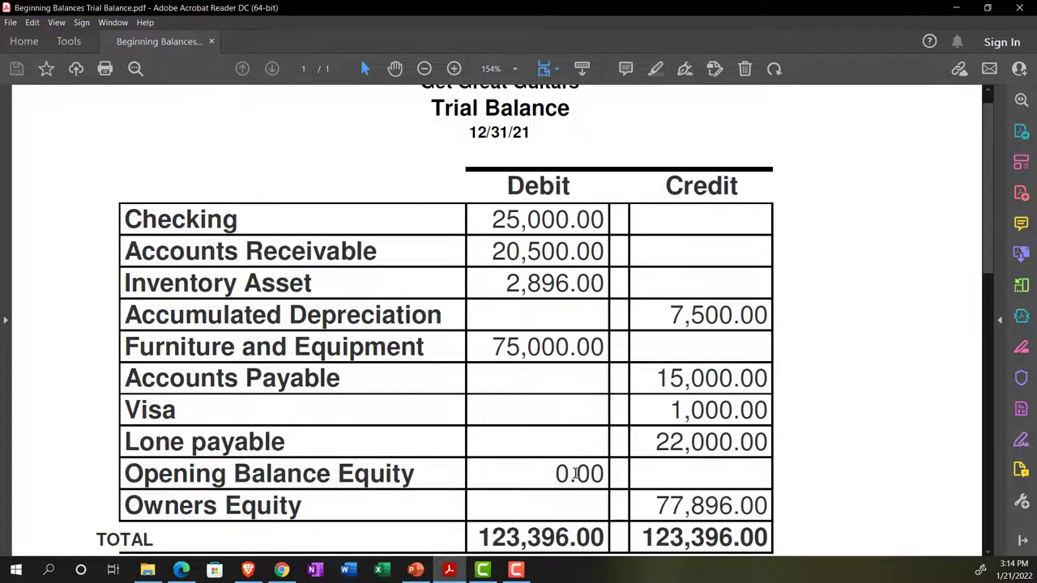
click(452, 571)
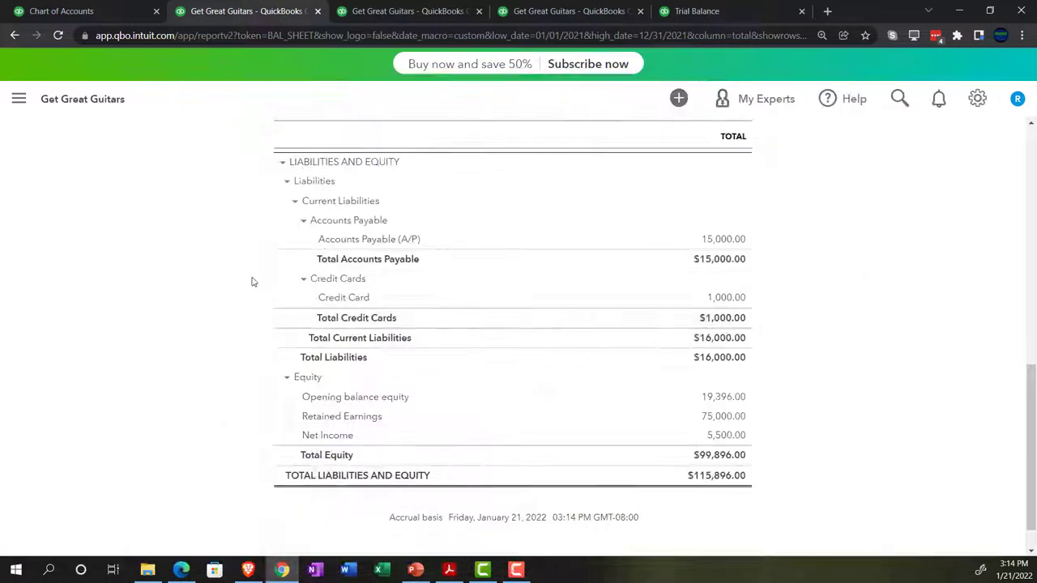
Go to the chart of accounts in the browser and review the current and long-term liability accounts.
click(146, 13)
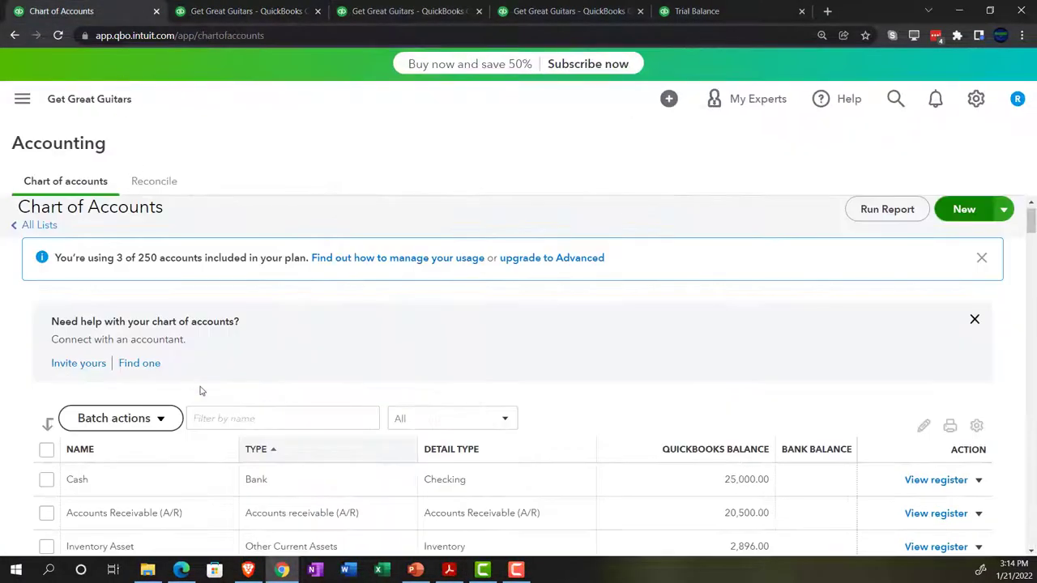
scroll(202, 391, down, 5)
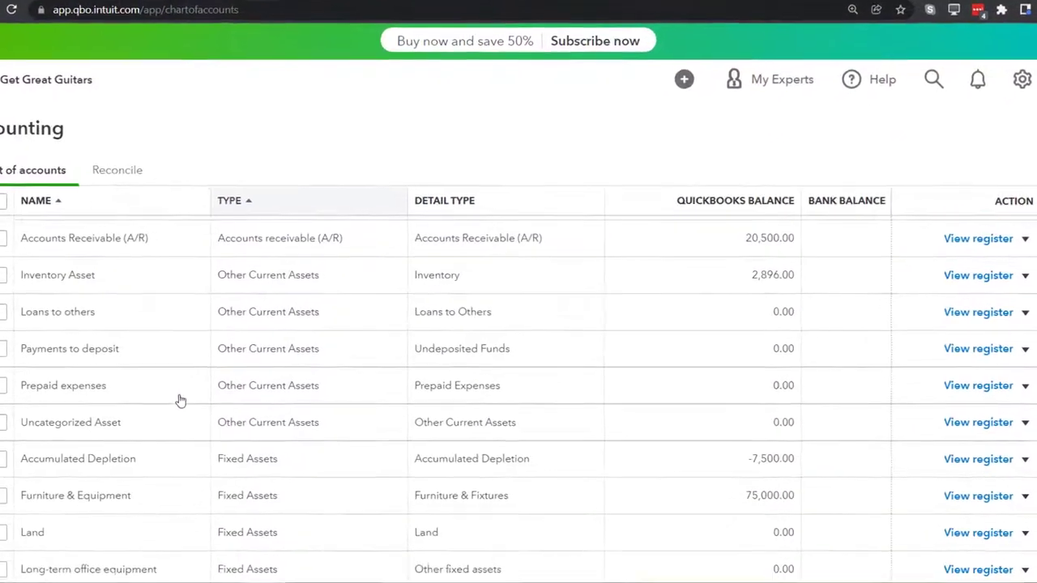
scroll(170, 402, down, 4)
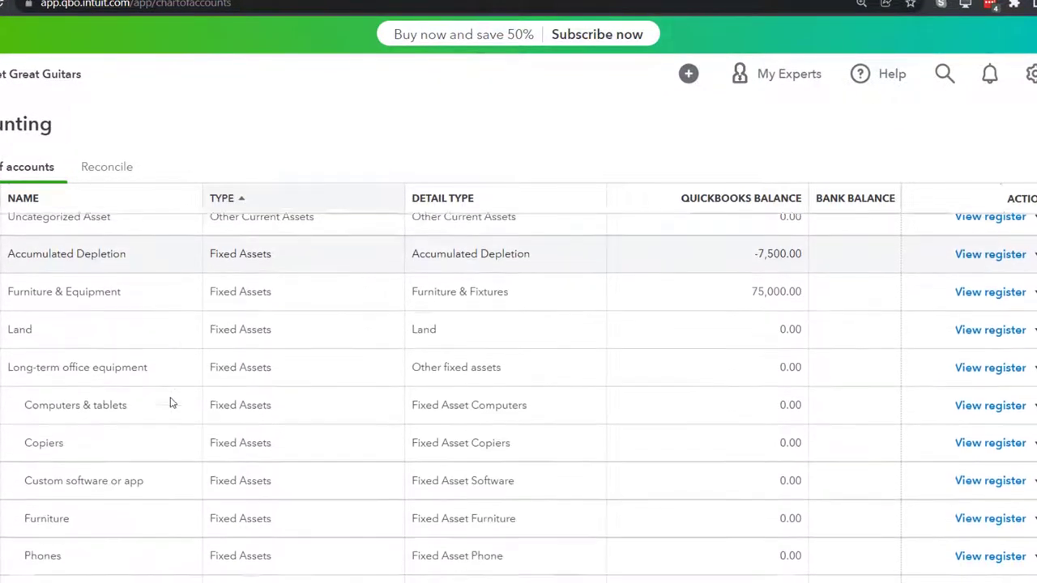
scroll(170, 402, down, 4)
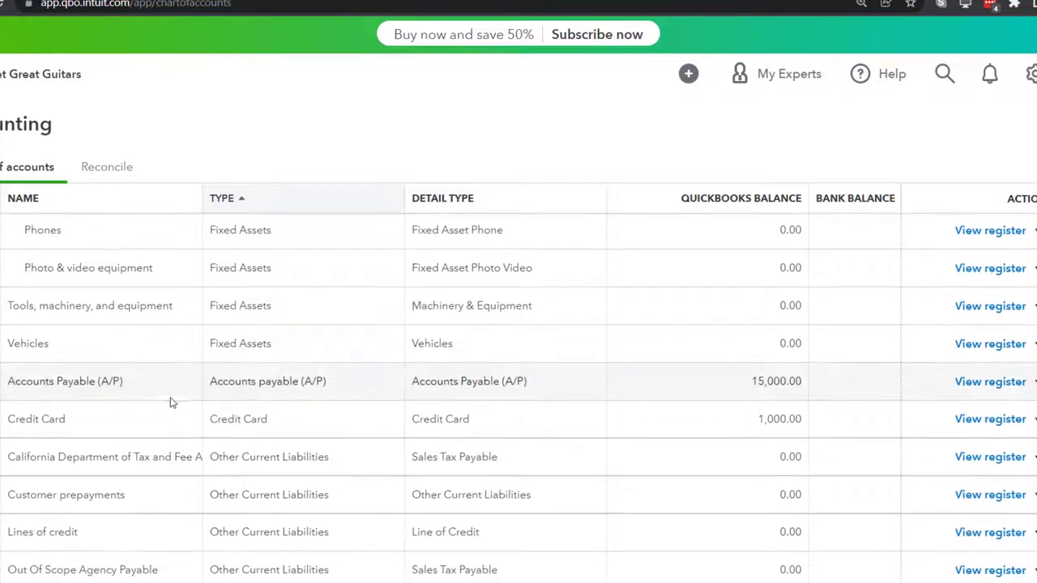
scroll(173, 400, down, 1)
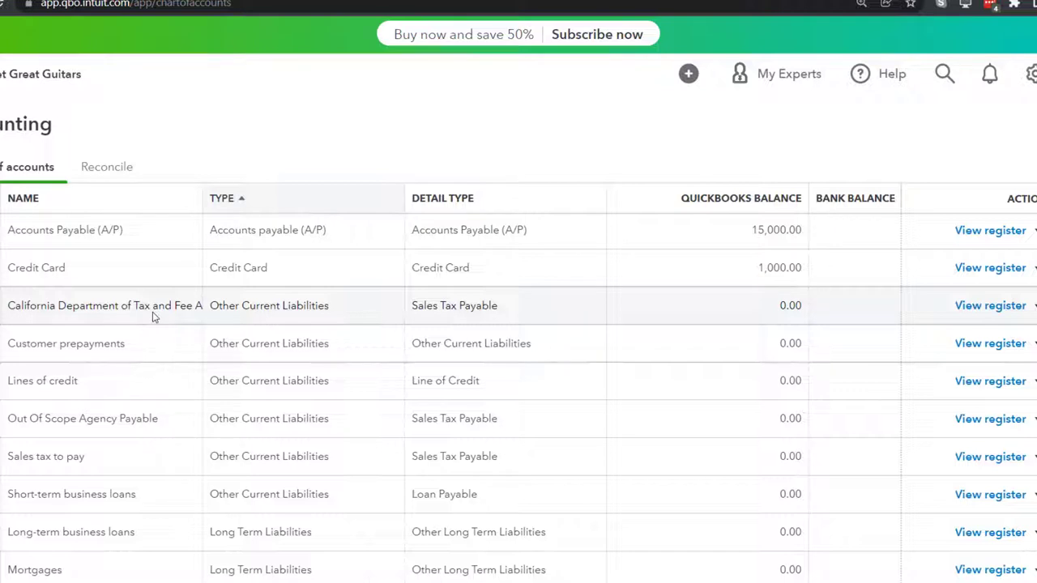
scroll(169, 360, down, 1)
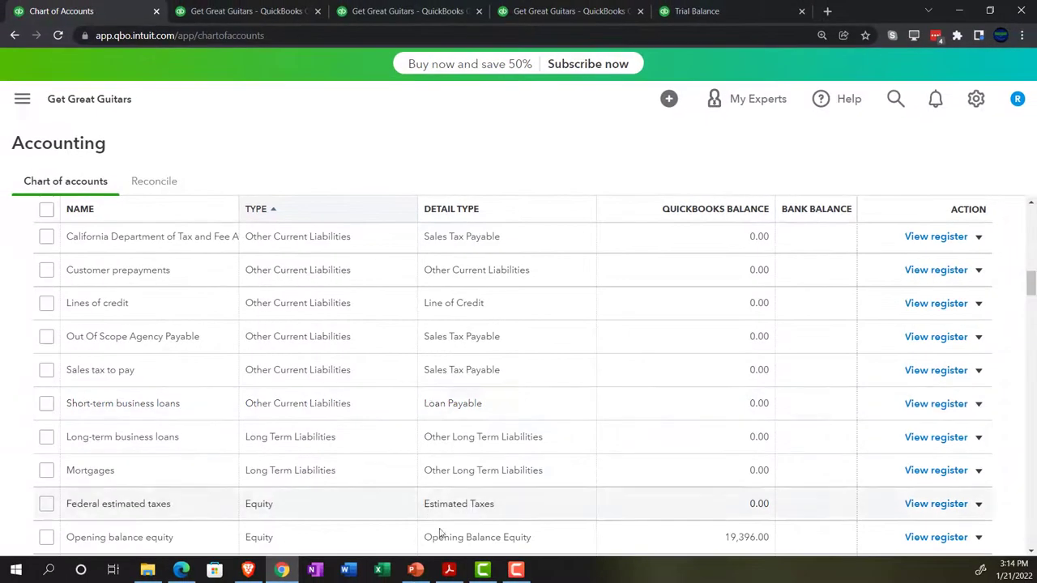
Check the loan payable line in the trial balance PDF and look through the chart of accounts for a matching loan account.
click(448, 570)
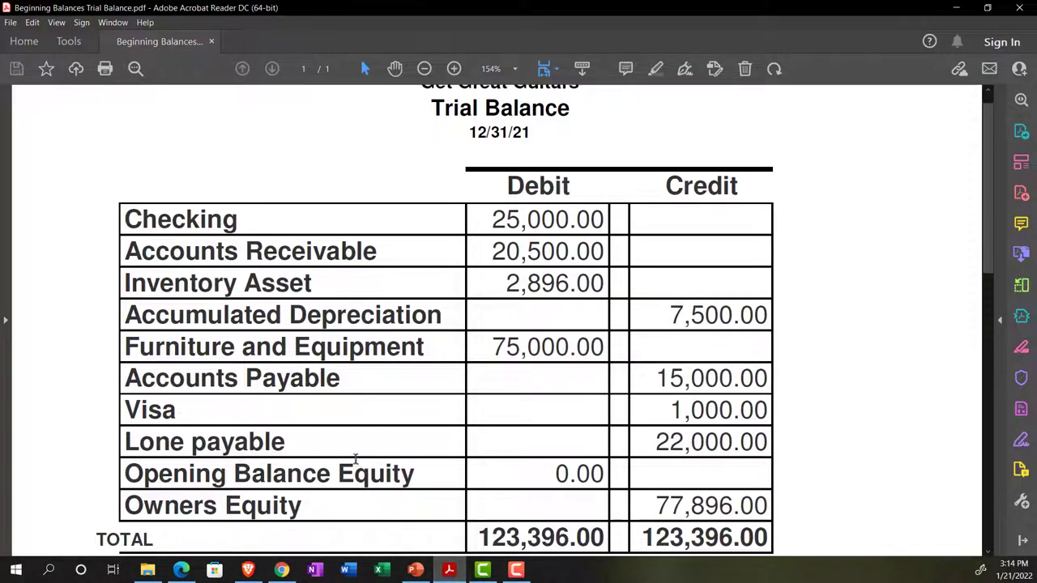
click(281, 570)
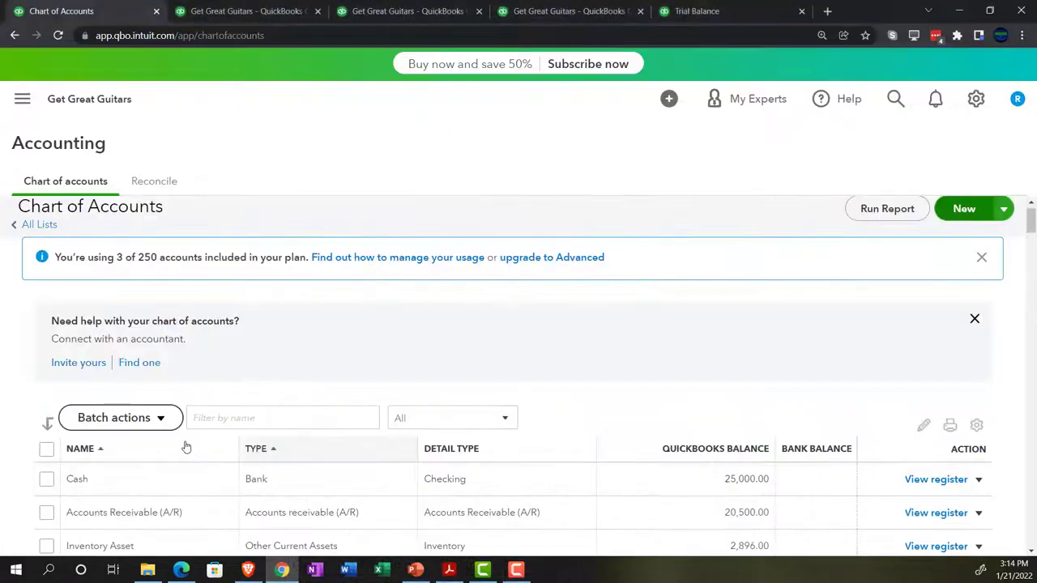
scroll(195, 459, down, 6)
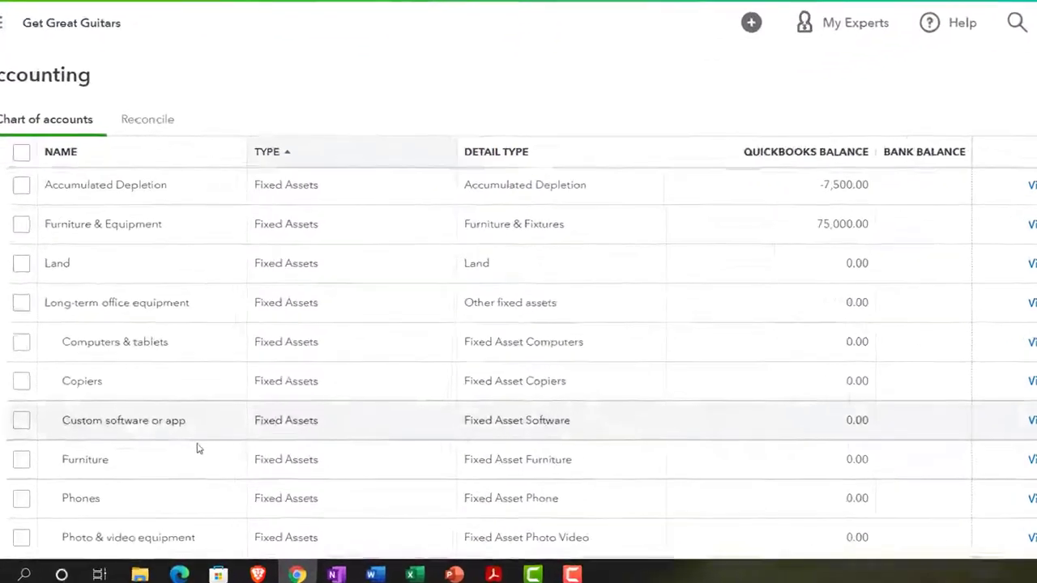
scroll(197, 448, down, 3)
scroll(197, 448, down, 2)
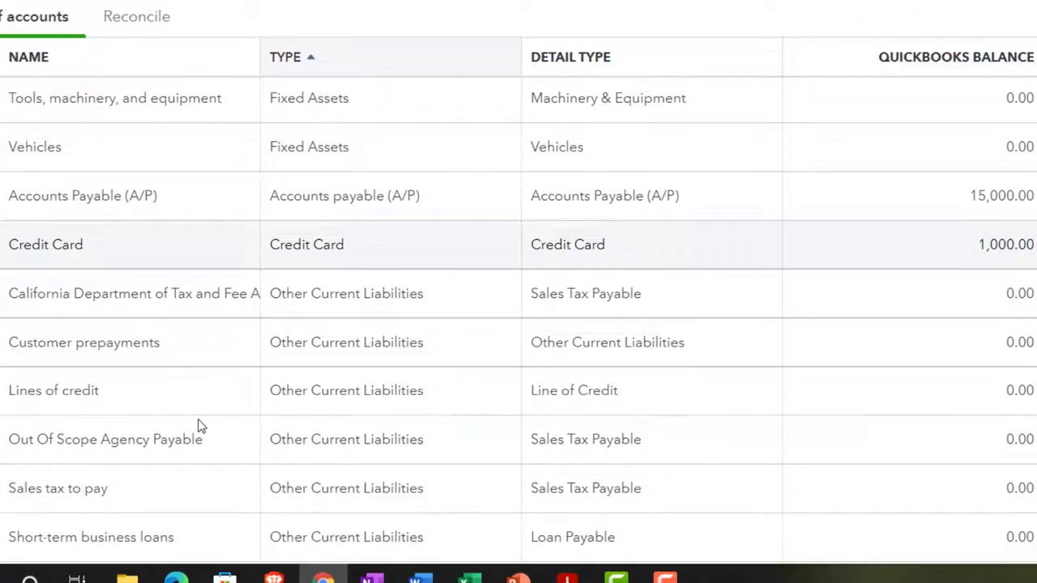
scroll(201, 430, down, 5)
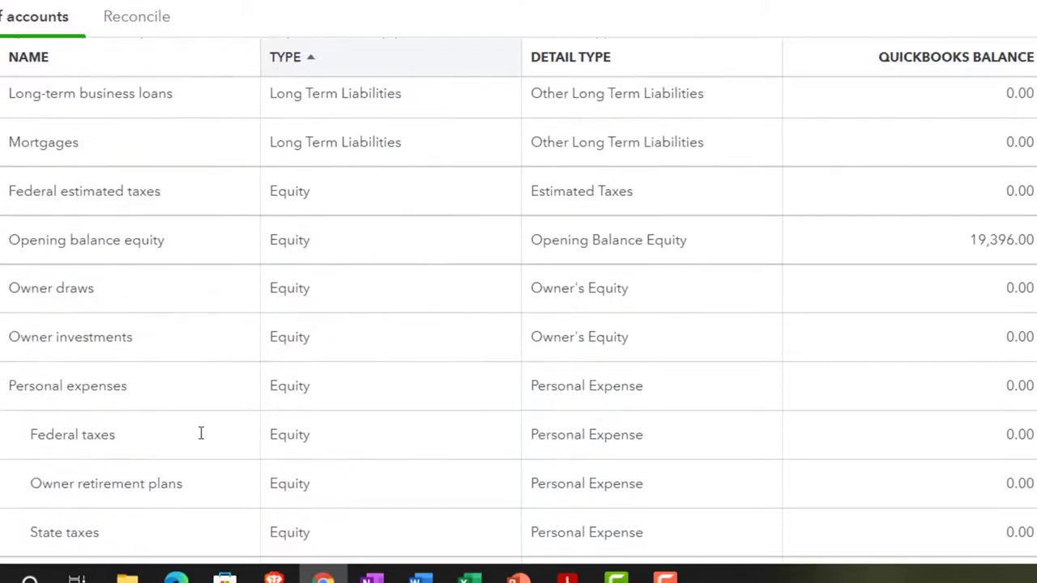
scroll(200, 433, up, 3)
scroll(155, 252, up, 1)
scroll(153, 237, up, 1)
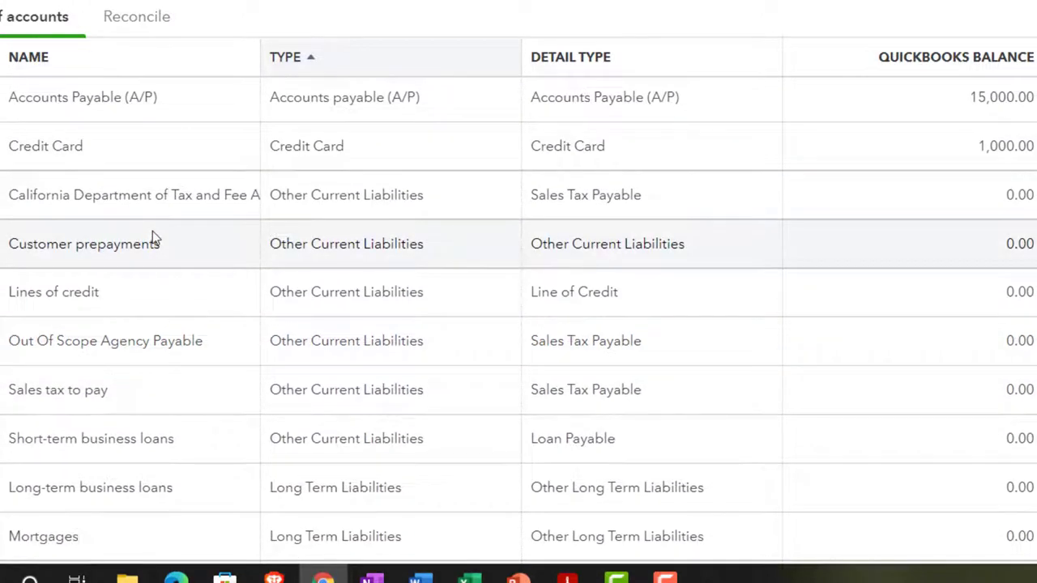
scroll(153, 235, down, 1)
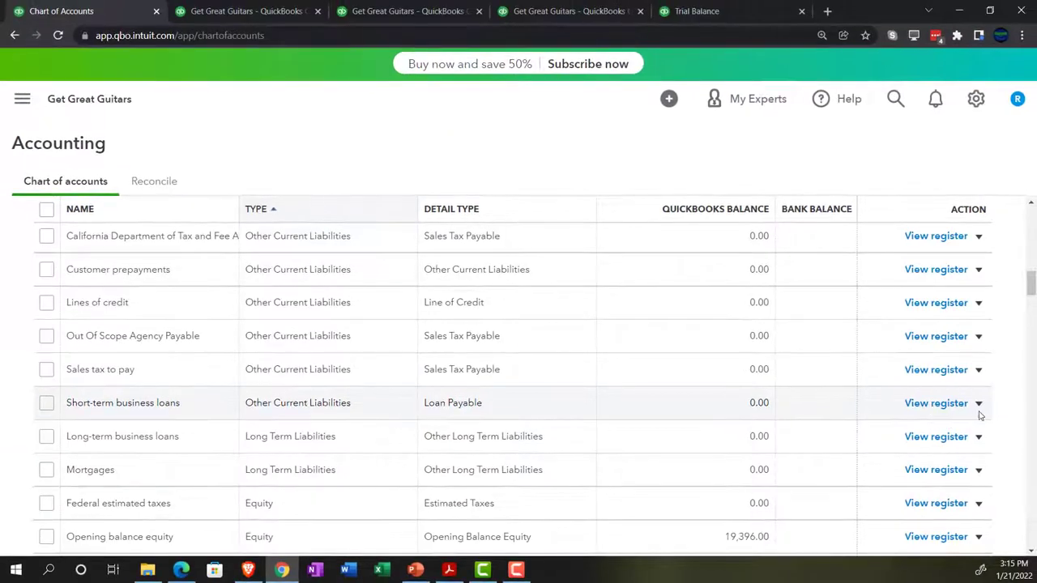
Open the Short-term business loans account for editing and rename it Loans Payable.
click(979, 403)
click(891, 431)
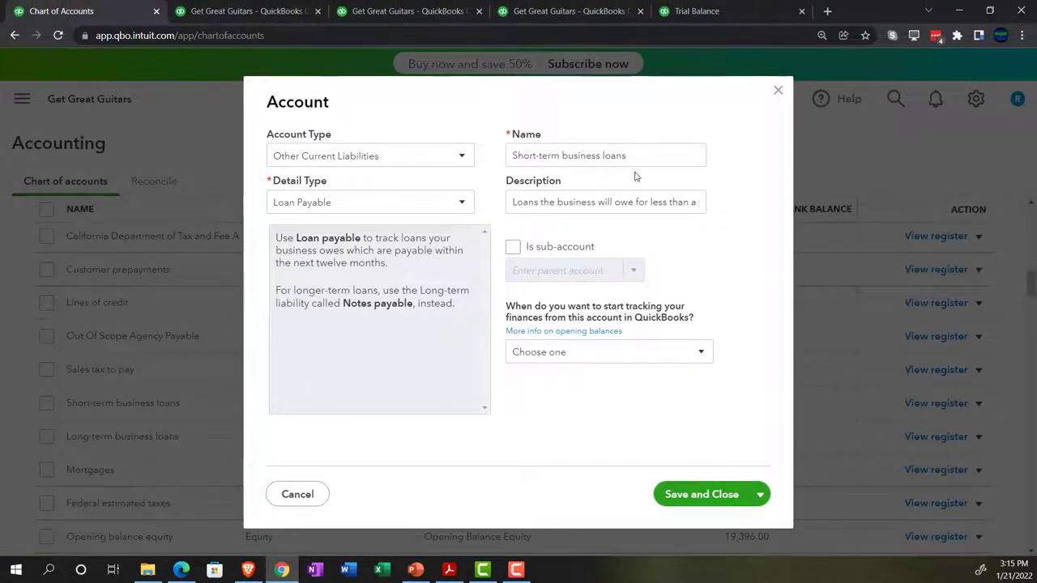
drag(644, 156, 462, 147)
text(Loans )
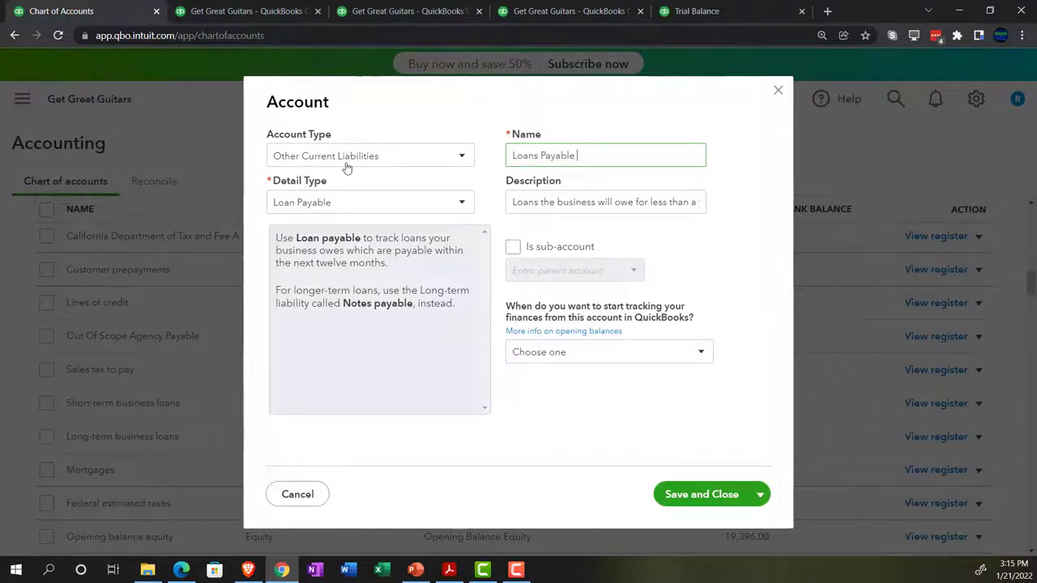
text(Payable)
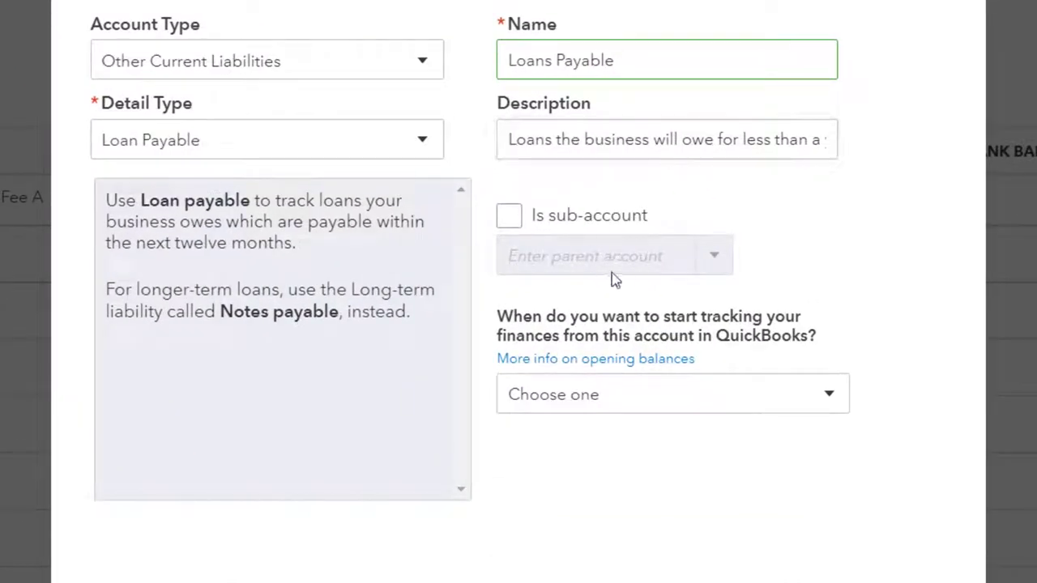
Set the loan account's tracking start to Other with the date 12/31/2021.
click(618, 410)
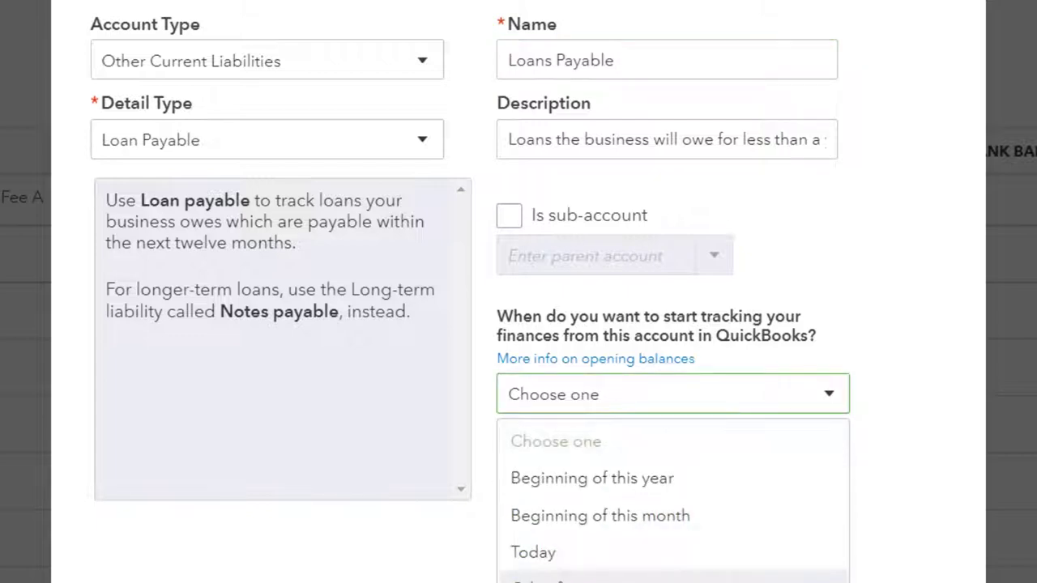
click(559, 579)
click(663, 462)
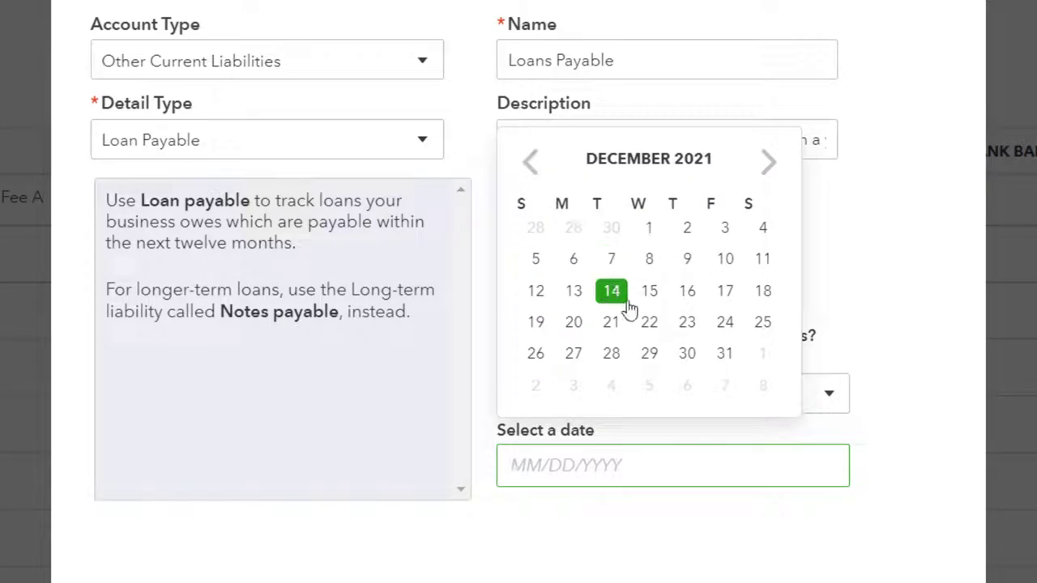
click(725, 356)
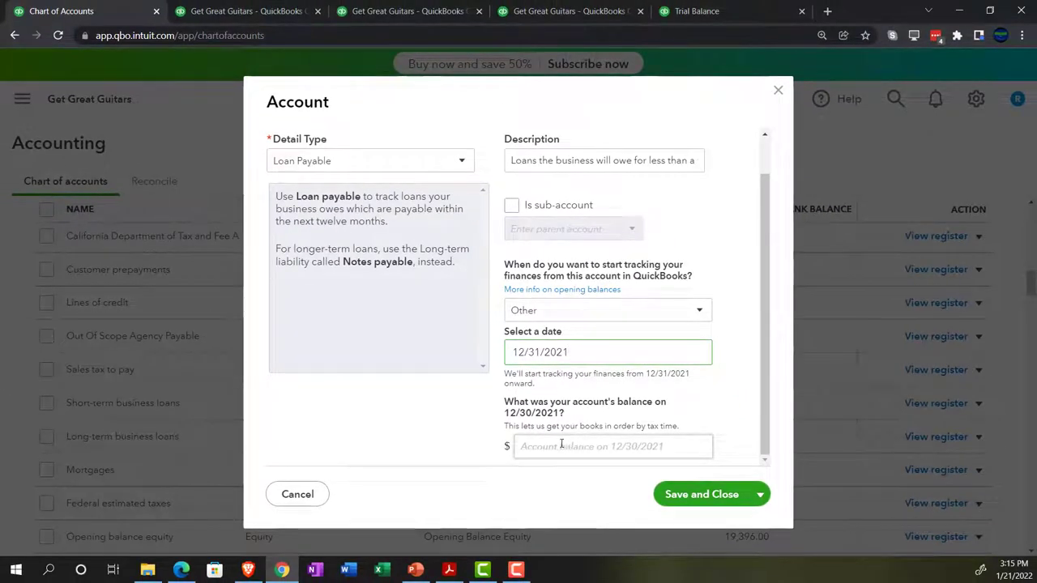
Look up the loan amount in the trial balance PDF, enter 22,000 as the account's opening balance, and save the account.
click(561, 444)
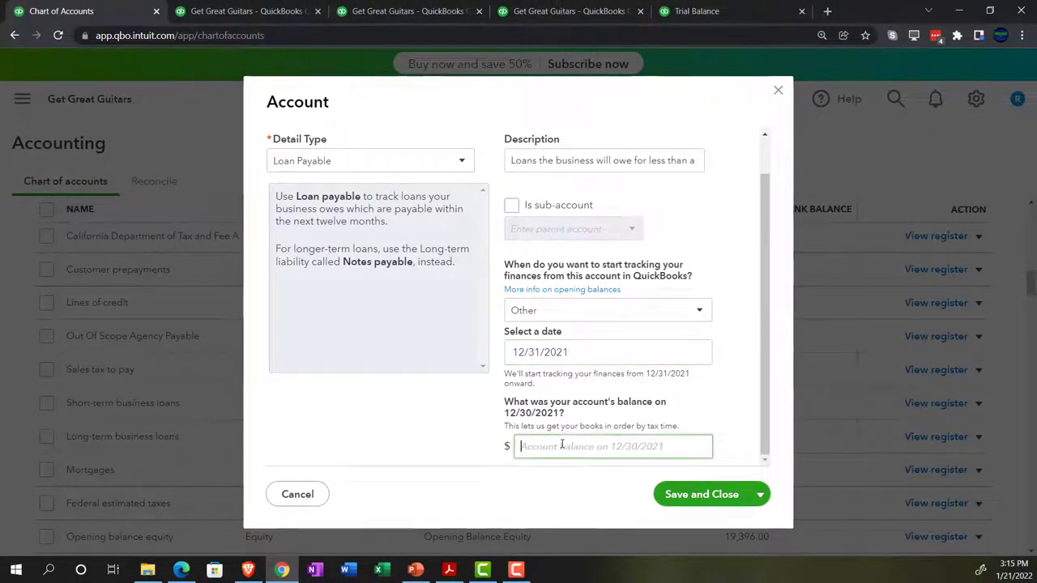
click(450, 570)
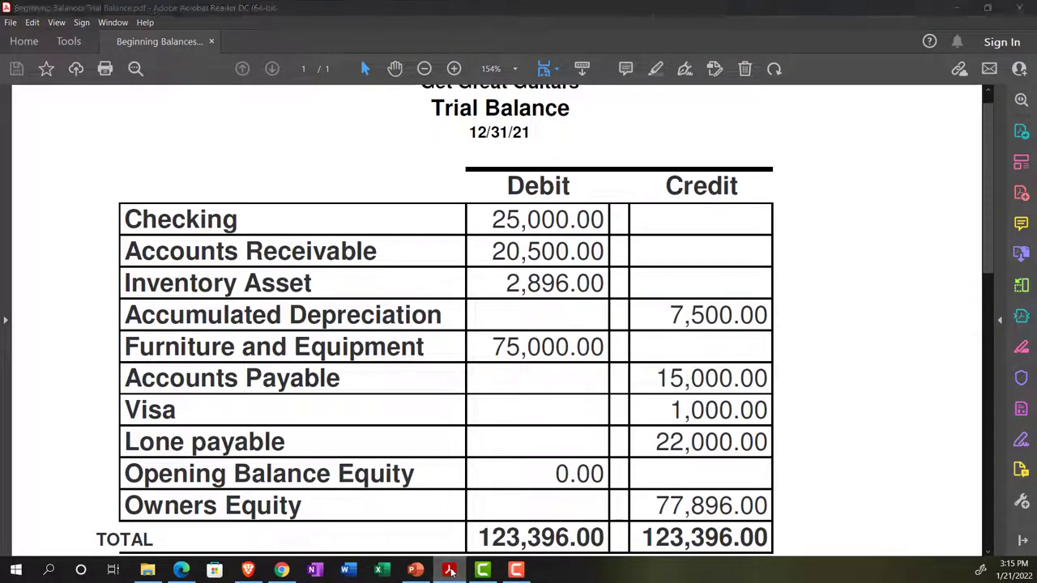
click(449, 570)
text(22000)
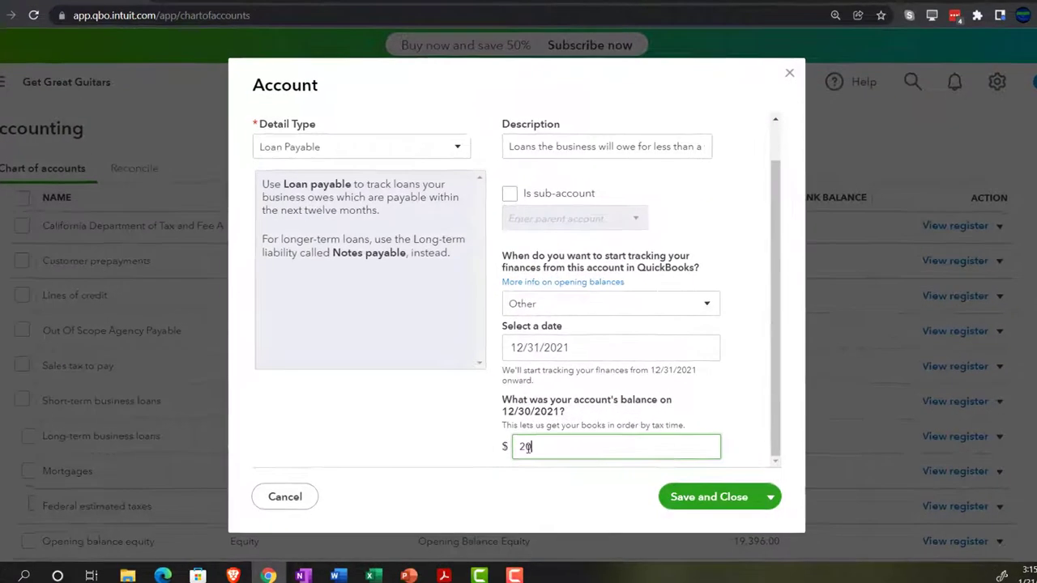
key(Tab)
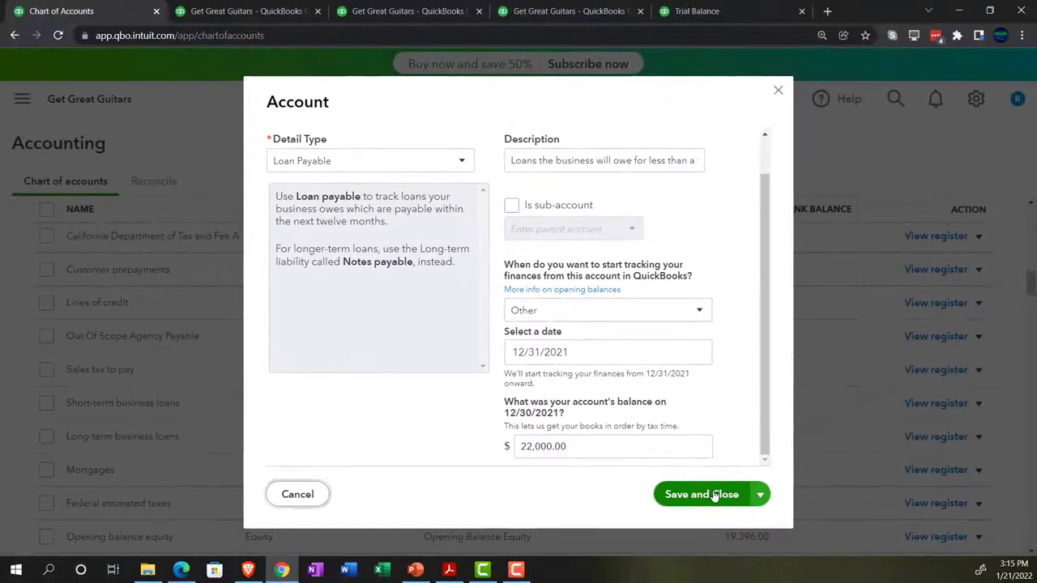
click(814, 528)
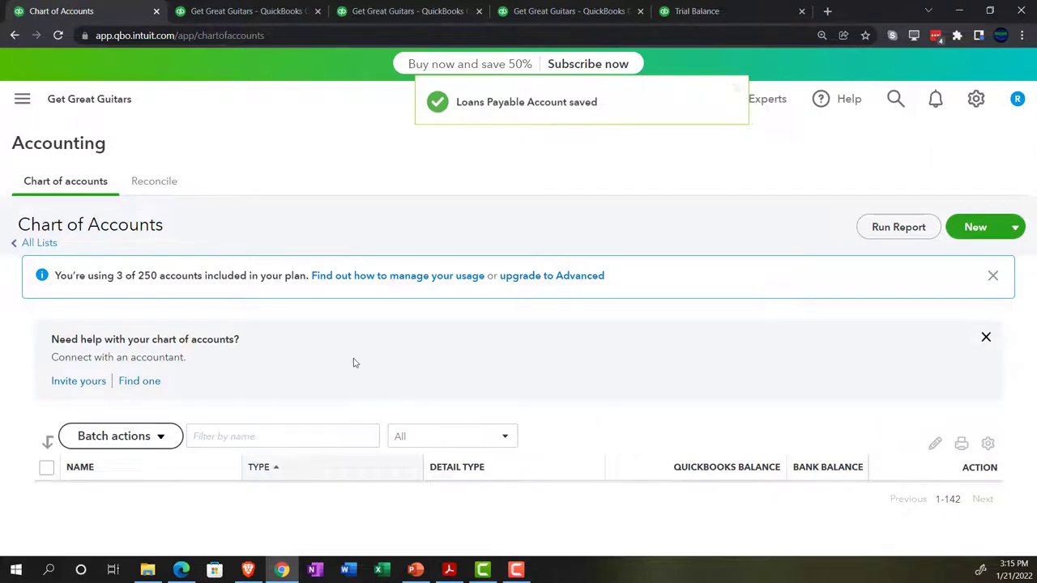
Find the Loans Payable account among the liabilities in the chart of accounts and check its balance.
scroll(353, 362, down, 3)
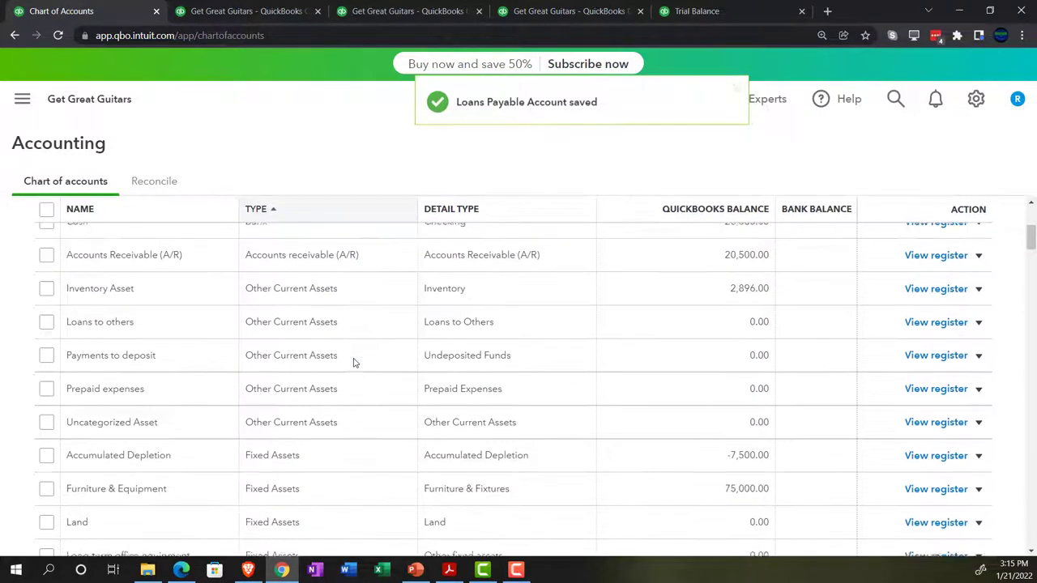
scroll(353, 363, down, 7)
scroll(354, 361, down, 2)
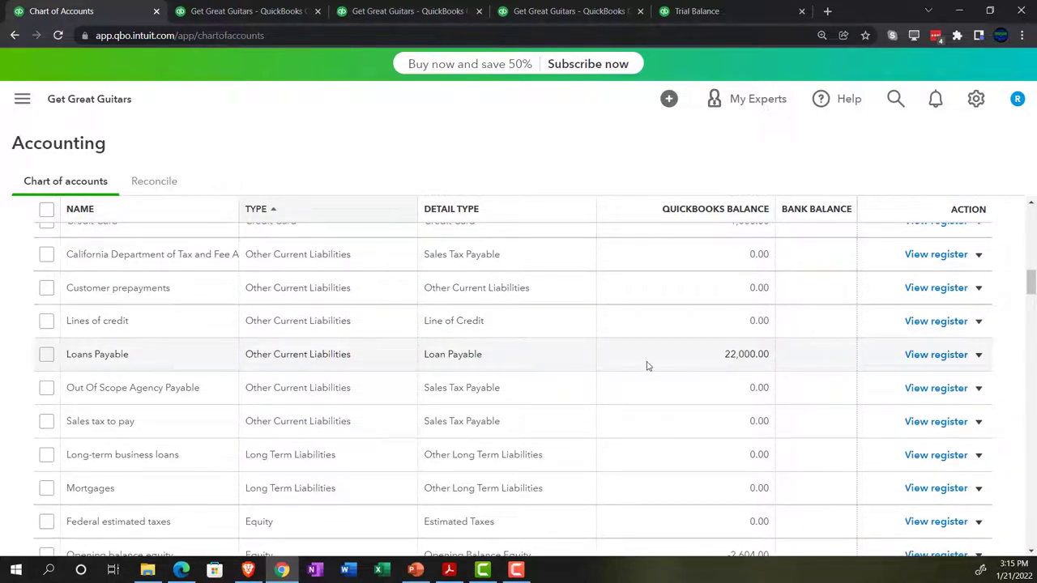
Review the balance sheet as of December 31, 2021, from the assets down to the Loans Payable line.
click(227, 12)
scroll(284, 234, up, 10)
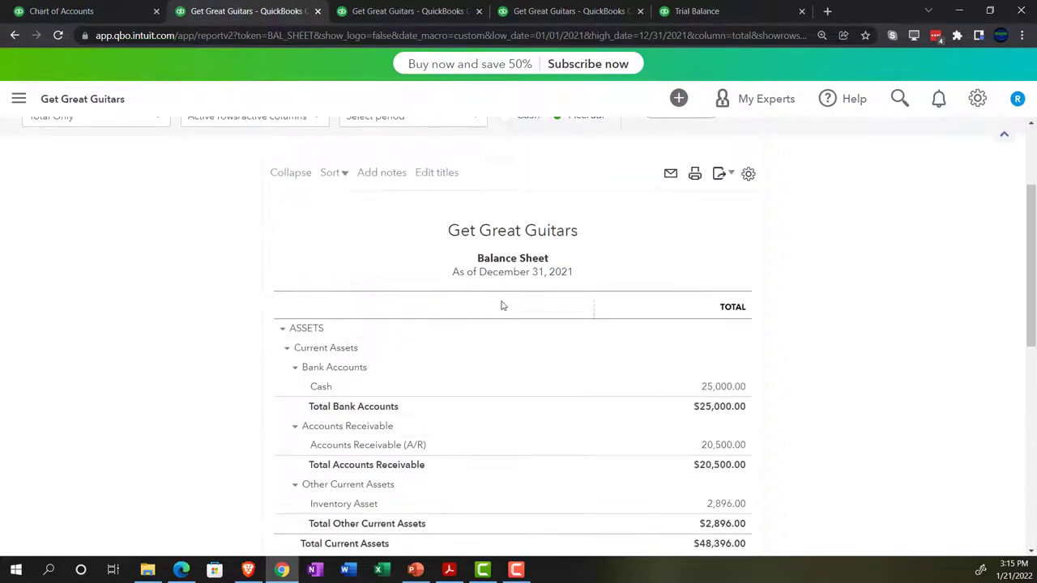
scroll(587, 291, down, 4)
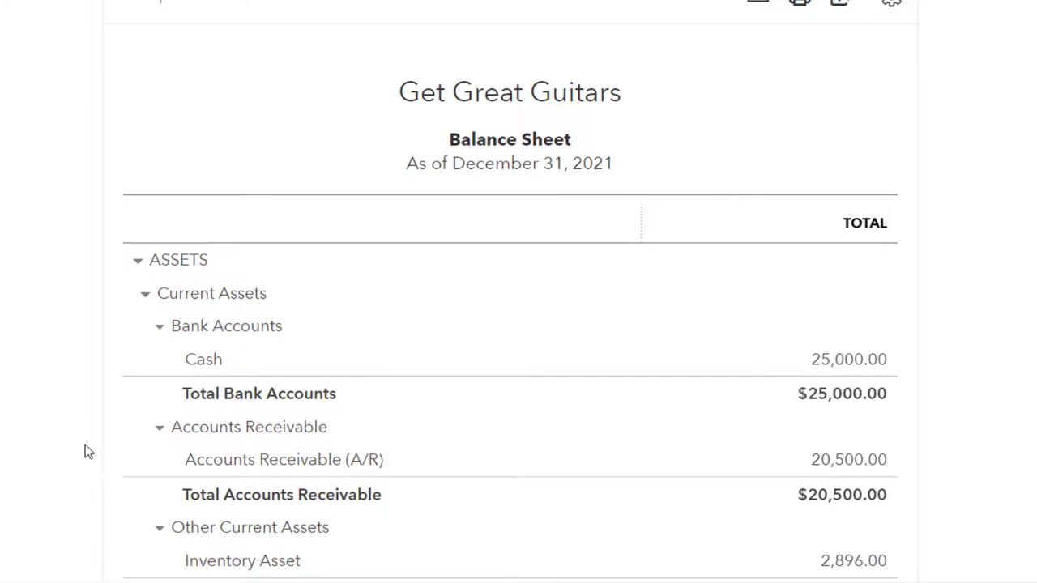
scroll(108, 321, down, 3)
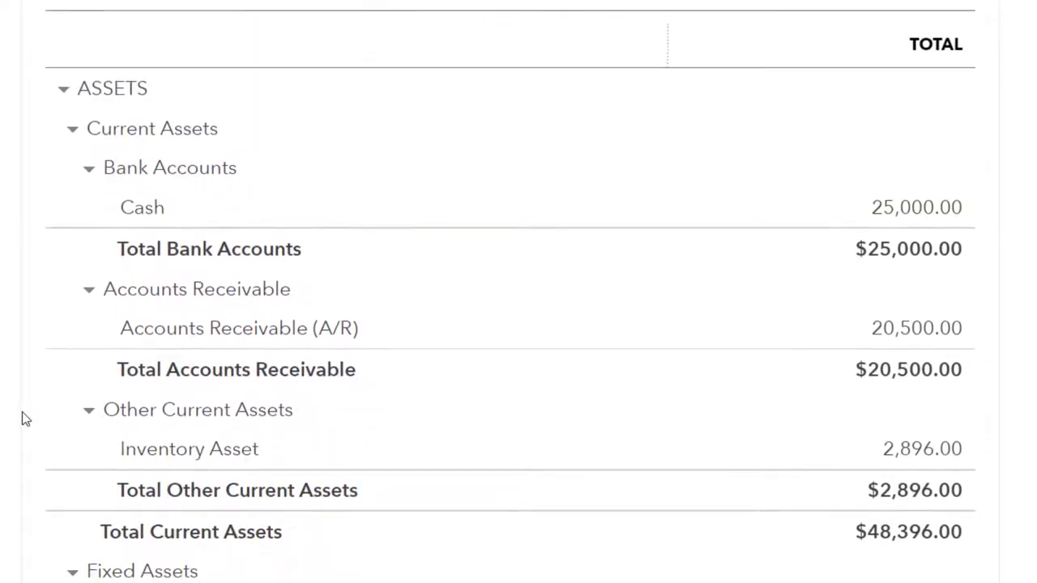
scroll(22, 411, down, 5)
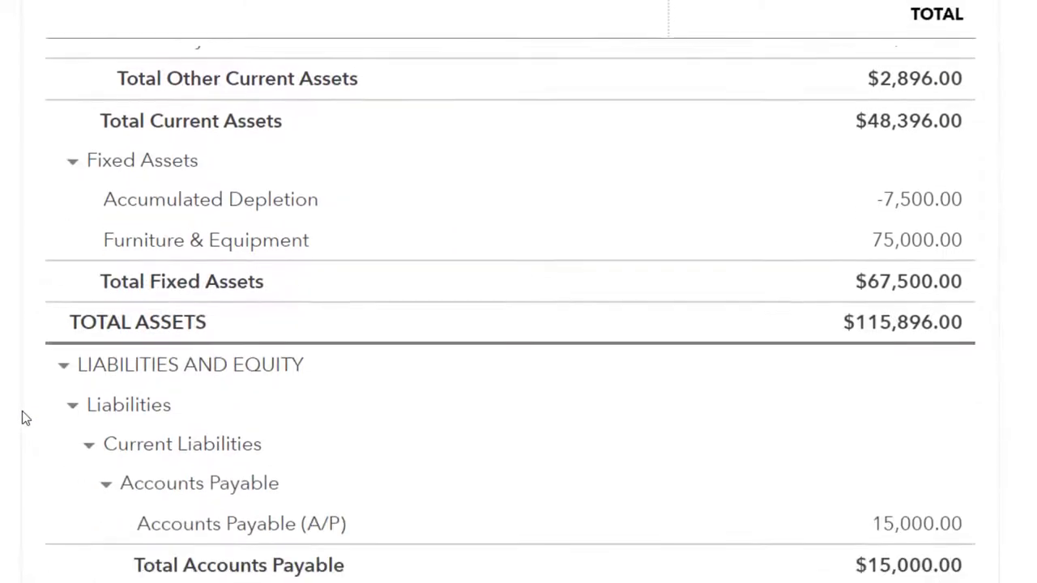
scroll(22, 410, down, 2)
scroll(22, 411, down, 2)
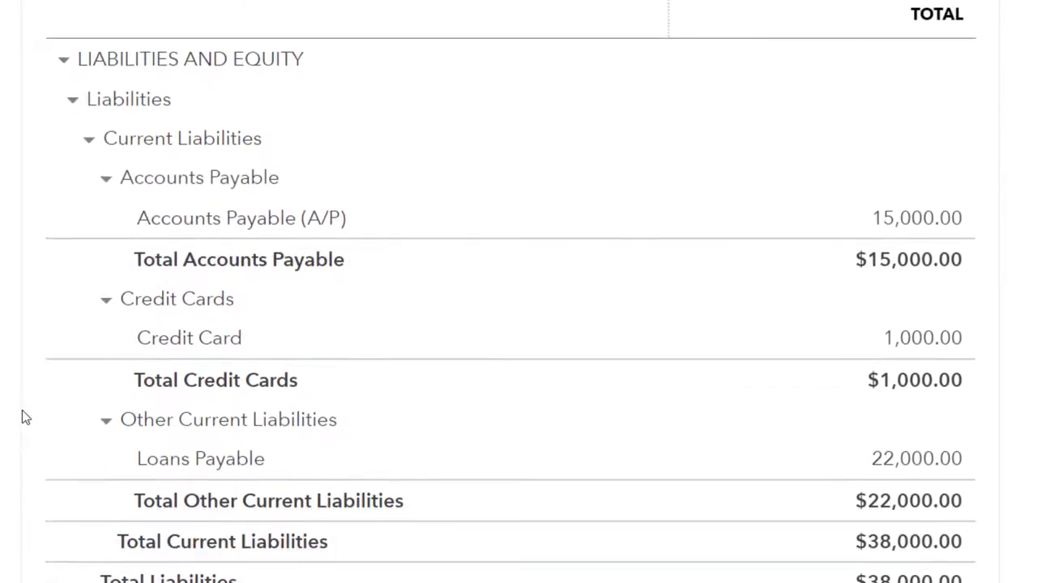
scroll(23, 412, down, 1)
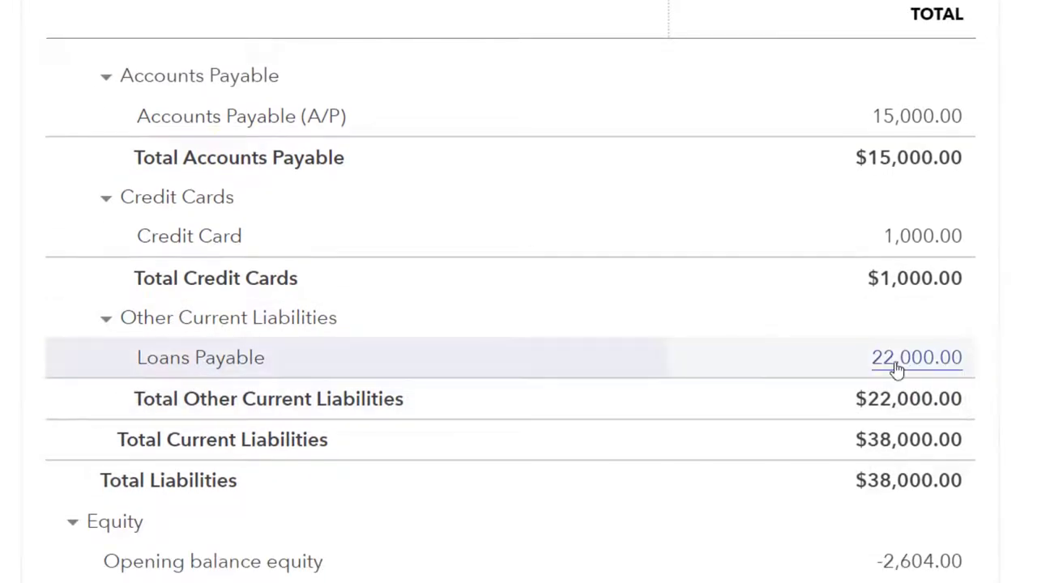
Trace the Loans Payable balance to its opening balance journal entry, close the entry unchanged, and return to the balance sheet.
click(896, 369)
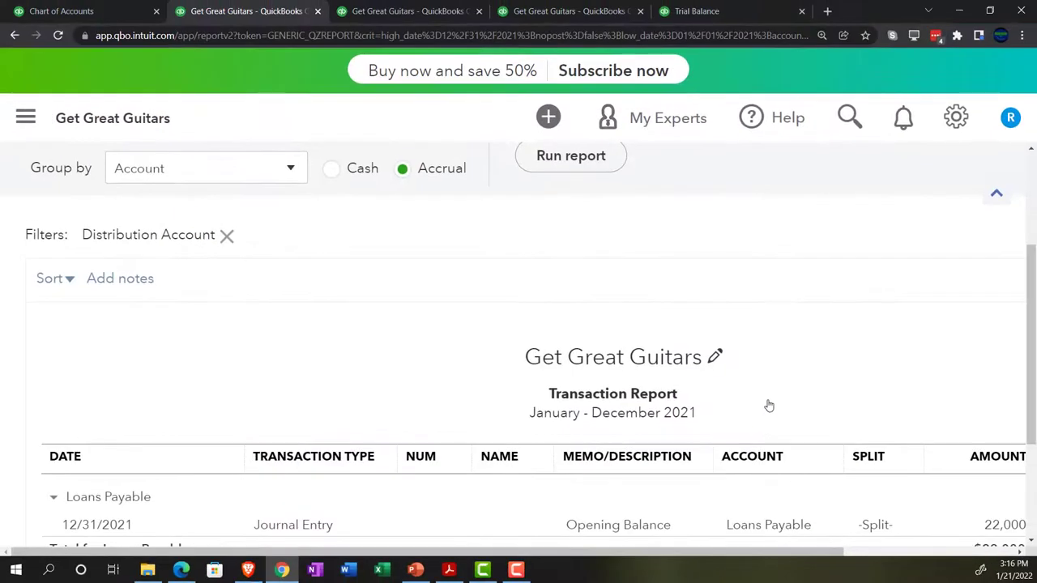
key(ctrl+minus)
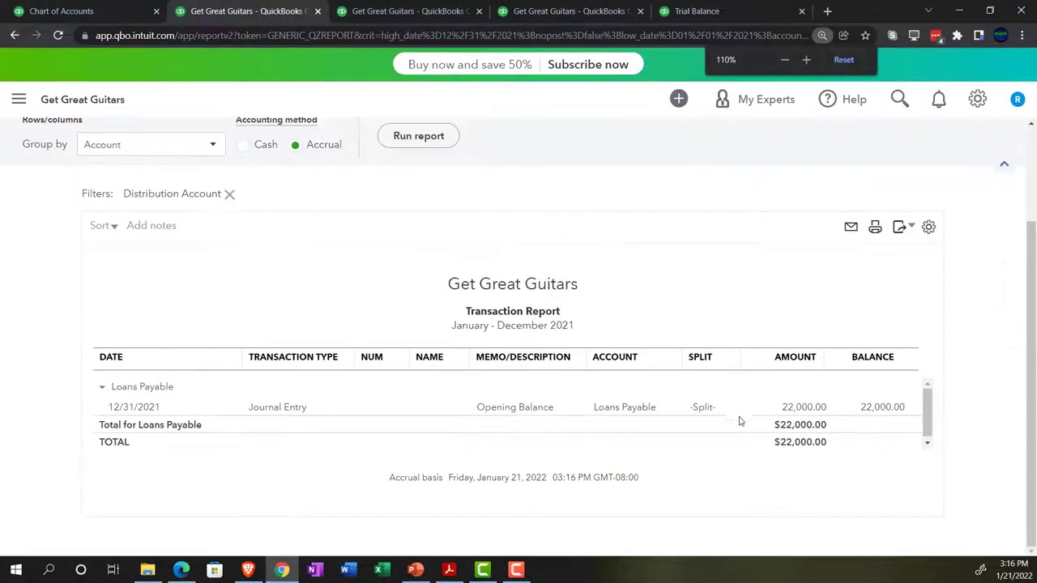
click(791, 410)
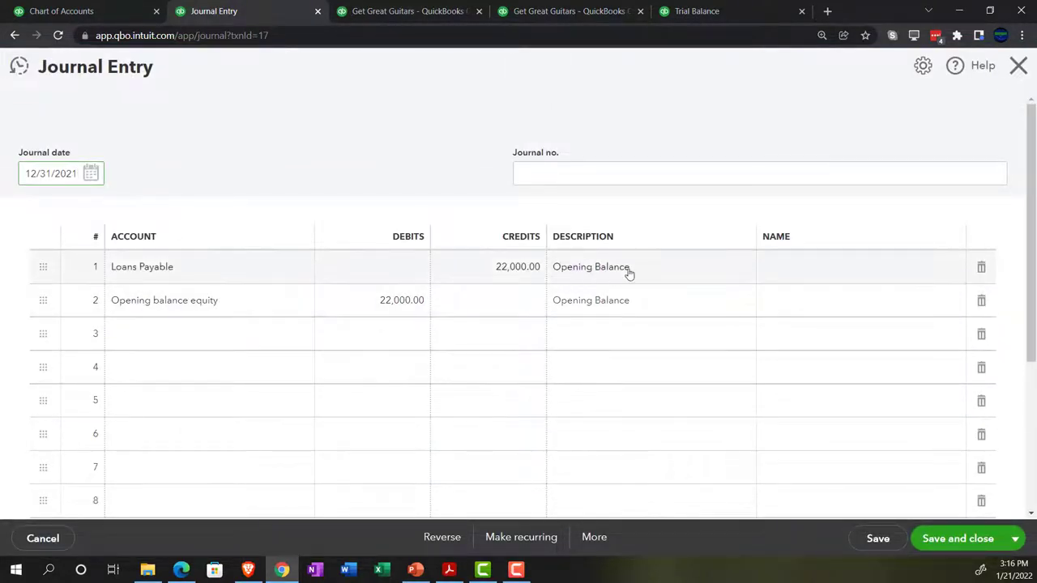
click(1018, 70)
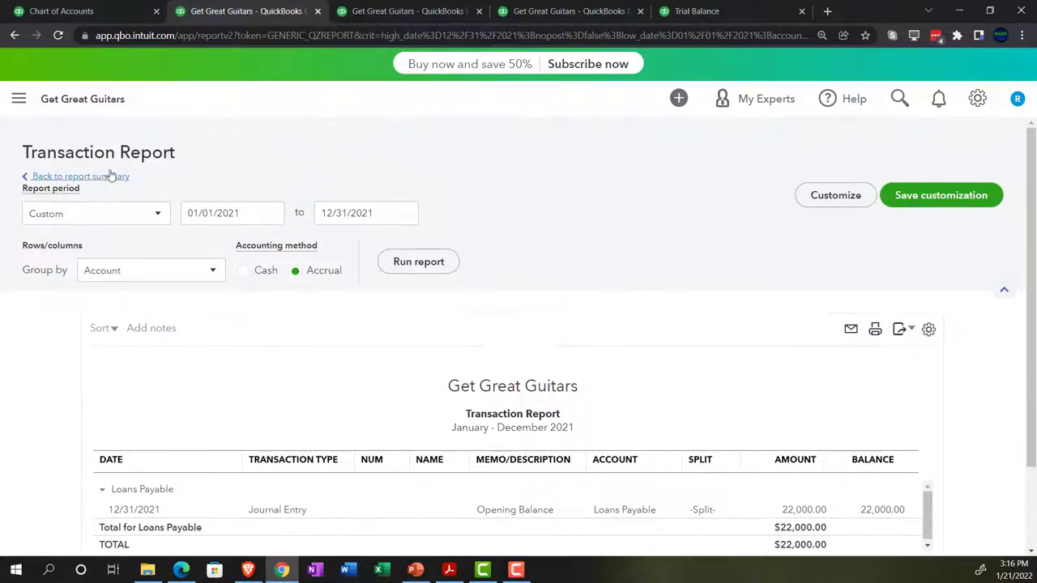
click(125, 187)
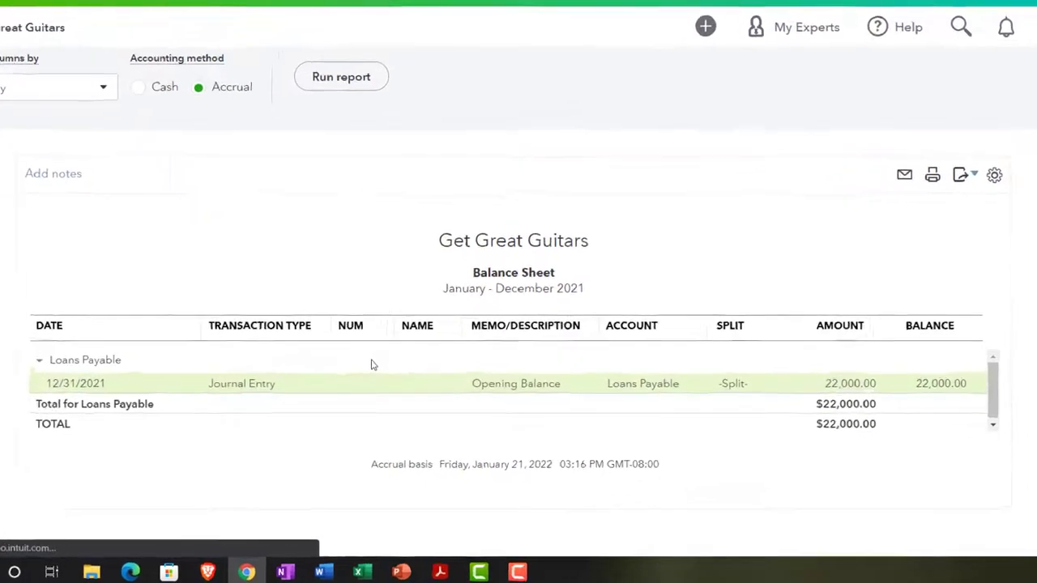
Examine the transactions behind Opening balance equity, glance at the trial balance PDF, and return to the balance sheet.
scroll(396, 381, down, 10)
scroll(324, 296, down, 1)
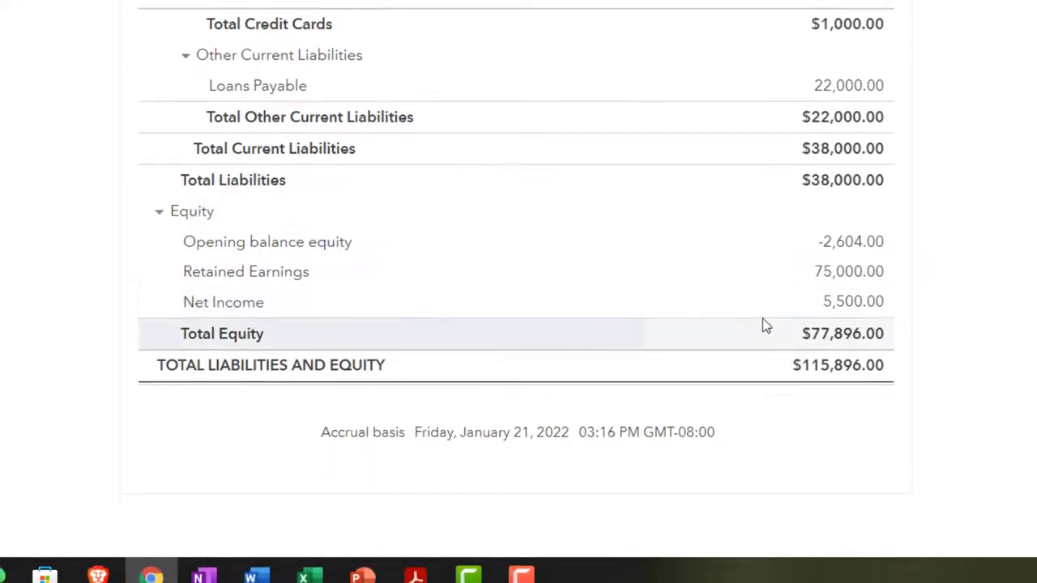
click(843, 242)
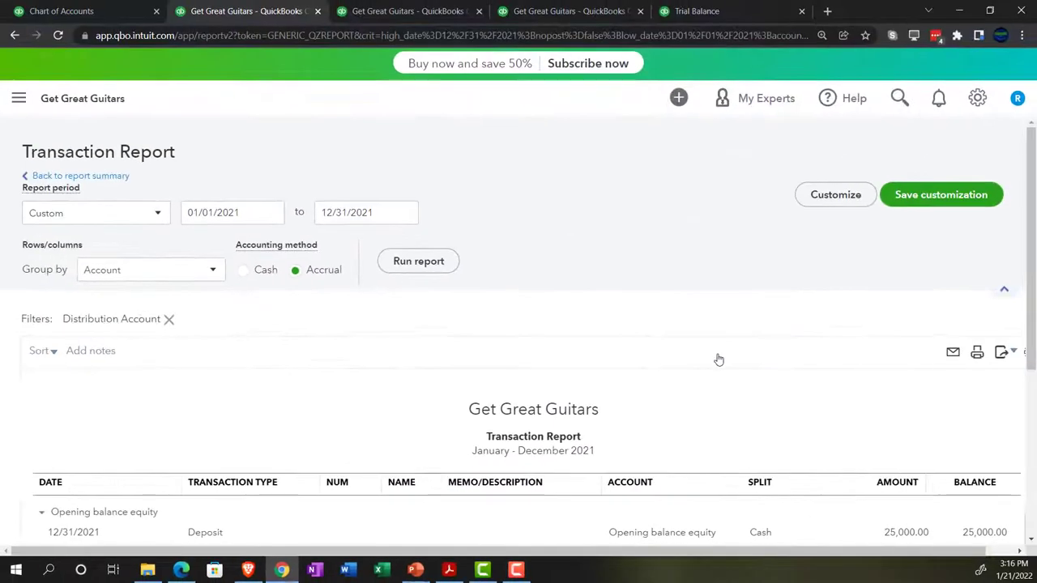
scroll(719, 358, down, 2)
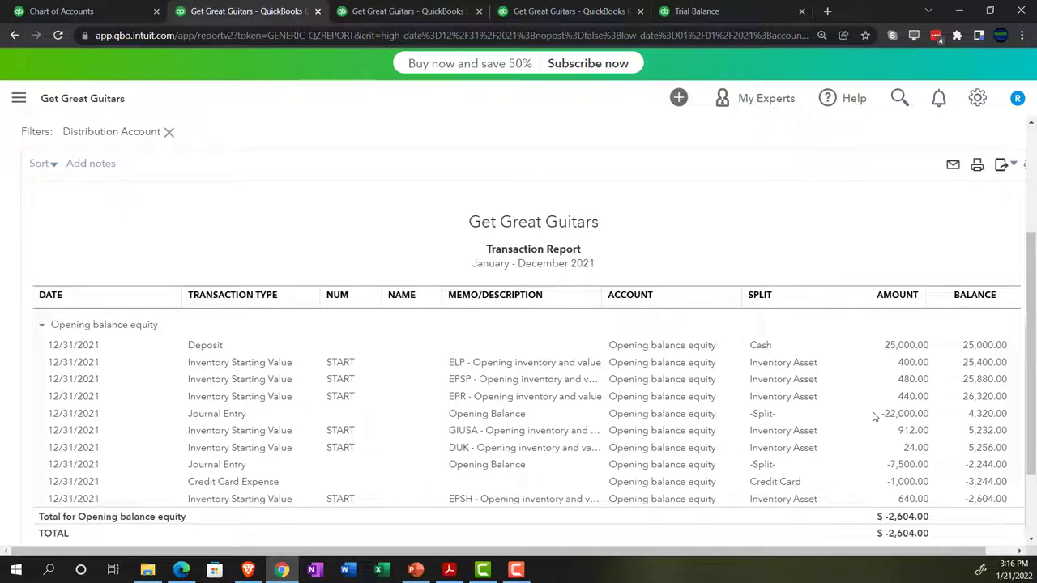
click(451, 571)
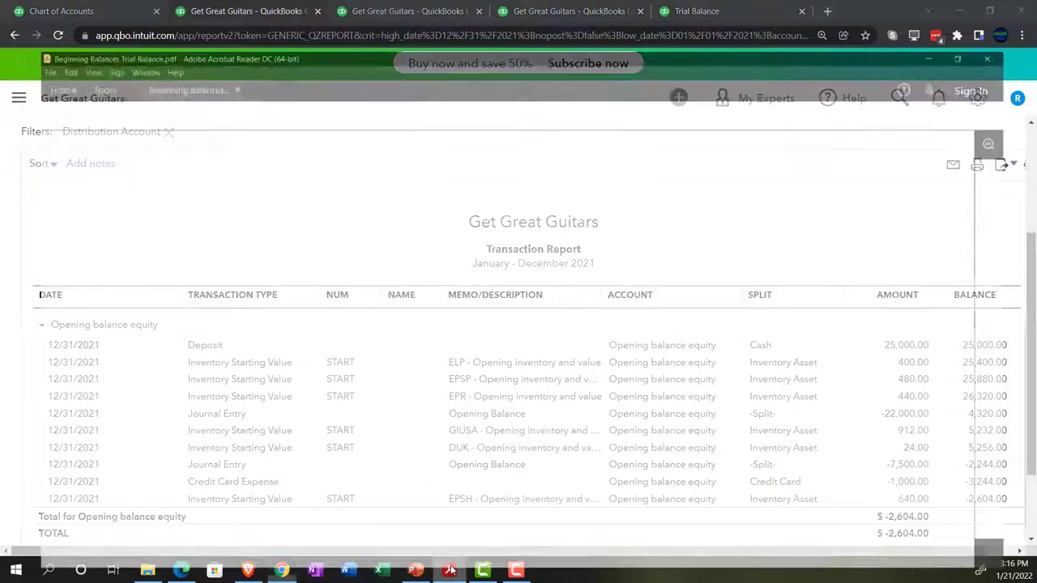
click(451, 570)
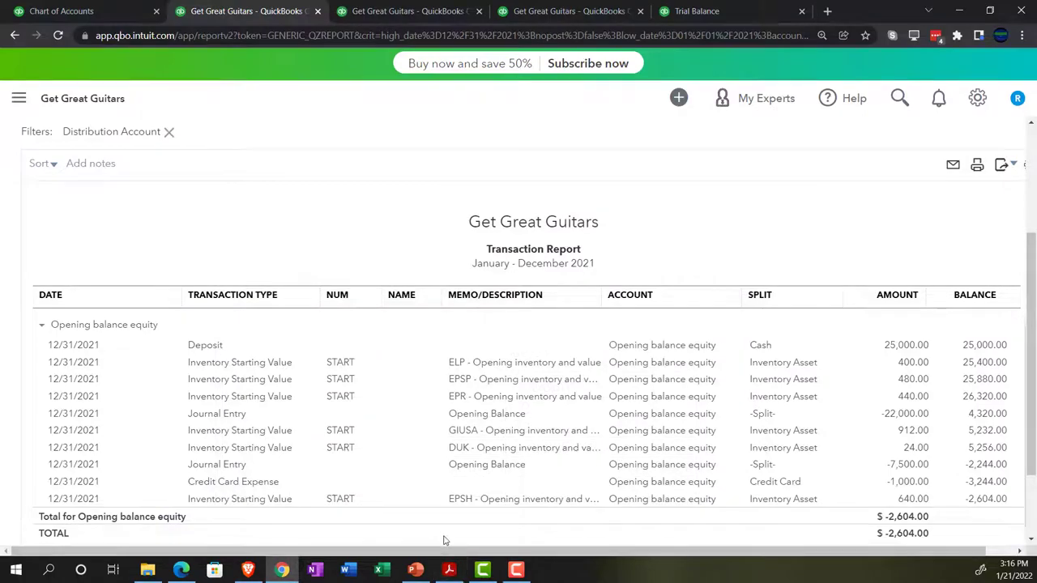
scroll(177, 412, up, 5)
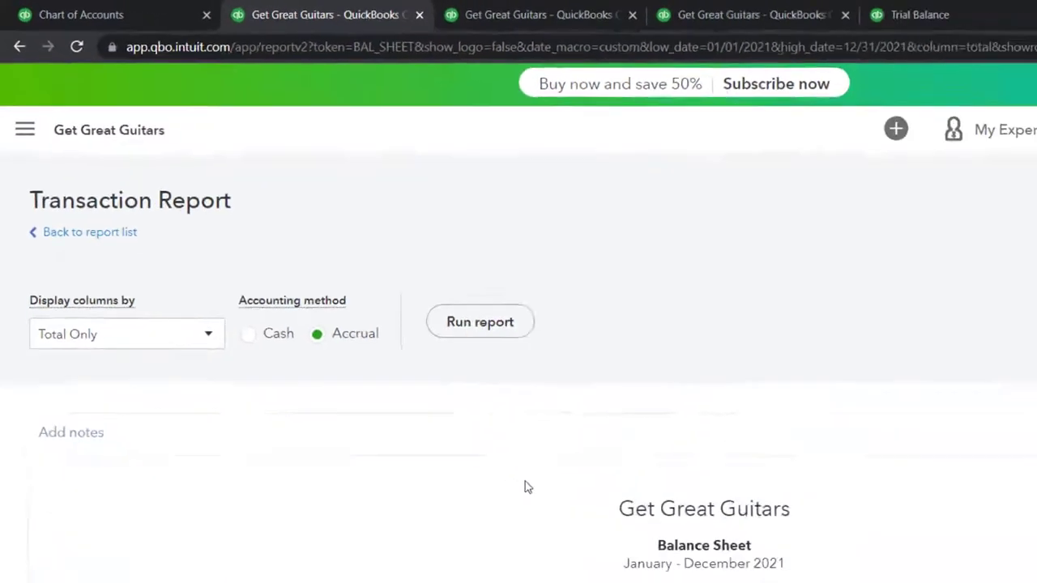
Place the trial balance PDF and the balance sheet side by side and compare the asset balances.
scroll(525, 481, down, 10)
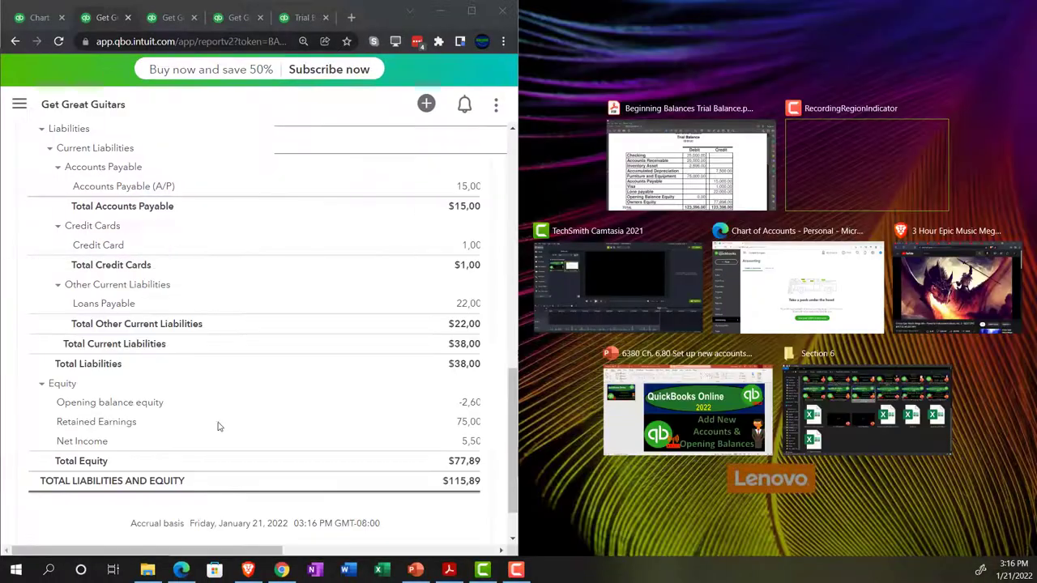
click(449, 571)
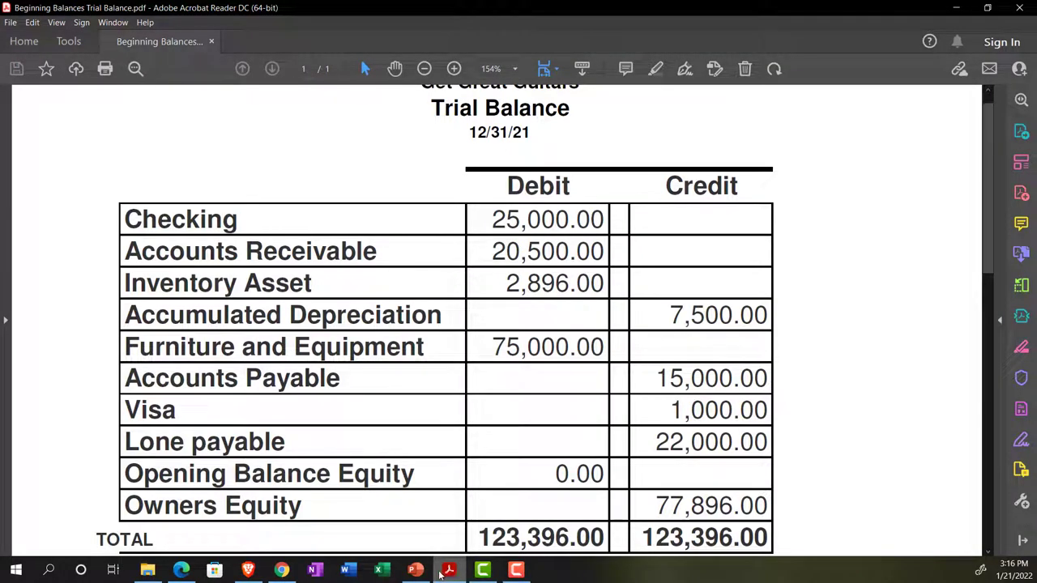
drag(523, 20, 1, 186)
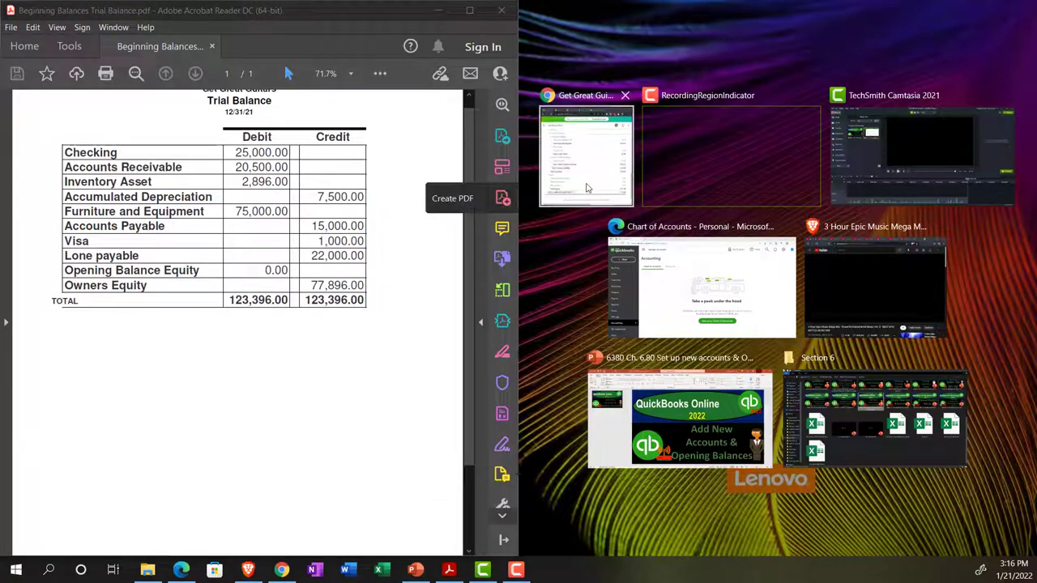
click(587, 154)
scroll(738, 335, up, 3)
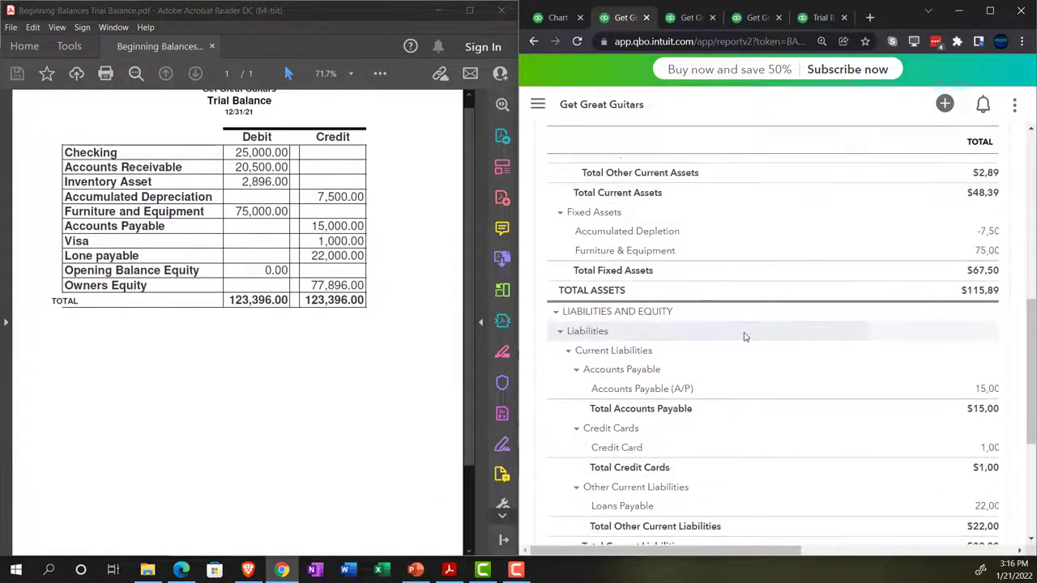
scroll(744, 336, up, 5)
drag(761, 555, 772, 555)
key(ctrl+minus)
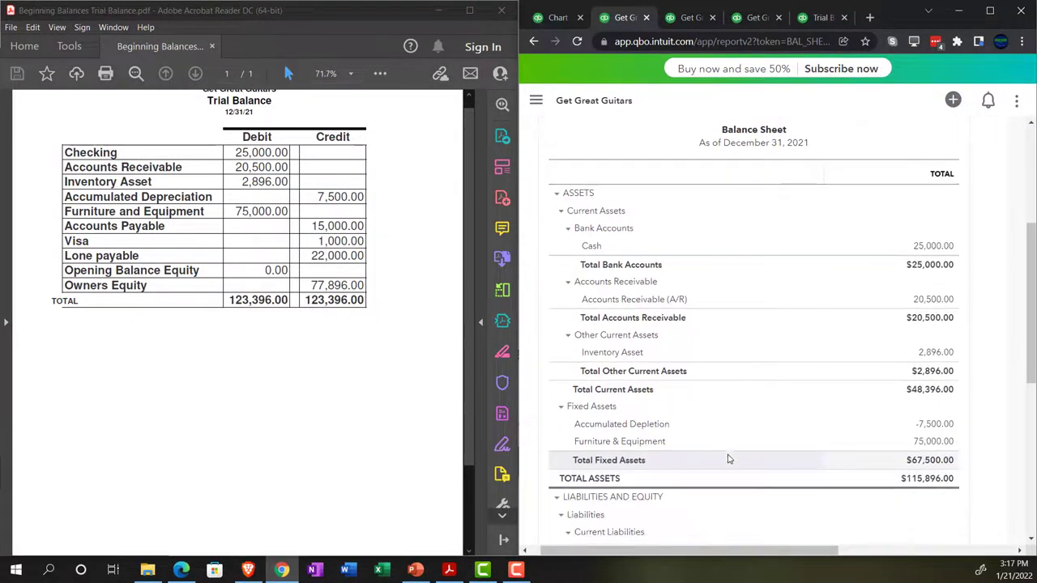
click(349, 451)
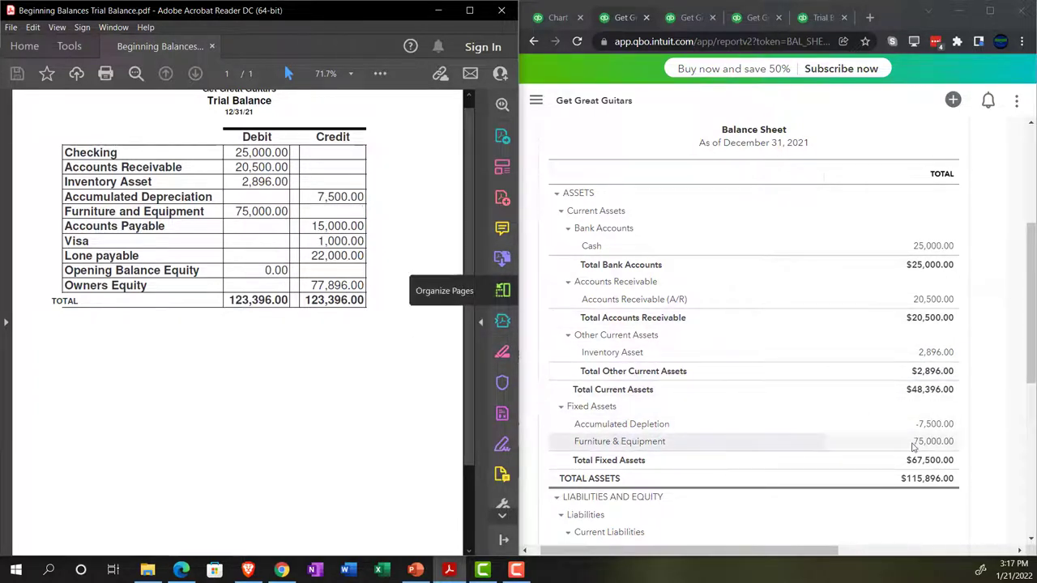
scroll(914, 432, down, 2)
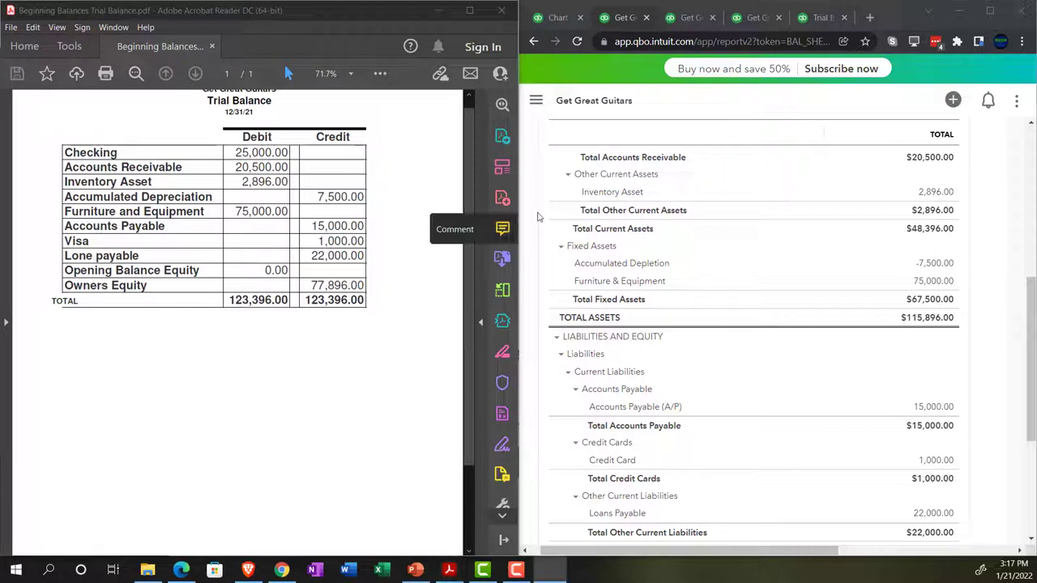
Keep the Calculator on top in its compact view and place it below the trial balance figures.
drag(834, 178, 312, 116)
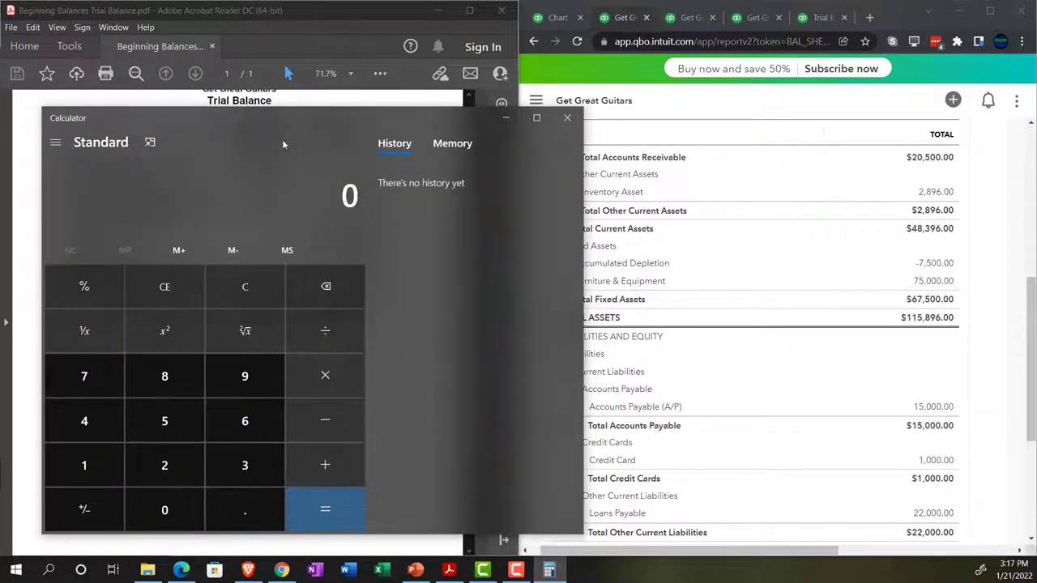
click(151, 143)
drag(792, 51, 188, 337)
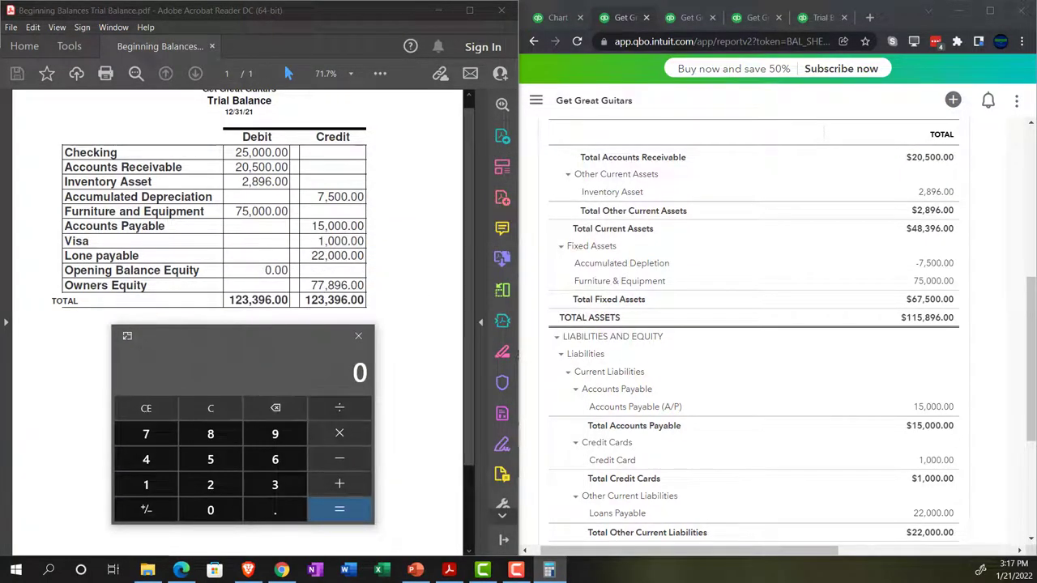
Total the trial balance's assets in the Calculator as 25,000 + 20,500 + 2,896 + 75,000 − 7,500 to check against total assets.
text(500)
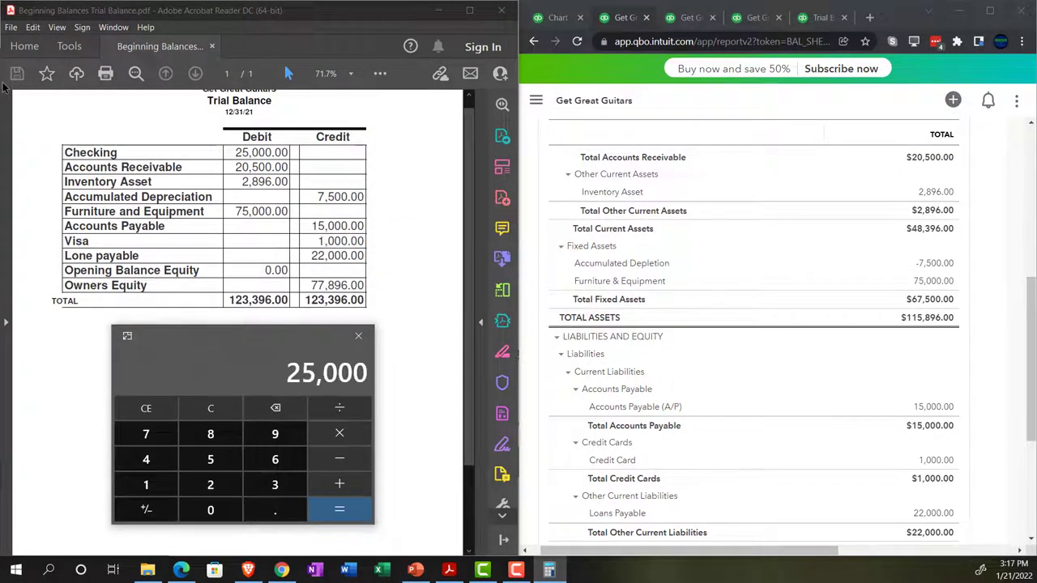
key(BackSpace)
key(BackSpace)
key(BackSpace)
key(BackSpace)
text(0500+2896+)
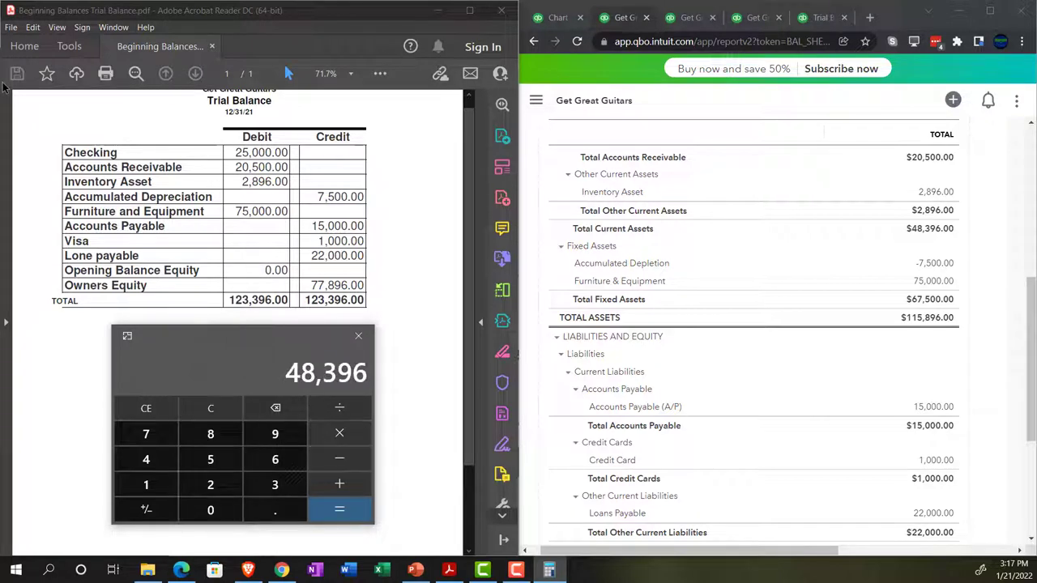
text(7500)
key(BackSpace)
key(BackSpace)
key(BackSpace)
key(BackSpace)
text(75000+)
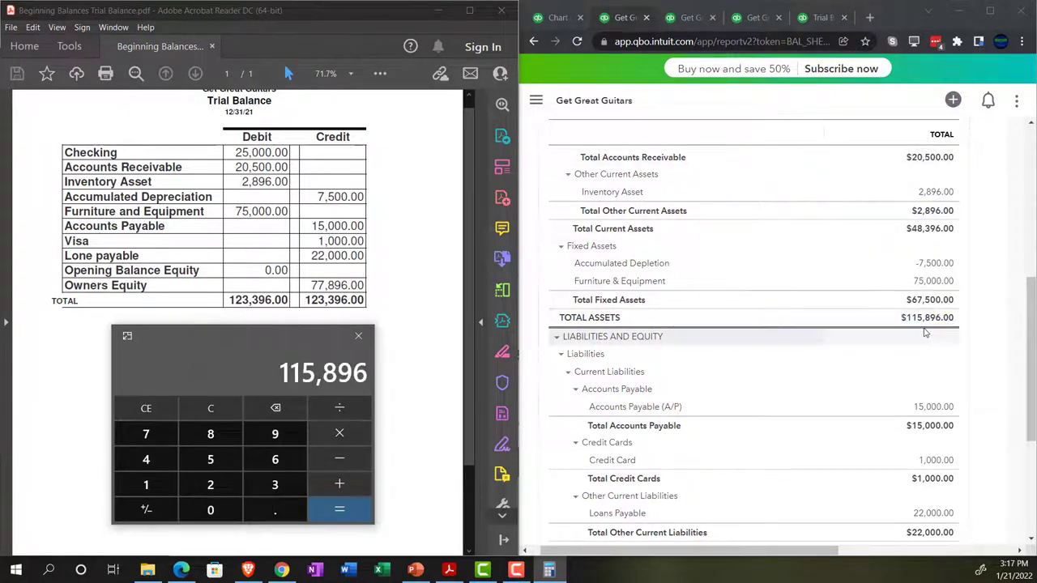
Compare the liability and equity balances on the balance sheet with the trial balance.
scroll(924, 334, down, 2)
scroll(924, 334, down, 2)
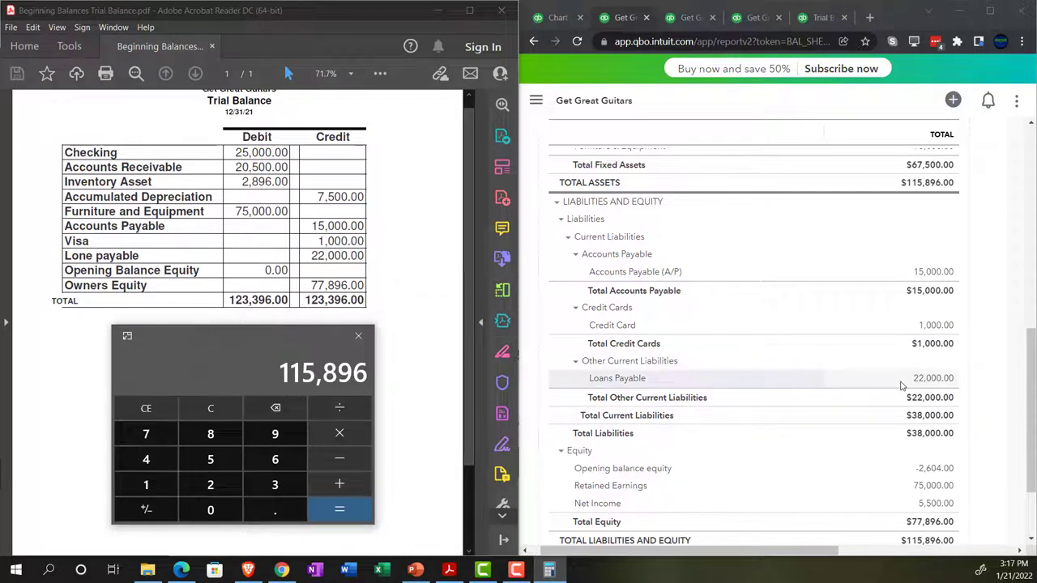
scroll(900, 386, down, 2)
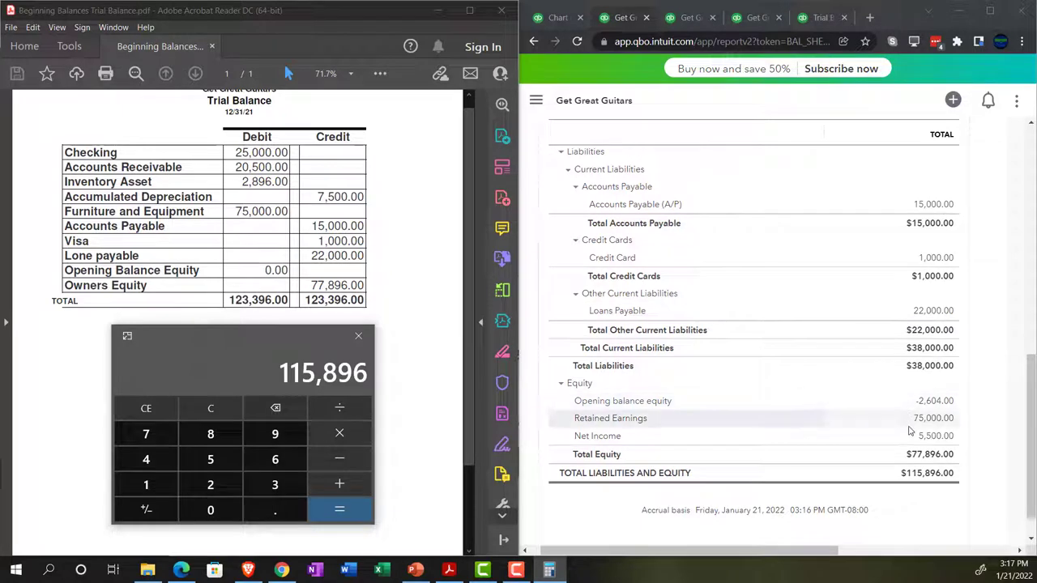